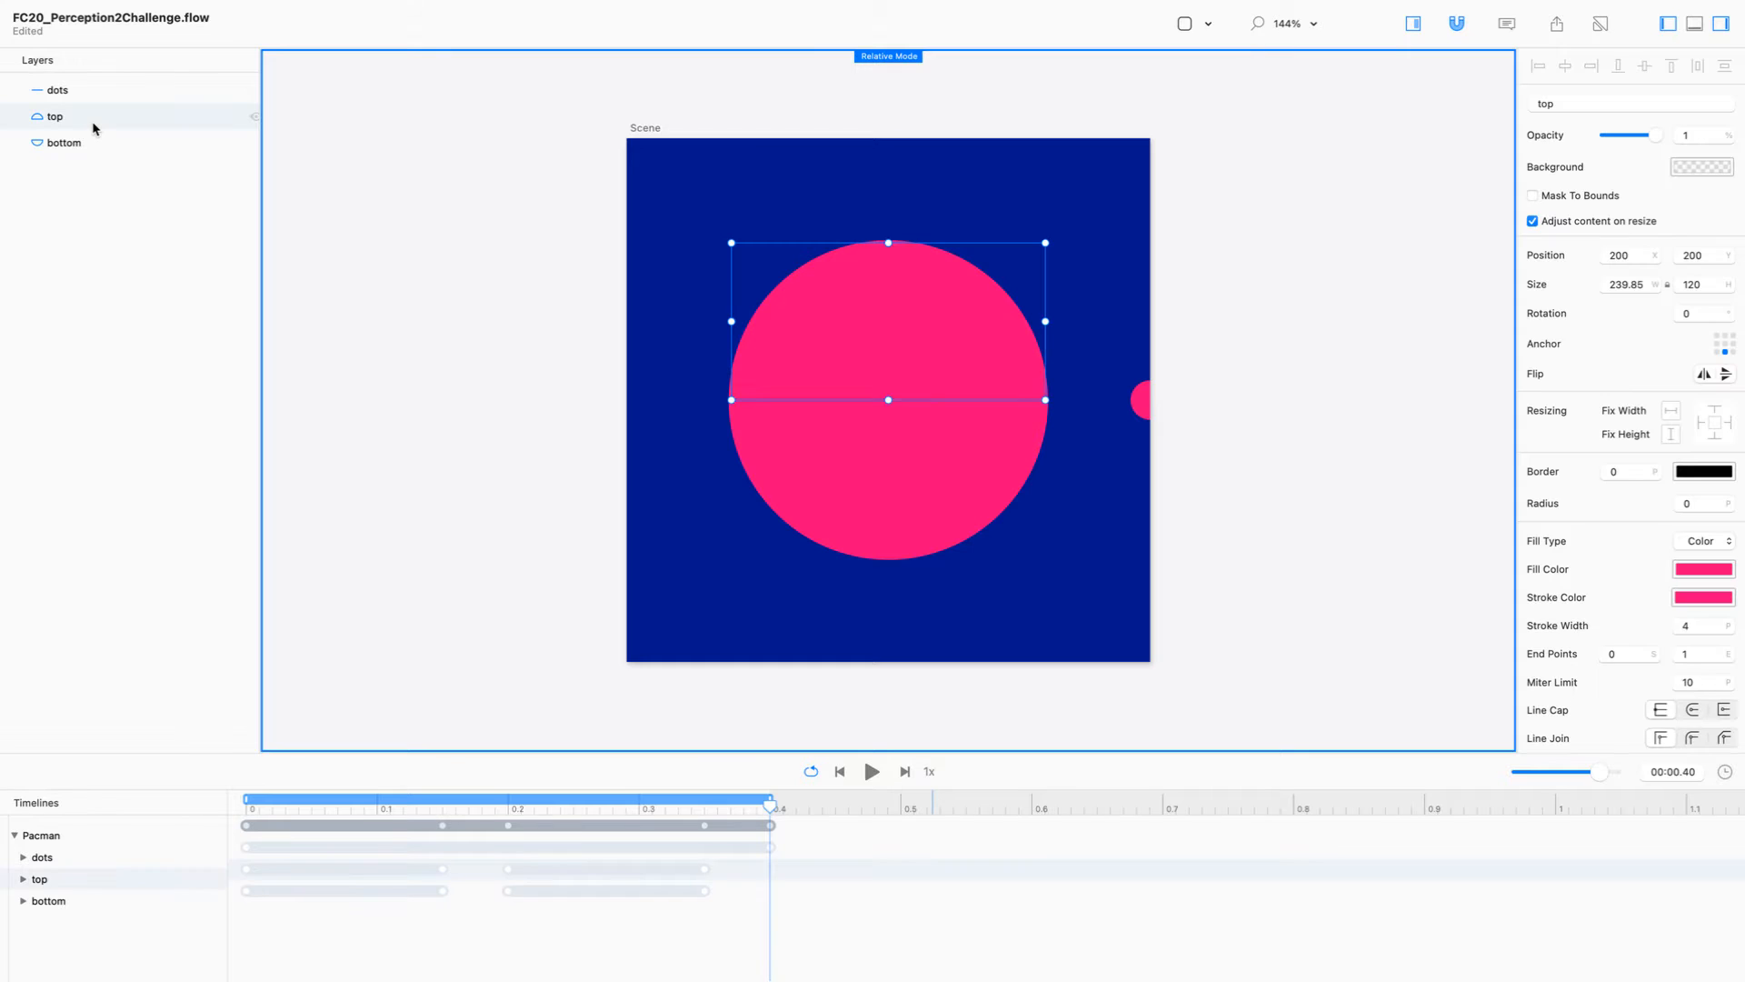
Step: Hide the bottom layer and play and scrub the Pacman animation to examine how the top half moves
left_click(100, 153)
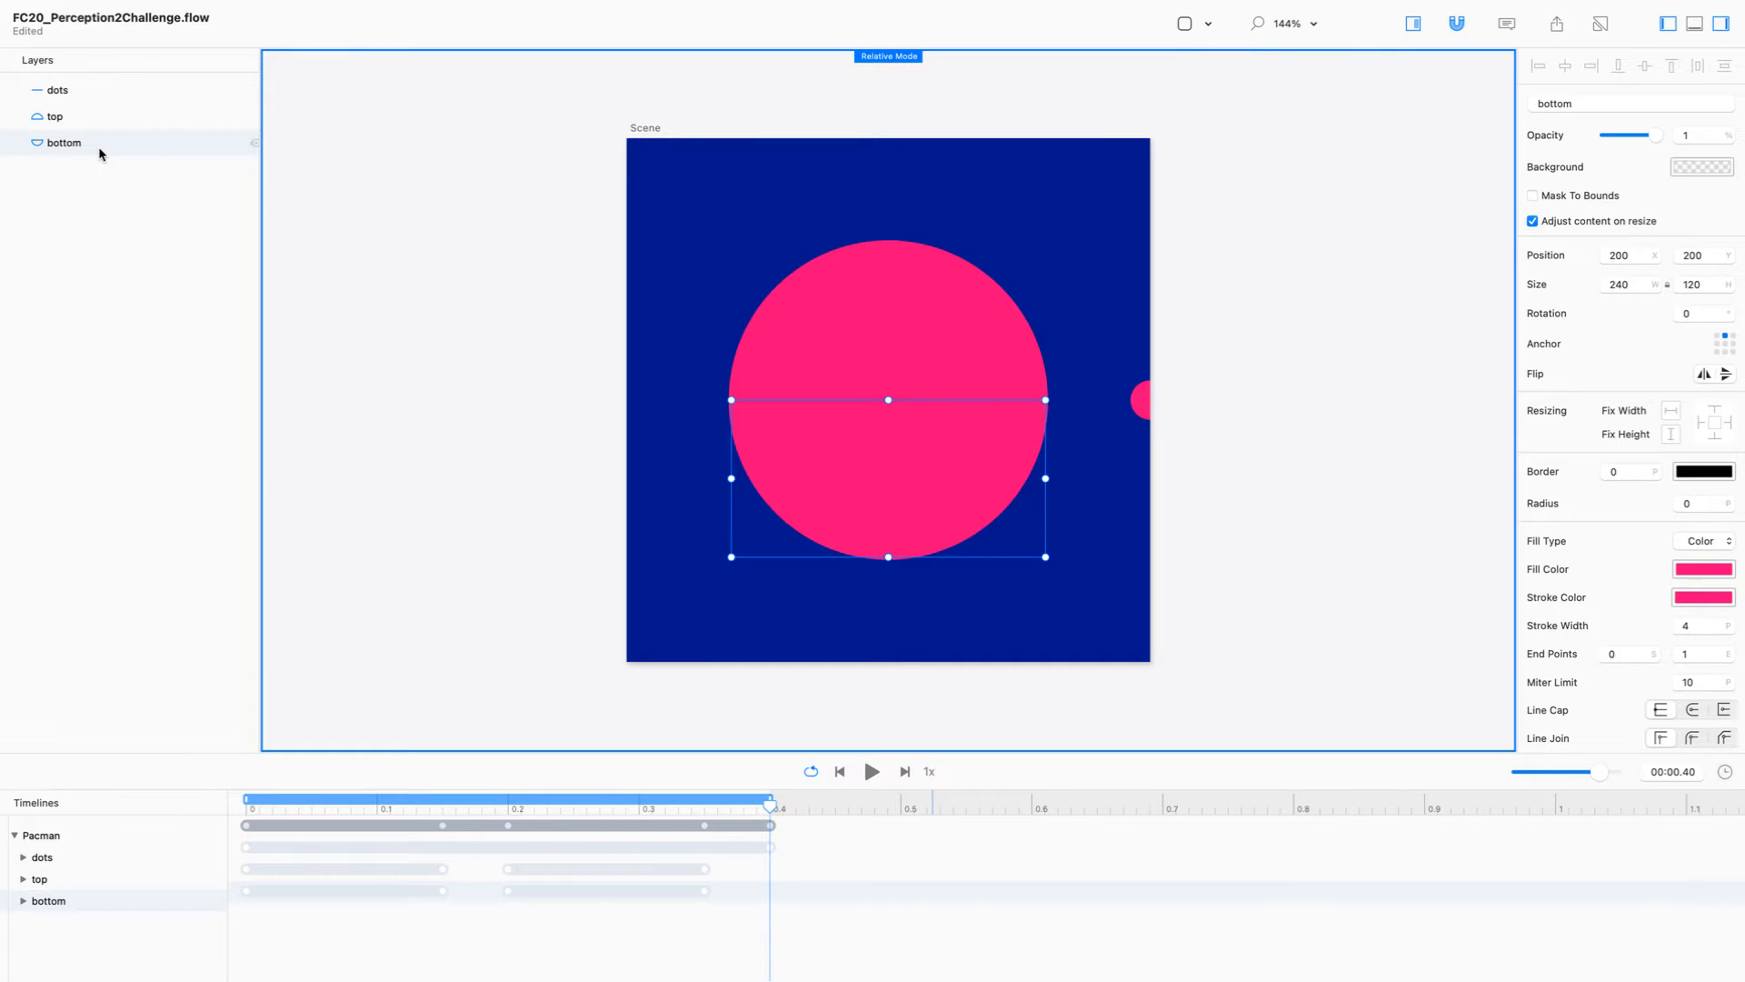
left_click(255, 143)
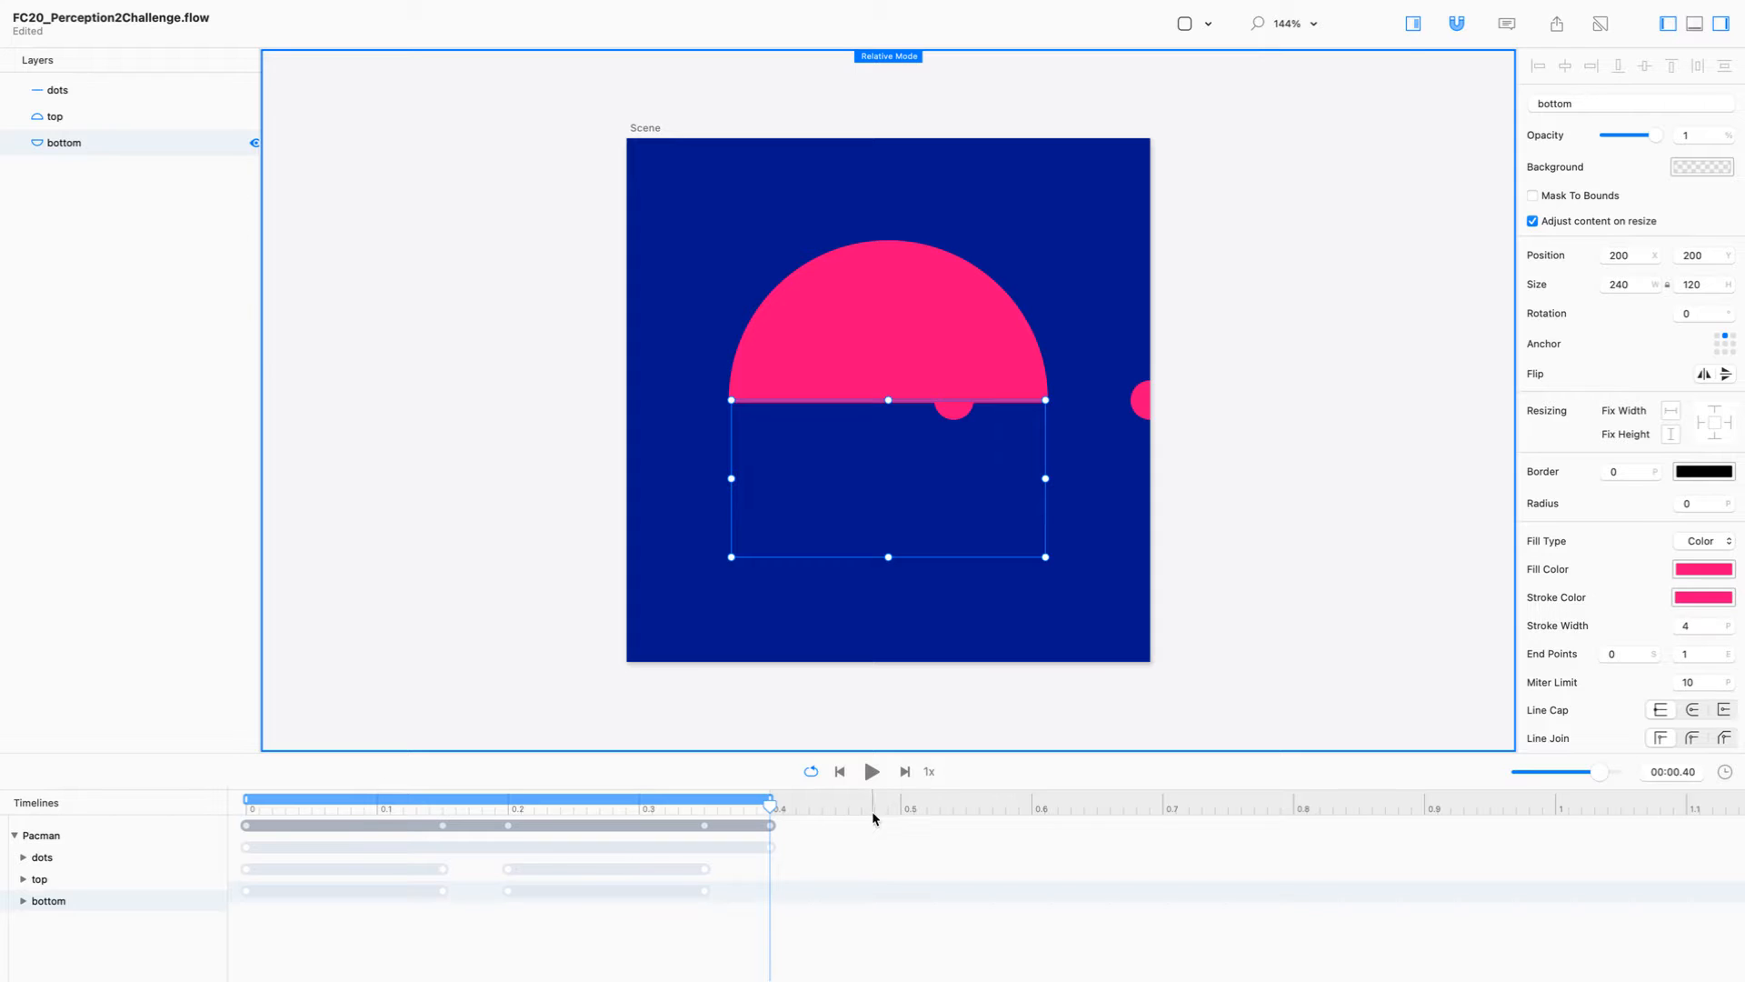
left_click(871, 771)
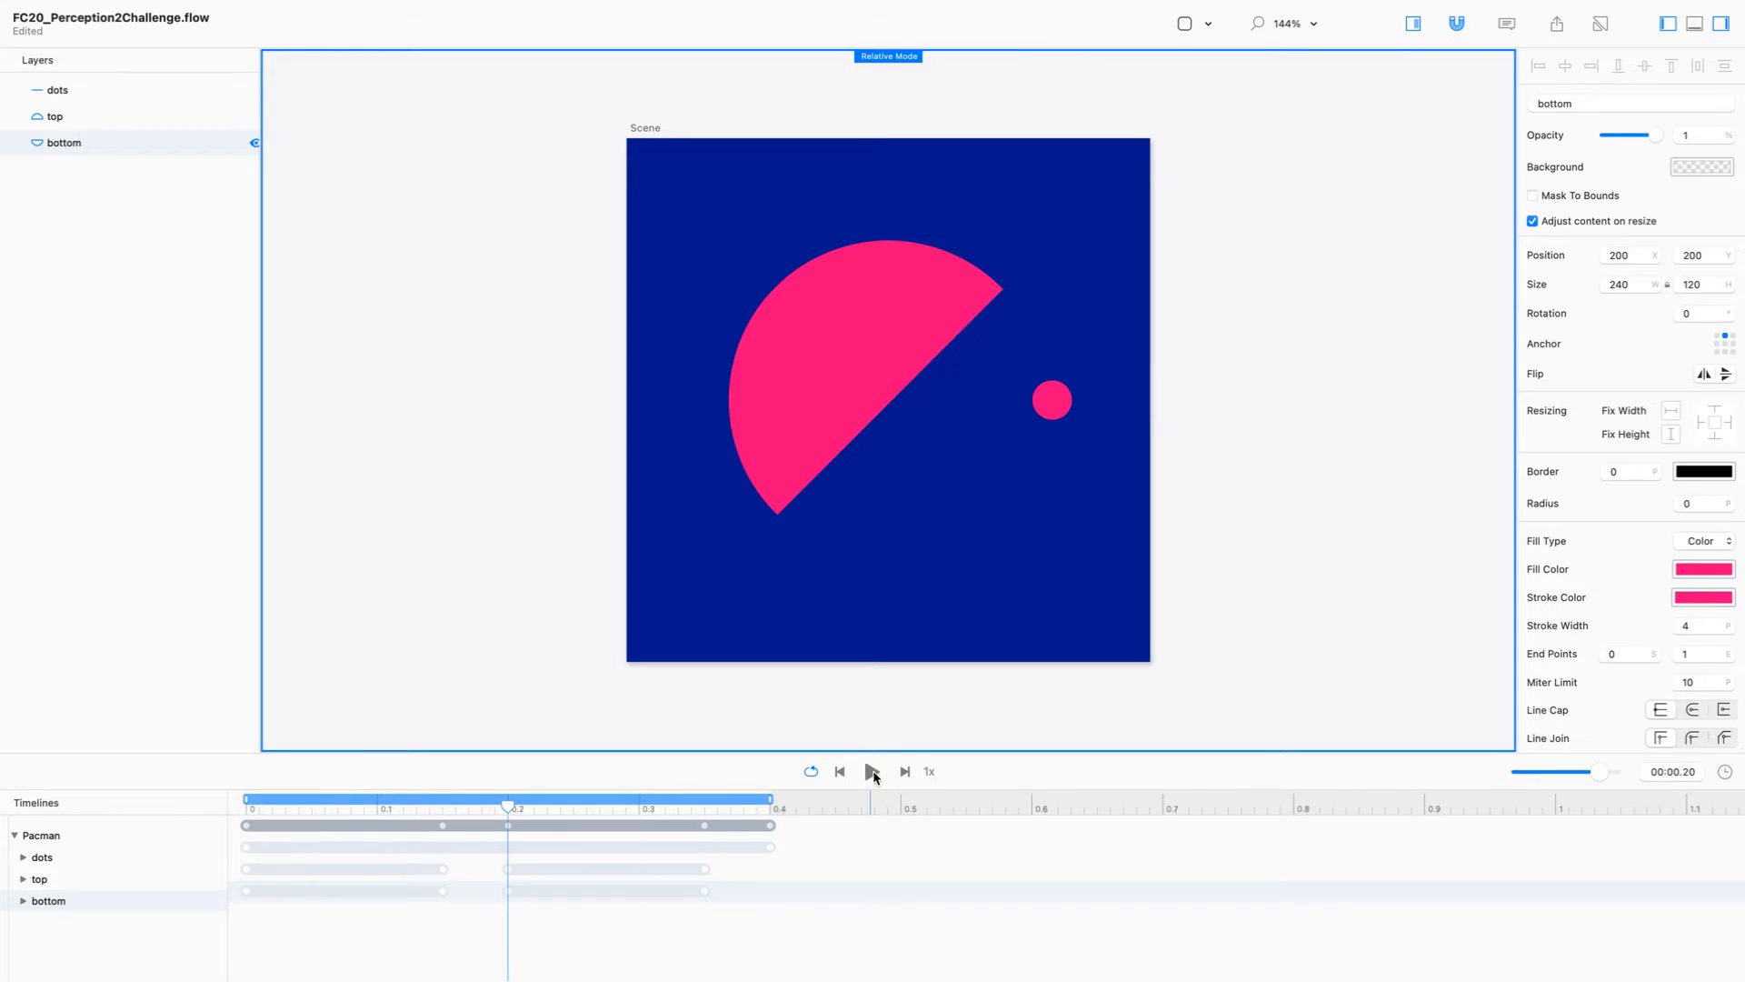
left_click_drag(515, 813, 878, 811)
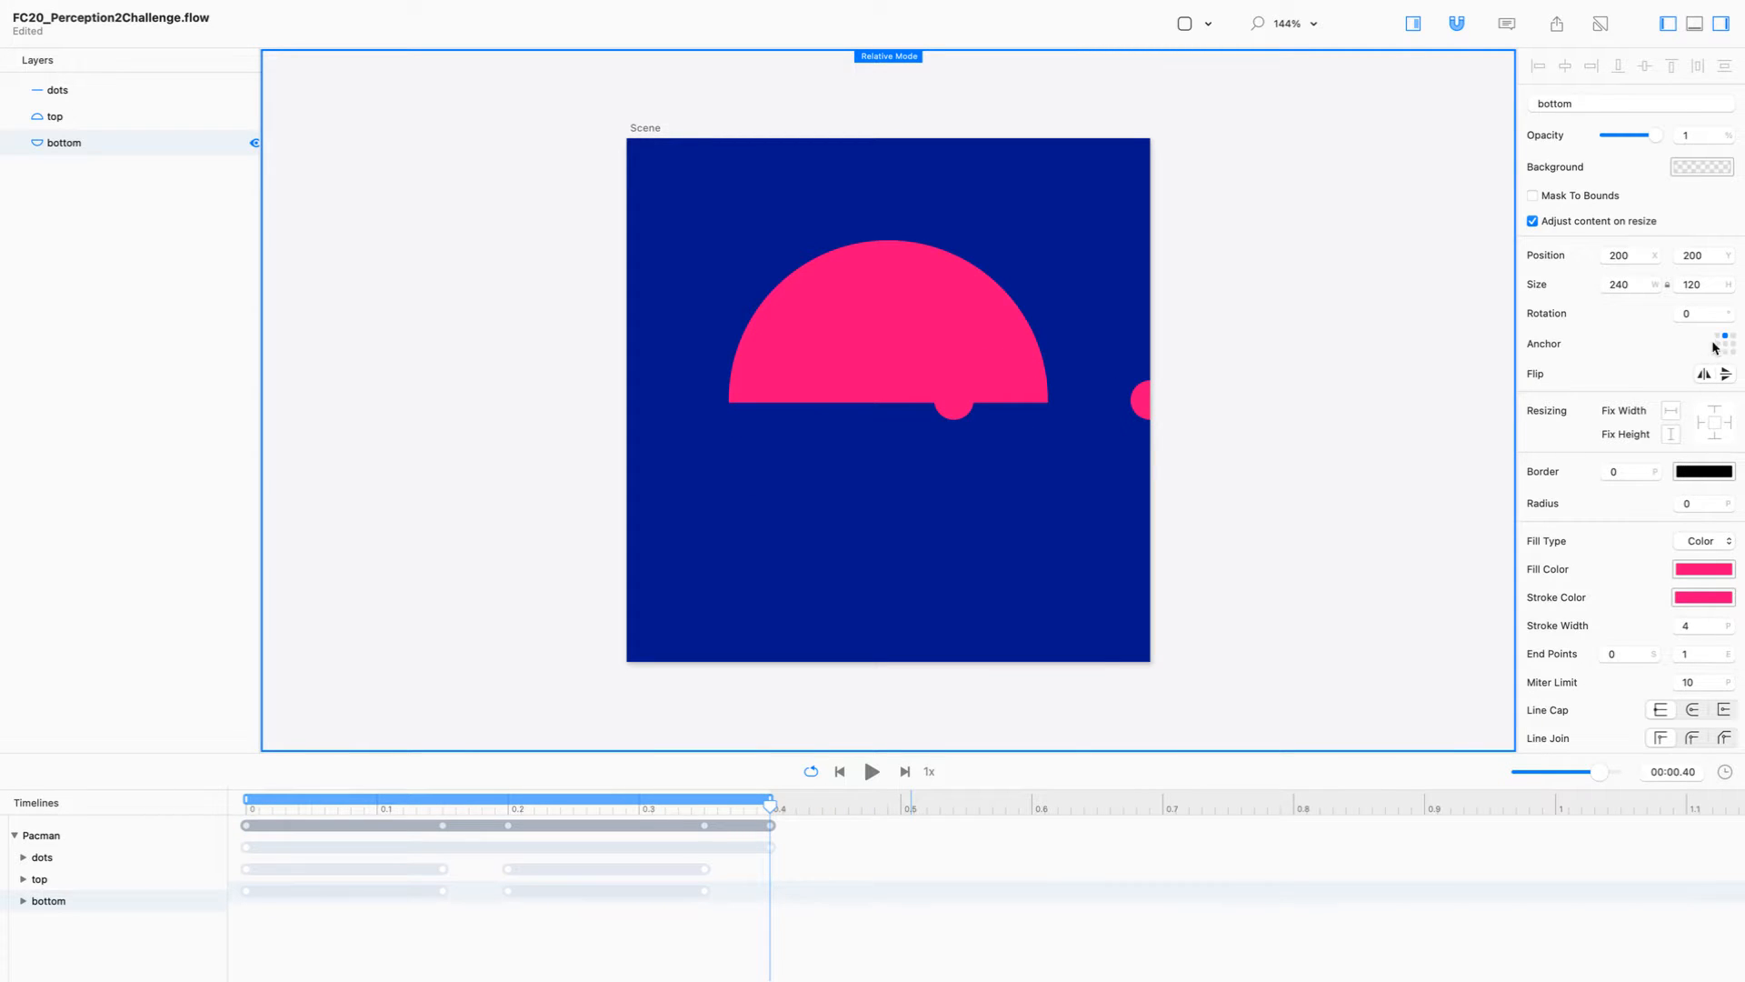
left_click(805, 336, "shift")
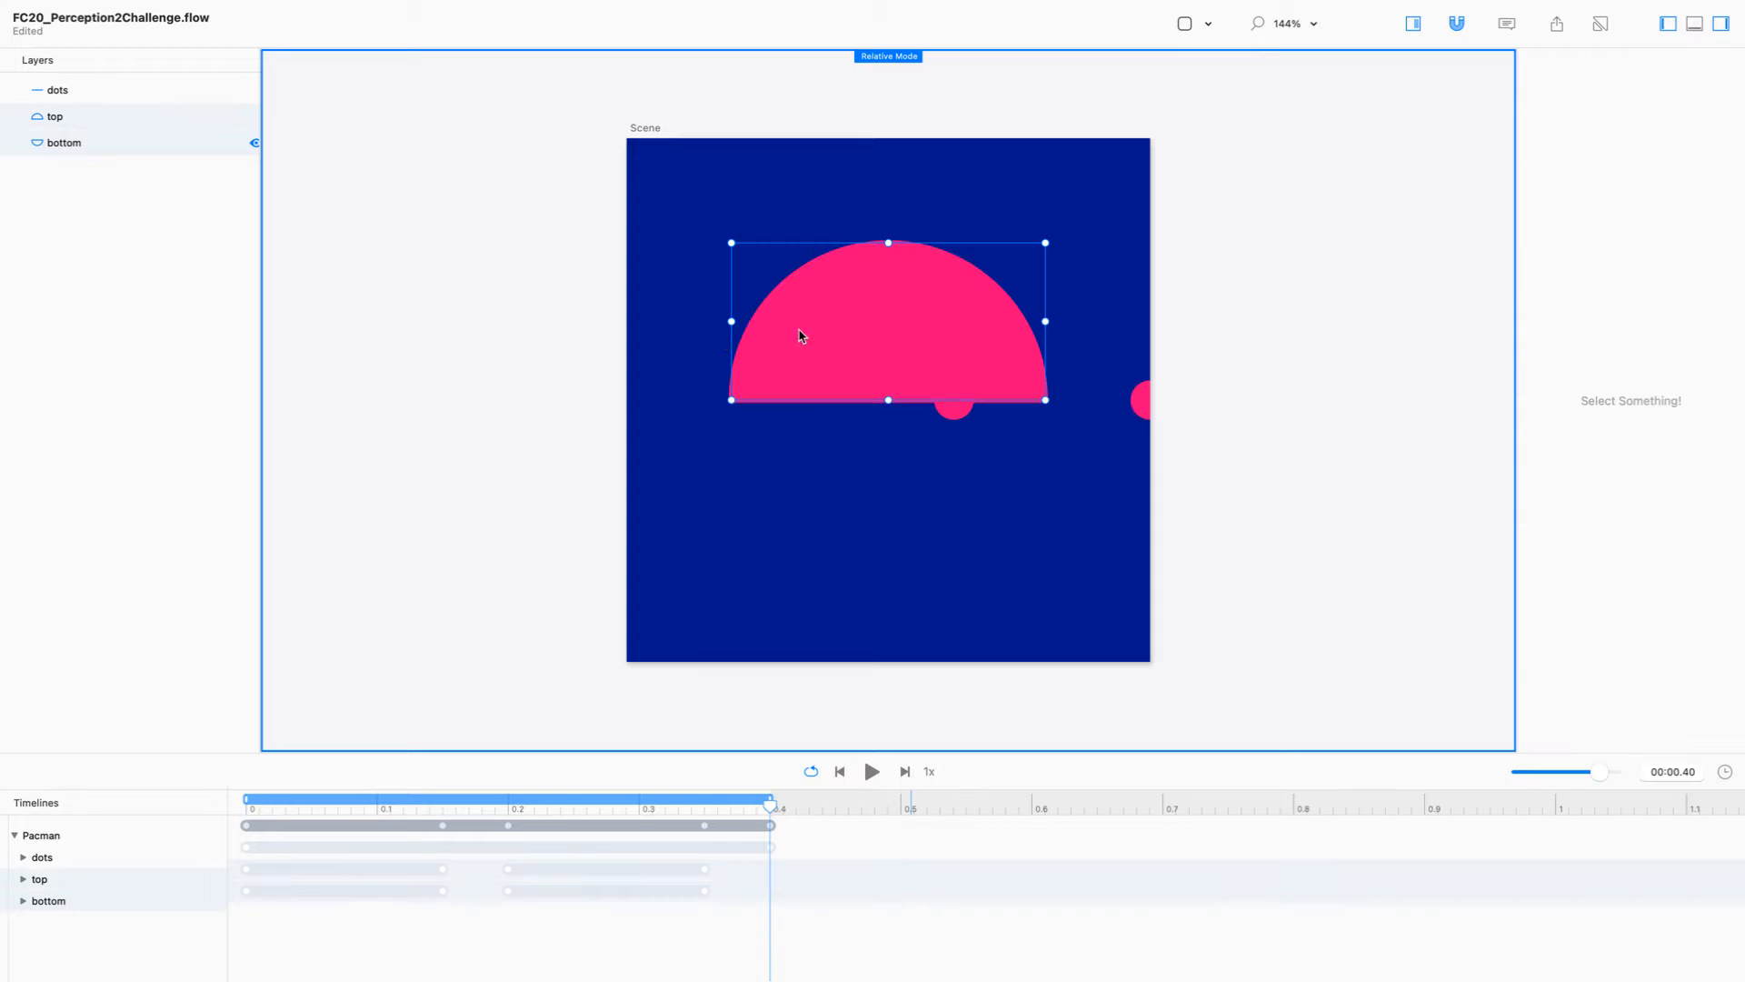
left_click(182, 116)
left_click(418, 162)
left_click(915, 338)
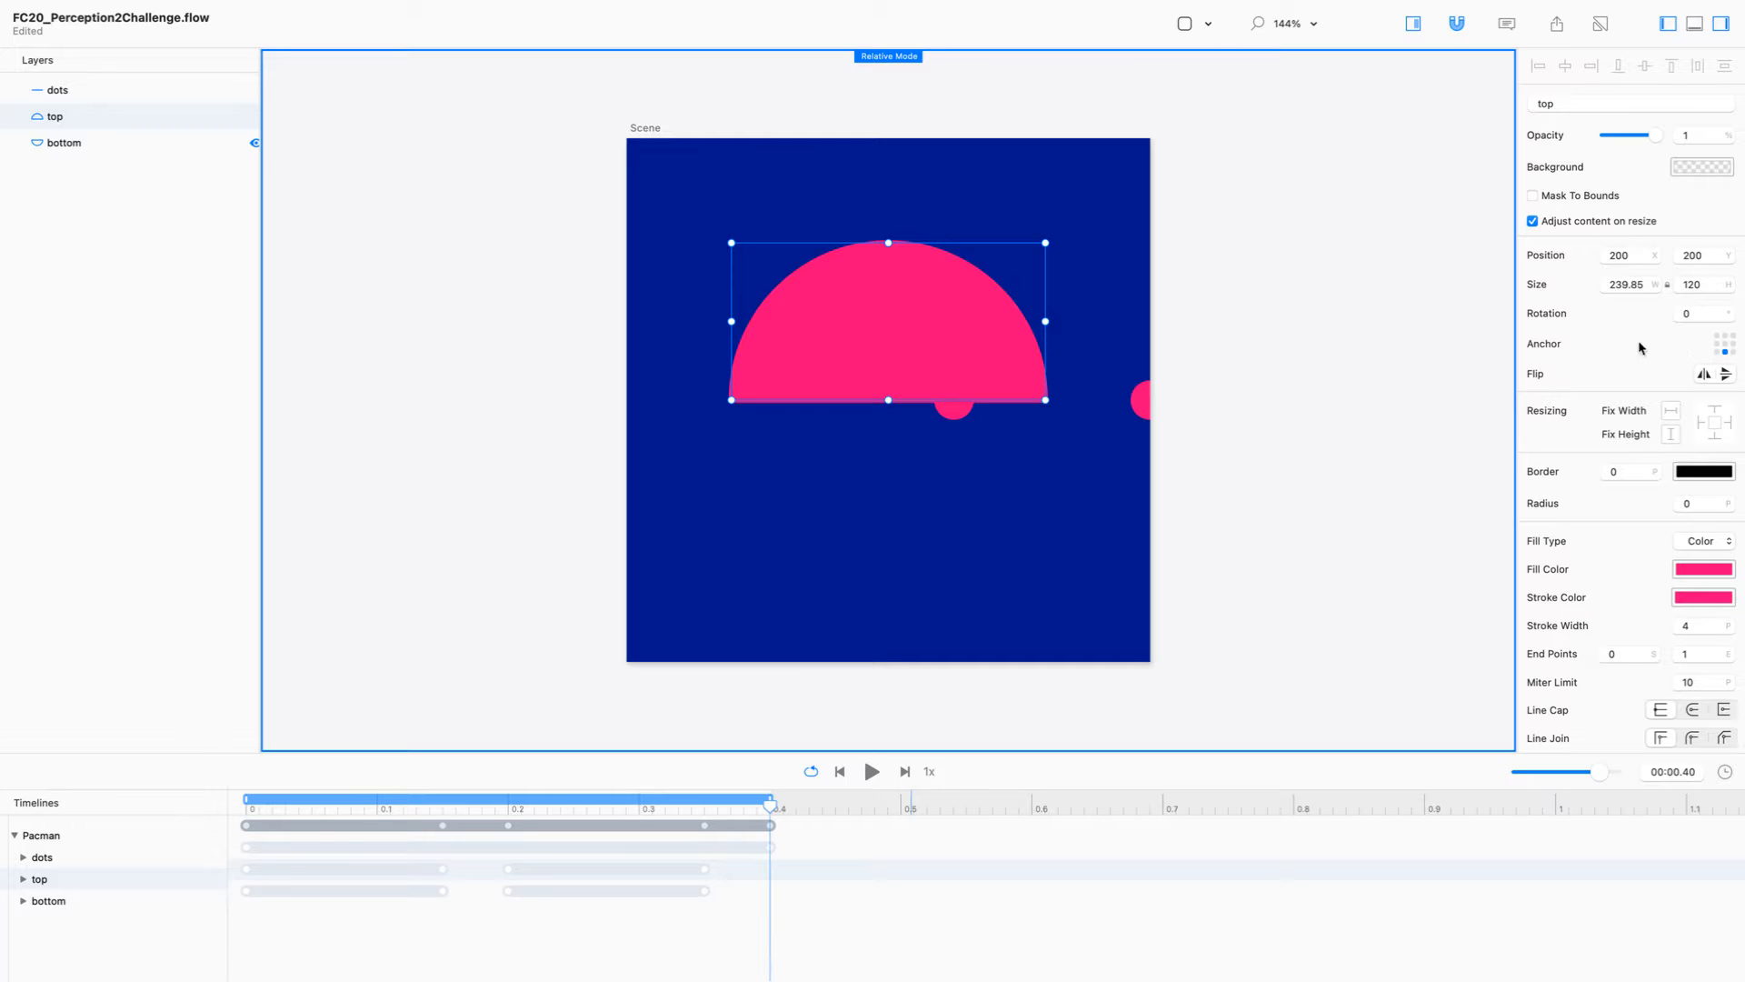
left_click_drag(768, 805, 837, 771)
Step: Hide the top layer, show the bottom layer, and scrub the animation to examine how the bottom half moves
left_click(255, 145)
left_click(256, 143)
left_click(255, 117)
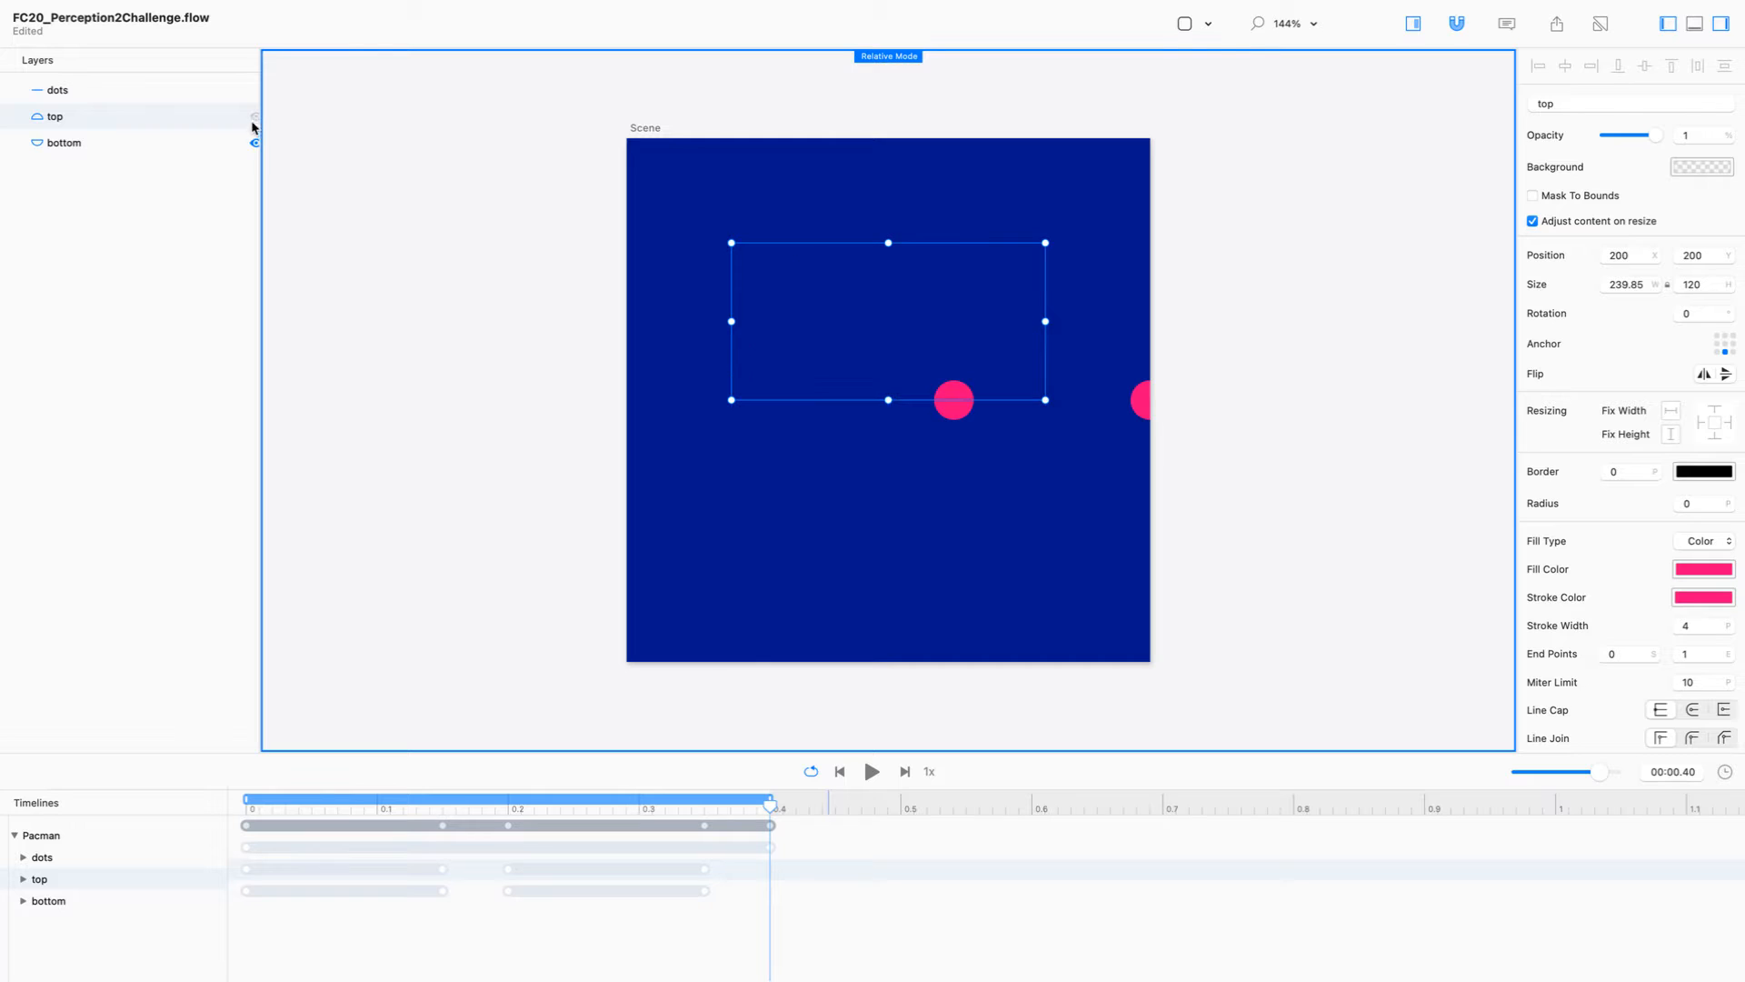
left_click(256, 143)
left_click_drag(774, 804, 870, 744)
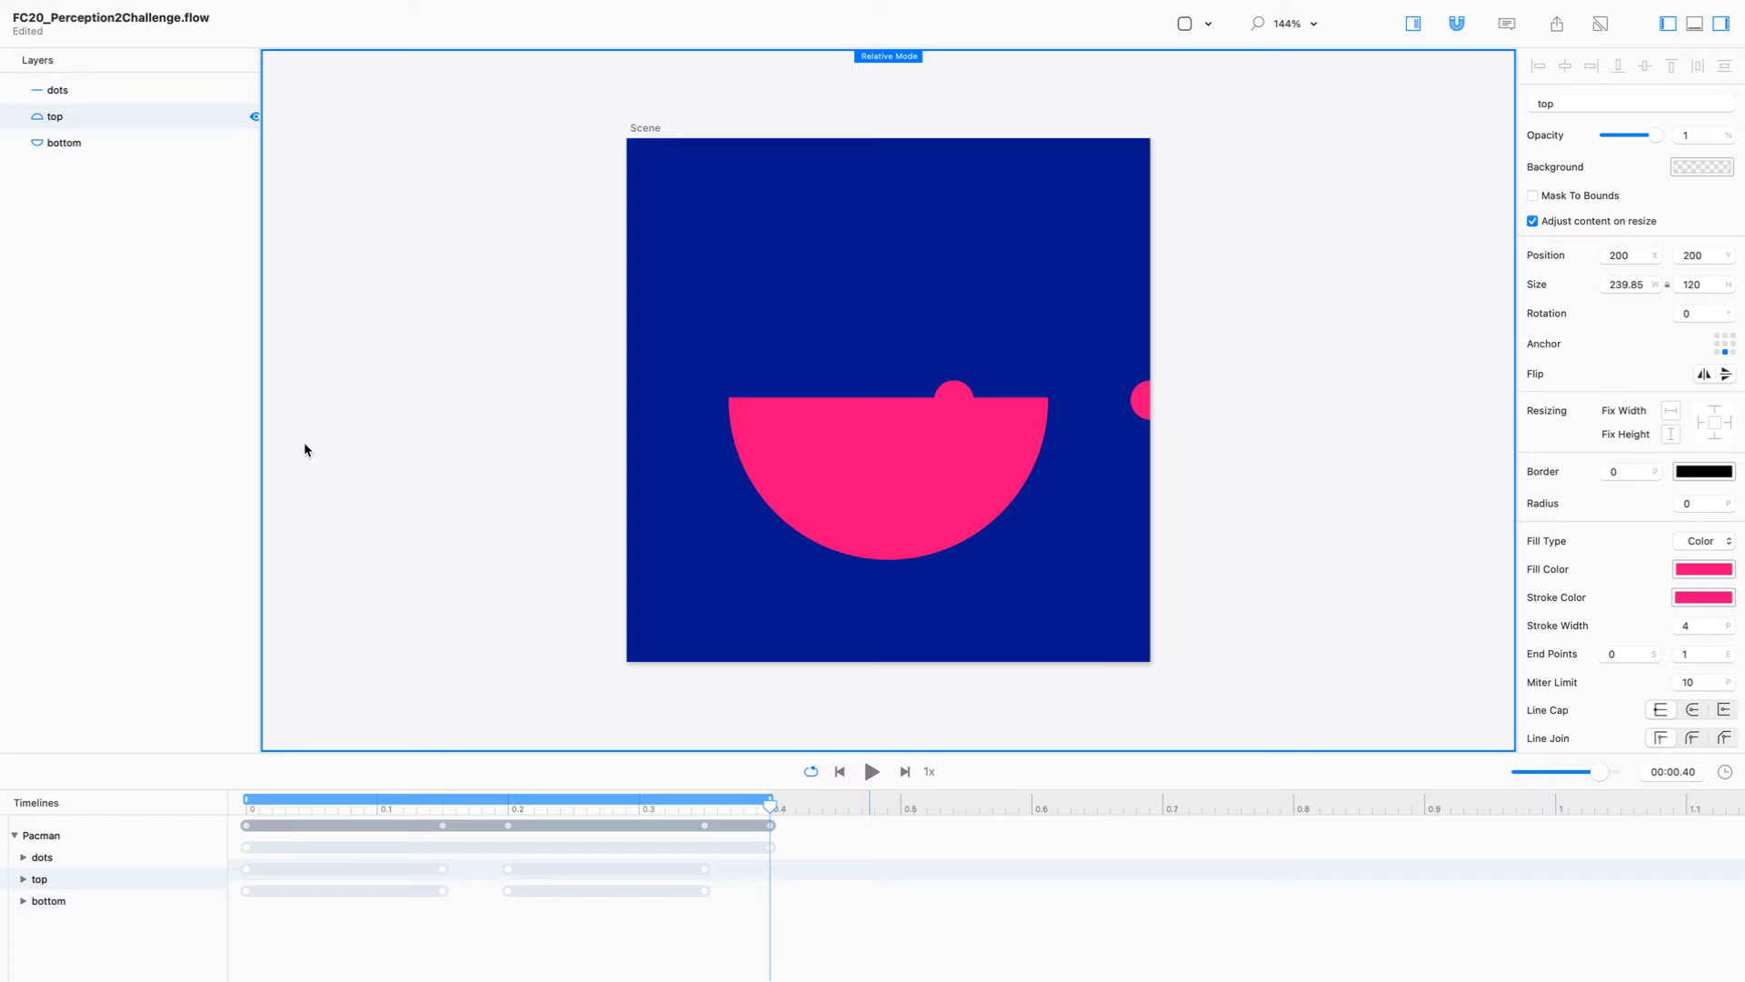
Step: Duplicate the Pacman timeline and rename the copy as Challenge2
left_click(135, 837)
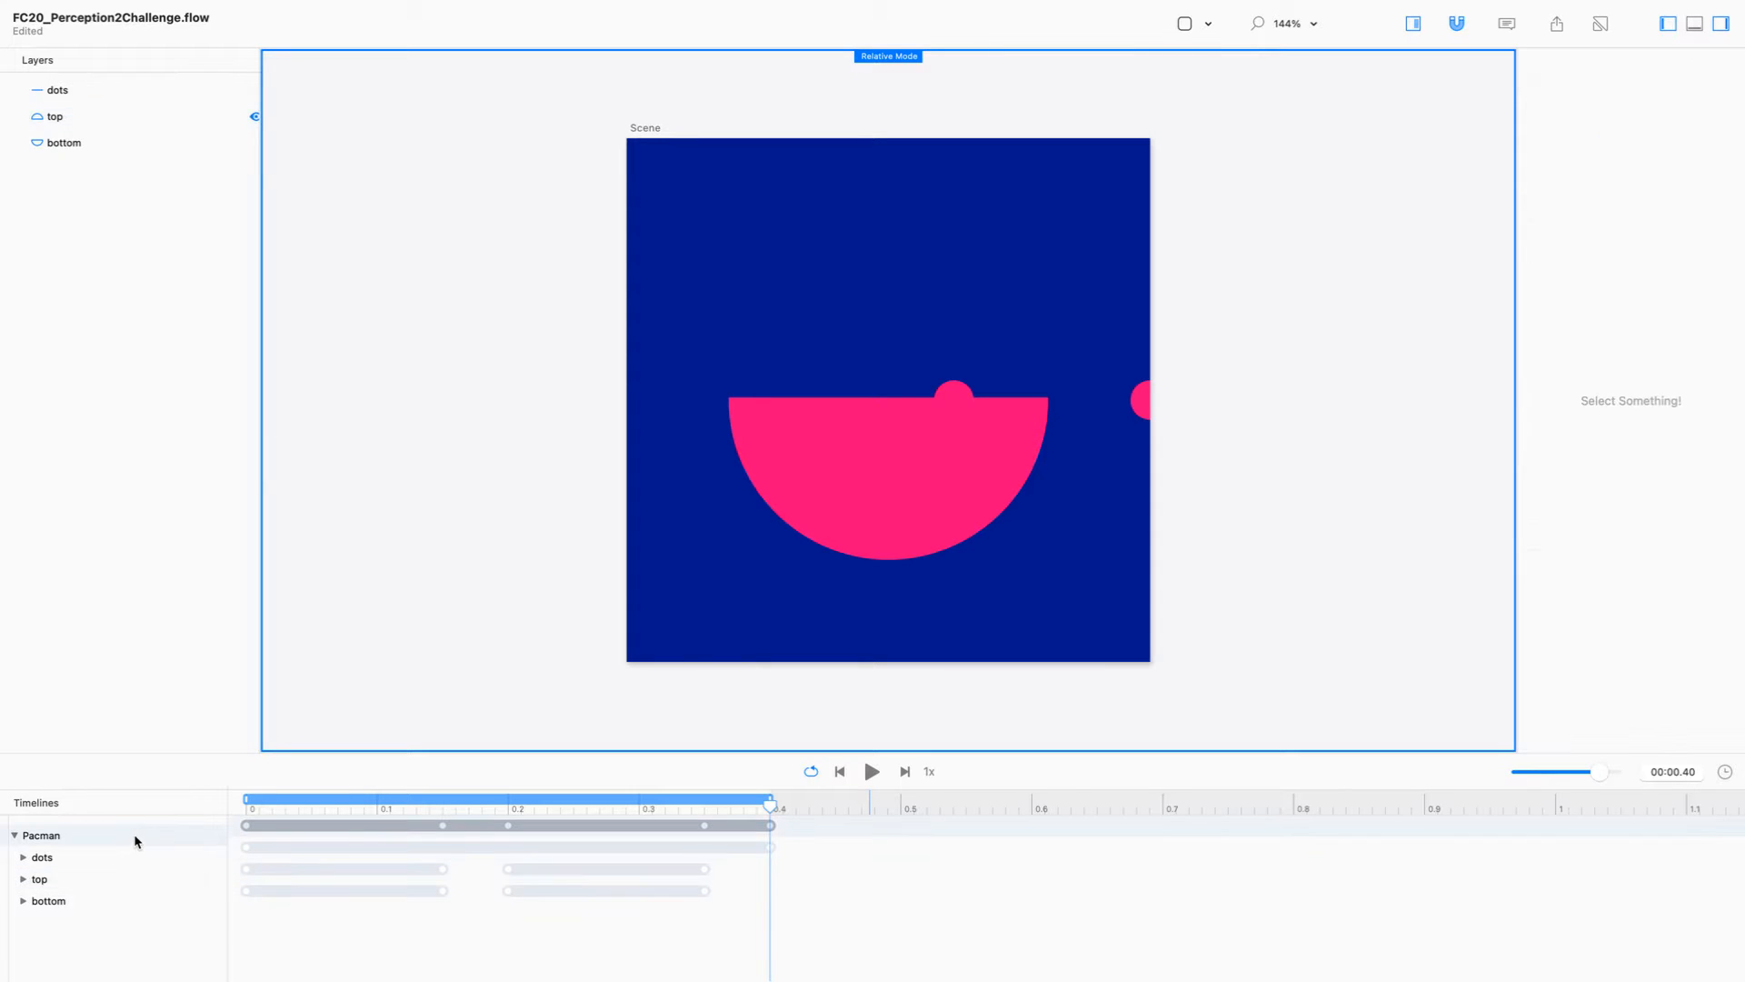
right_click(138, 834)
left_click(177, 871)
left_click(82, 858)
double_click(80, 857)
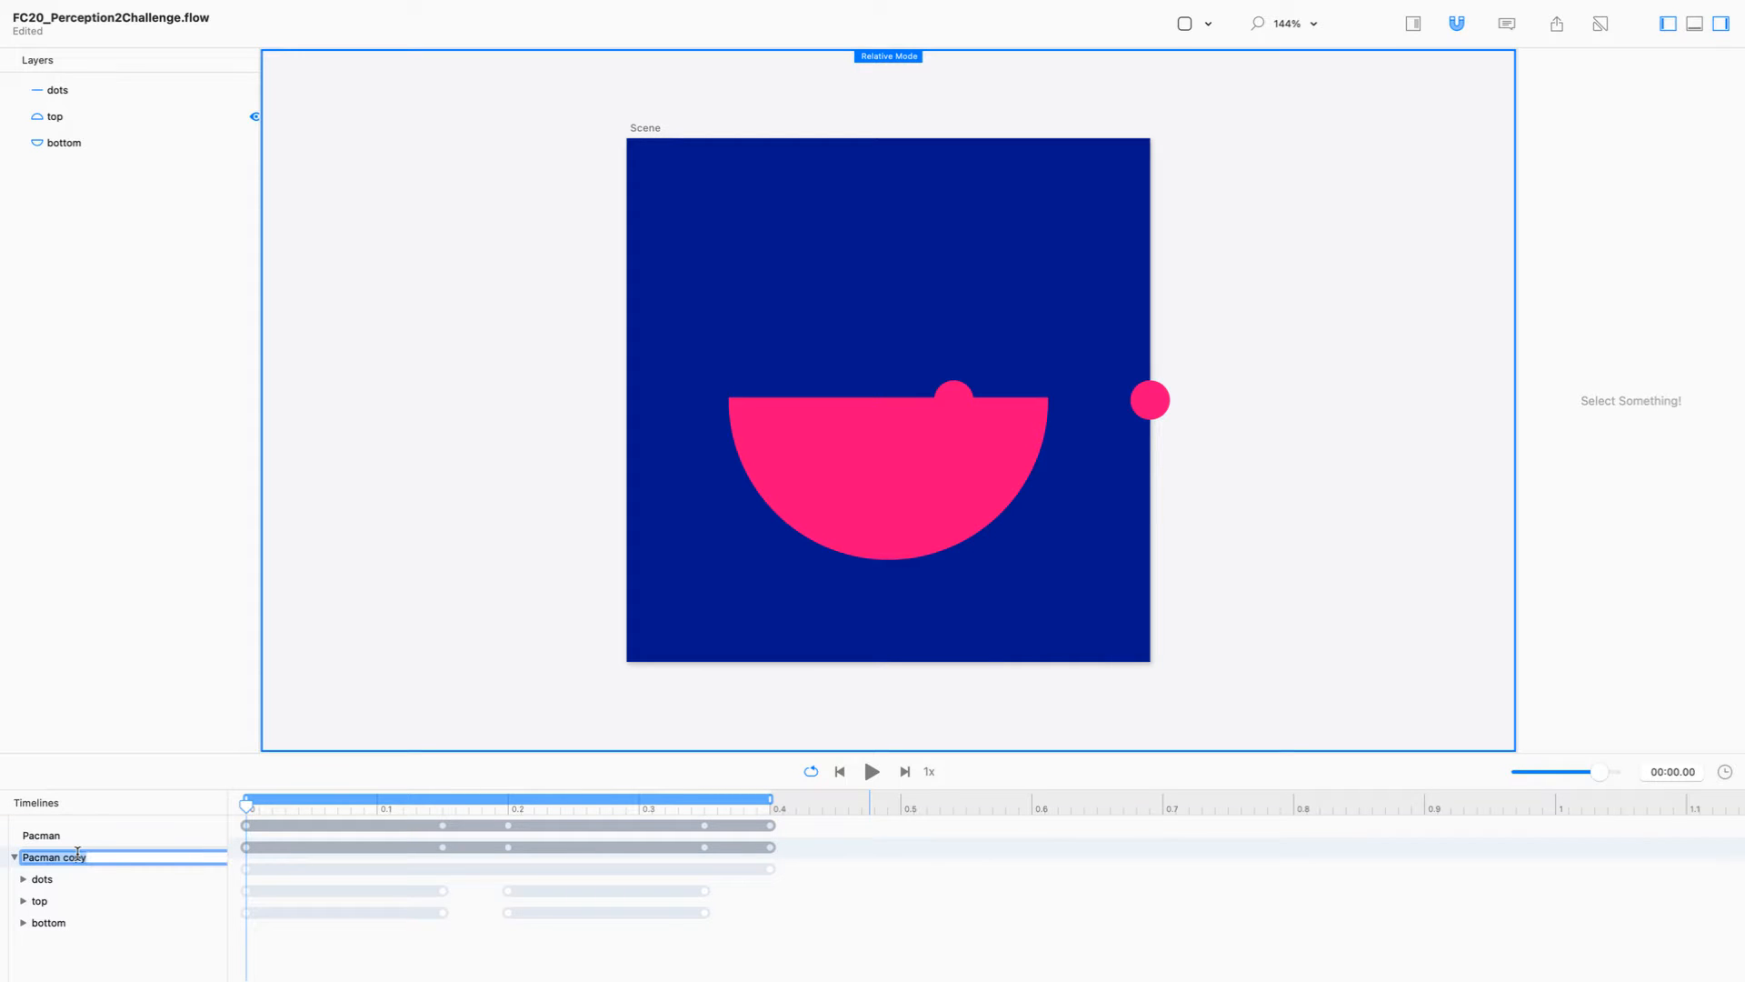
type("Cha")
key("Return")
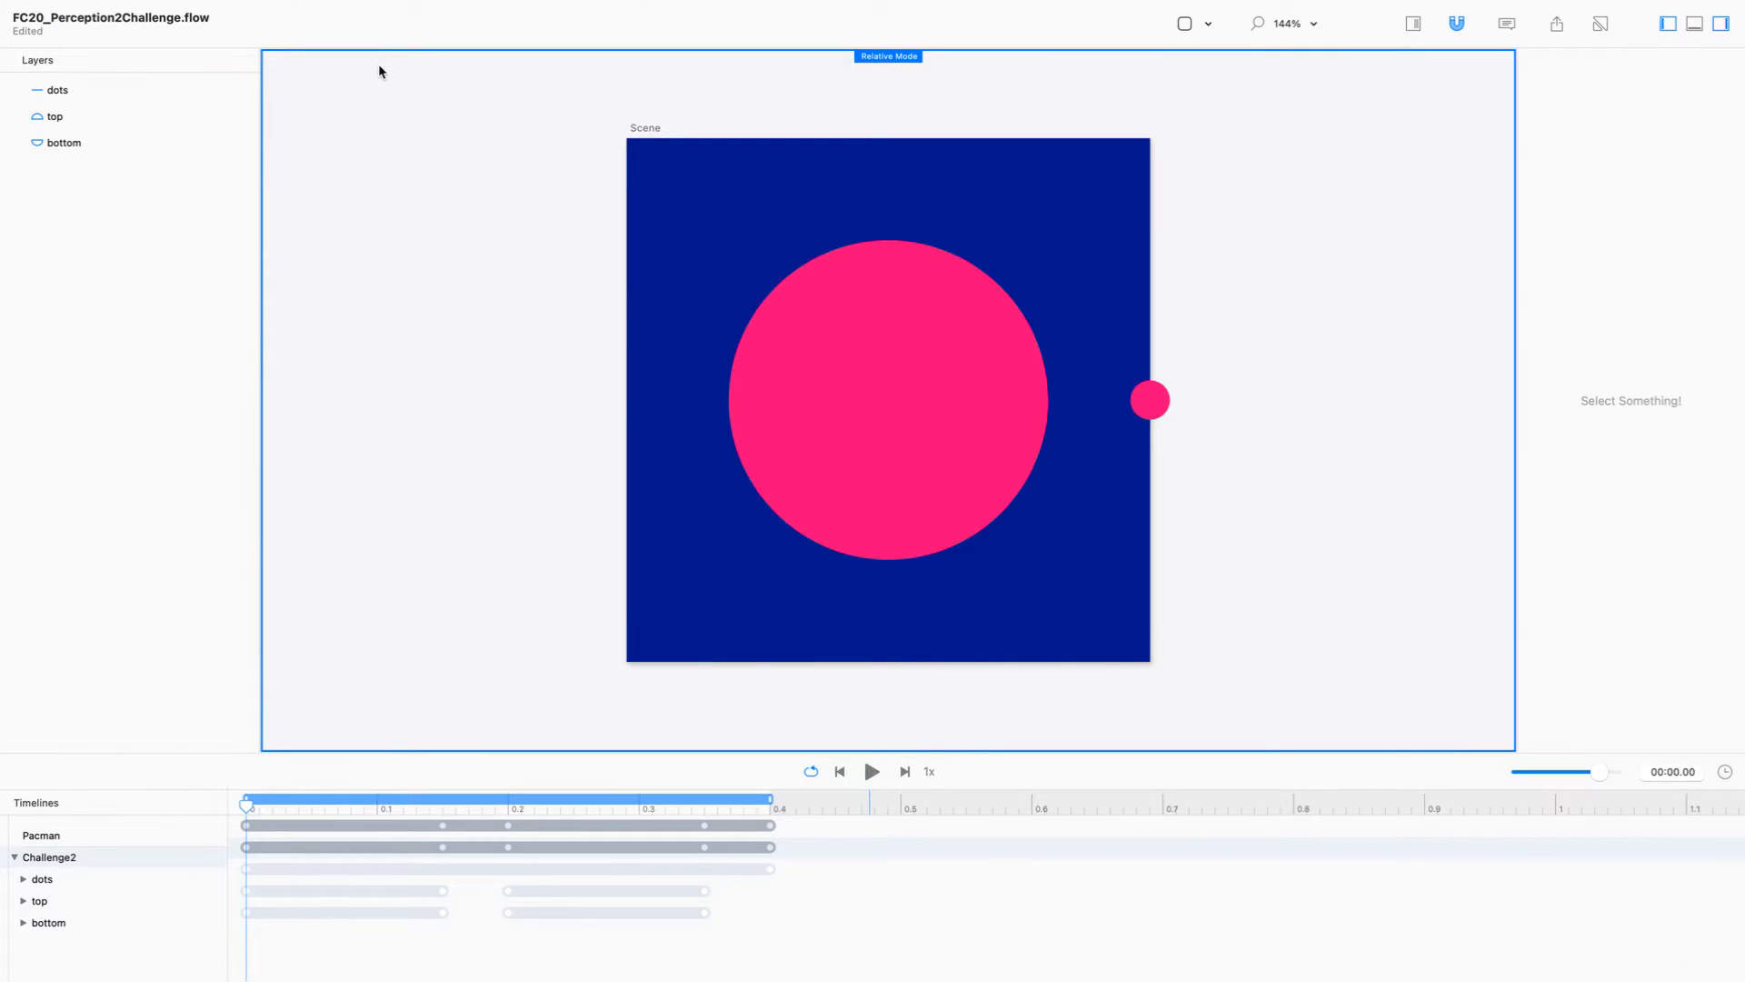
Step: Add a circle at the centre of the scene and set its stroke color to teal 50E3C2
left_click(1207, 25)
left_click(1226, 90)
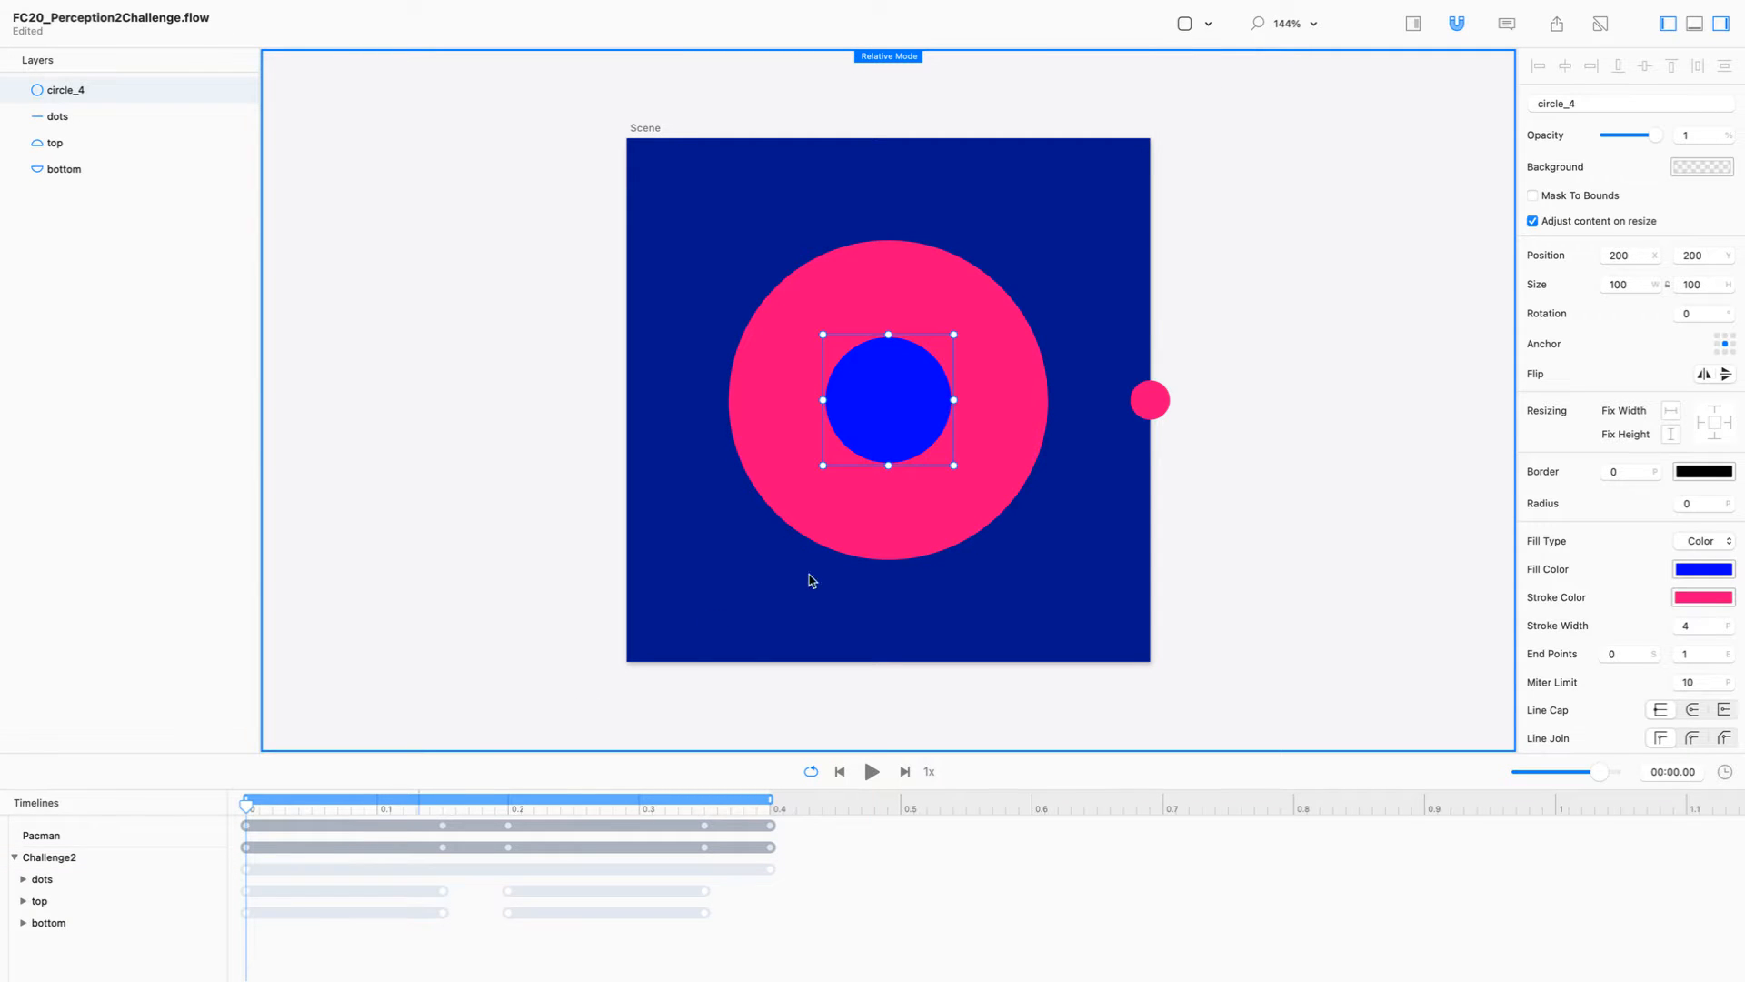
left_click(1704, 598)
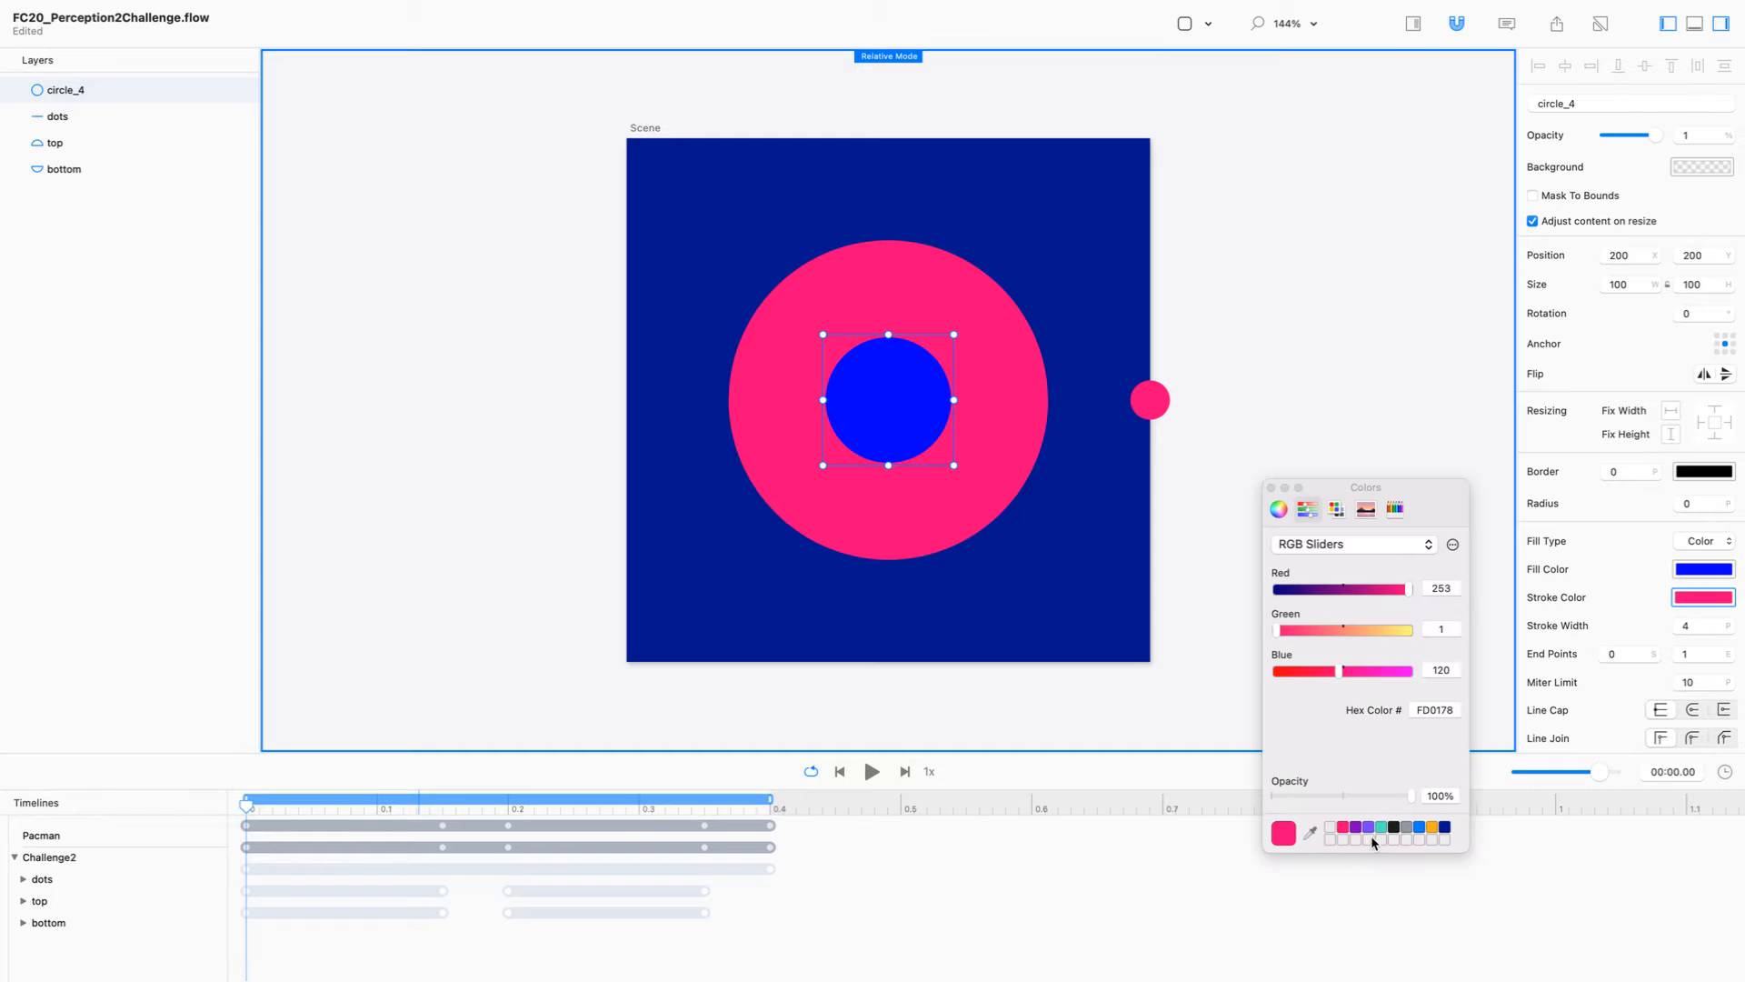
mouse_move(1382, 827)
left_mouse_down()
mouse_move(1673, 636)
mouse_move(1695, 602)
left_mouse_up()
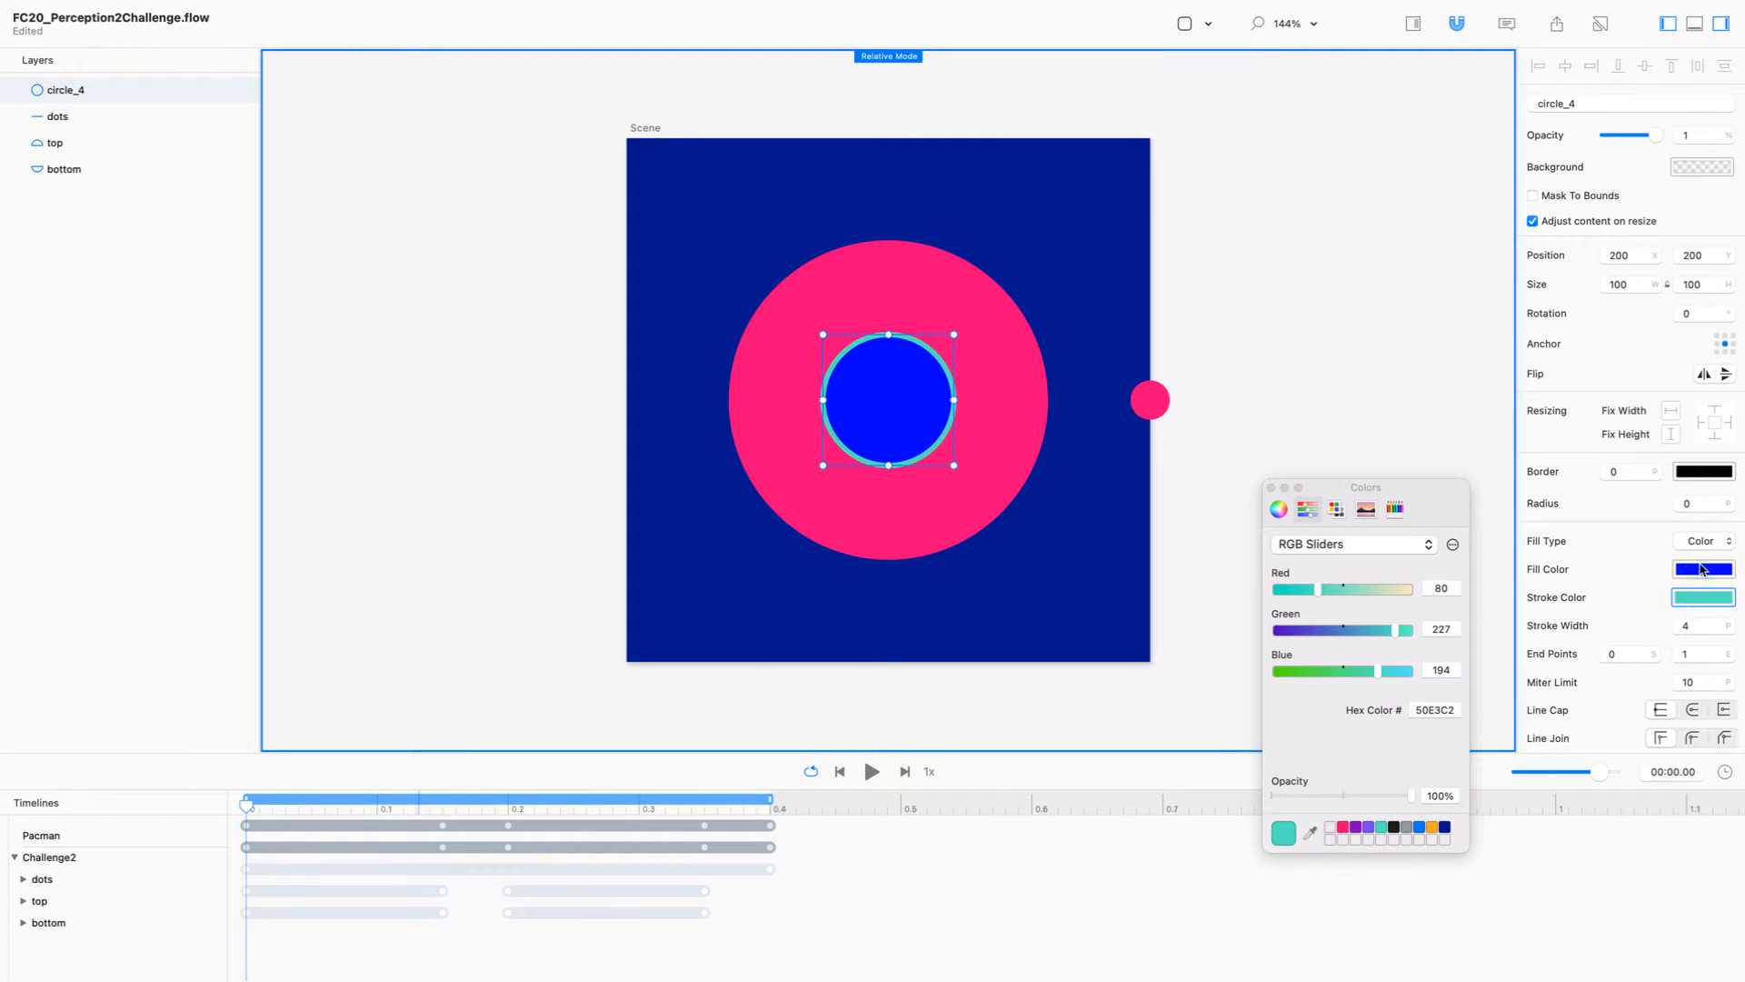
Step: Set the opacity of the new circle's fill color to 0%
left_click(1719, 571)
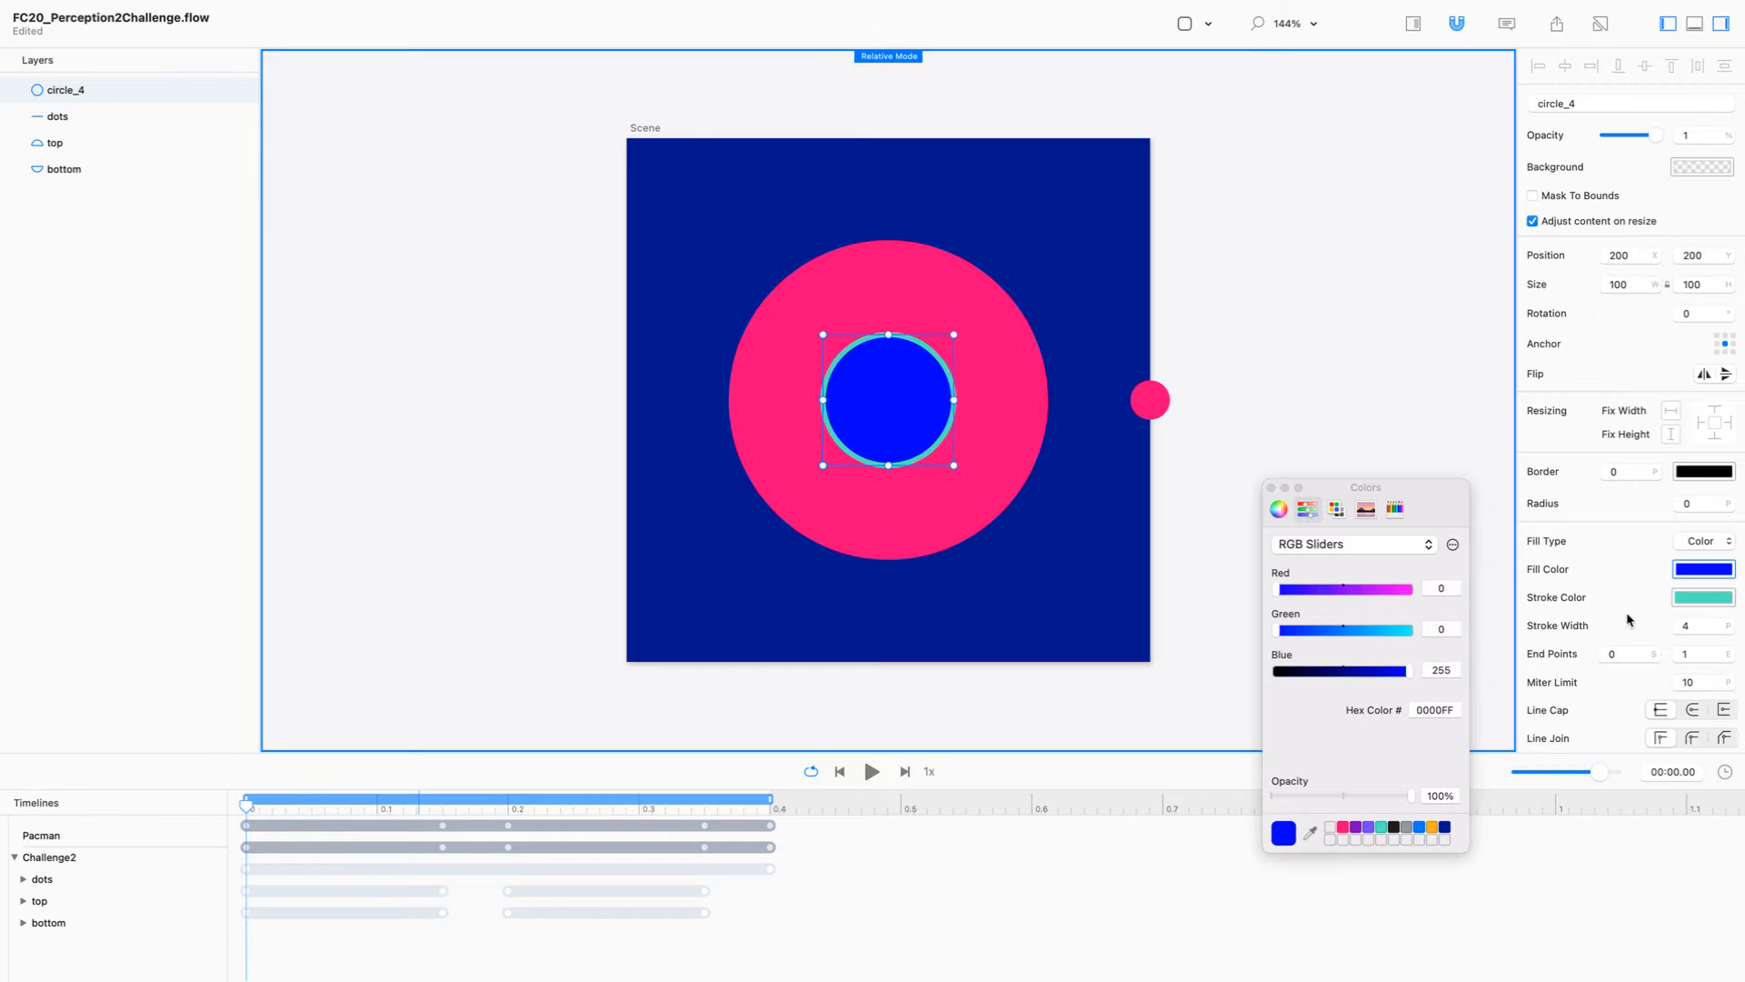
left_click(1437, 796)
type("0")
key("Return")
key("Return")
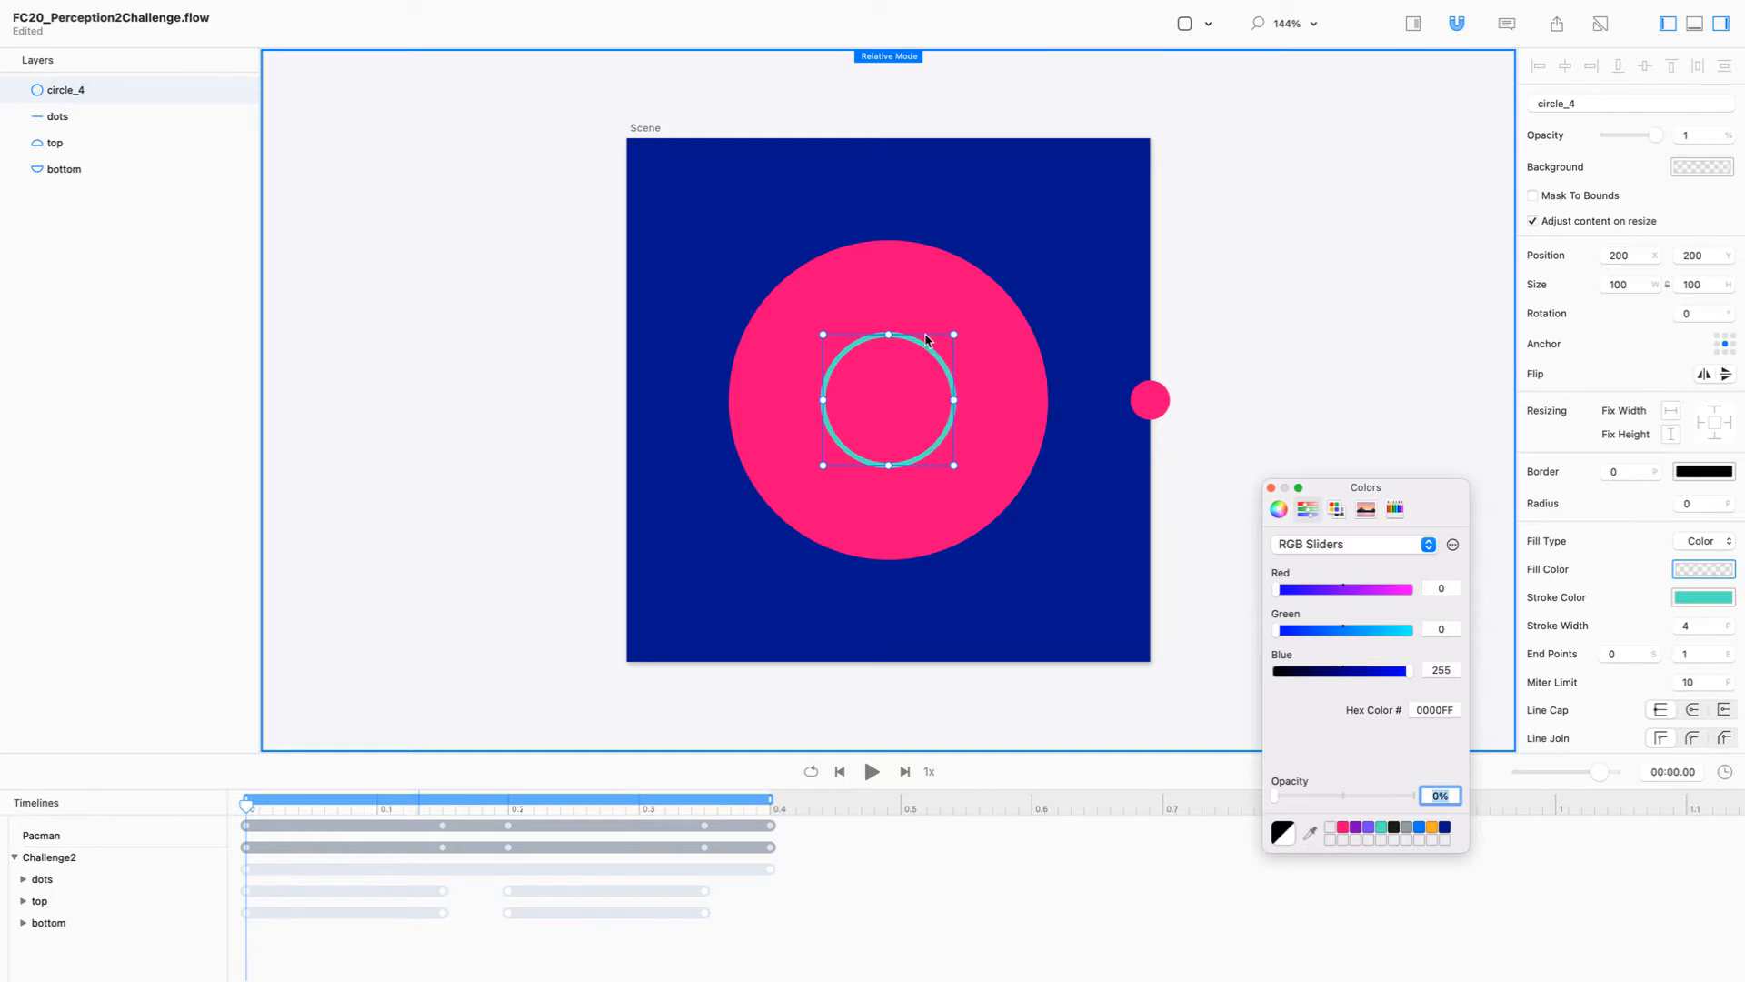
Step: Select the top half of the pink shape and check its size
left_click(1307, 289)
left_click(918, 293)
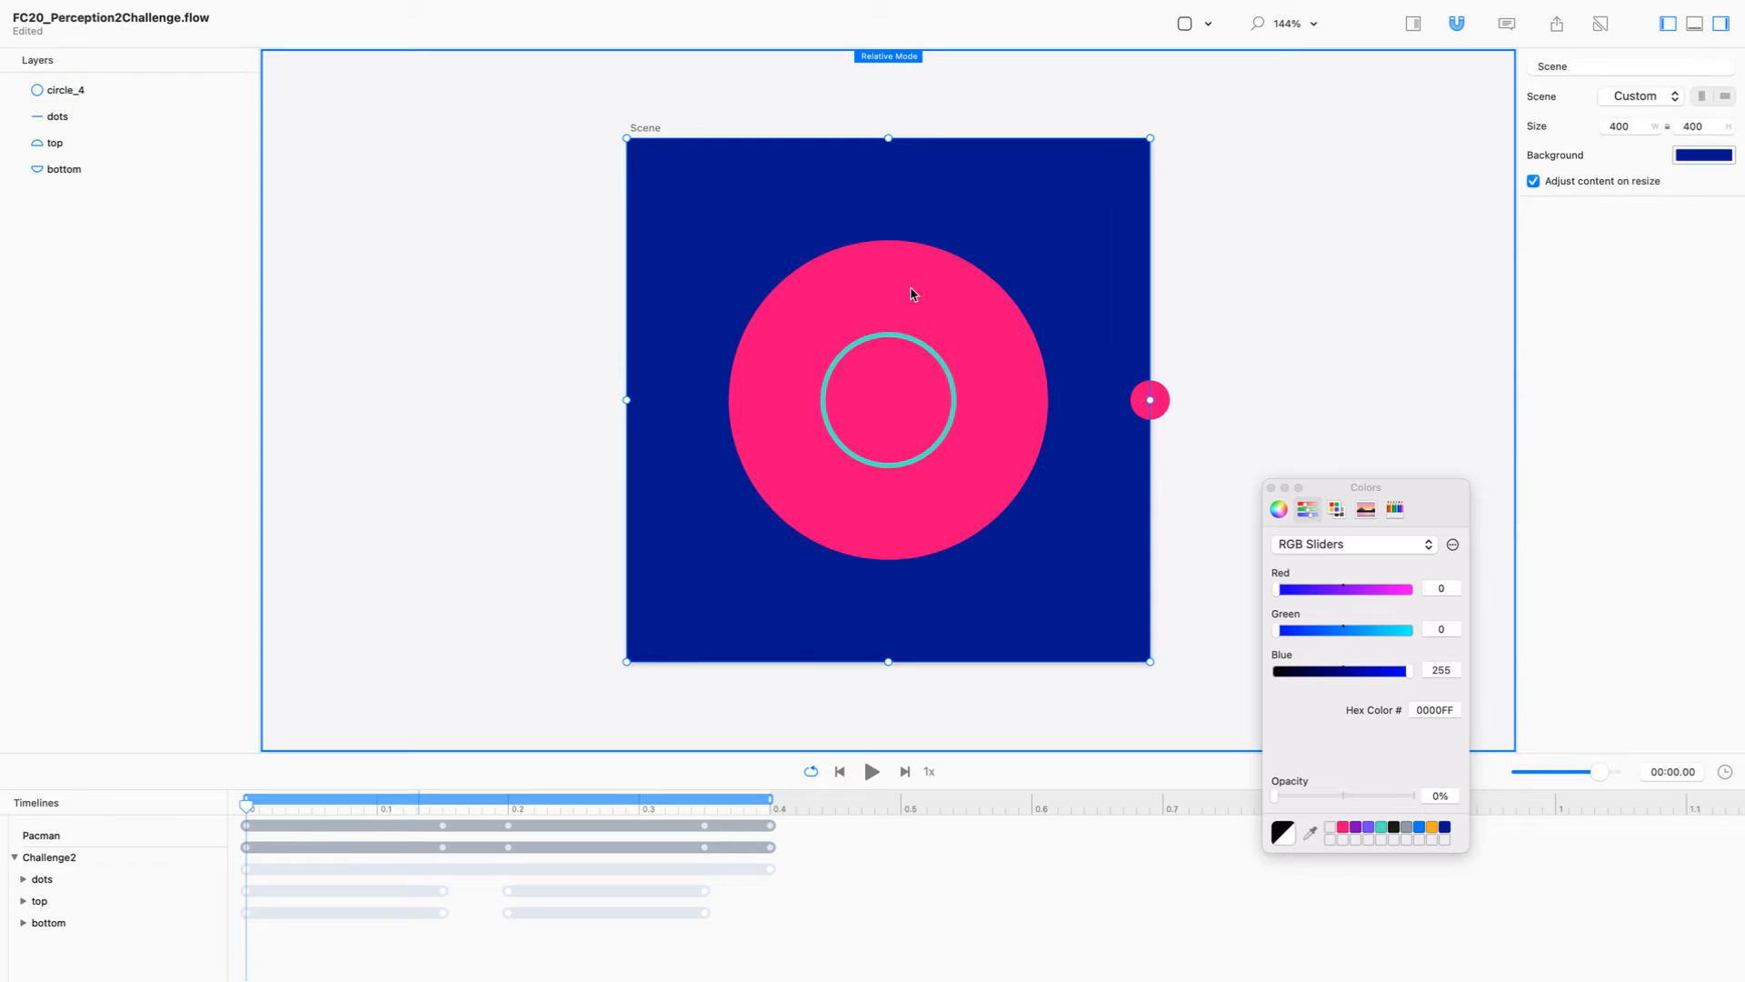
left_click(919, 293)
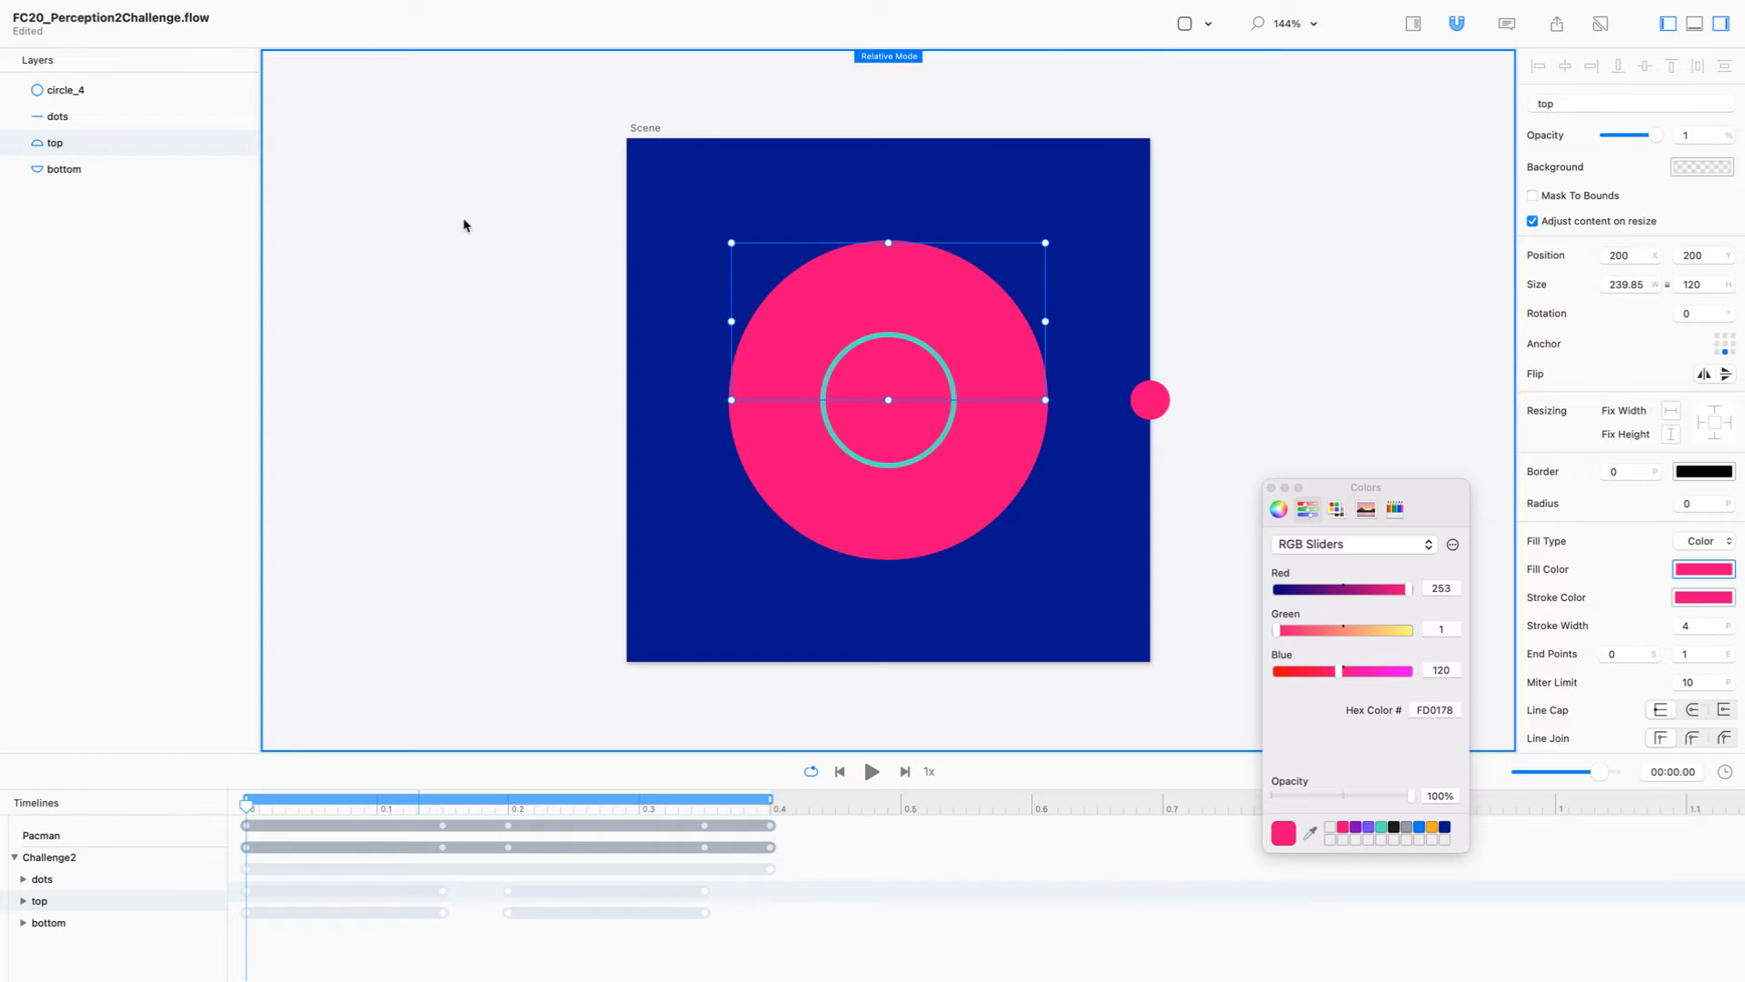
left_click(1674, 282)
Step: Set the teal circle's width and height to 124
left_click(934, 424)
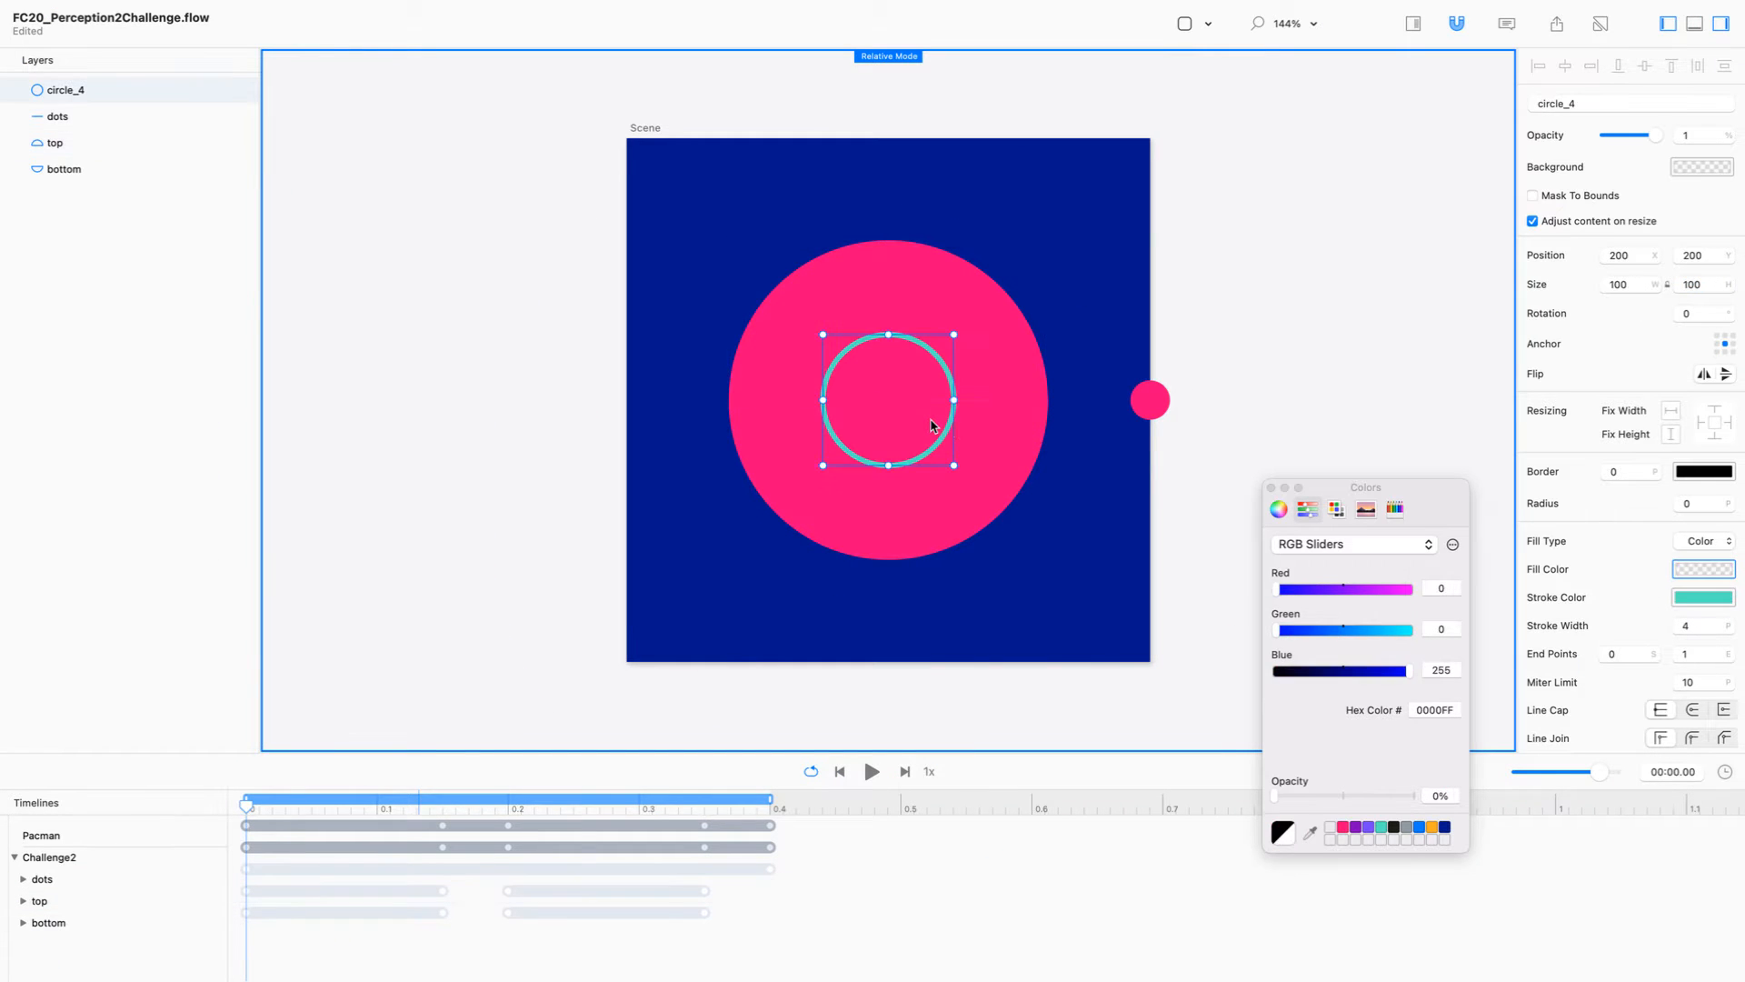
left_click_drag(1708, 285, 1670, 293)
type("124")
key("Return")
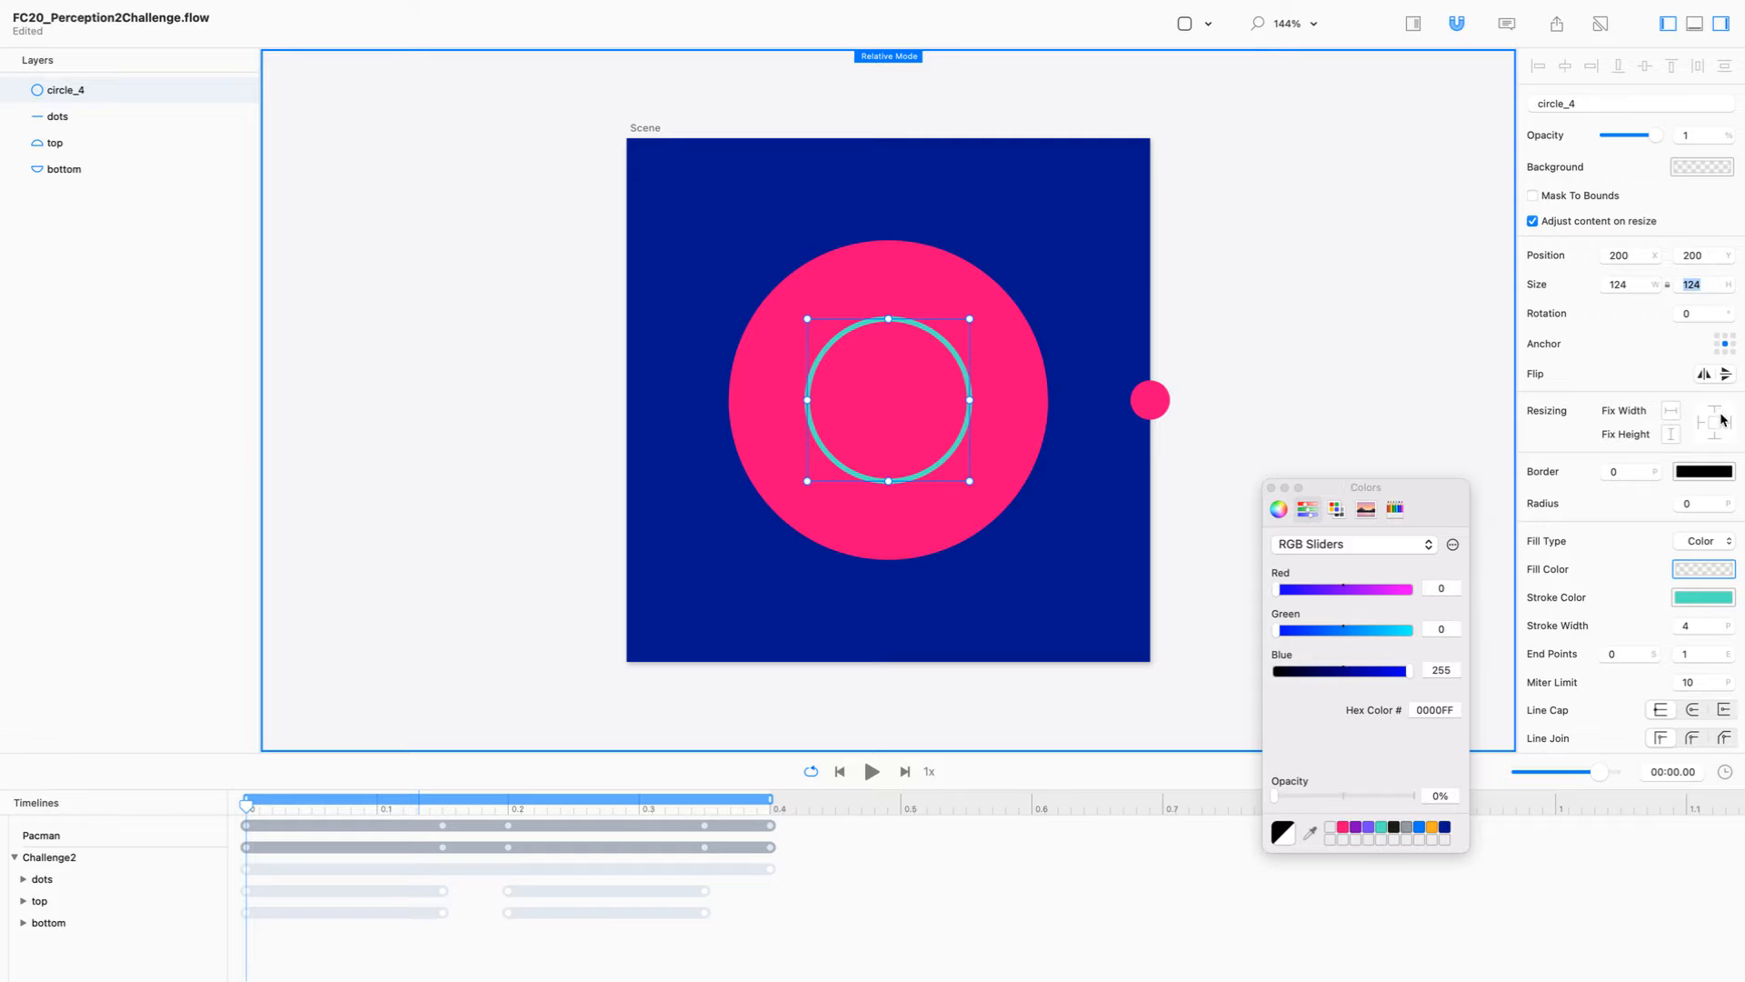
Step: Increase the teal circle's stroke width to 122
left_click(1694, 627)
key("BackSpace")
type("34")
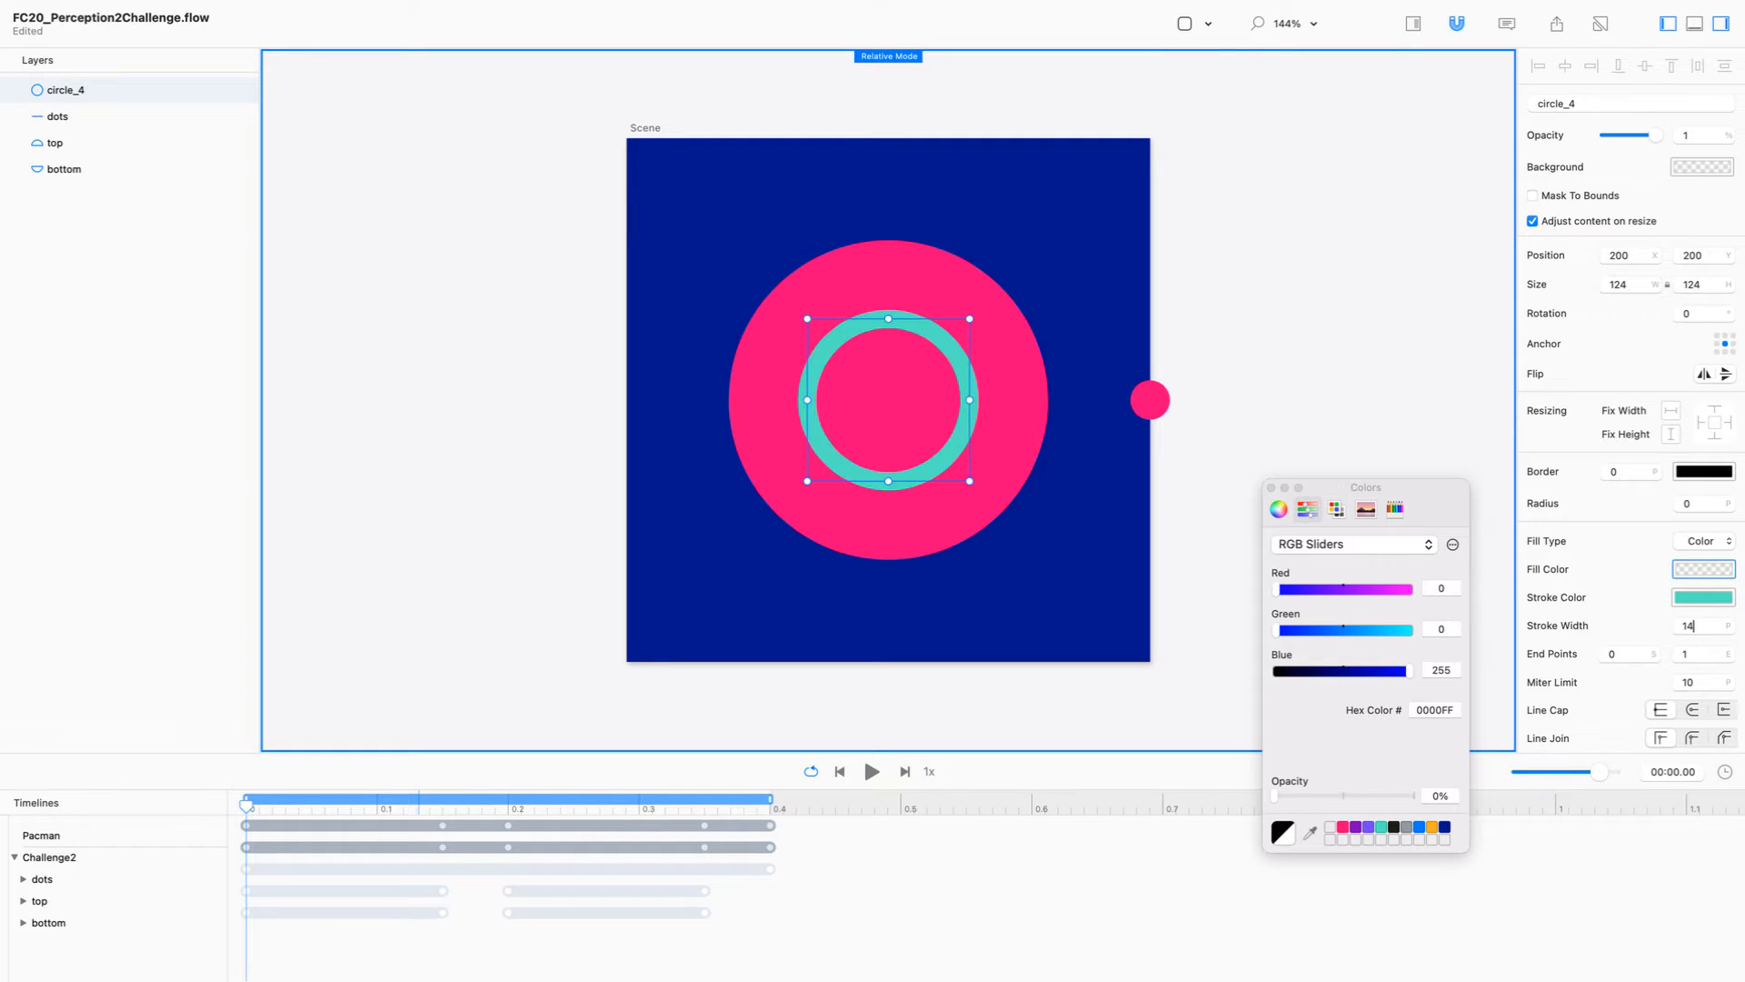
key("shift+Up")
key("shift+Up")
key("shift+Up")
key("shift+Up")
key("shift+Up")
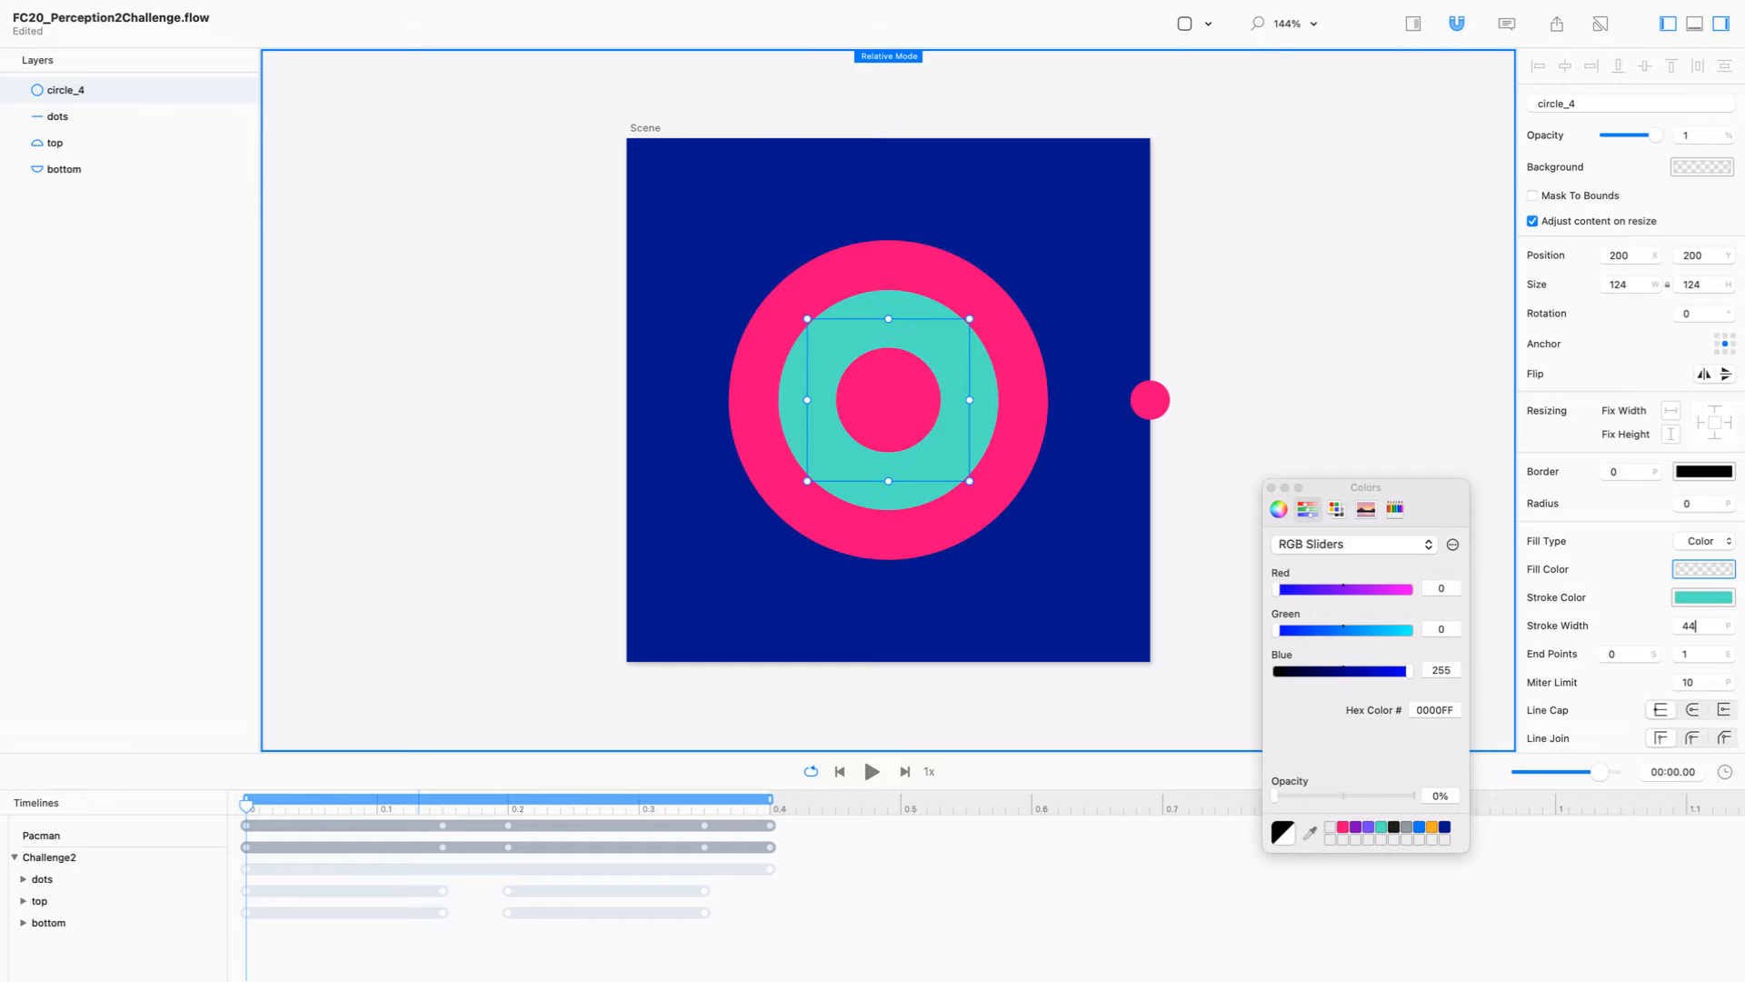
key("shift+Up")
key("shift+Up")
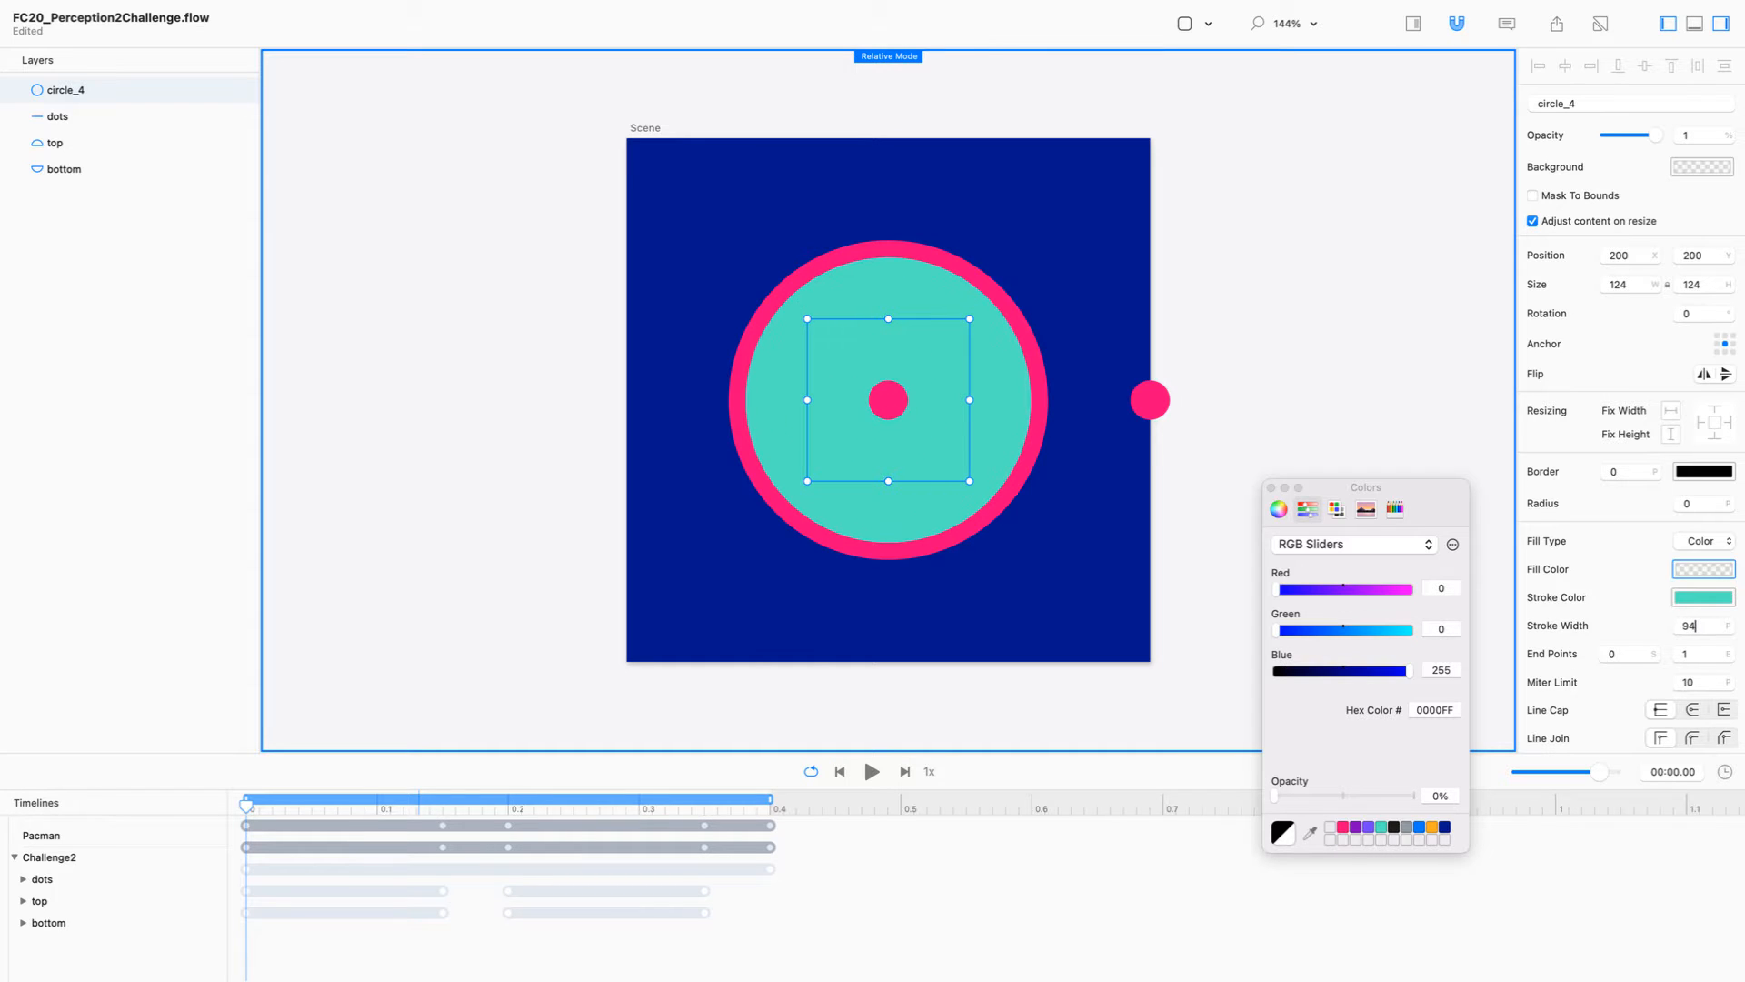
key("shift+Up")
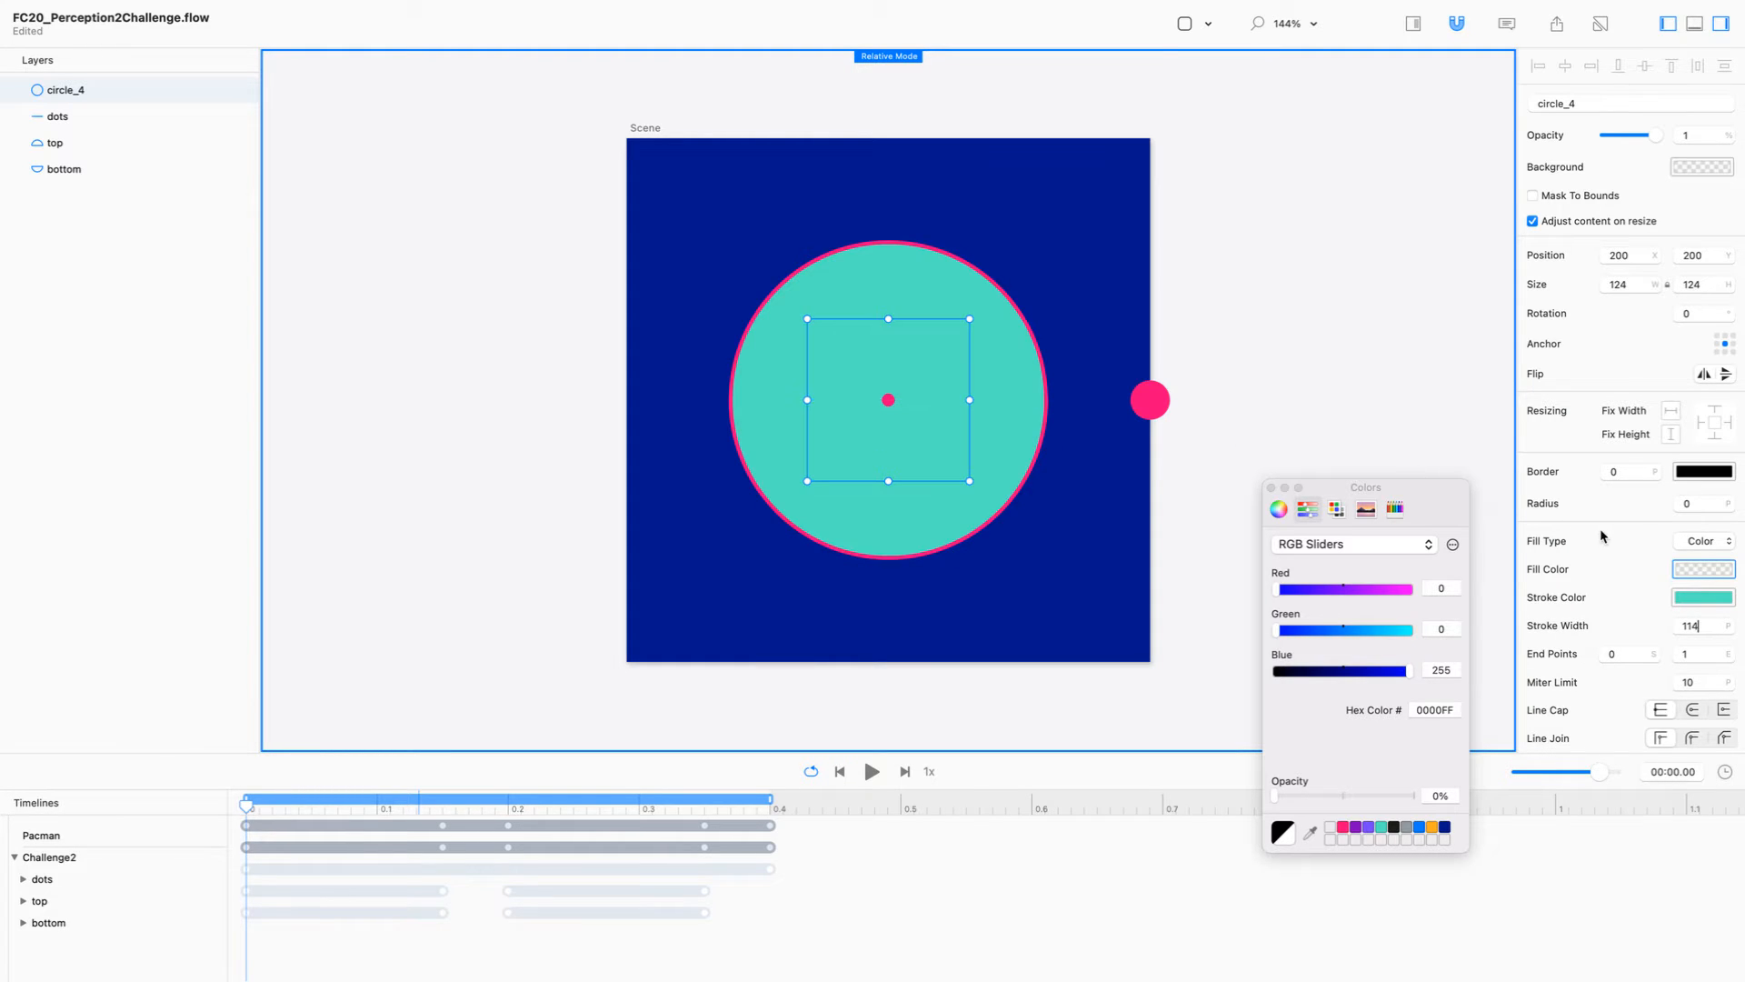
key("Up")
key("Up")
key("Up")
key("Up")
key("Up")
key("Up")
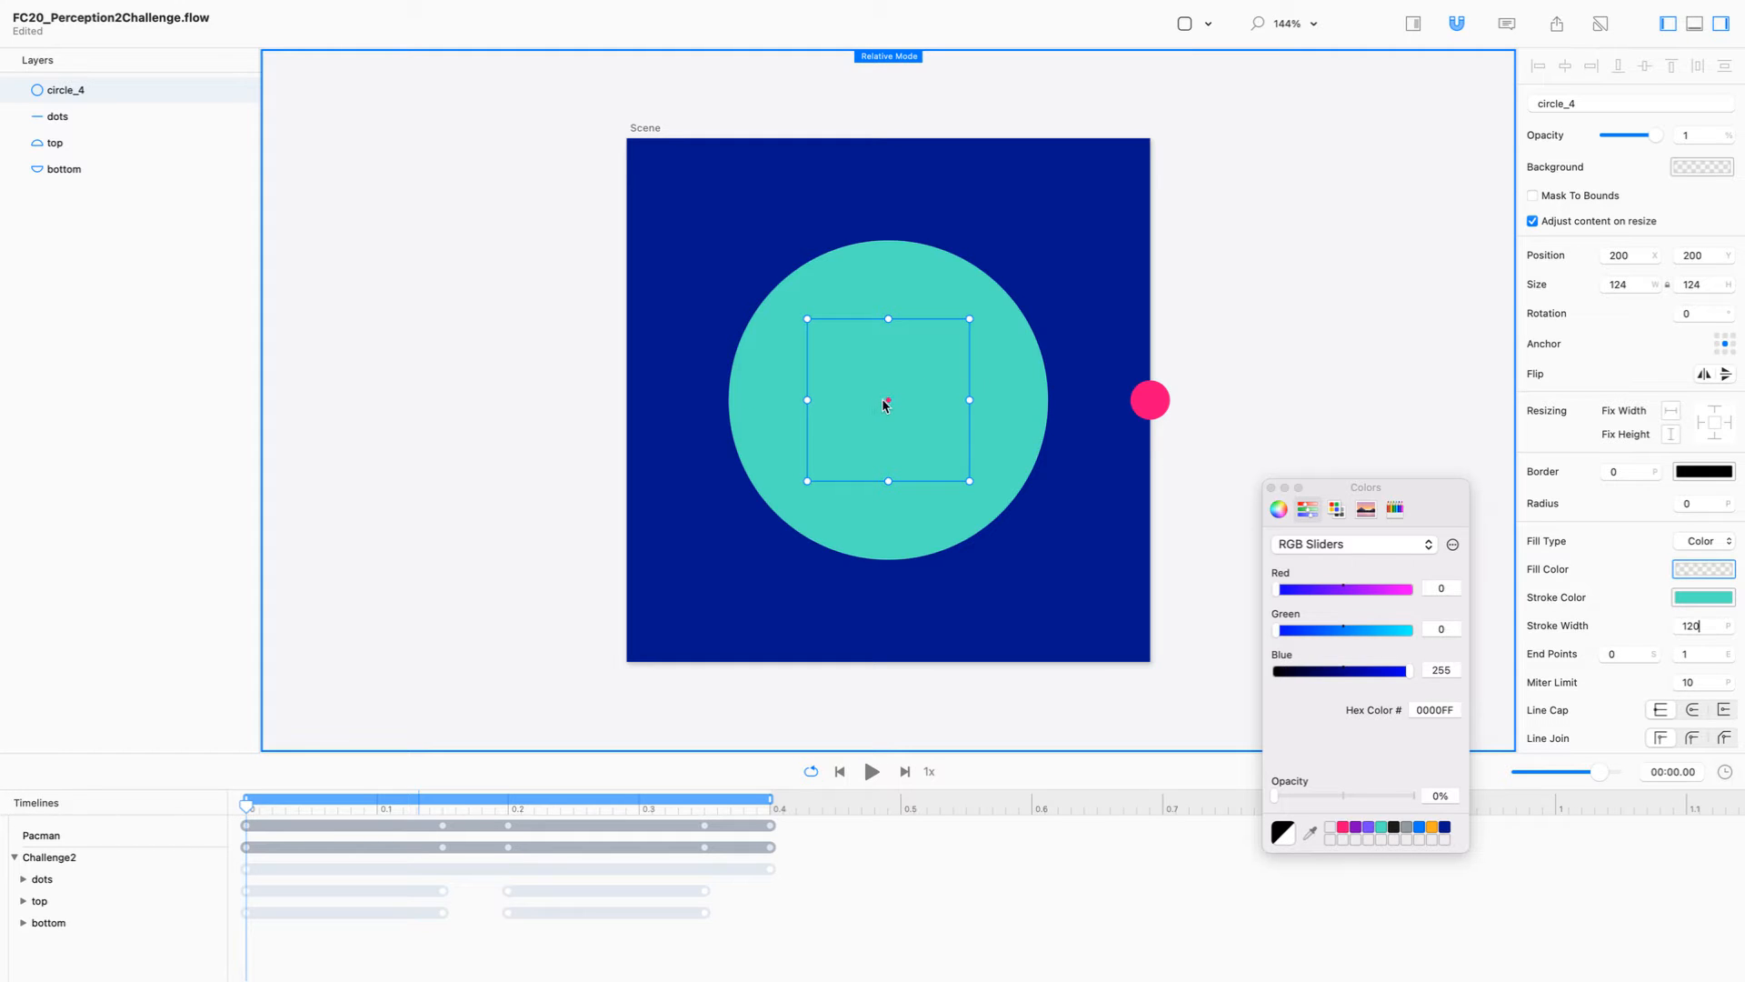
left_click_drag(1702, 619, 1672, 621)
key("Up")
key("Up")
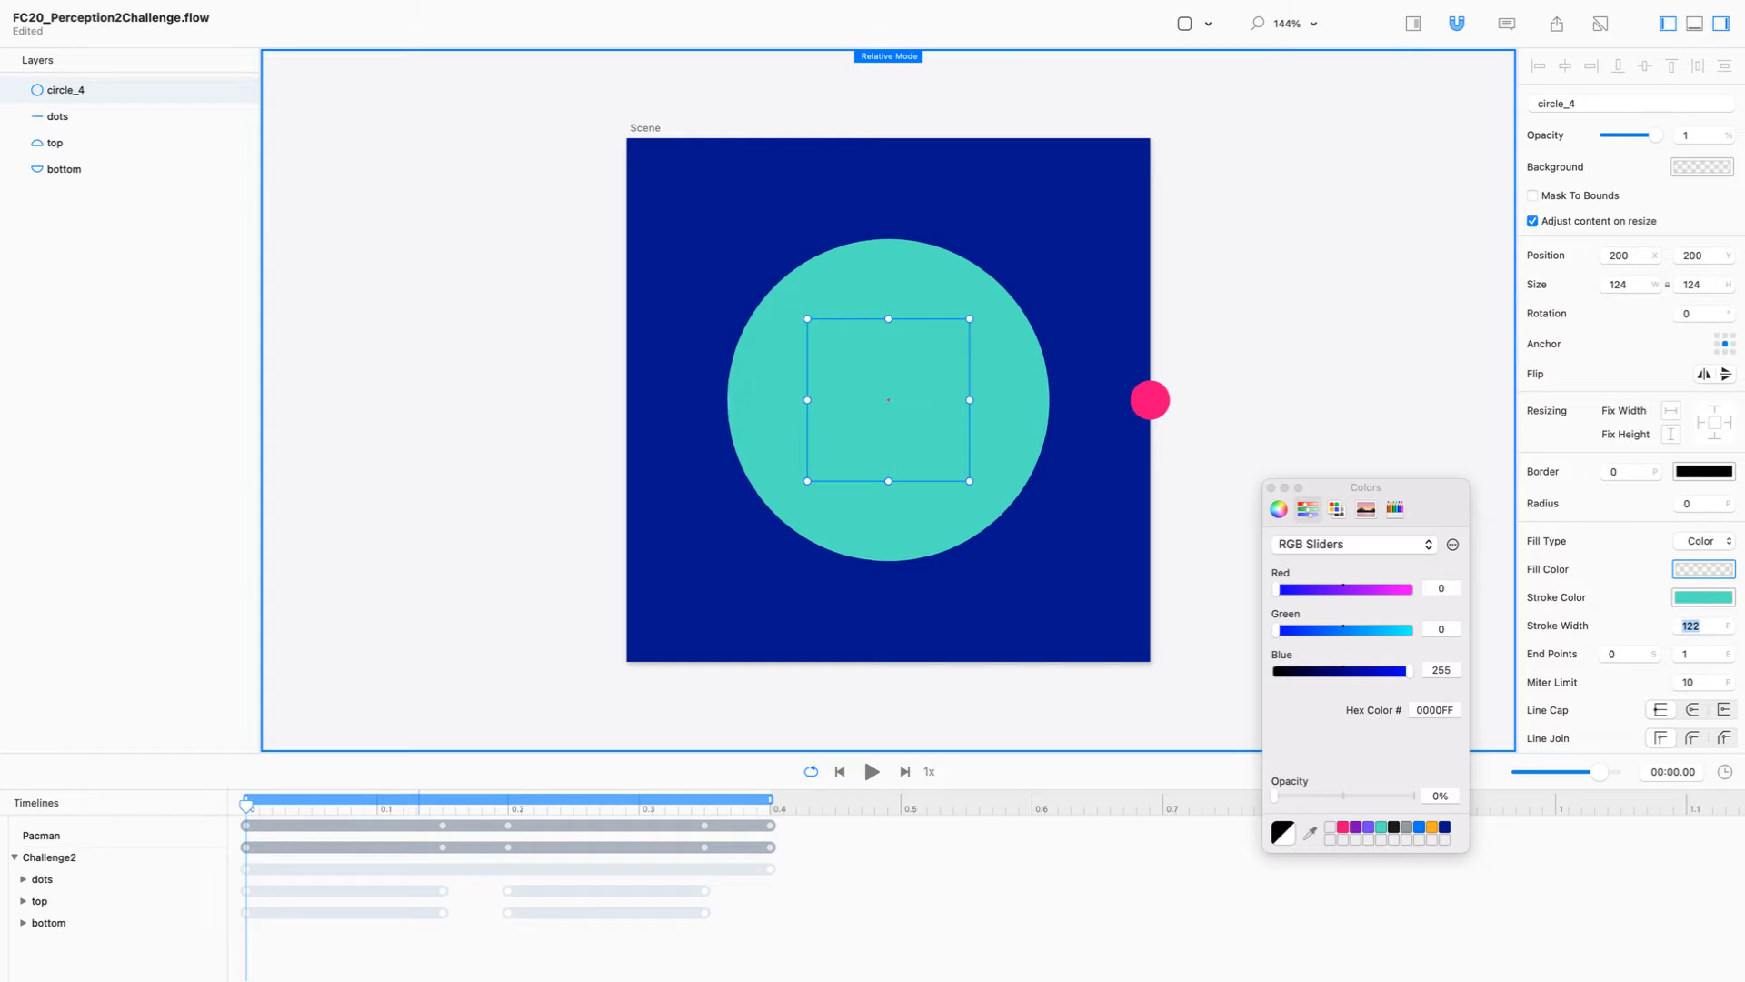
Step: Reduce the teal circle's width and height to 122
left_click(1703, 285)
key("Down")
key("Down")
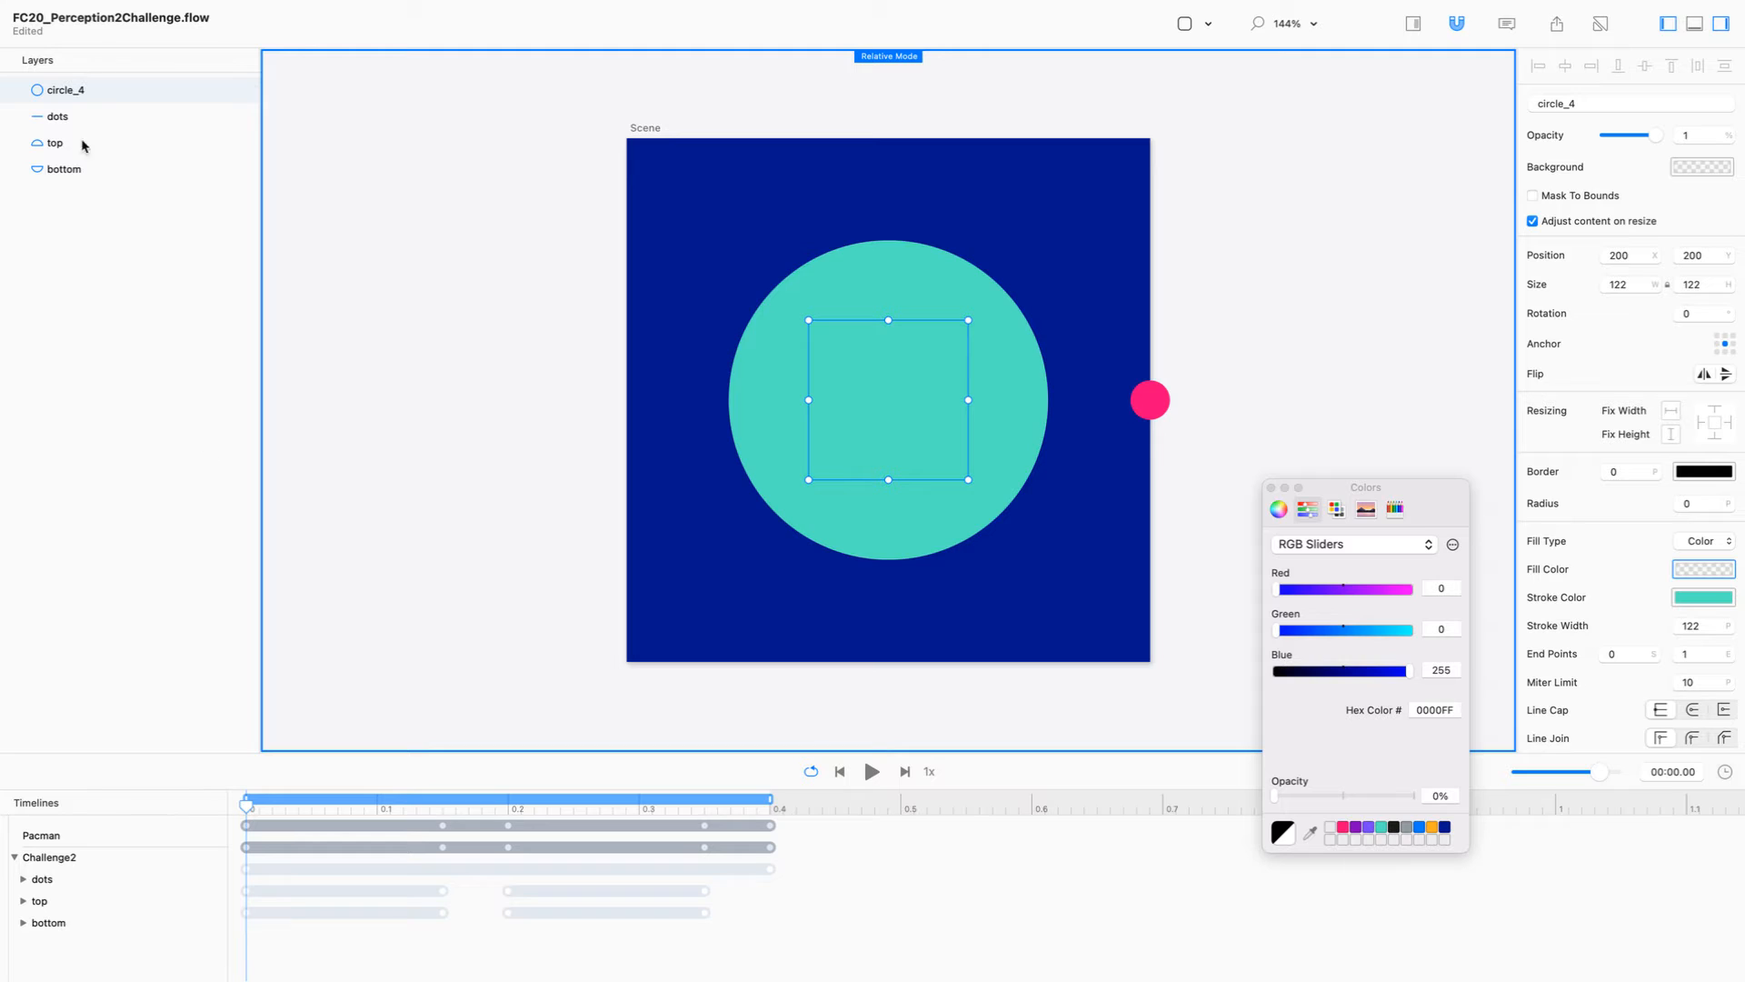
Step: With the teal circle temporarily hidden, move the playhead to 0.15 seconds, and rename the layer circle_4 as pacman
left_click(255, 92)
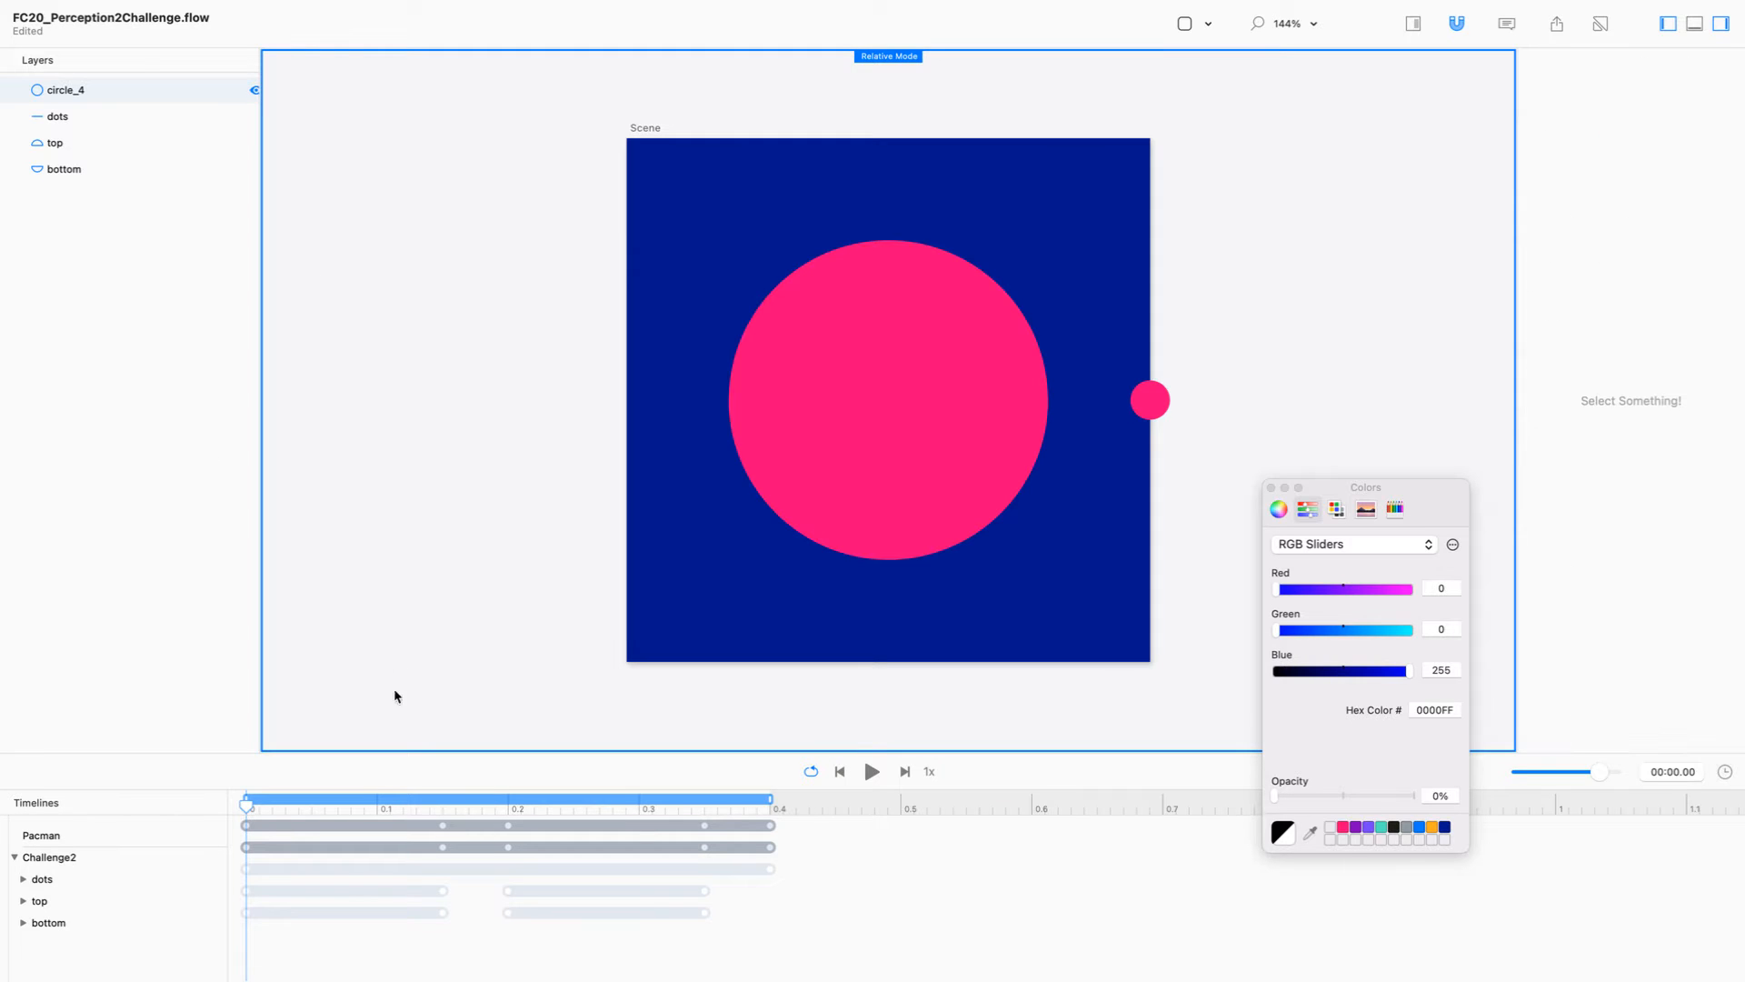
left_click_drag(246, 800, 442, 799)
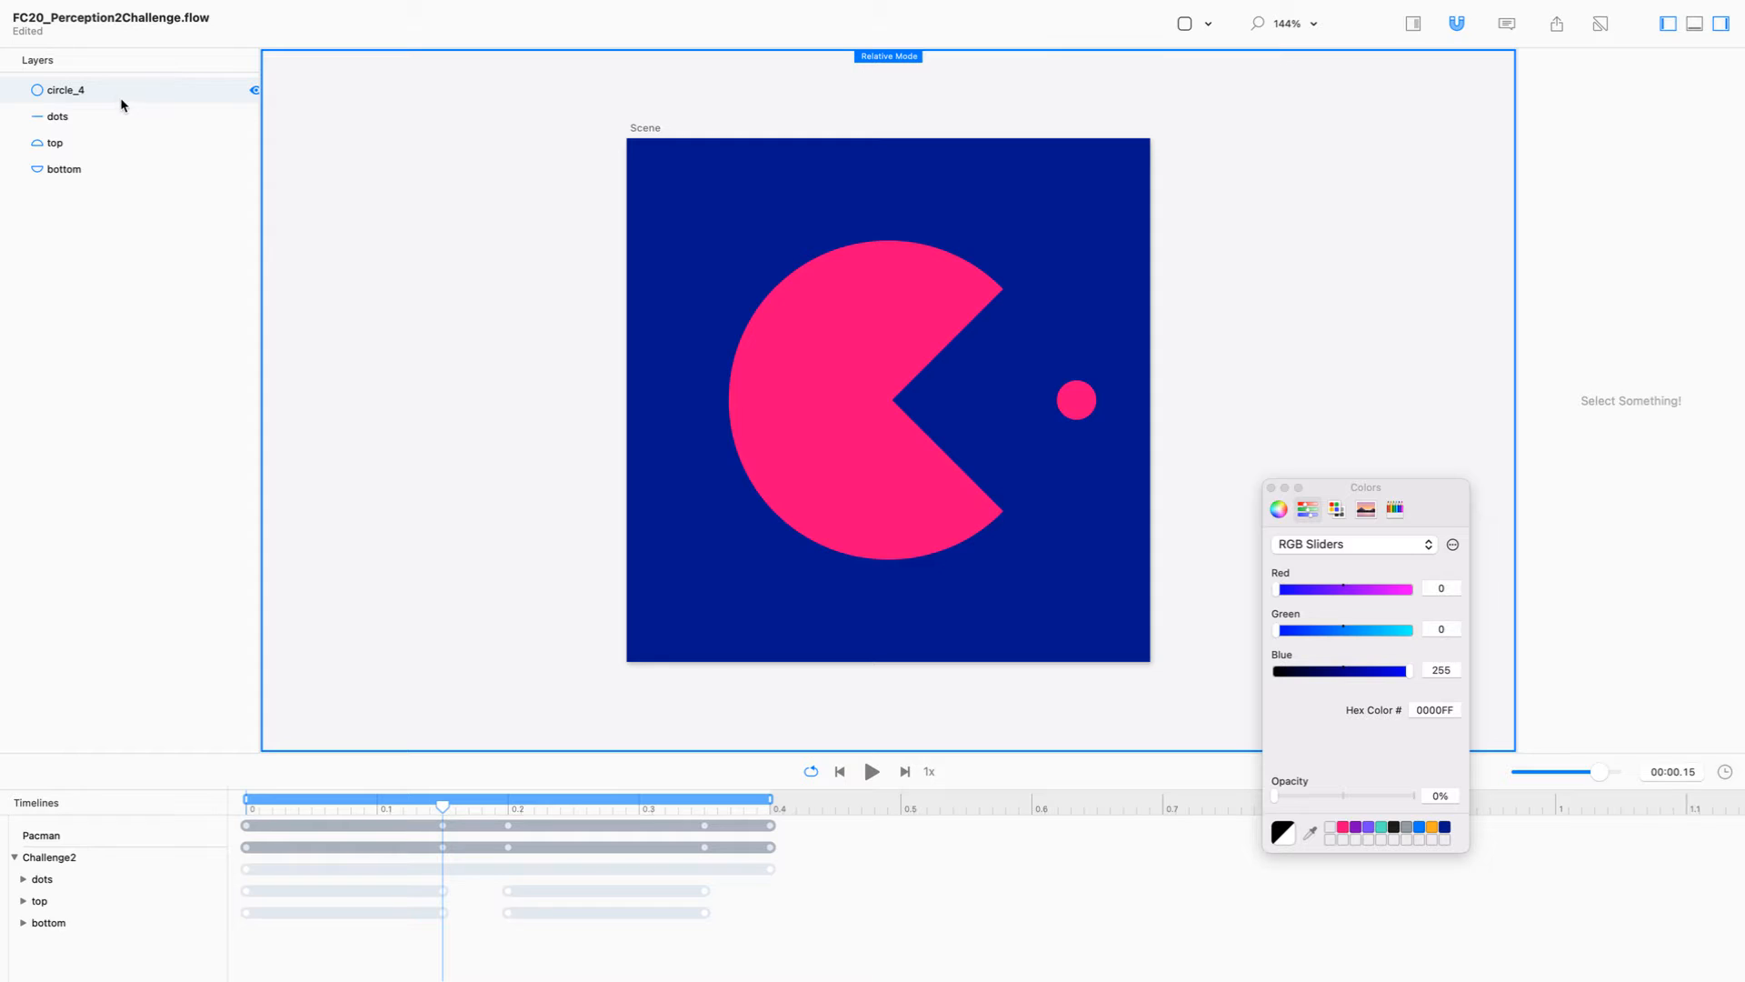
left_click(77, 91)
type("pacman")
key("Return")
left_click(255, 92)
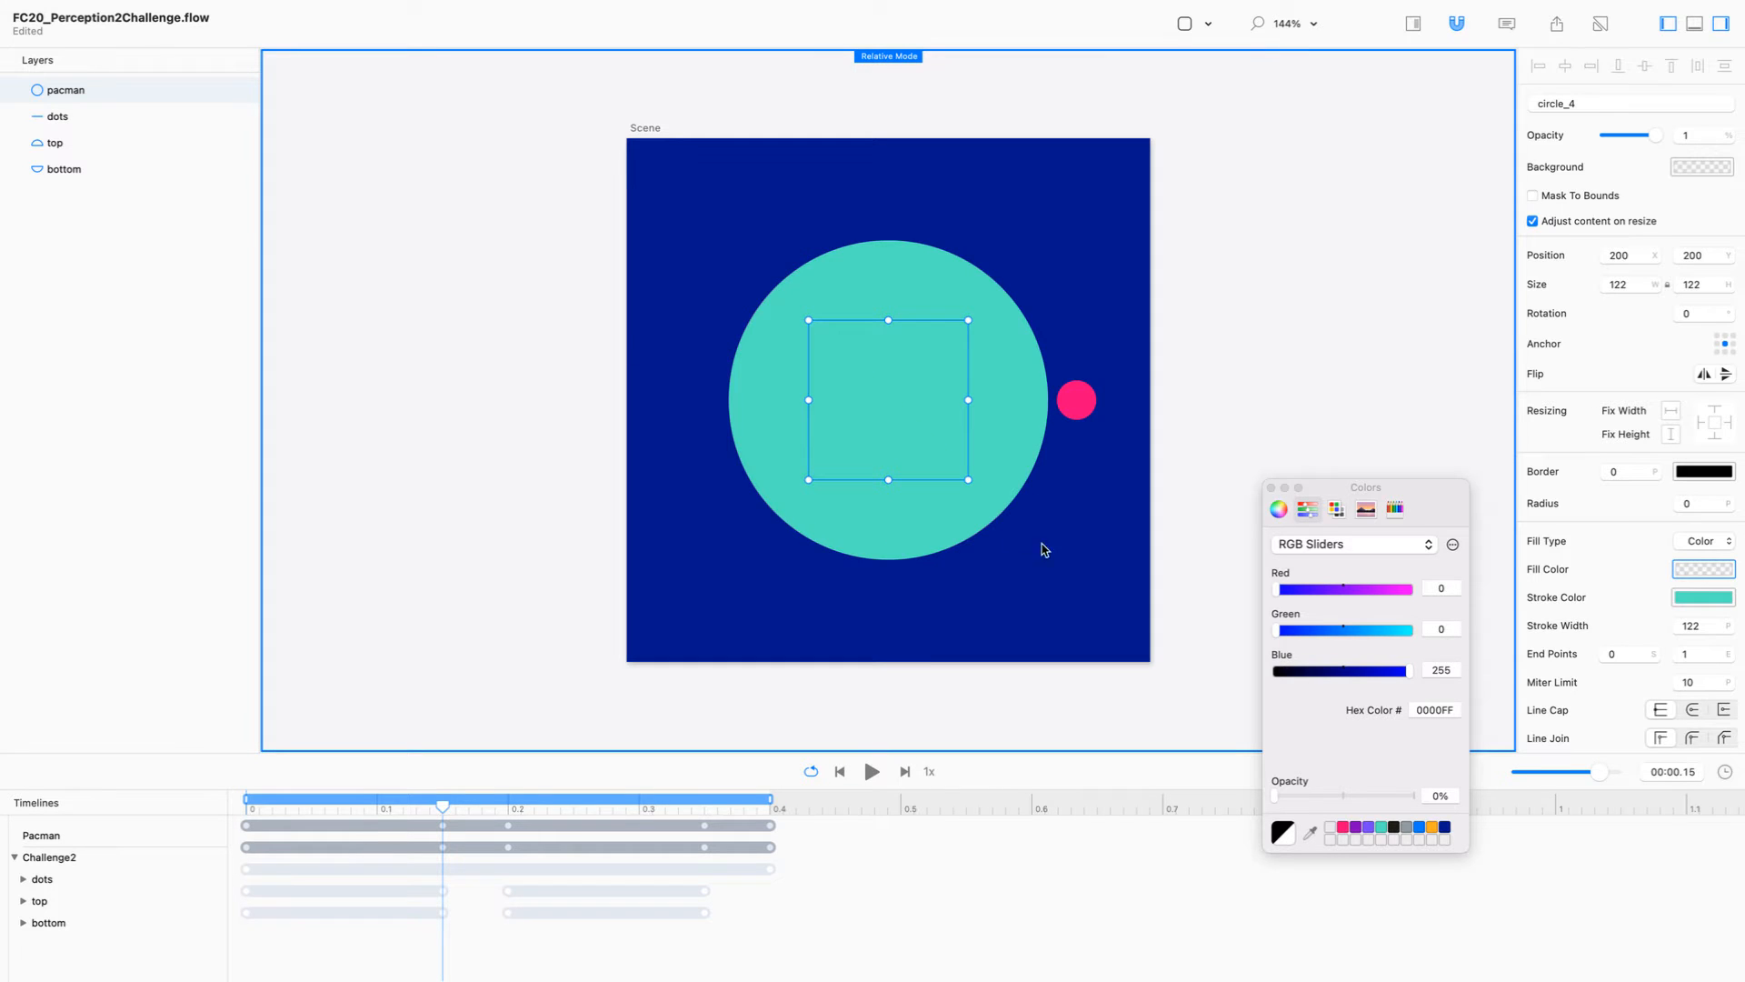
left_click(1272, 487)
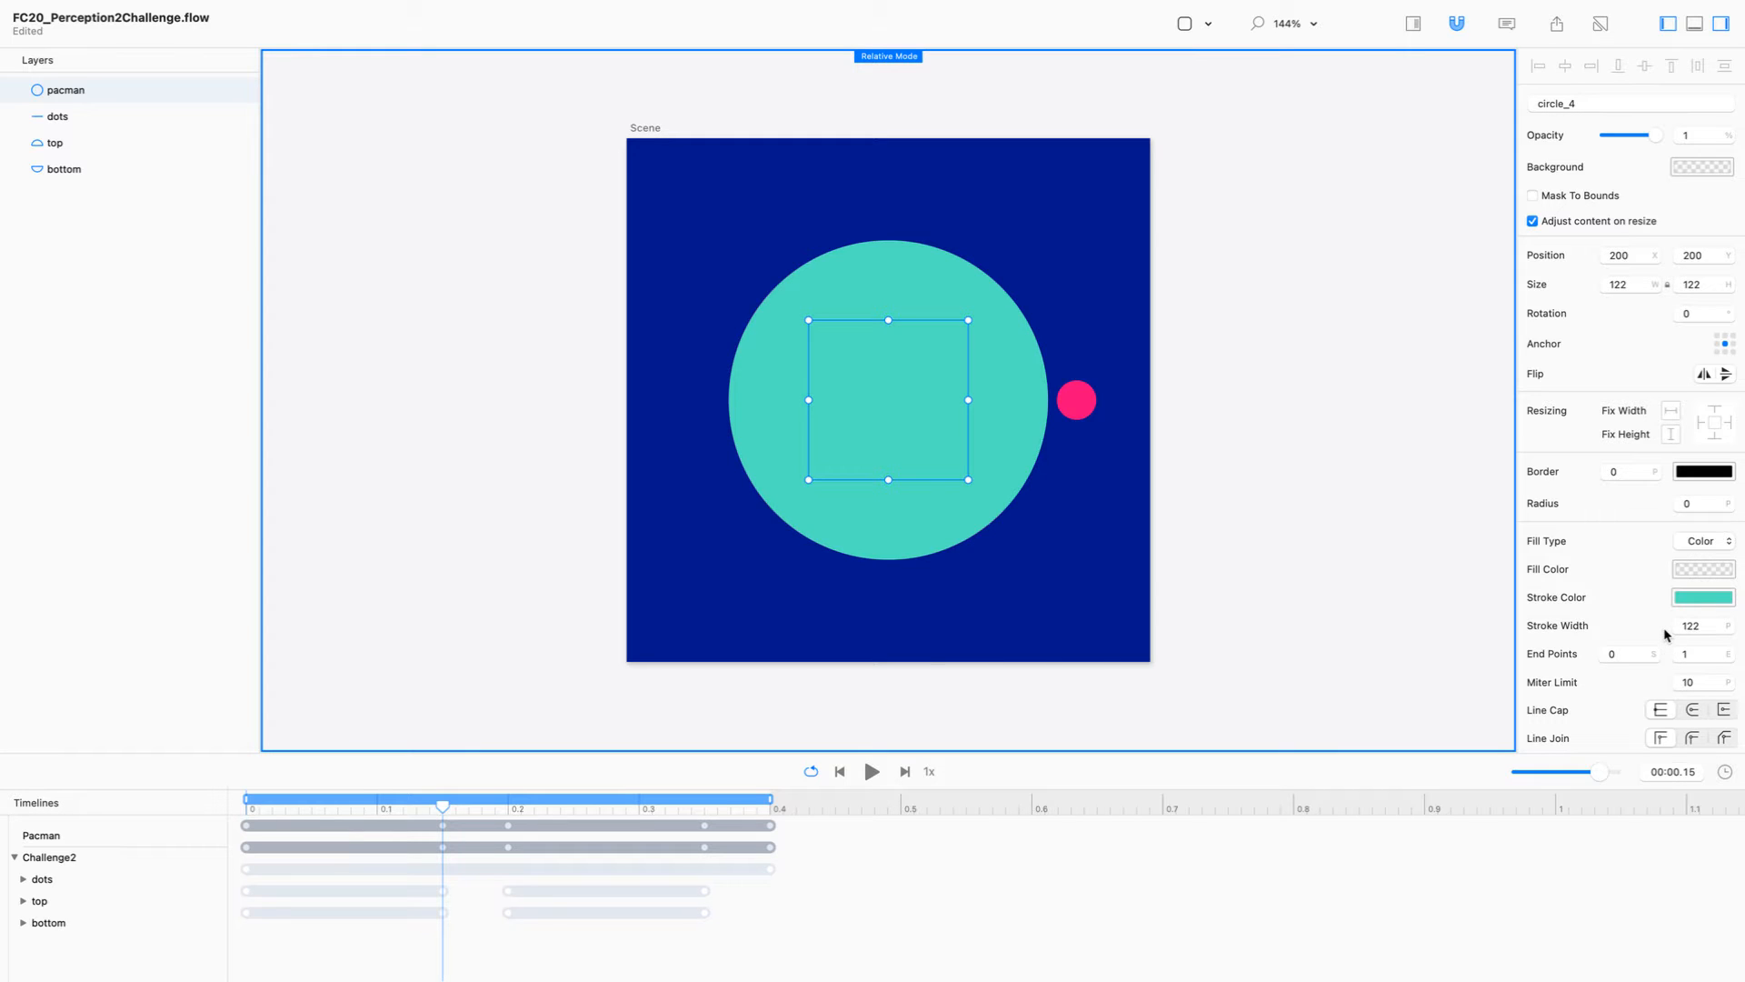
Step: Set the start end point of the pacman circle's stroke to 0.12
left_click(1635, 654)
type(".01")
key("Up")
key("Up")
key("Up")
key("Up")
key("Up")
key("Up")
key("Up")
key("Up")
key("Up")
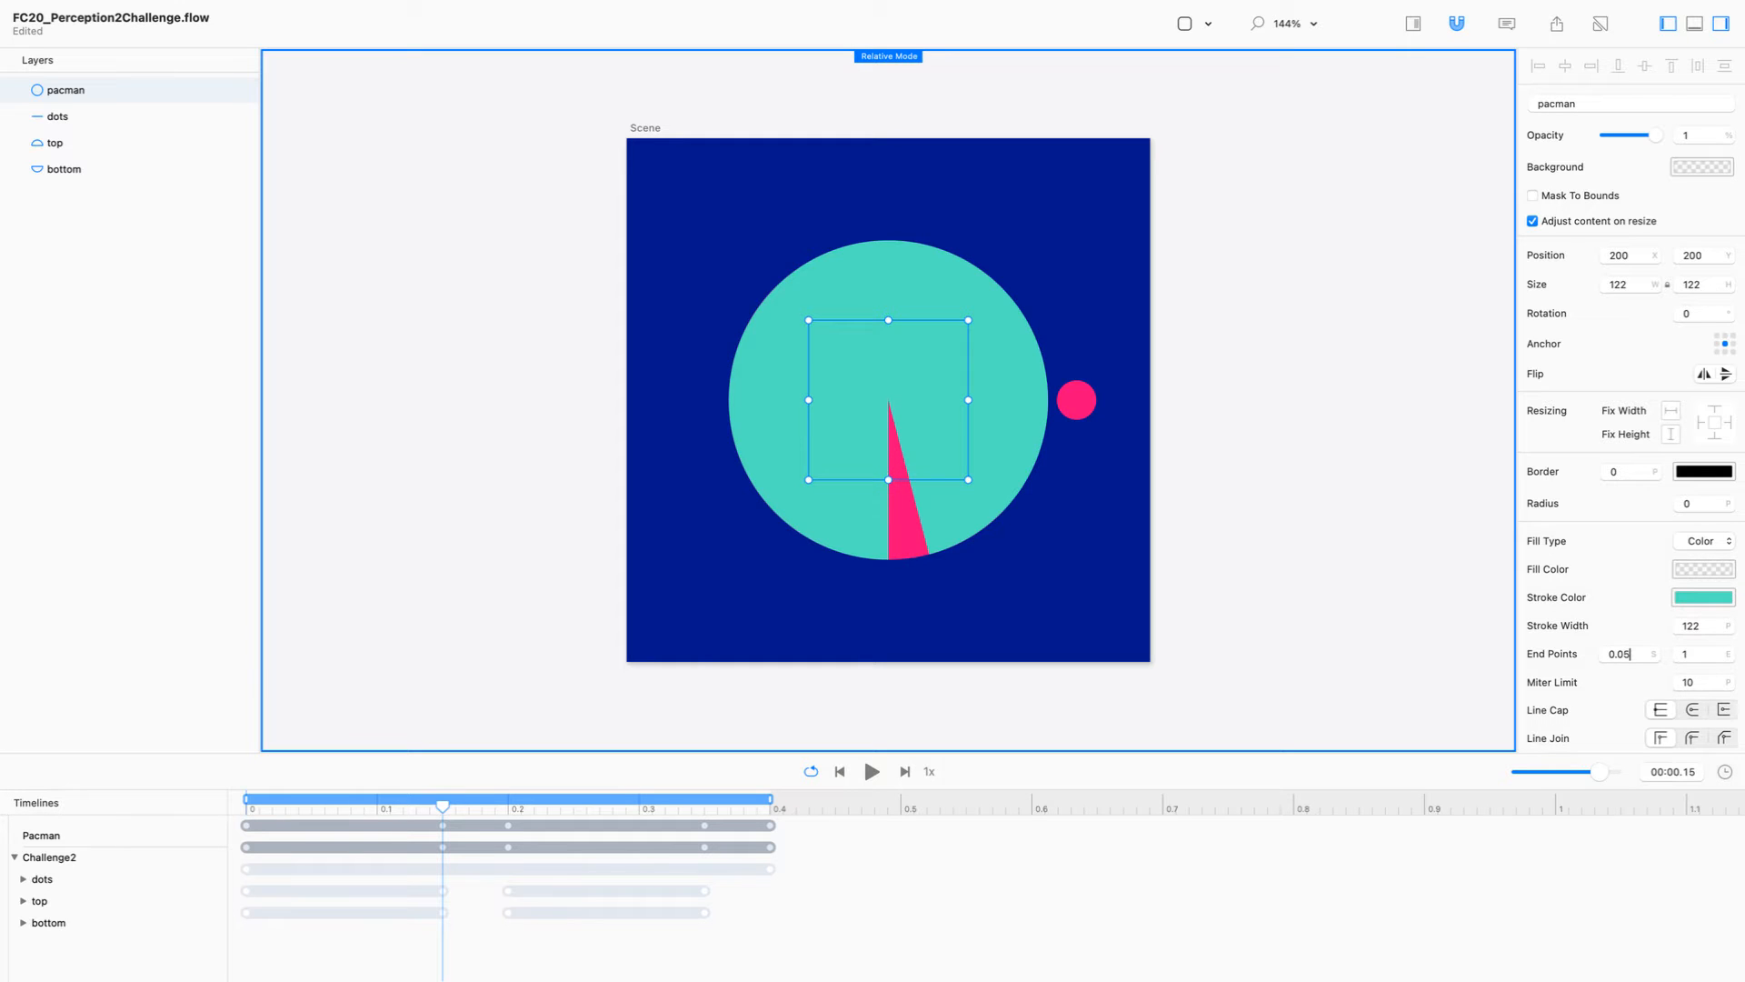
key("Up")
key("Up")
key("Up")
key("Down")
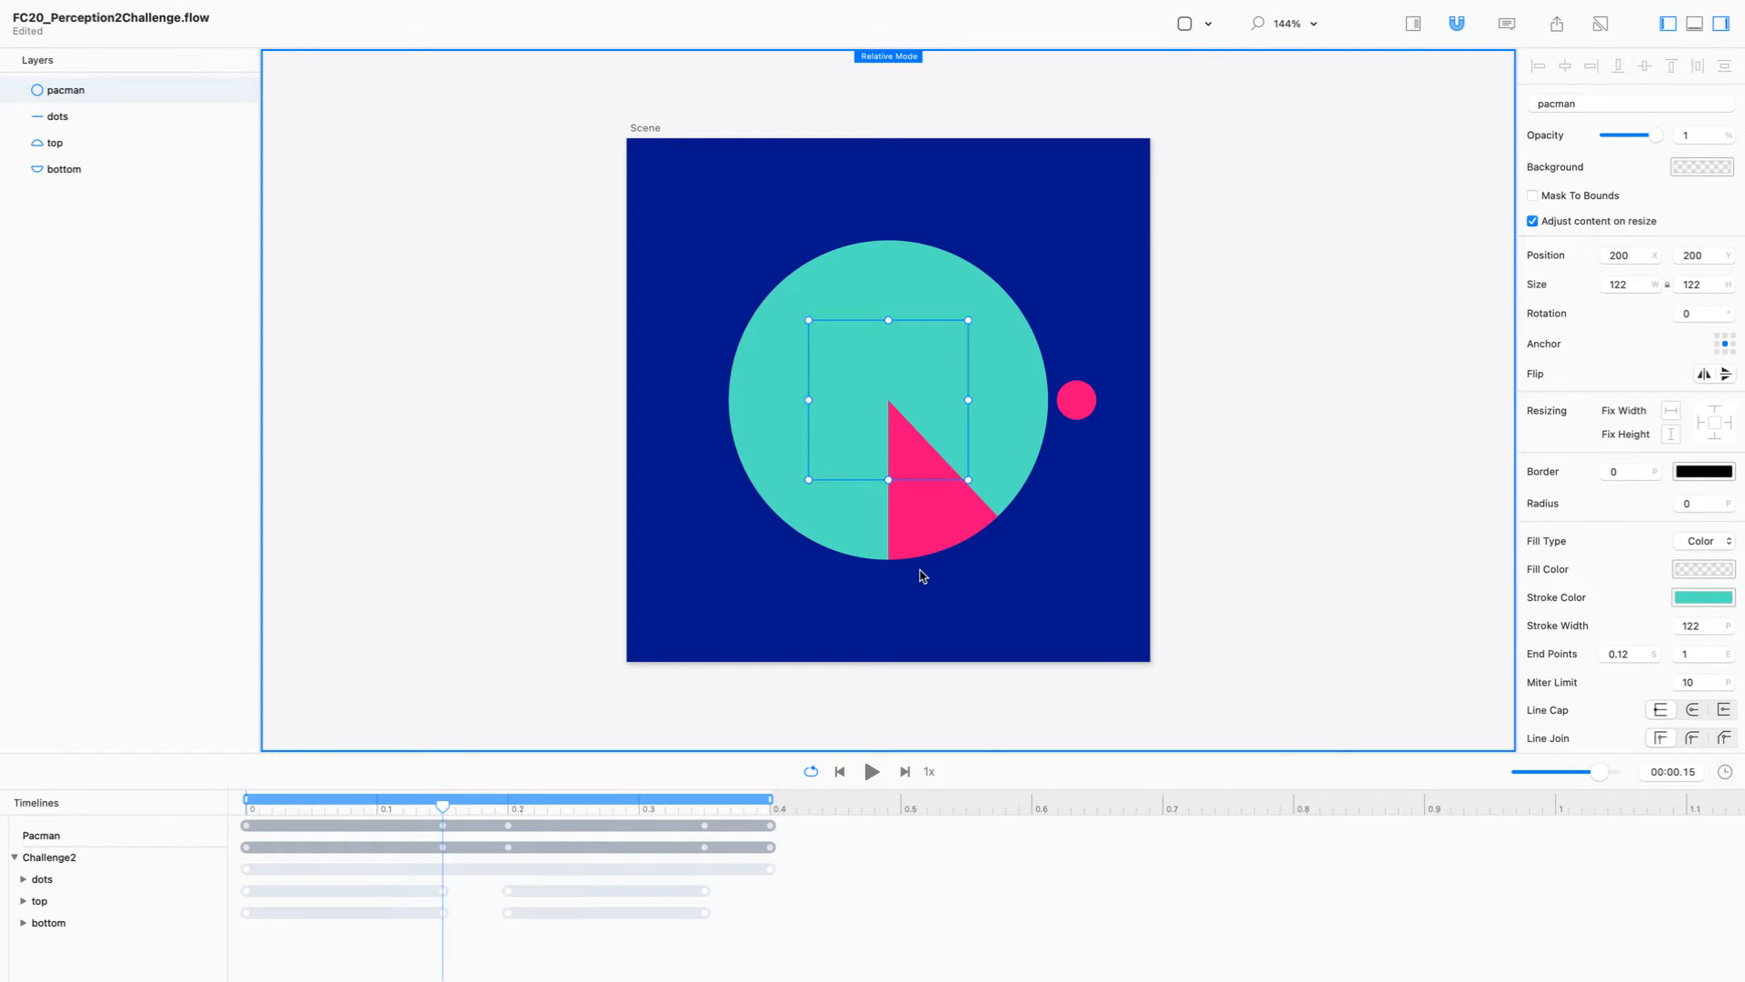
Step: Move the pacman path's starting point from the circle's bottom point to its rightmost point
double_click(891, 398)
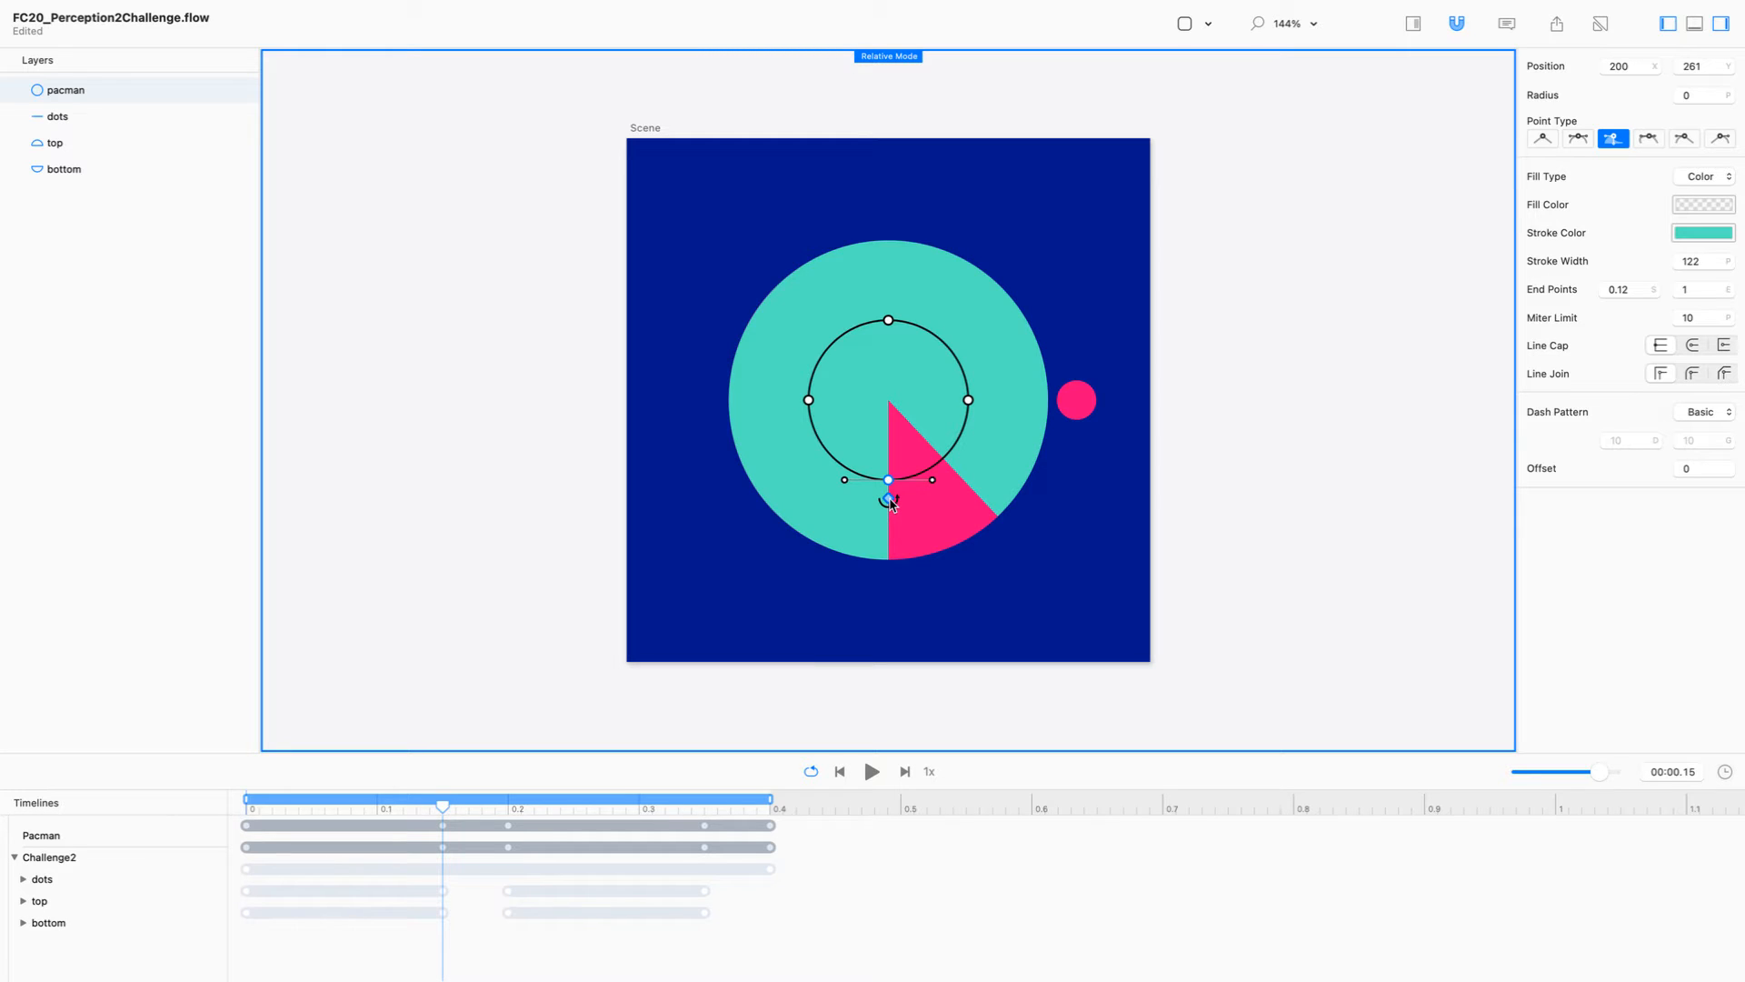
left_click_drag(890, 501, 989, 468)
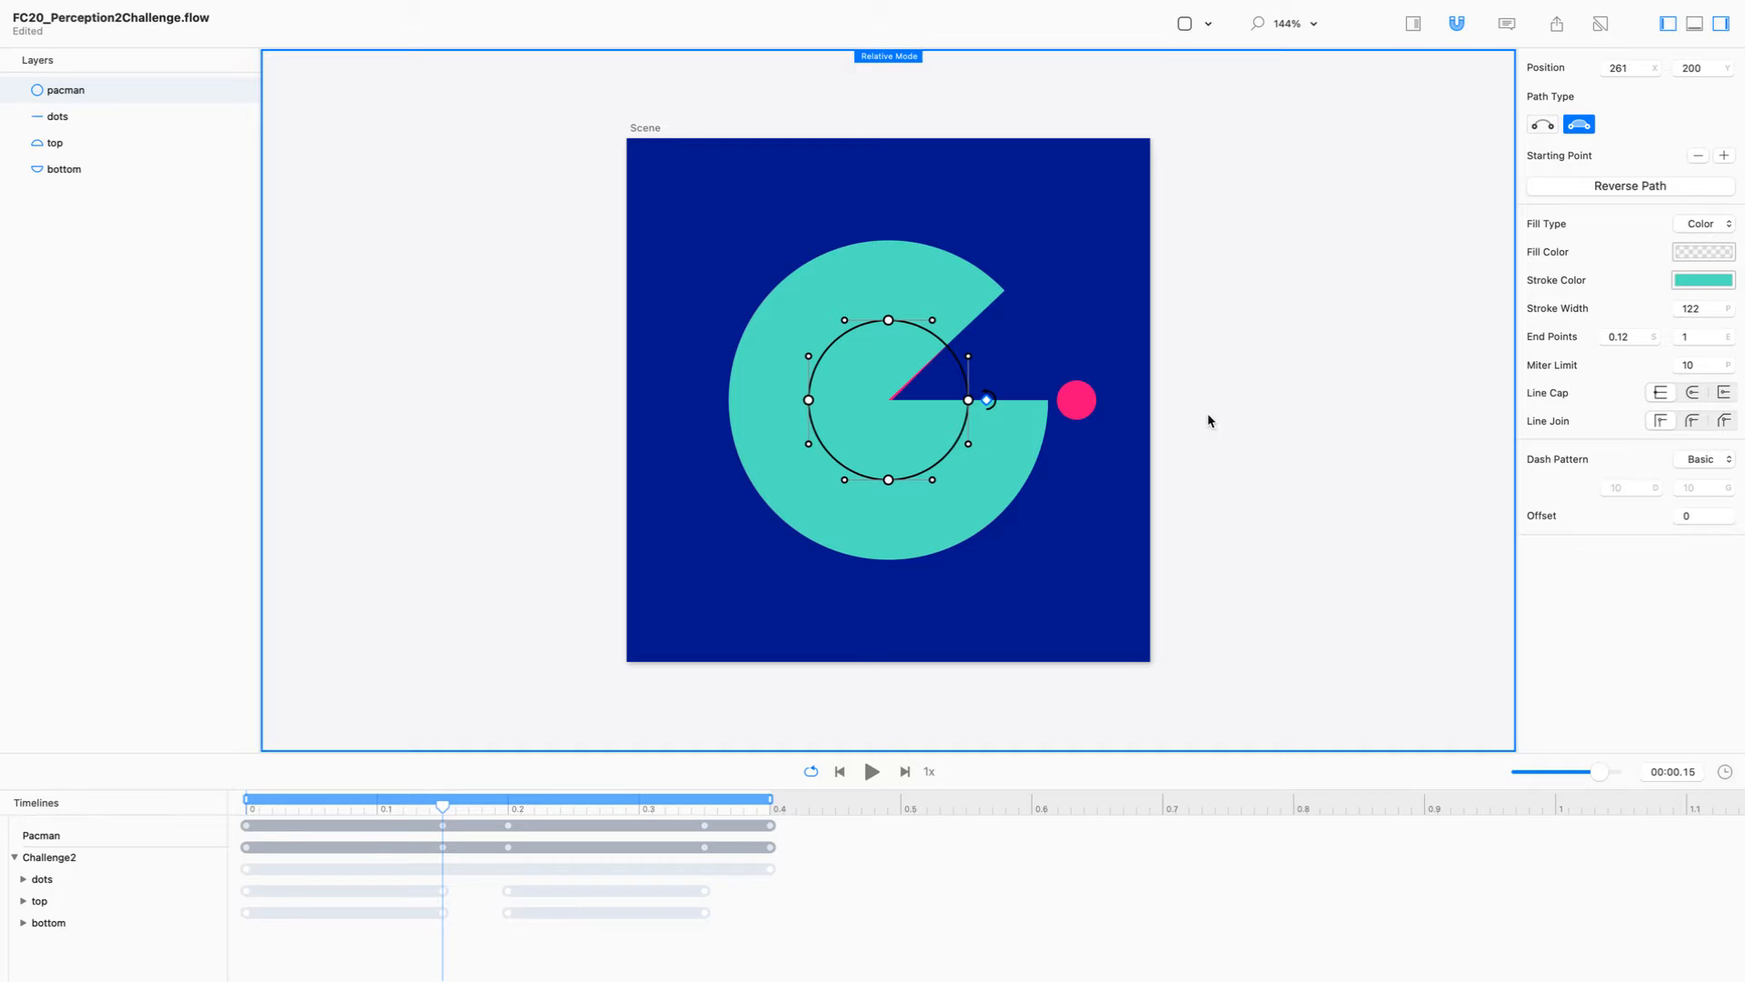
Step: Leave path editing and set the pacman circle's stroke end point to 0.88, keeping the start at 0.12
left_click(1015, 464)
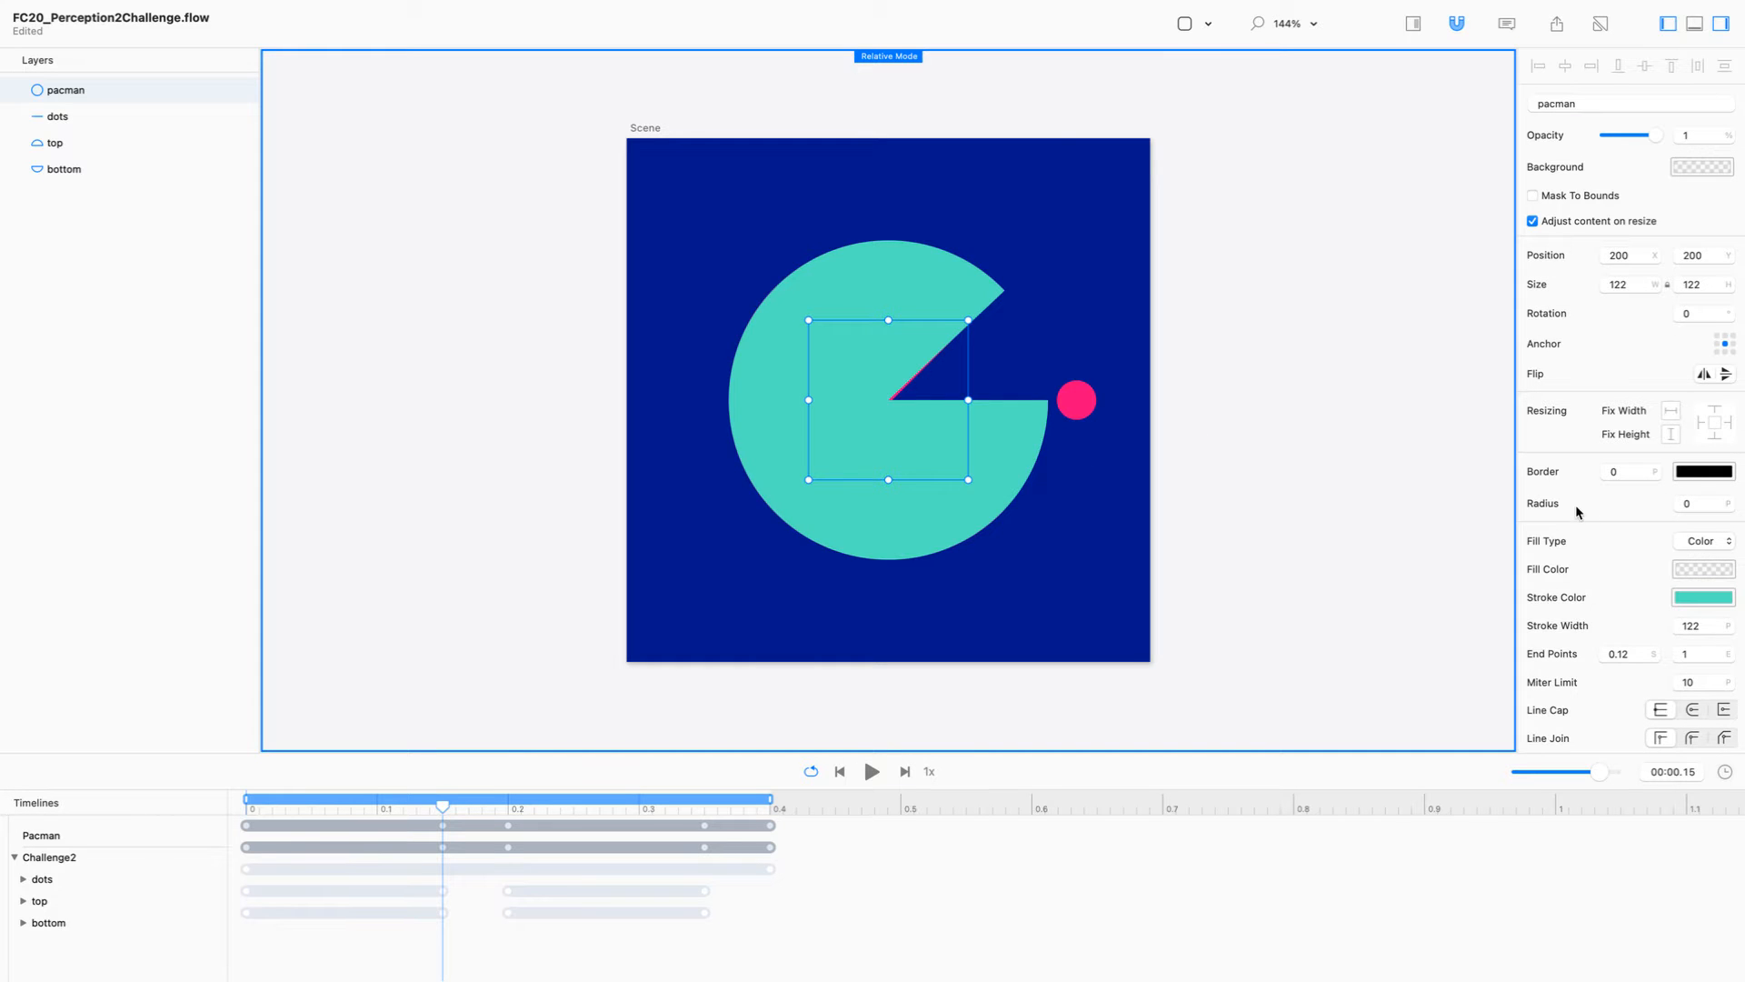
left_click(1701, 654)
key("Down")
key("Down")
key("Down")
key("Down")
key("Down")
key("Down")
key("Down")
key("Down")
key("Down")
key("Down")
key("Down")
key("Down")
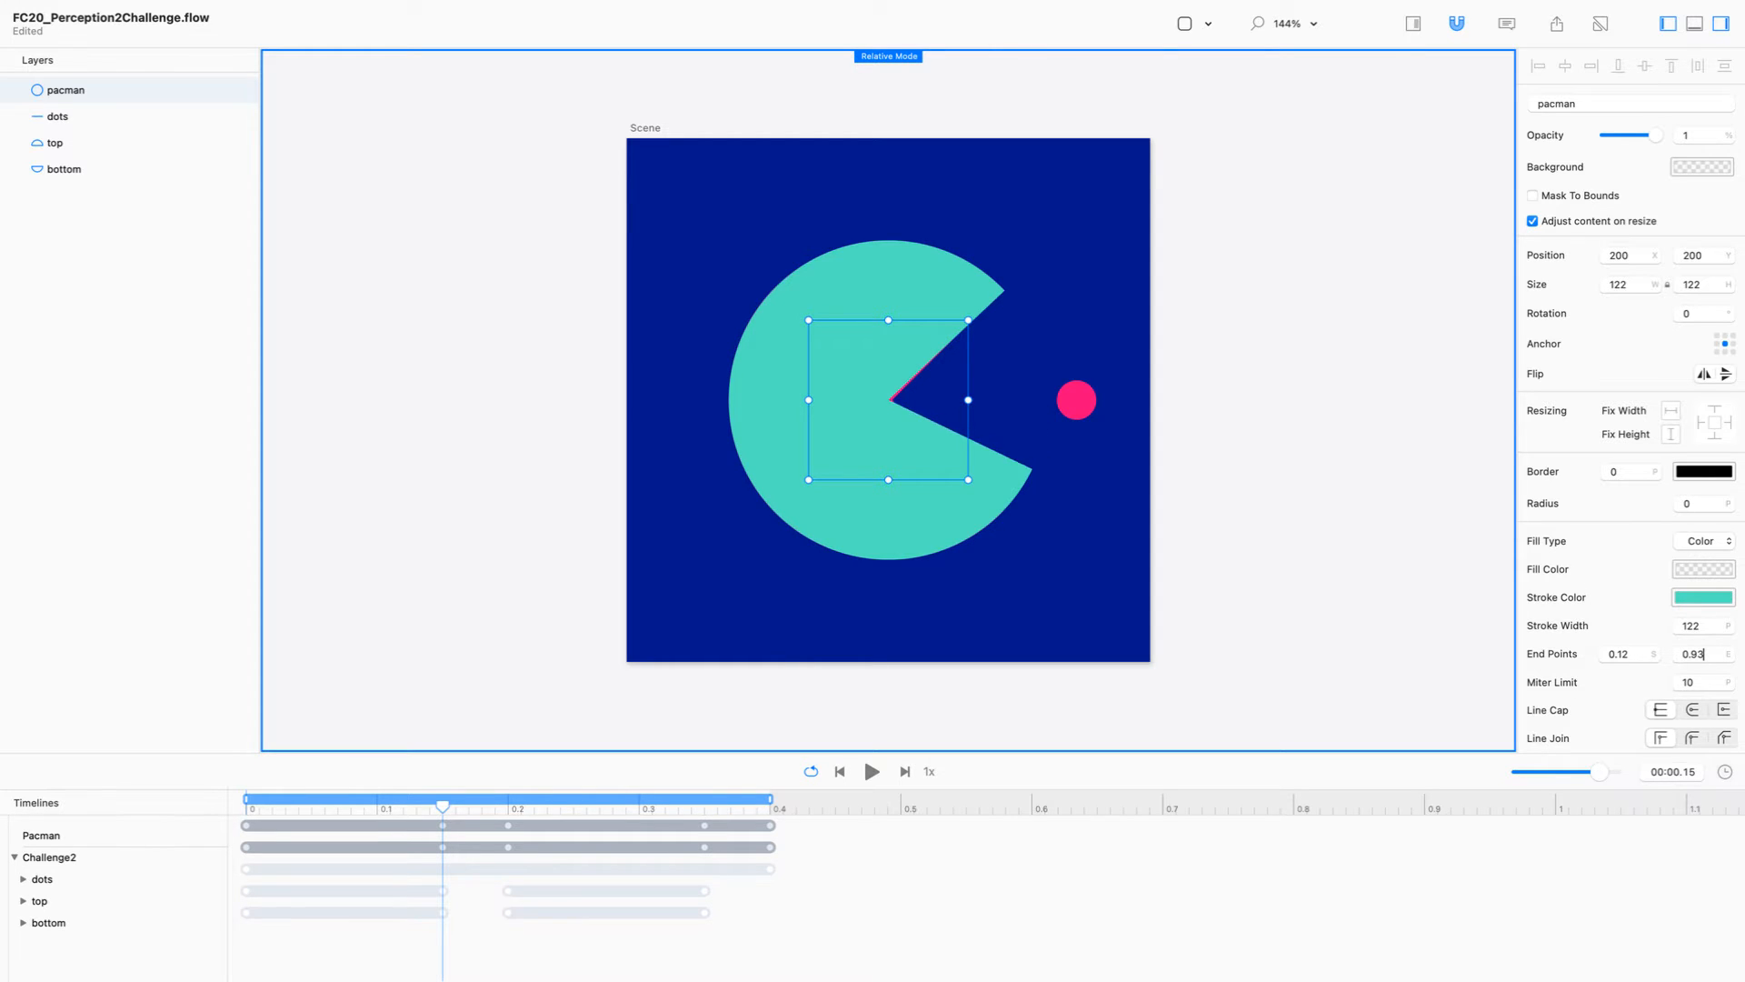
key("Down")
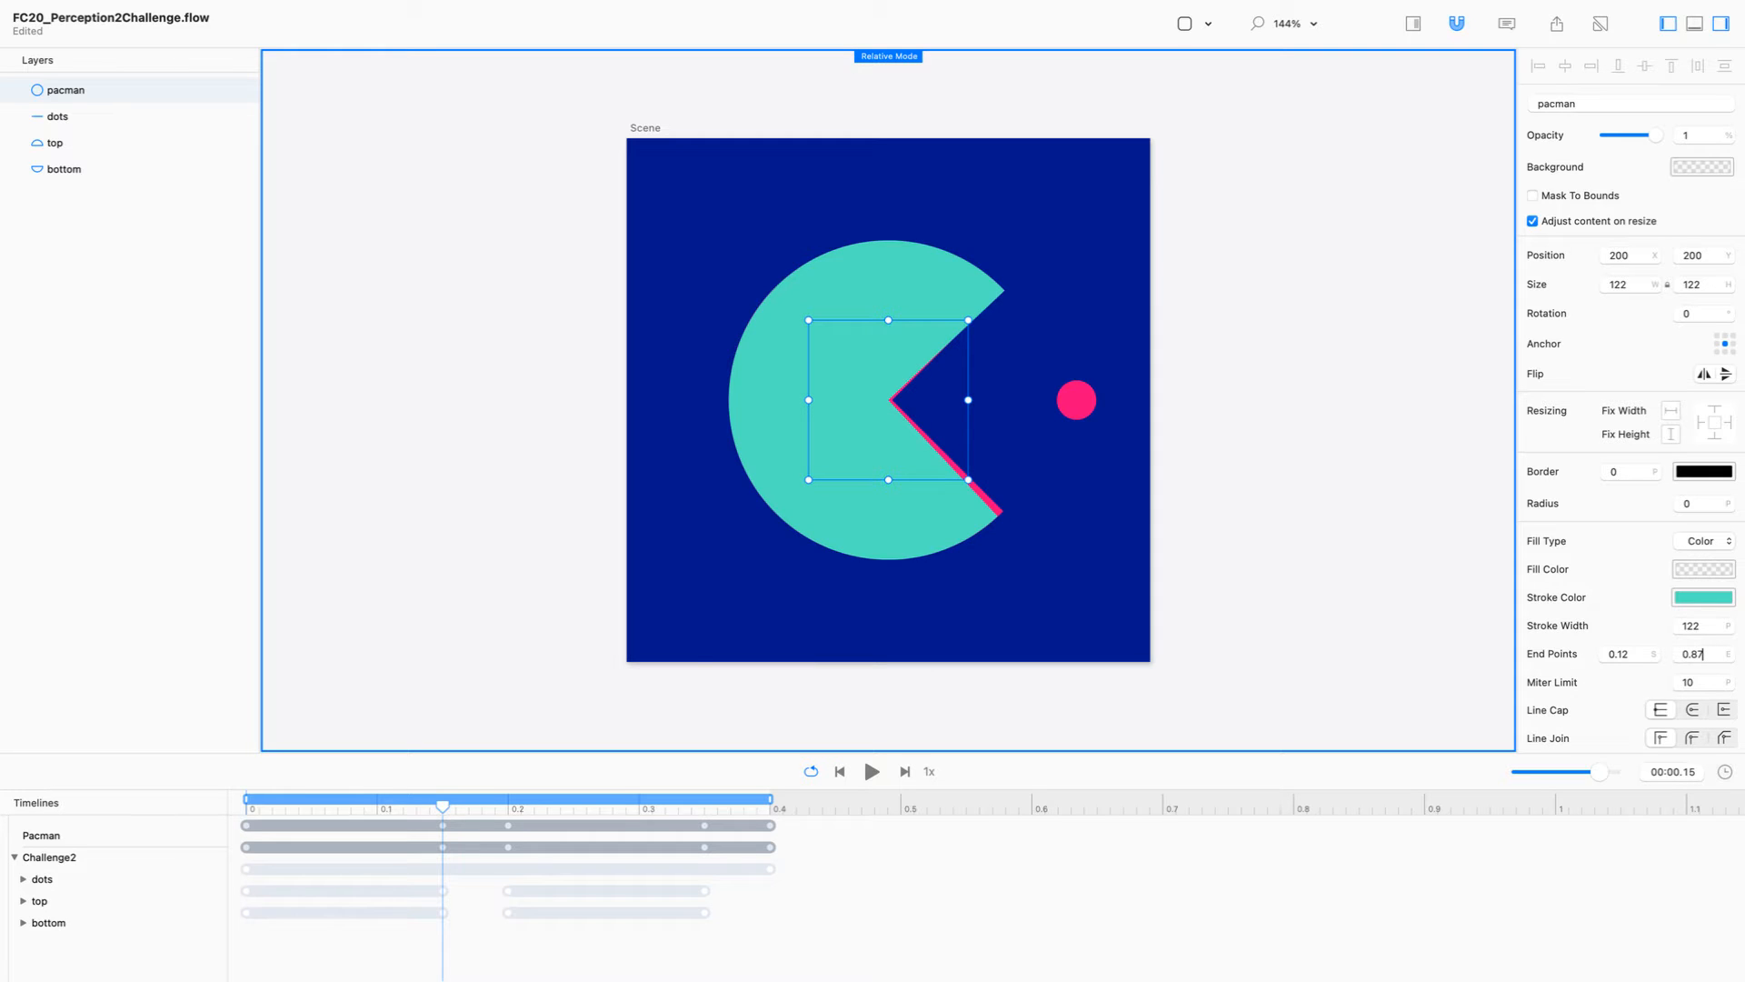
key("Up")
left_click_drag(1636, 659, 1599, 648)
left_click_drag(1707, 655, 1677, 655)
Step: Turn off relative mode and set the pacman stroke's end points to 0 and 1 at time 0
key("super+r")
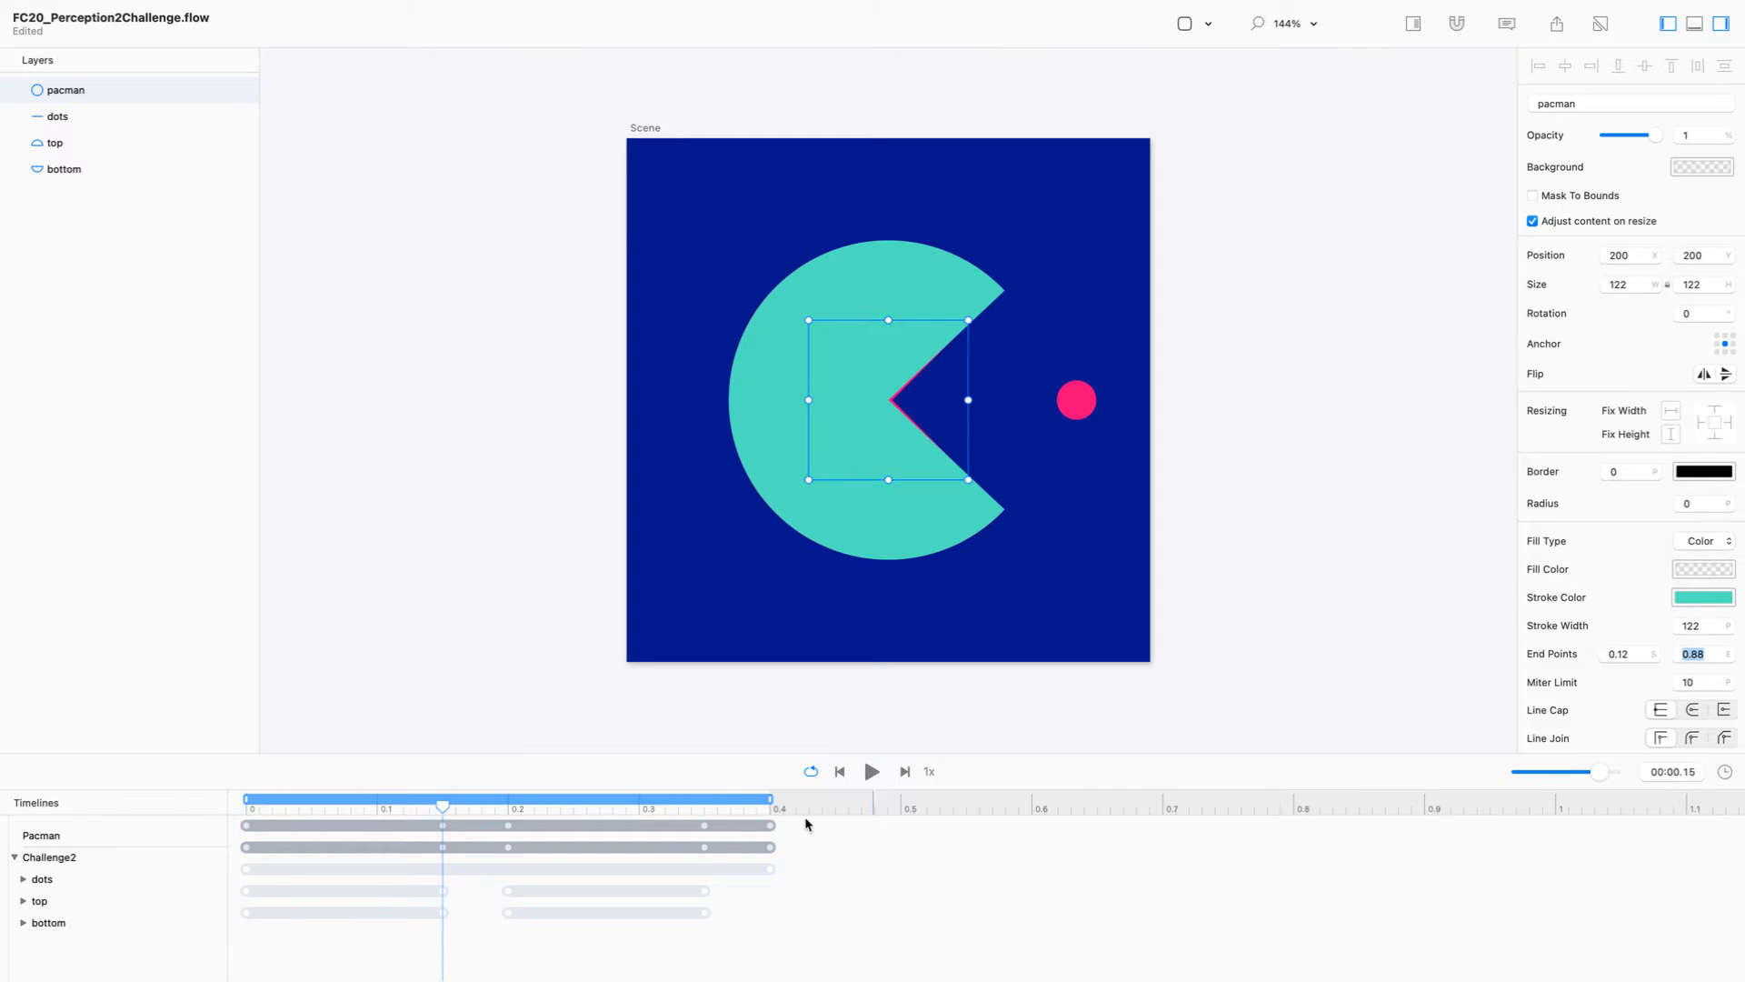
left_click_drag(444, 803, 195, 795)
left_click(799, 449)
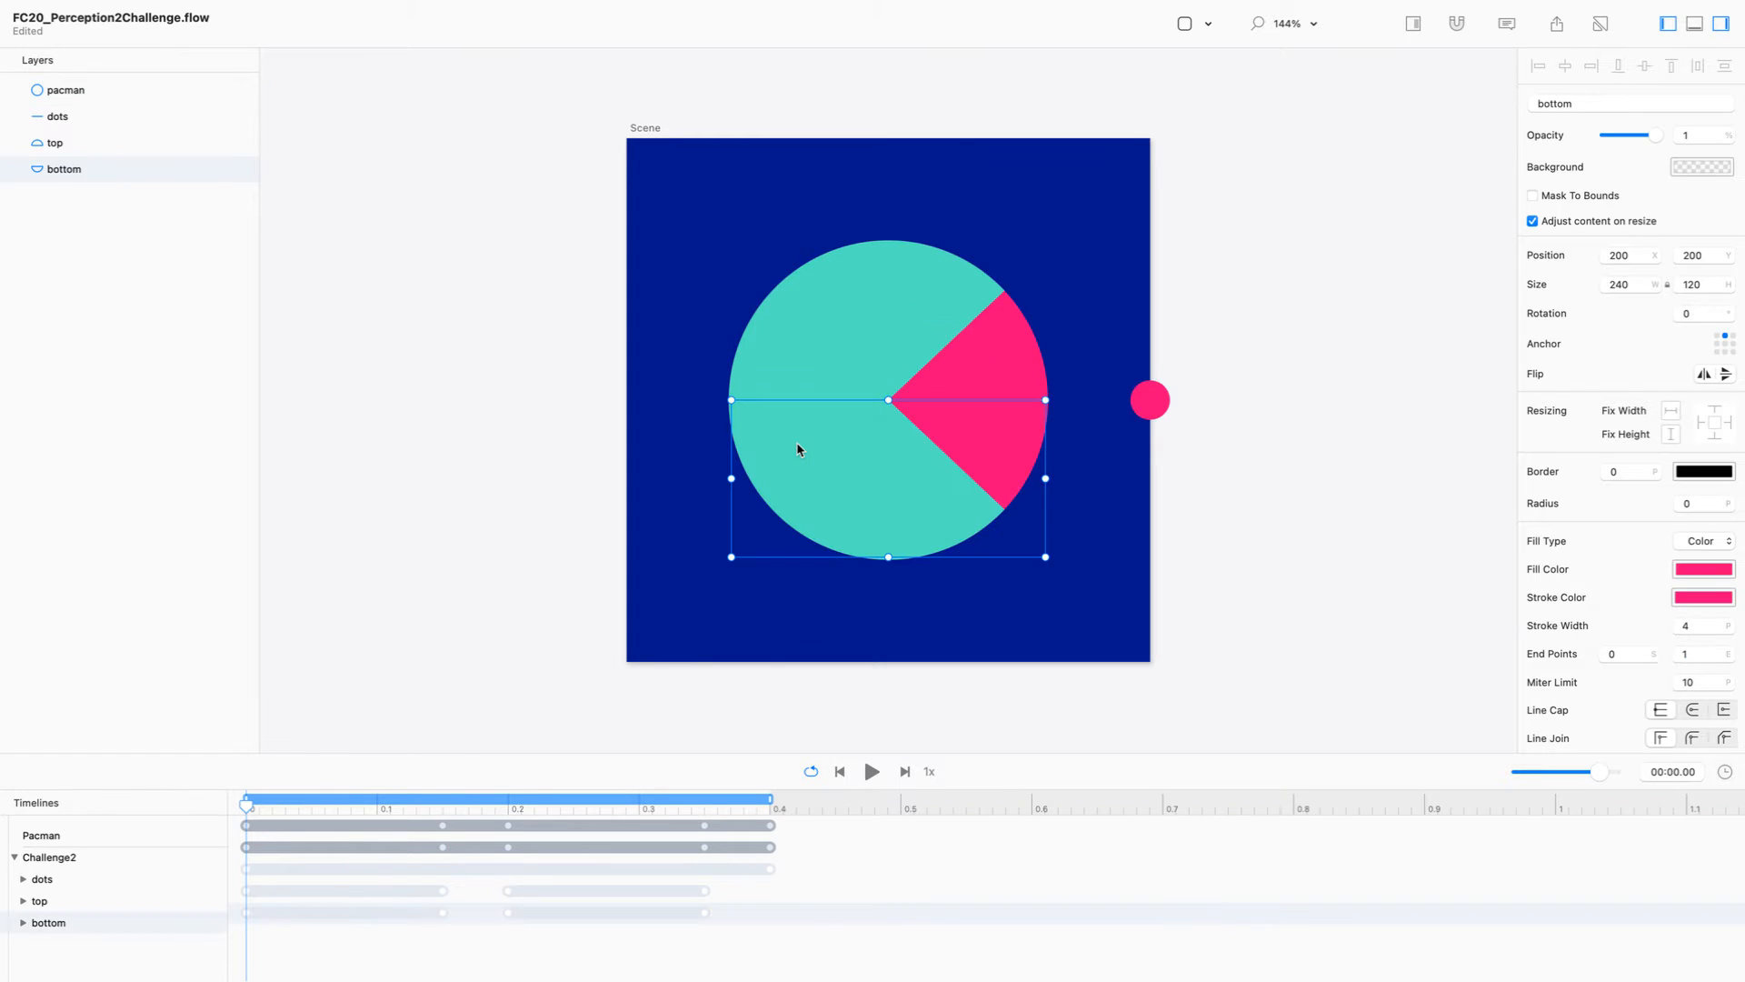
left_click(94, 90)
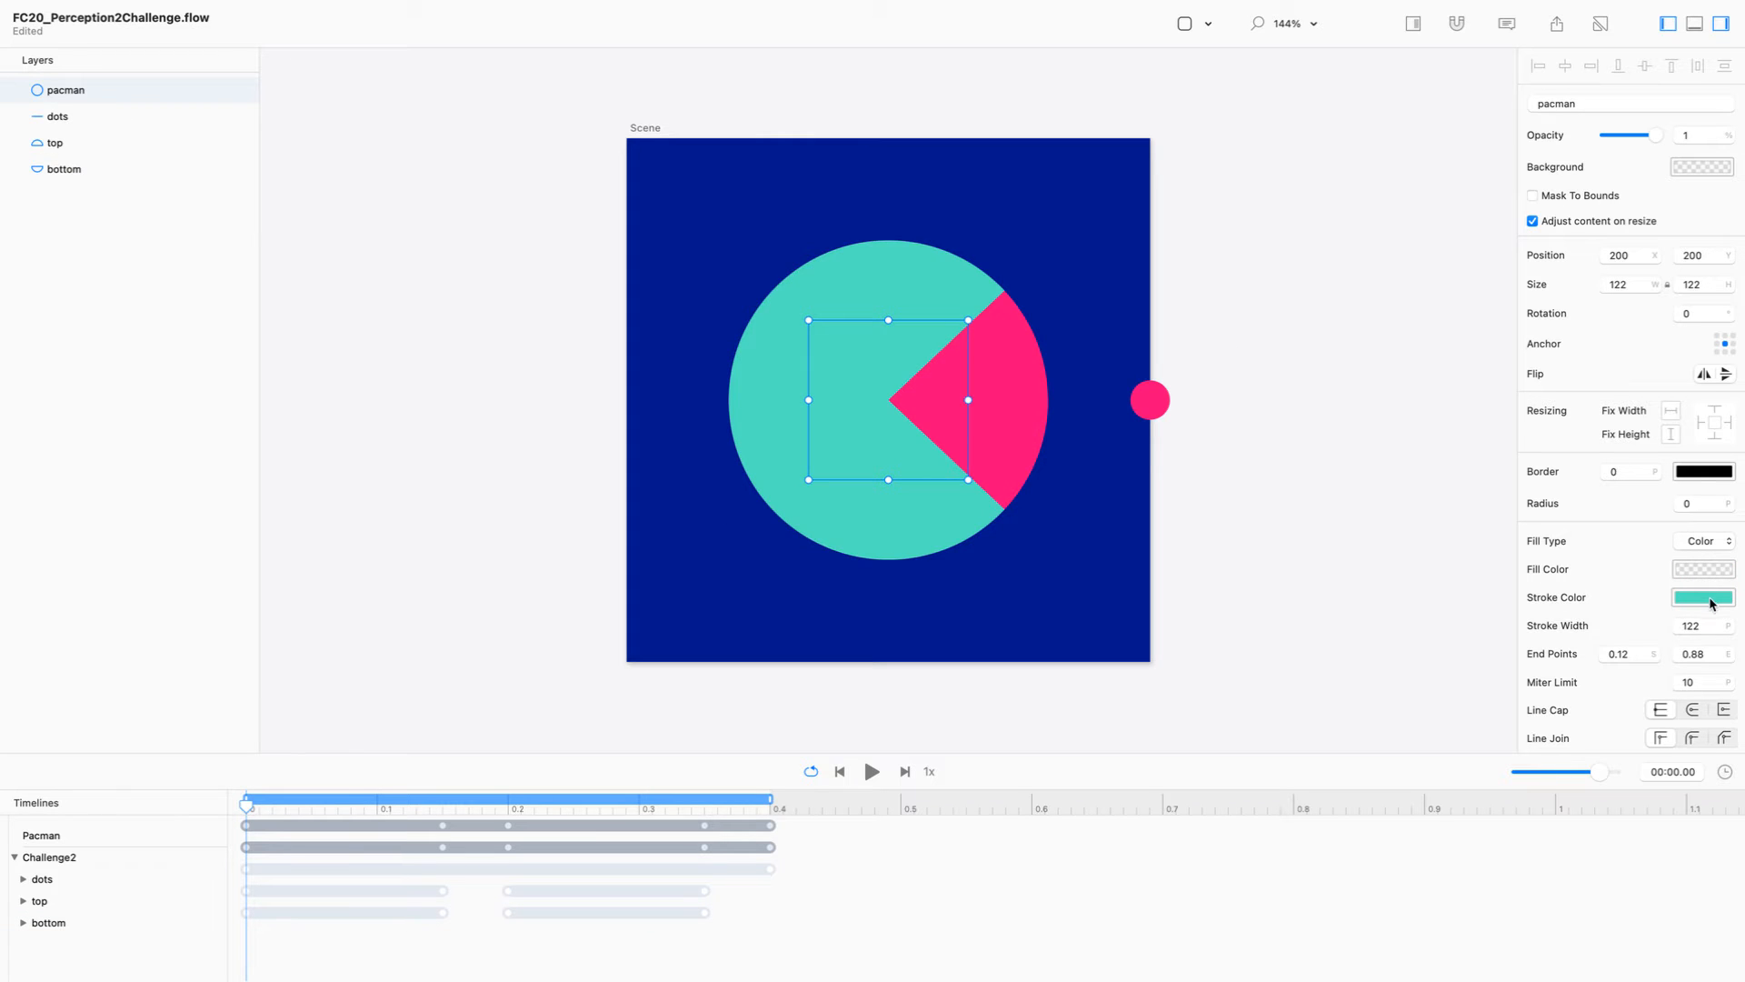
left_click(1627, 653)
type("0")
key("Tab")
type("1")
key("Return")
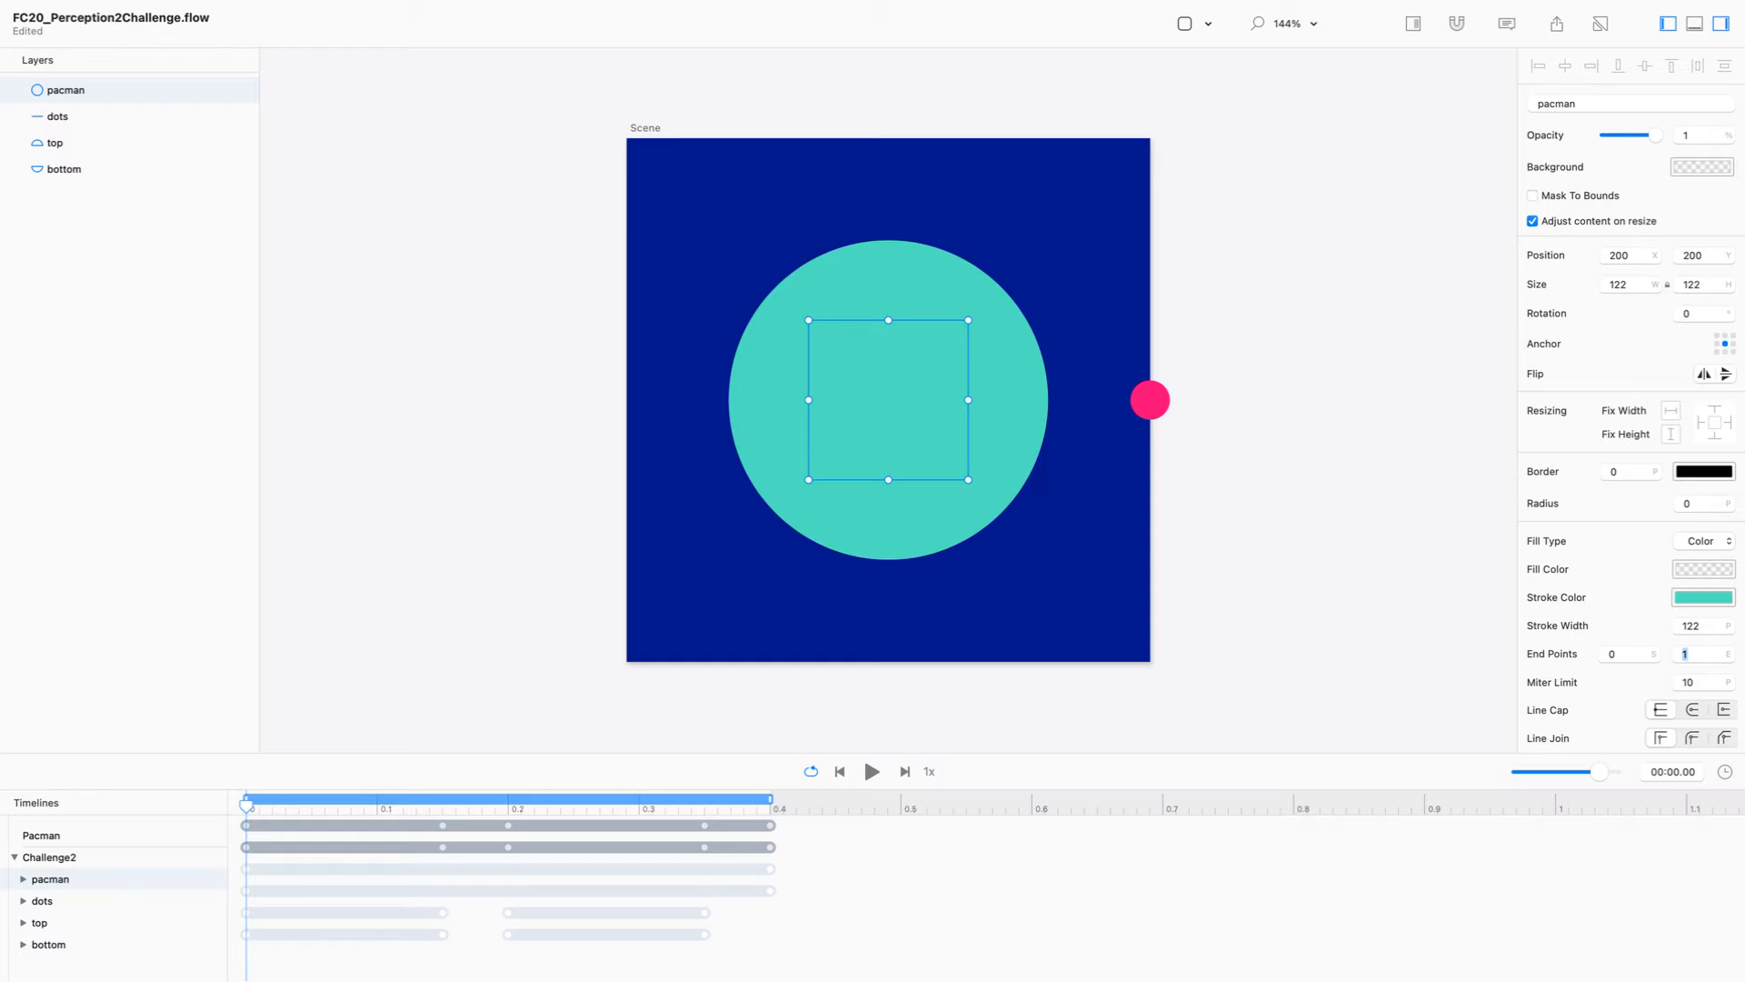
Step: Expand the pacman layer in the timeline and move the final Stroke Start and Stroke End keyframes to 0.15 seconds
left_click(23, 879)
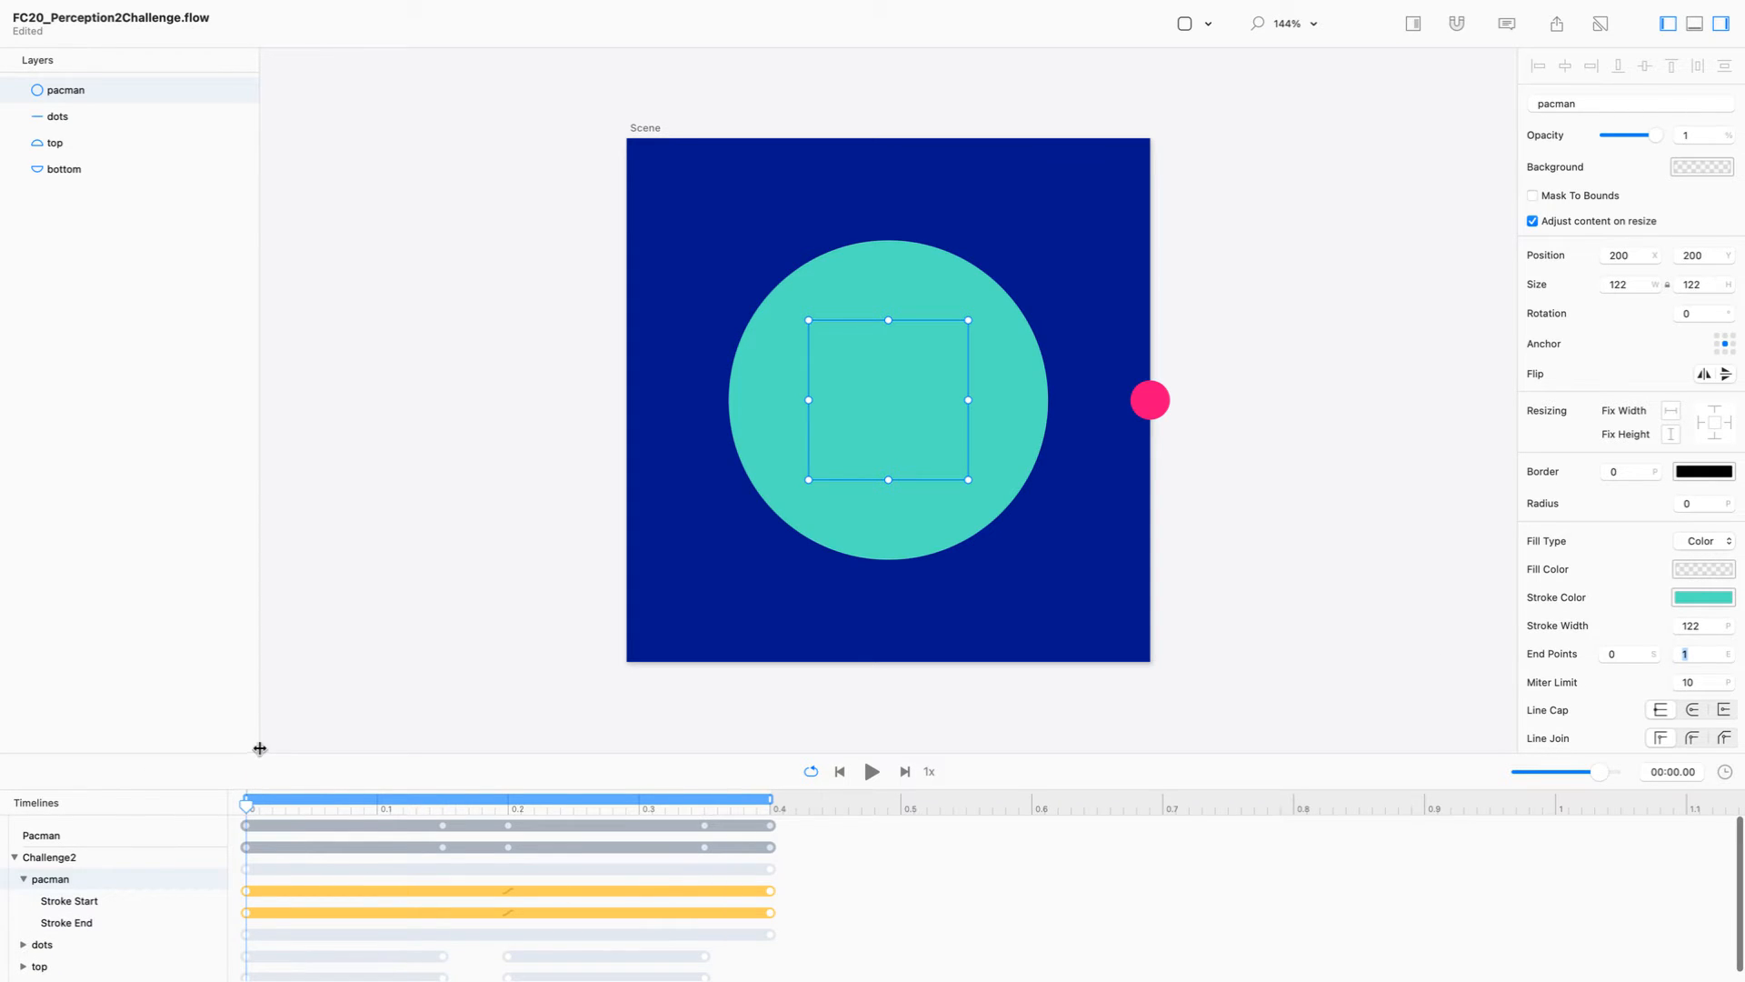
left_click_drag(262, 755, 259, 629)
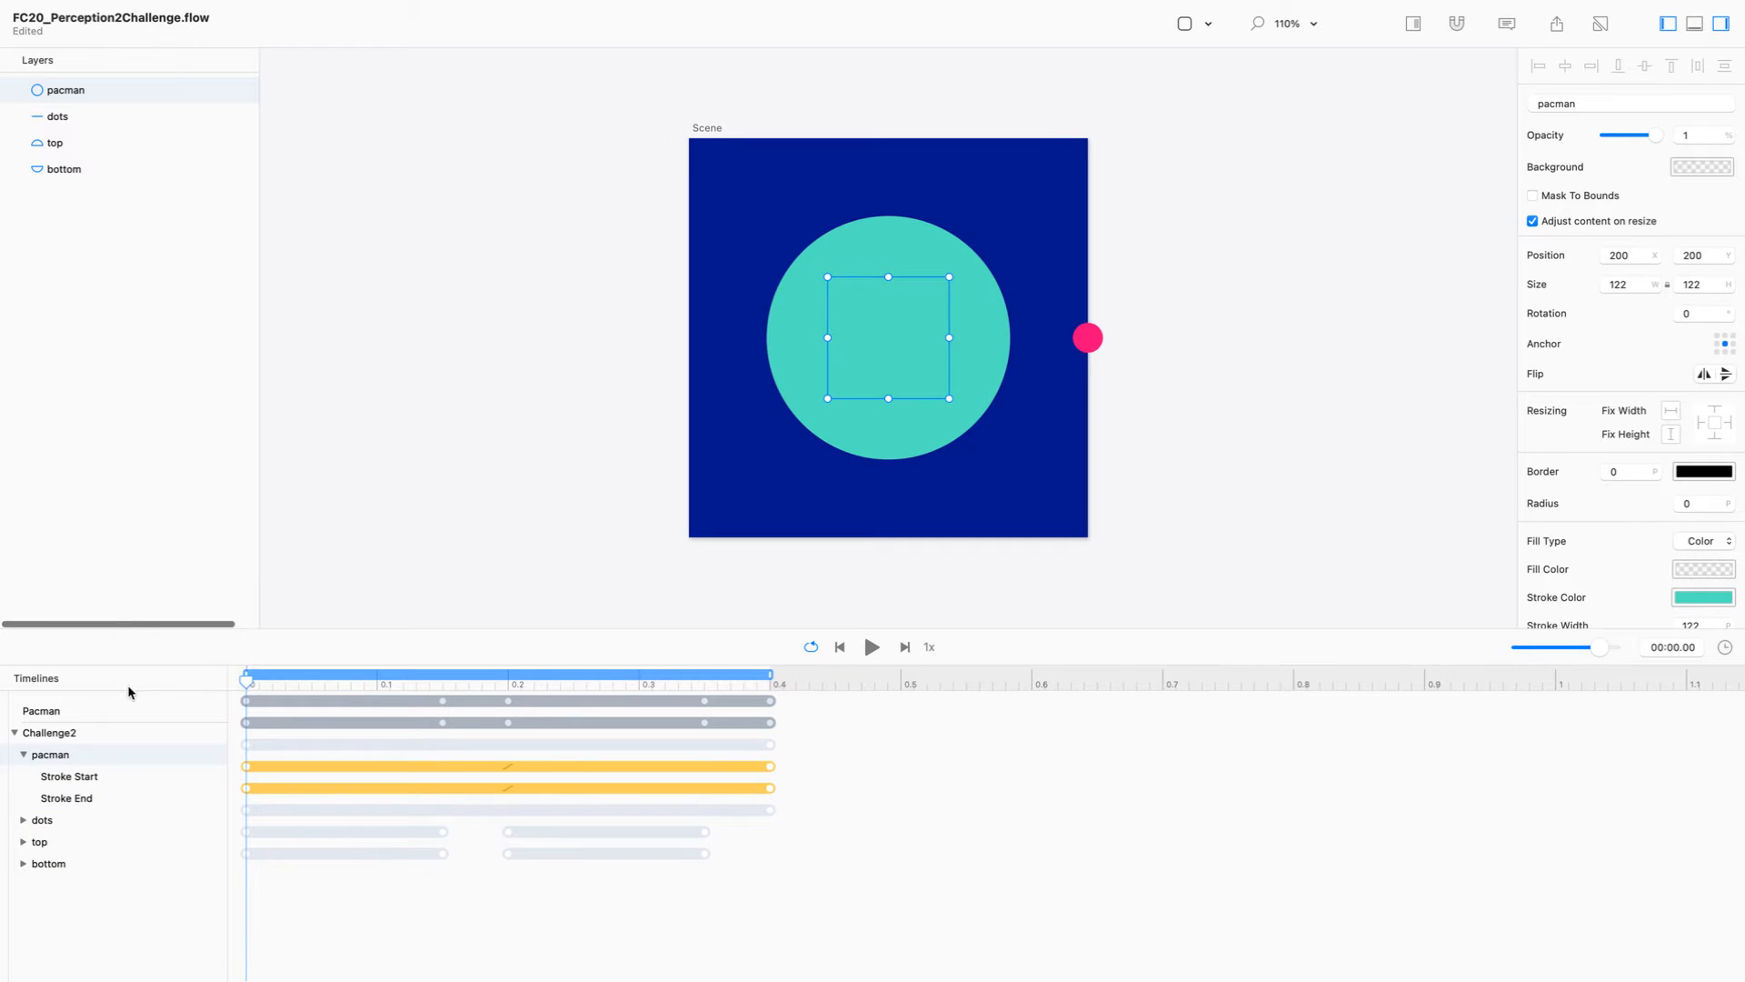
left_click_drag(265, 626, 282, 713)
left_click_drag(781, 844, 765, 880)
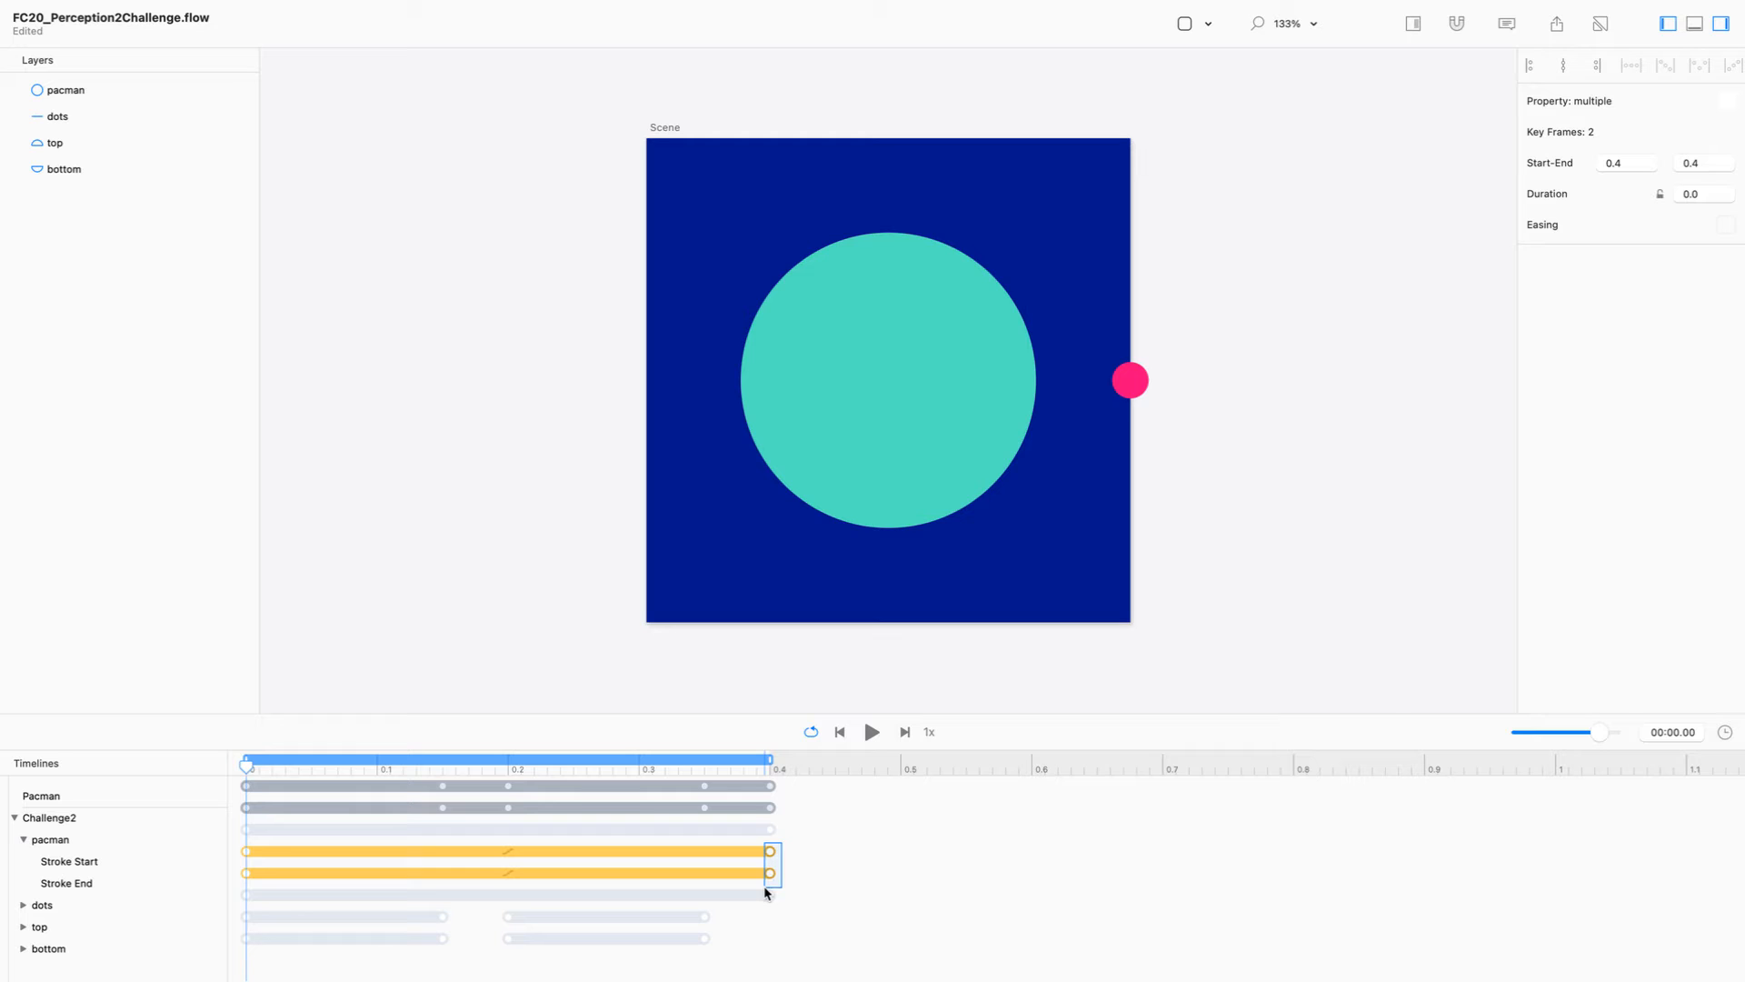
left_click_drag(770, 854, 443, 859)
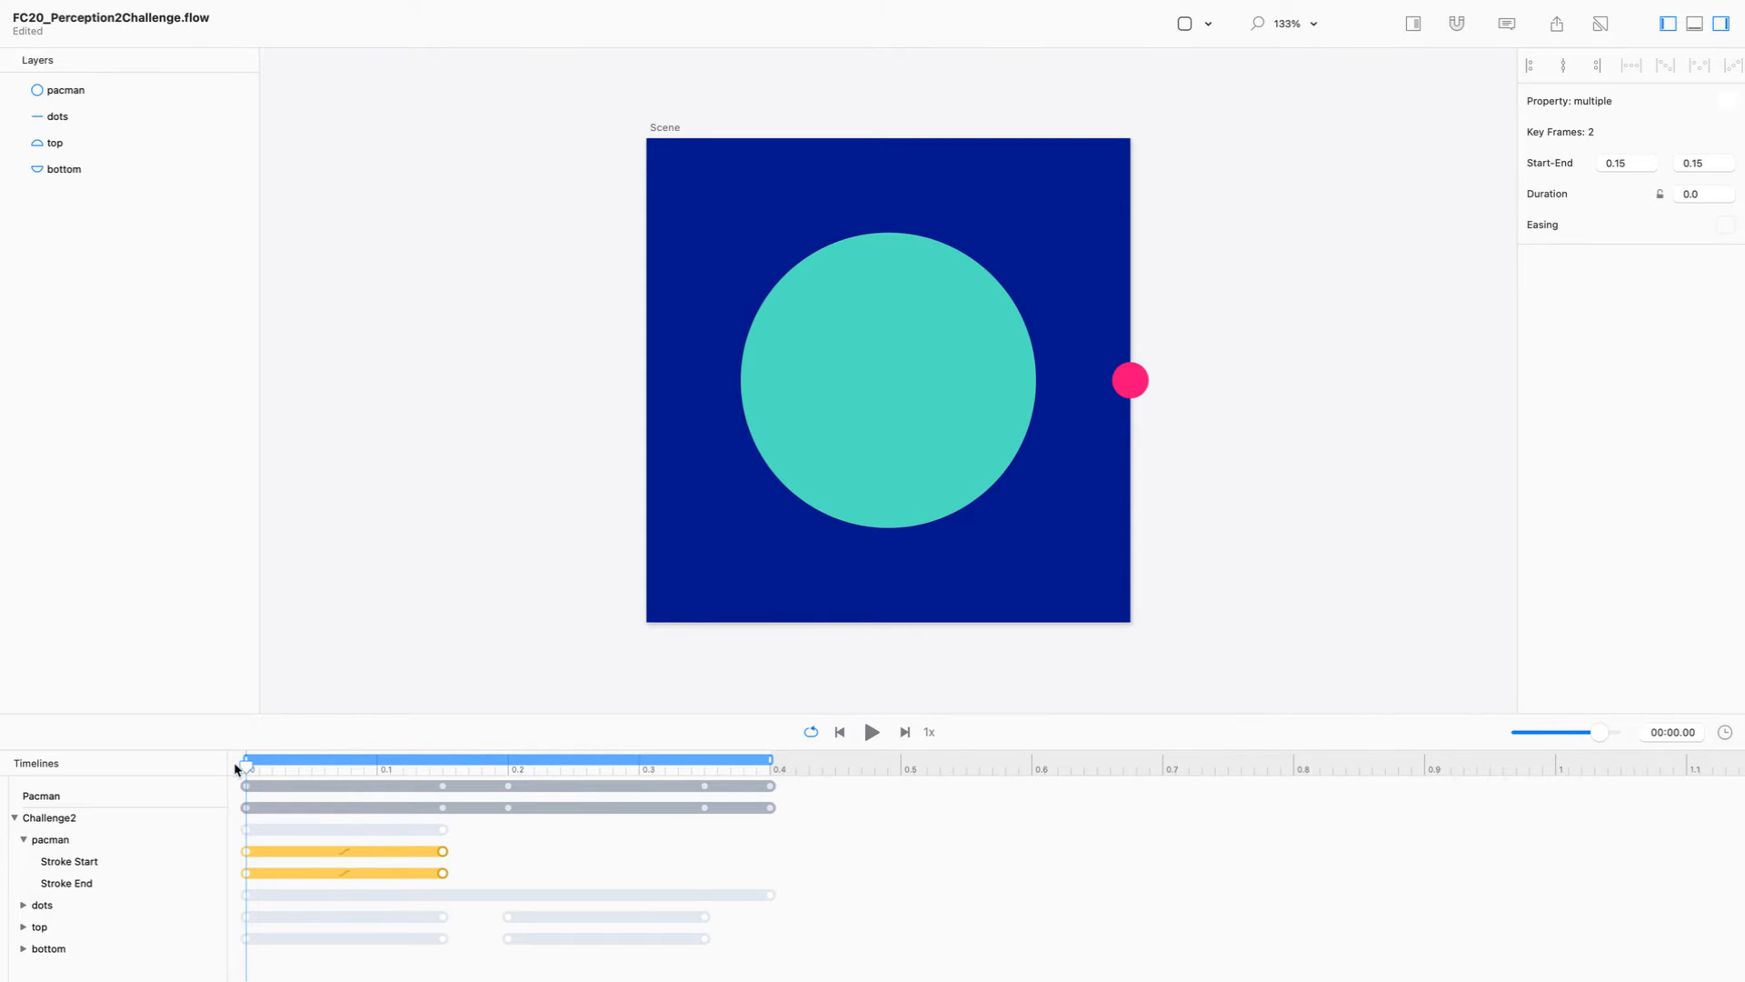
Step: Duplicate the pacman stroke keyframes to close the mouth, placing the open state at 0.2 and the closed state at 0.35 seconds
left_click_drag(244, 764, 508, 764)
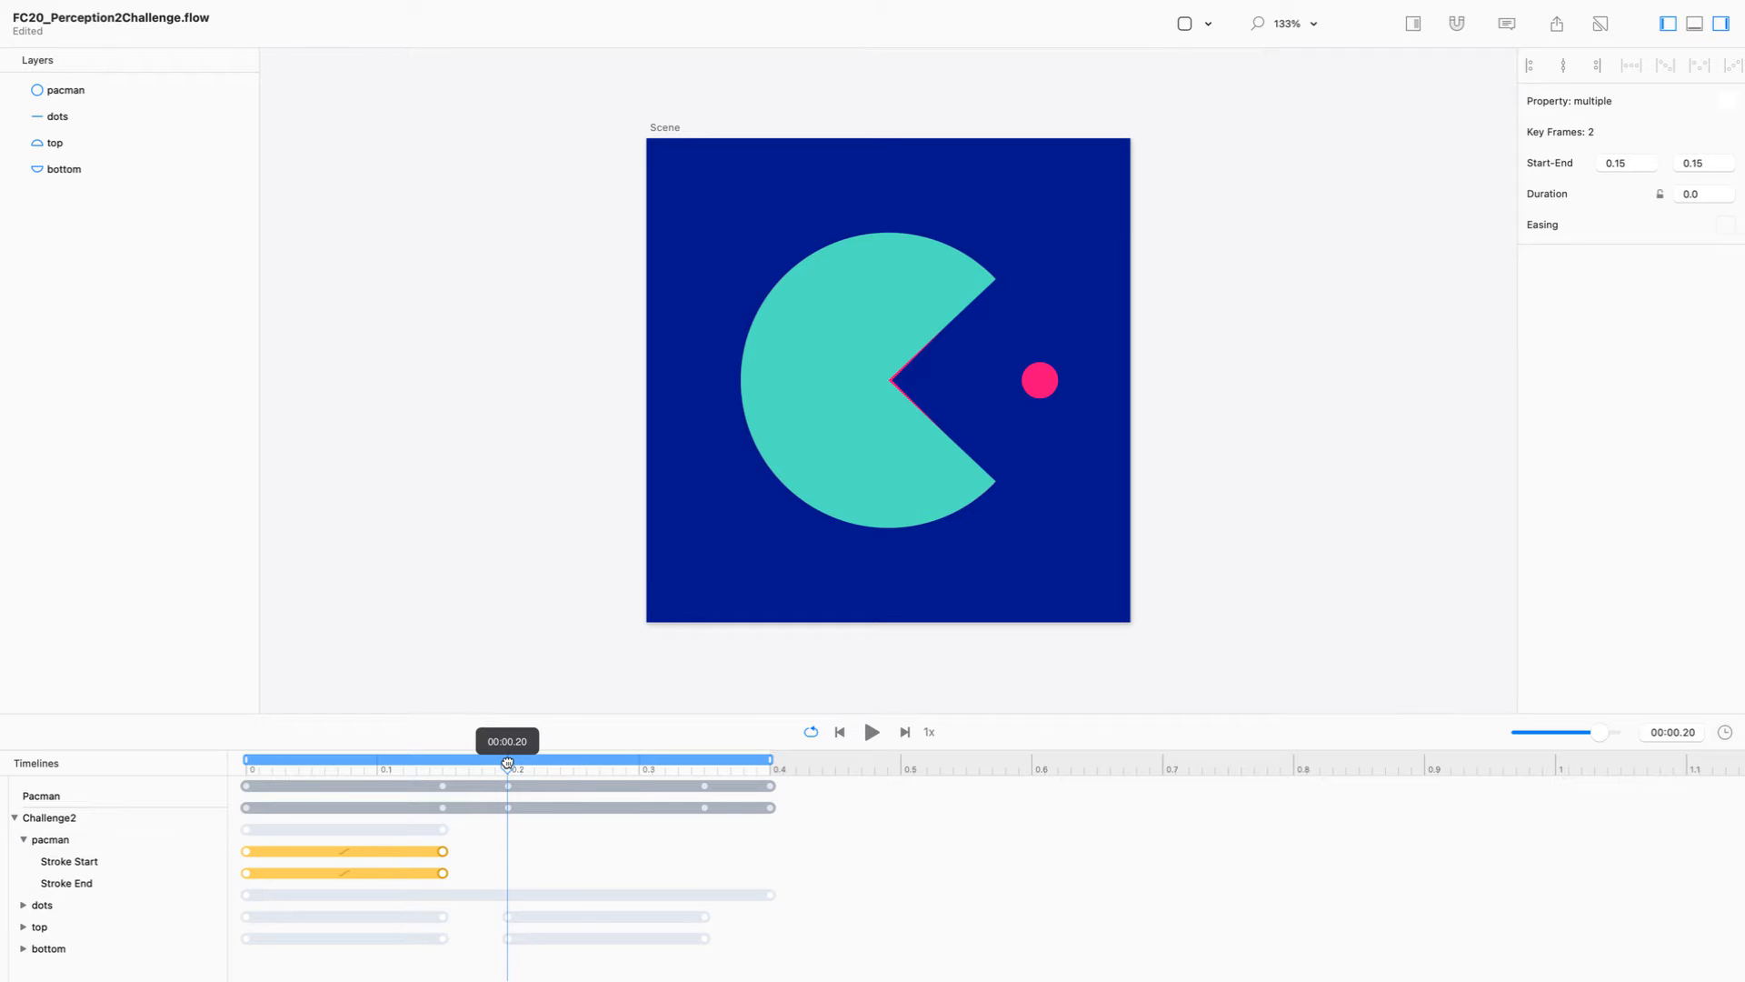
left_click_drag(507, 761, 508, 763)
mouse_move(237, 837)
left_mouse_down()
mouse_move(733, 864)
mouse_move(707, 865)
left_mouse_up()
mouse_move(420, 843)
left_mouse_down()
mouse_move(454, 886)
mouse_move(507, 880)
left_mouse_up()
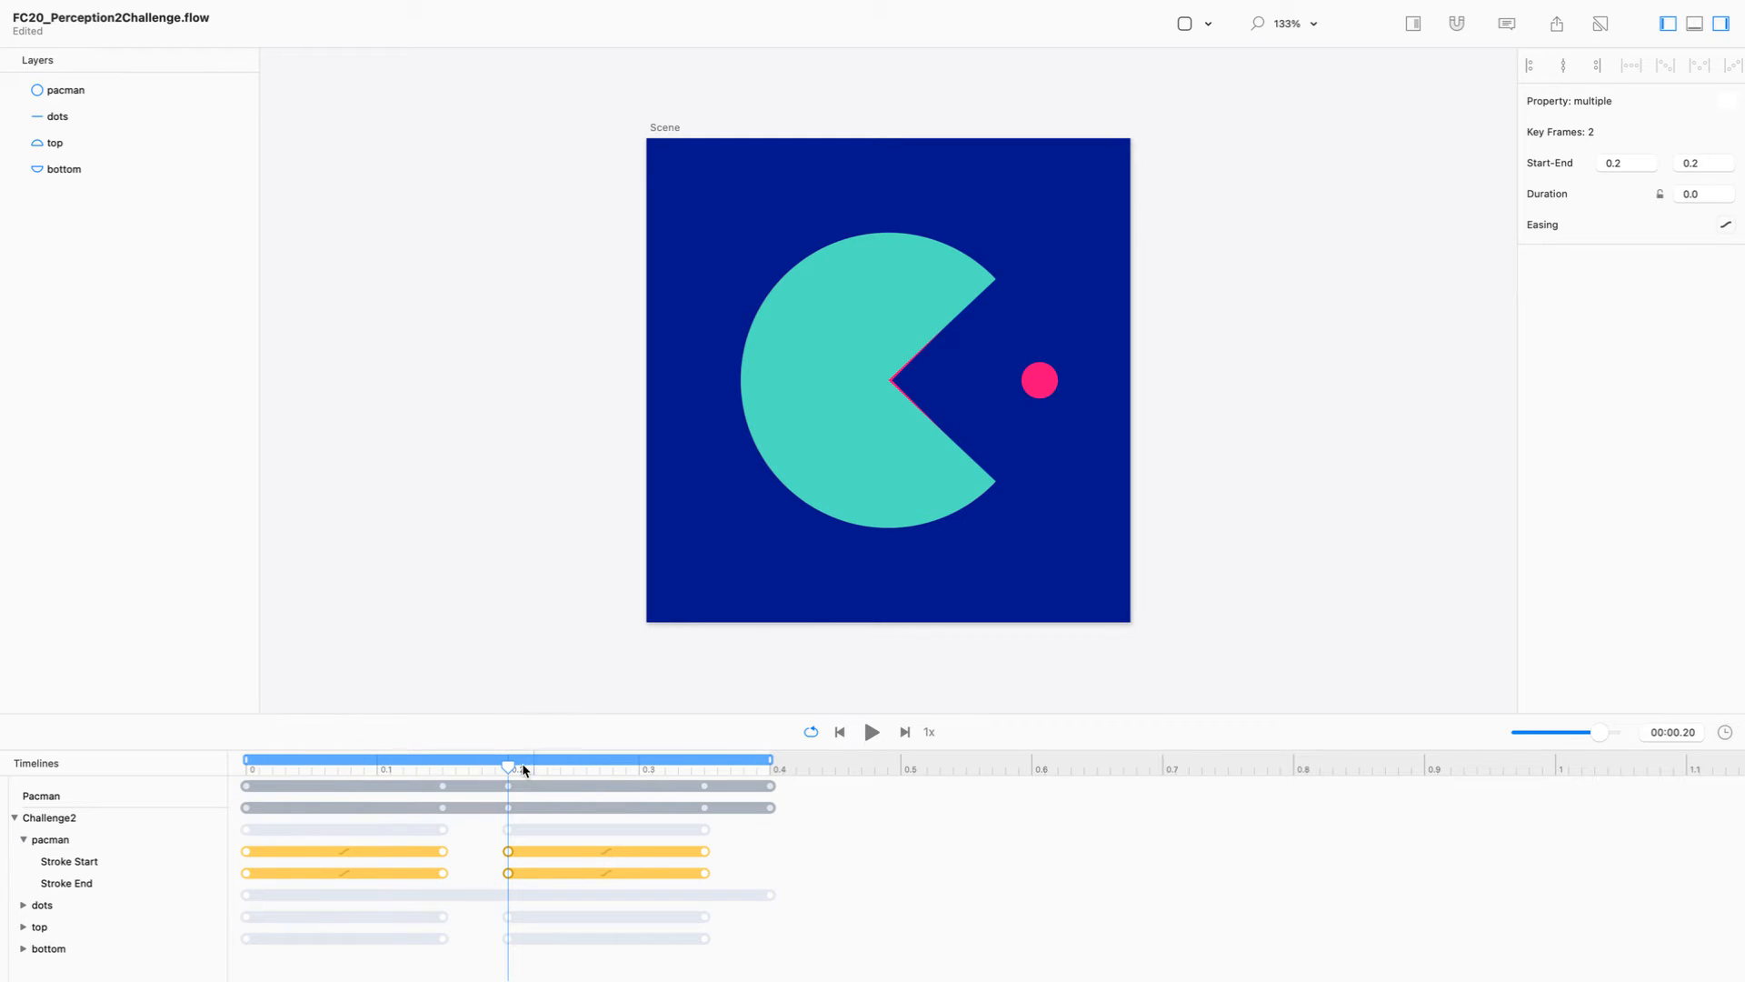
left_click_drag(502, 766, 838, 809)
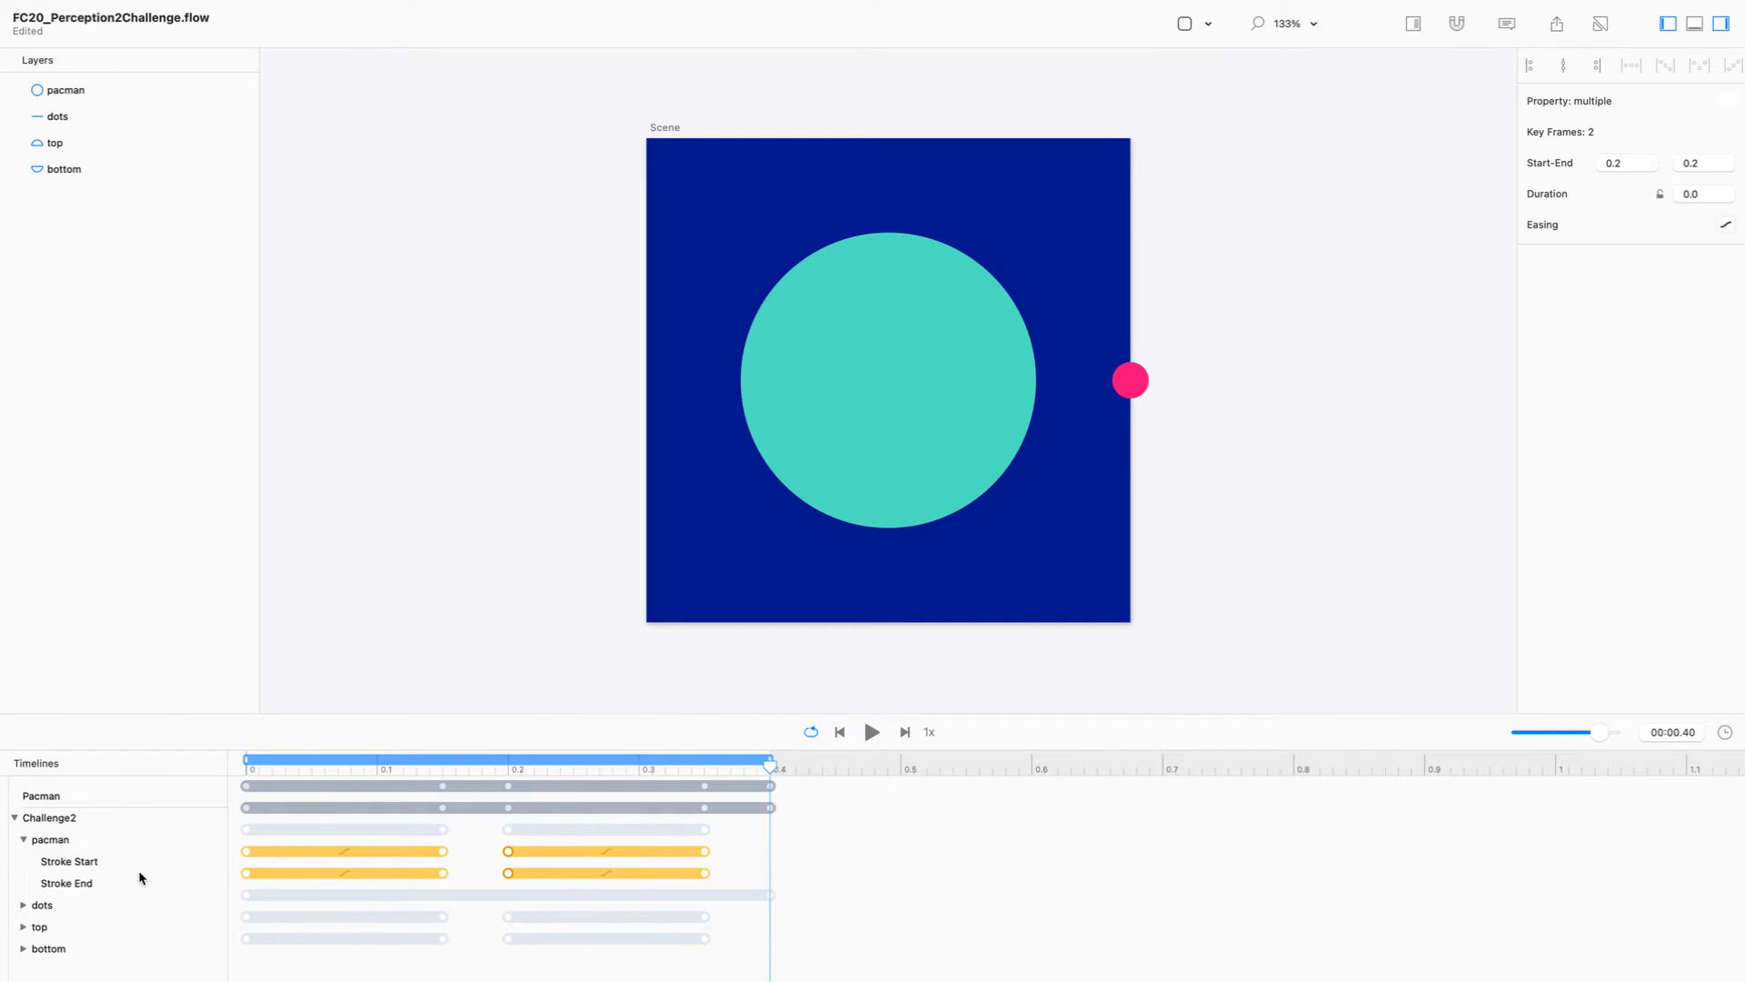
Step: Remove the top and bottom layers from the Challenge2 timeline
left_click(115, 120)
left_click(120, 144)
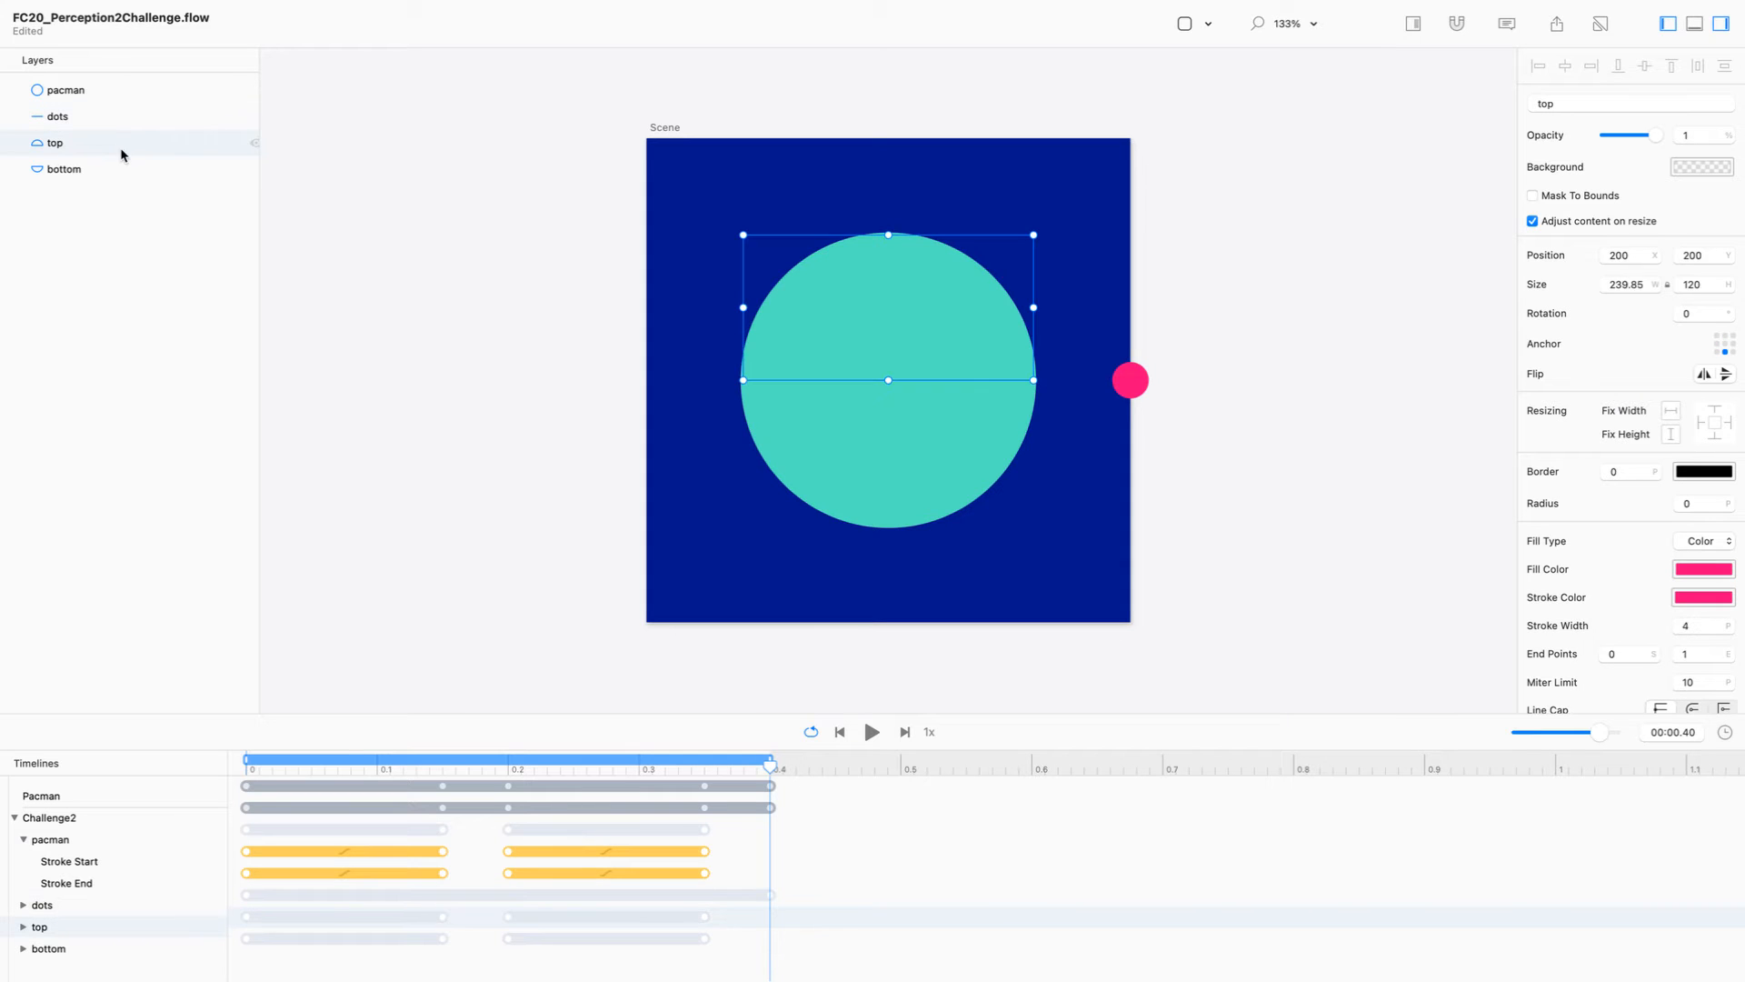
left_click(125, 170, "shift")
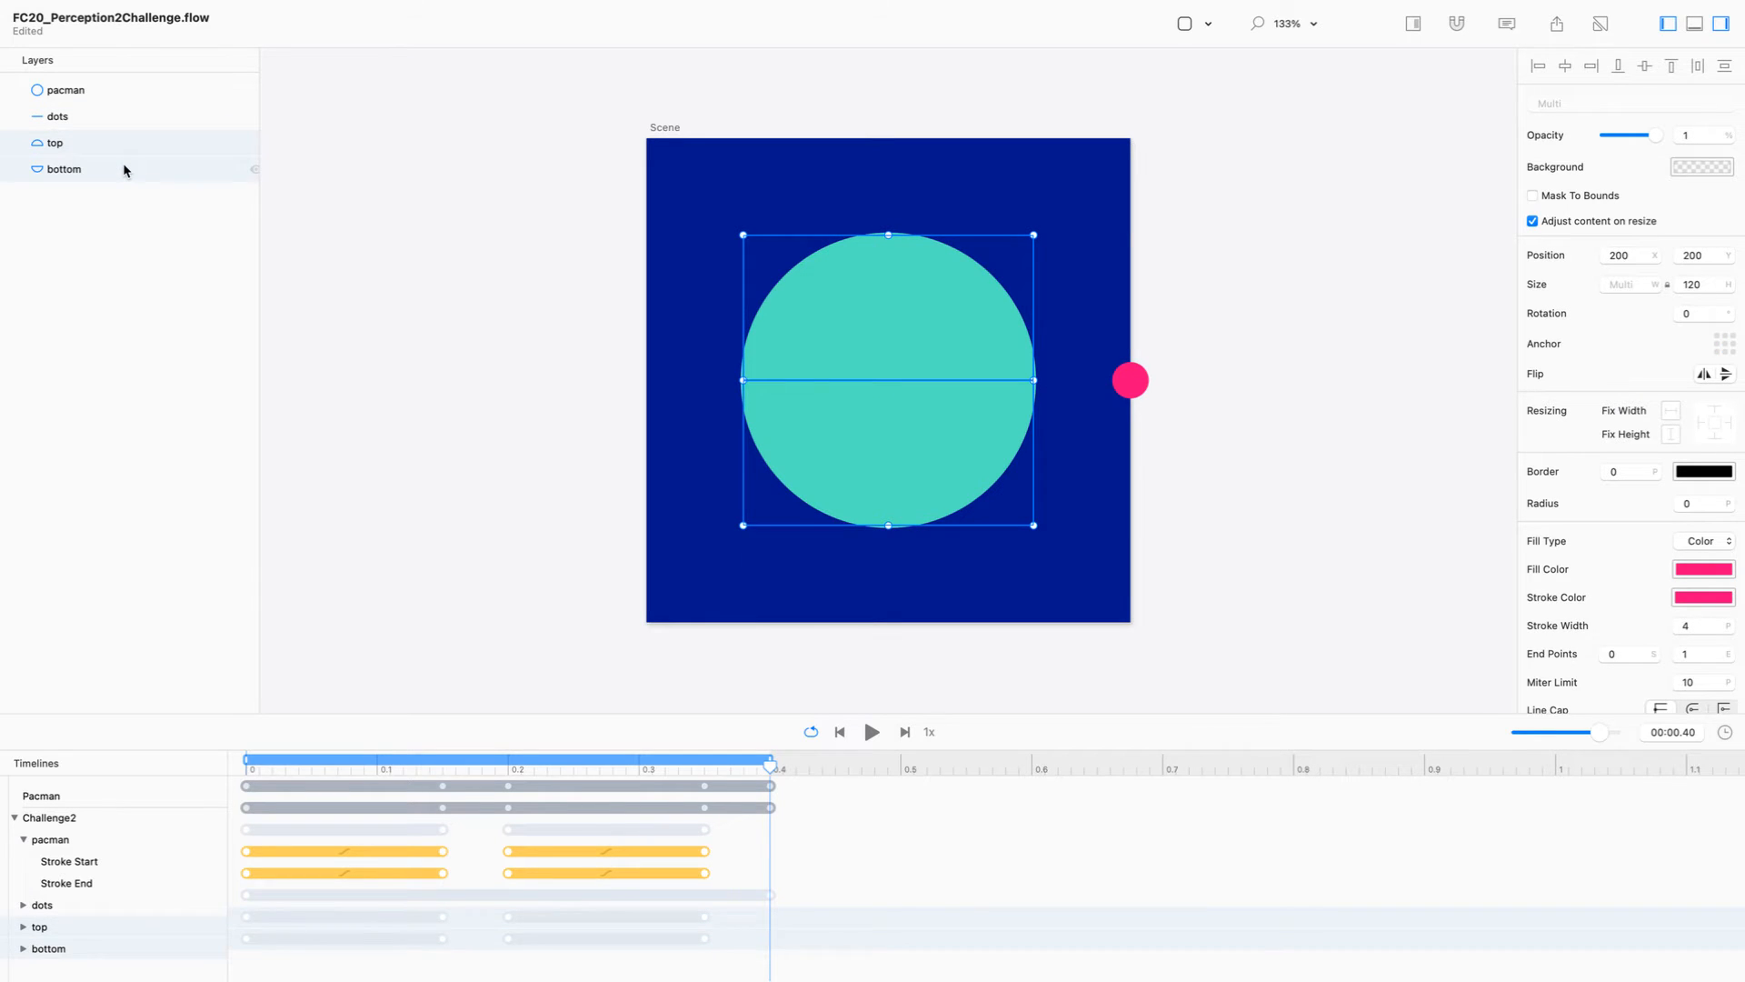
key("super+g")
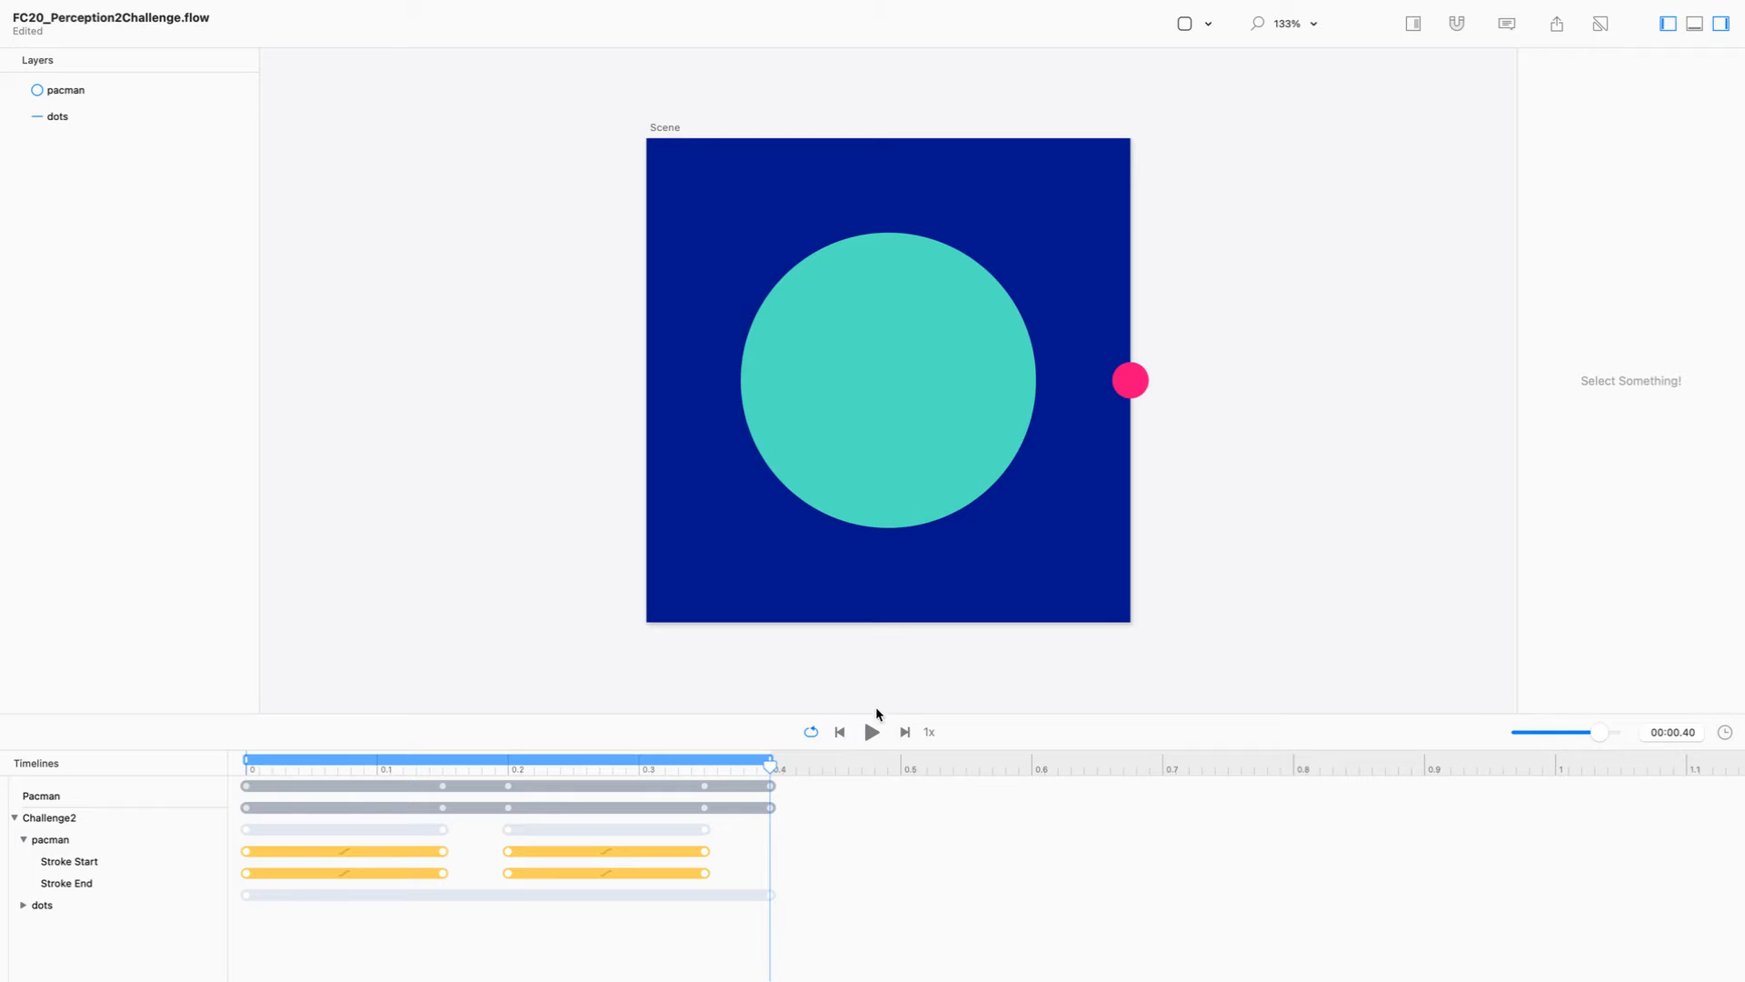
Step: Set the easing of all pacman Stroke Start and Stroke End keyframes to Linear
left_click_drag(720, 853, 179, 877)
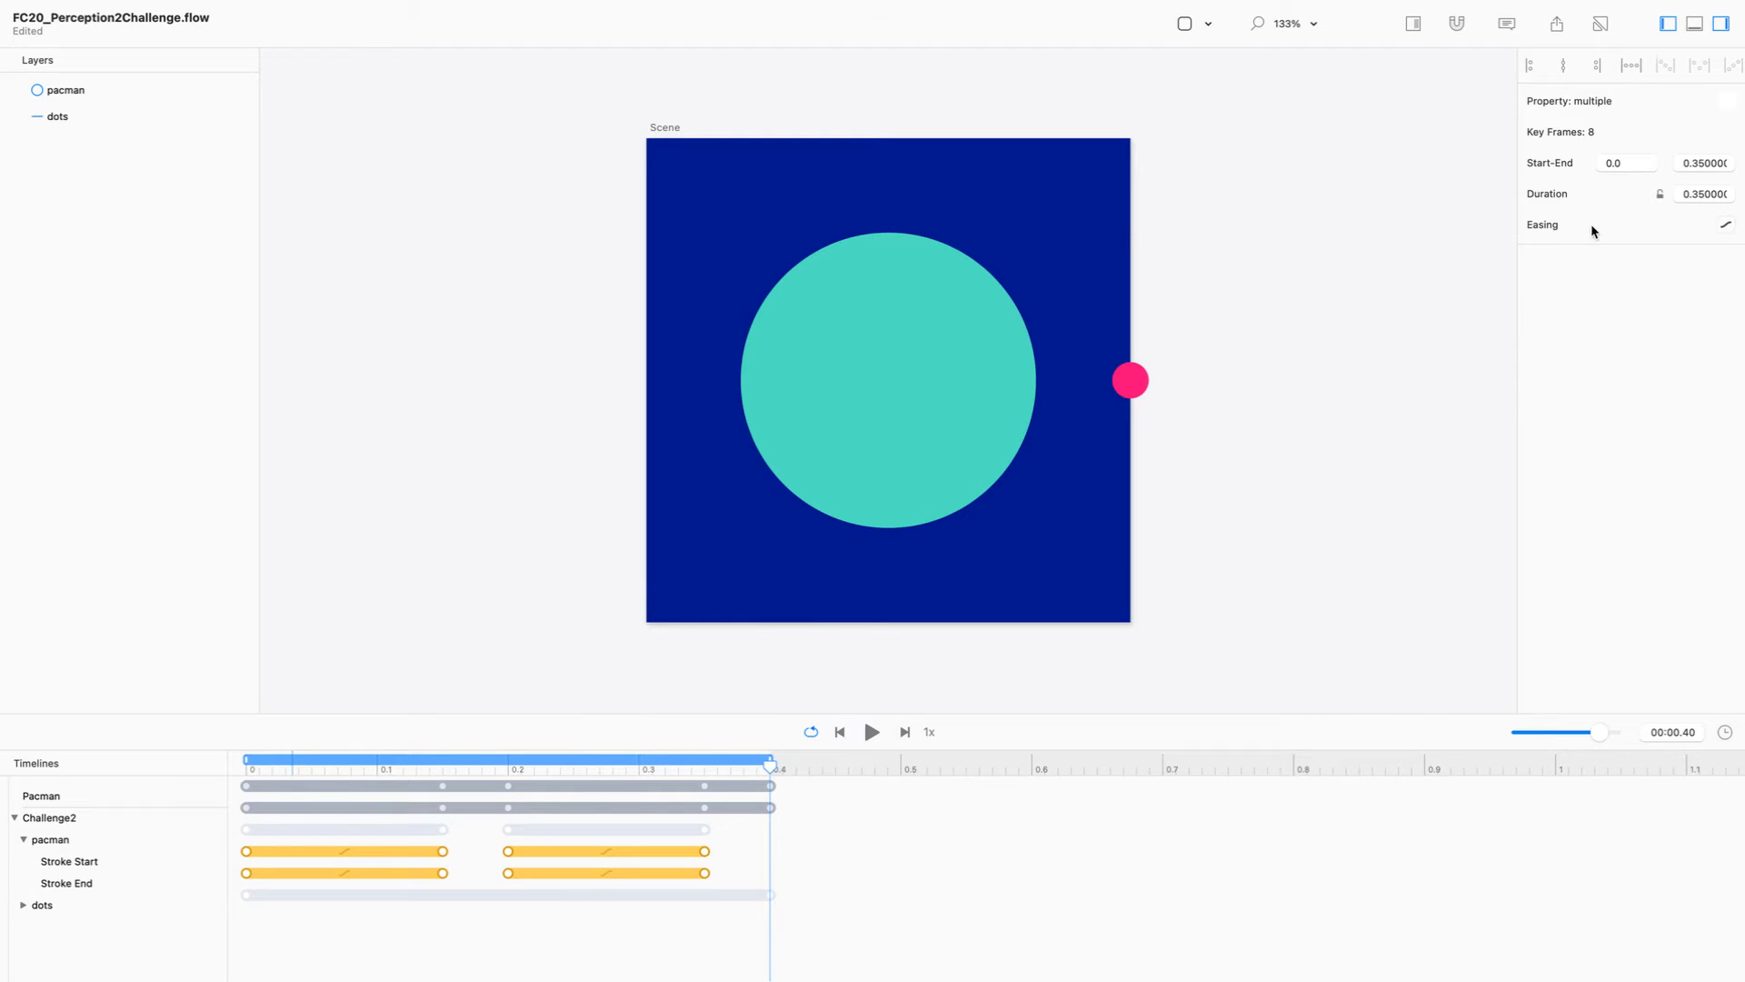
left_click(1724, 225)
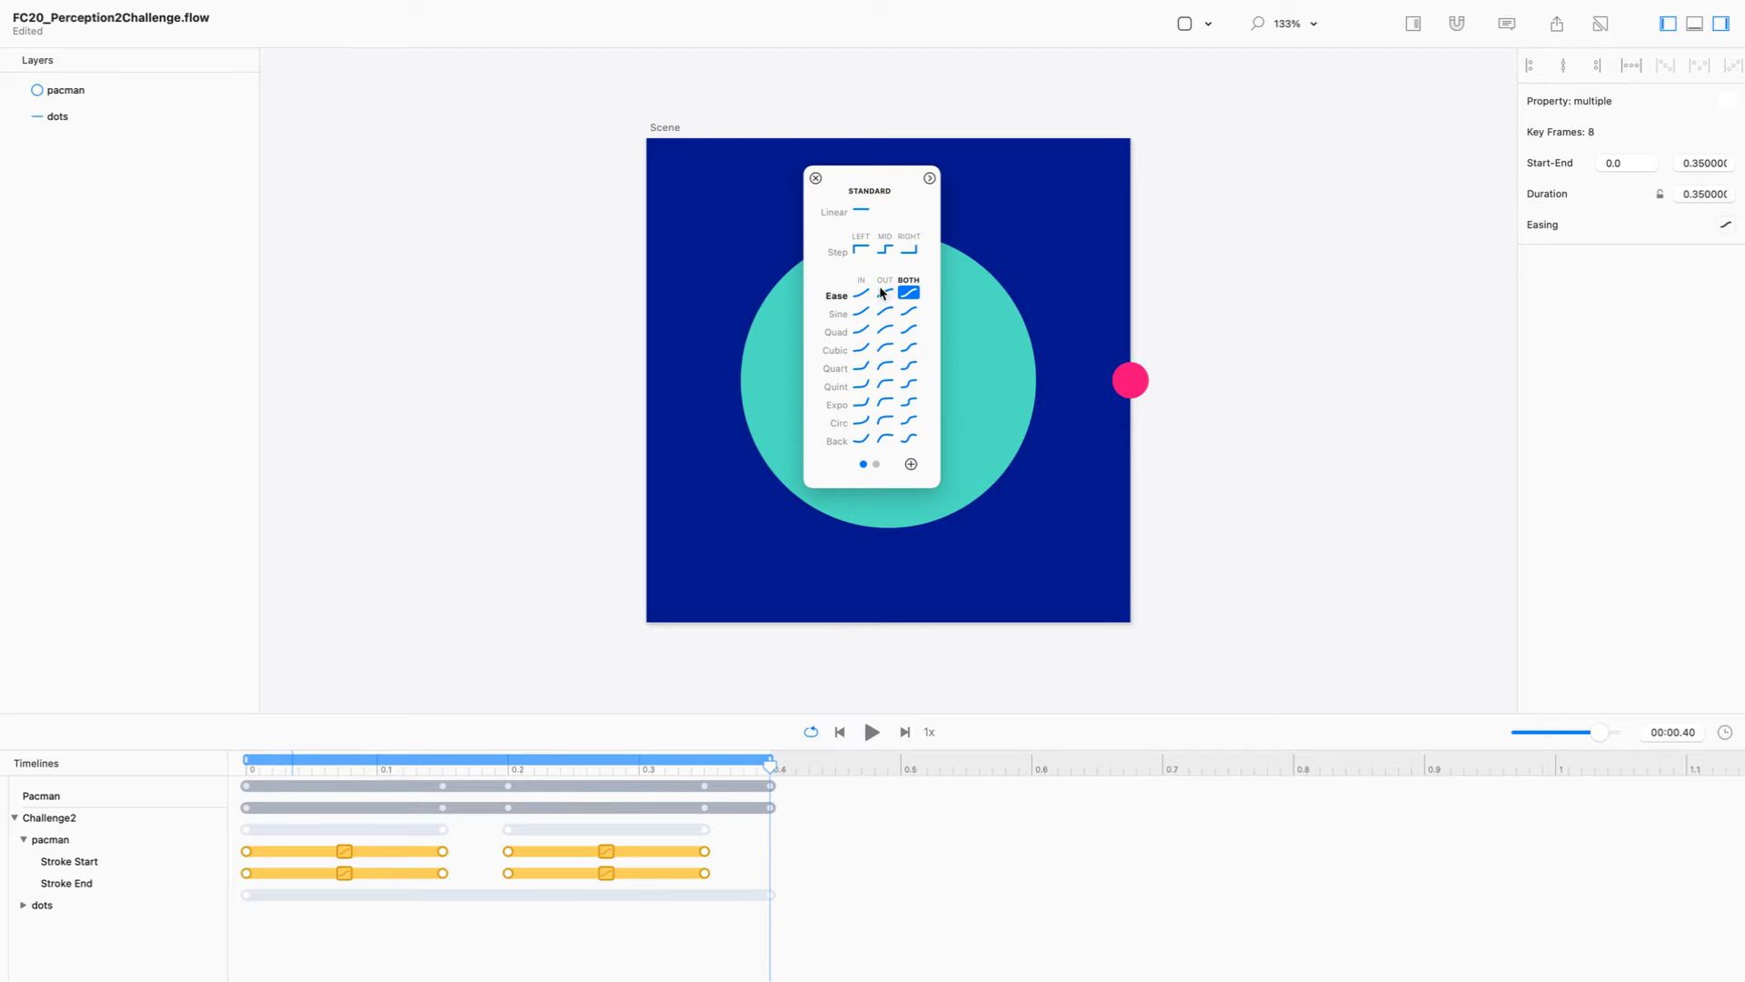
left_click(860, 211)
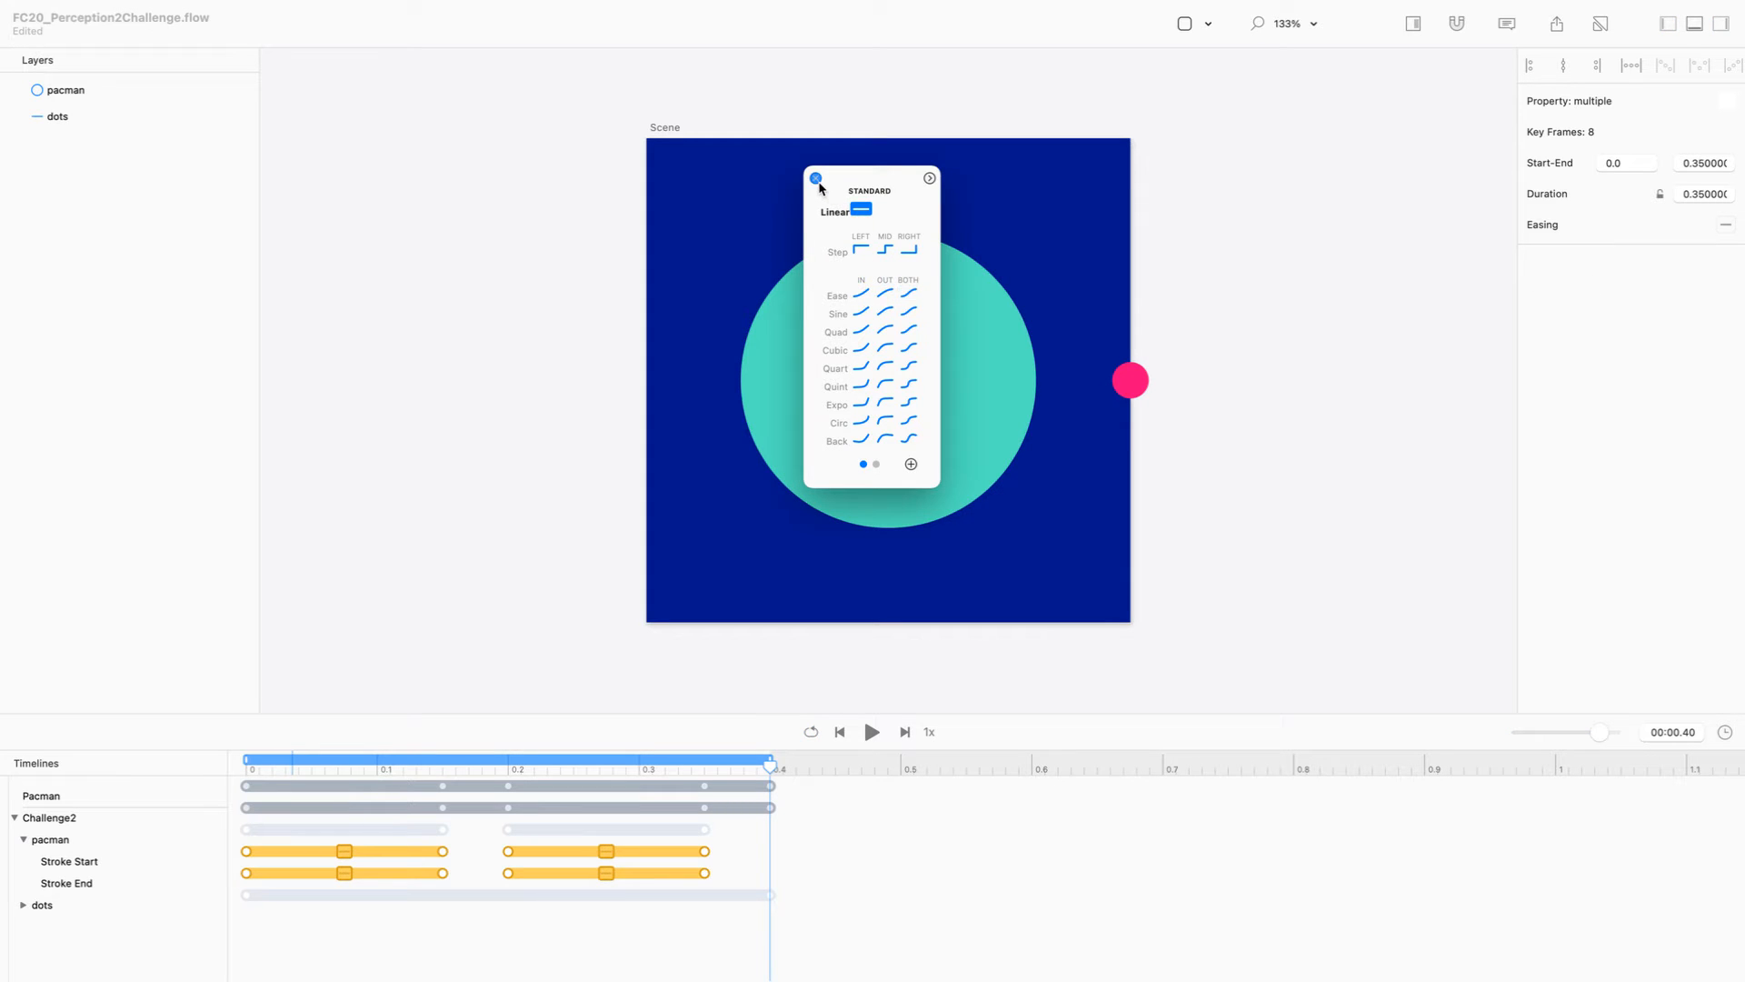
left_click(816, 178)
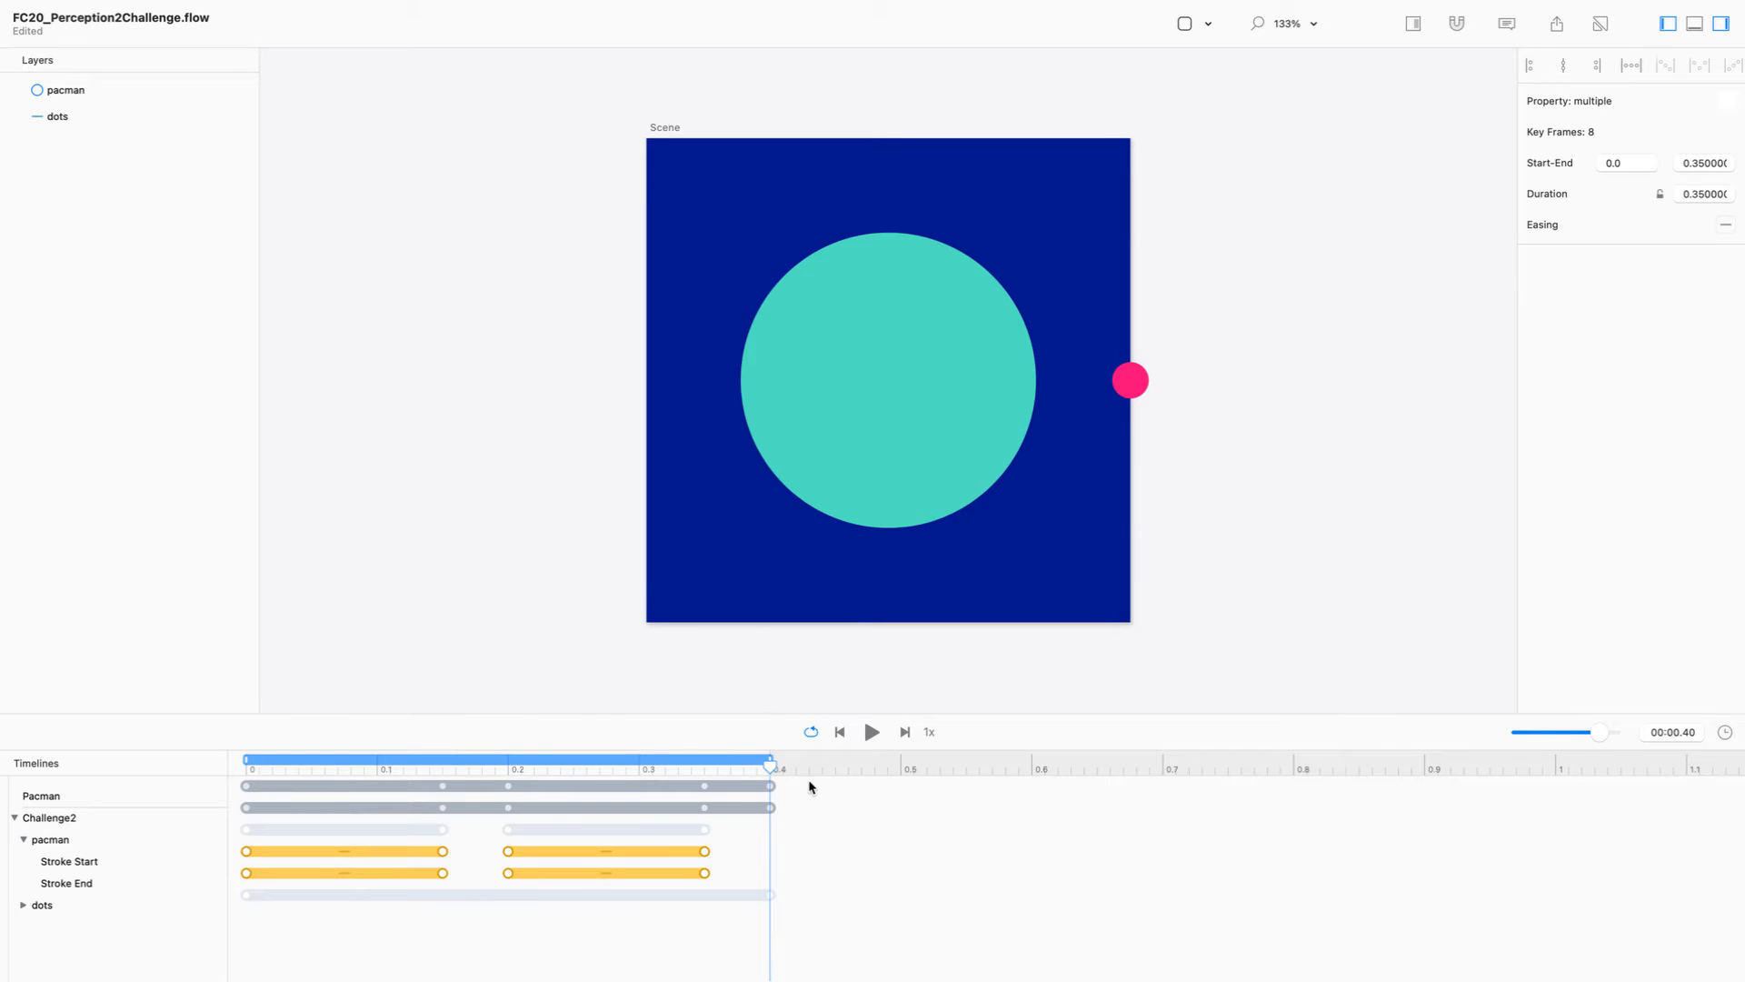
Step: Play back the Challenge2 animation, turn on relative mode, and select the pacman circle
left_click(873, 733)
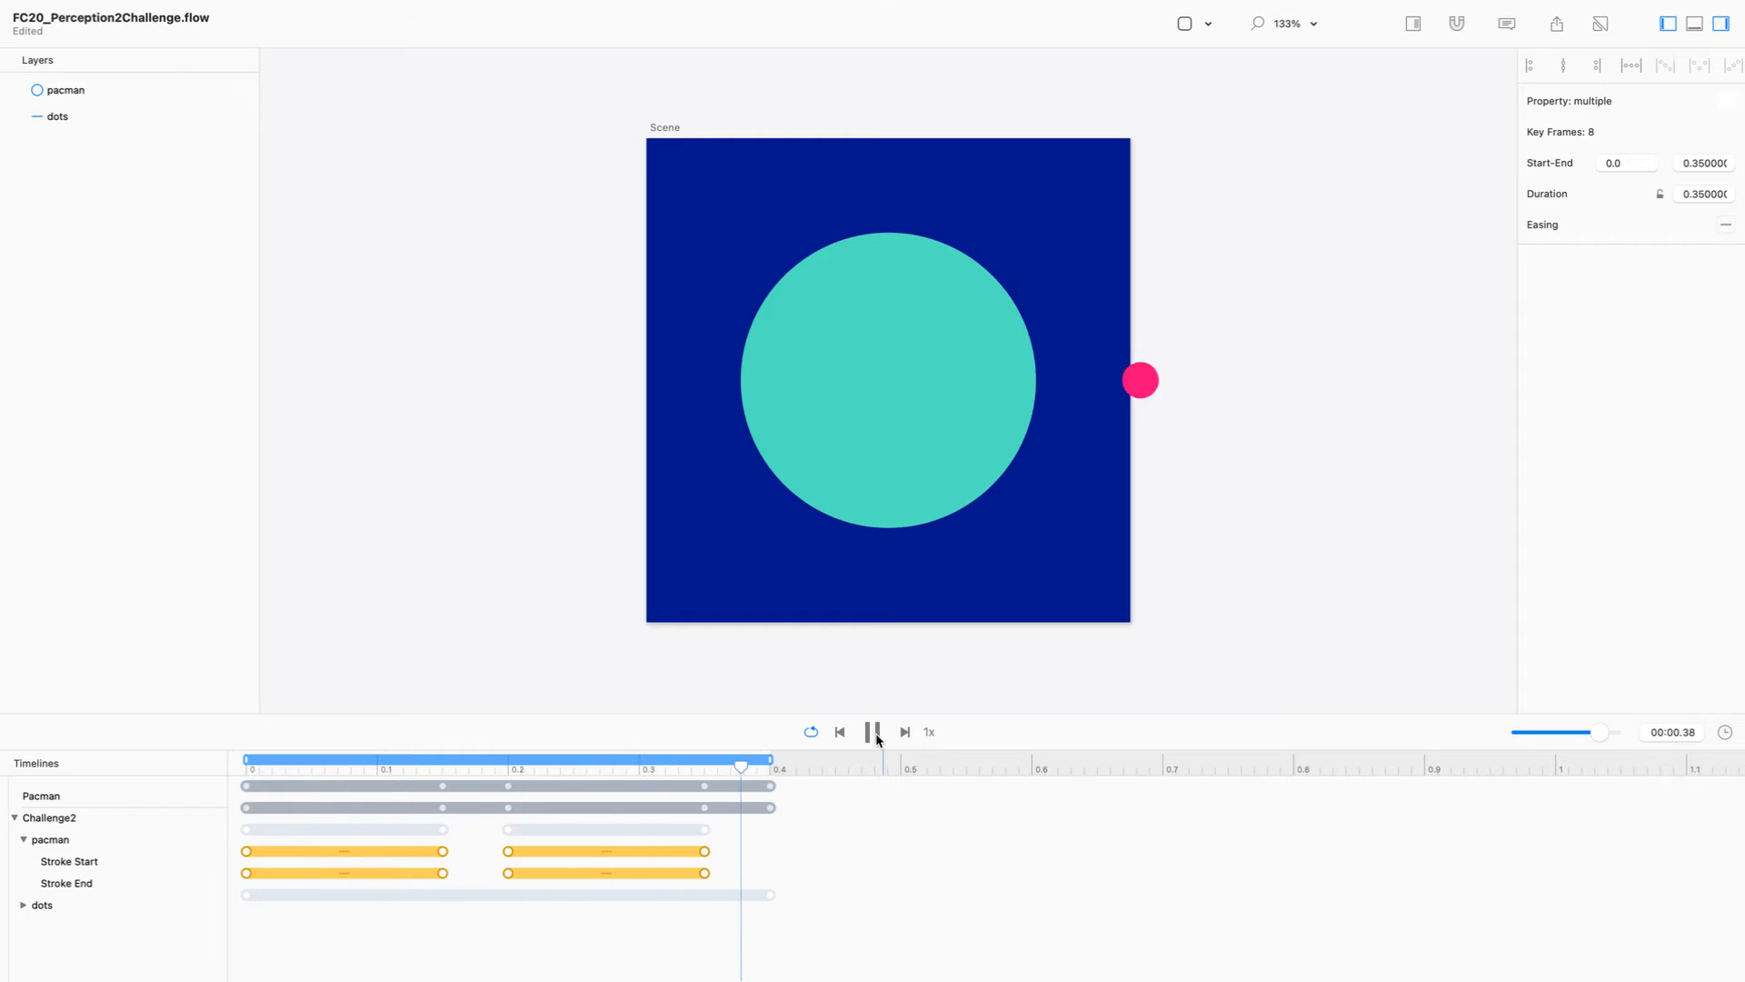
key("super+r")
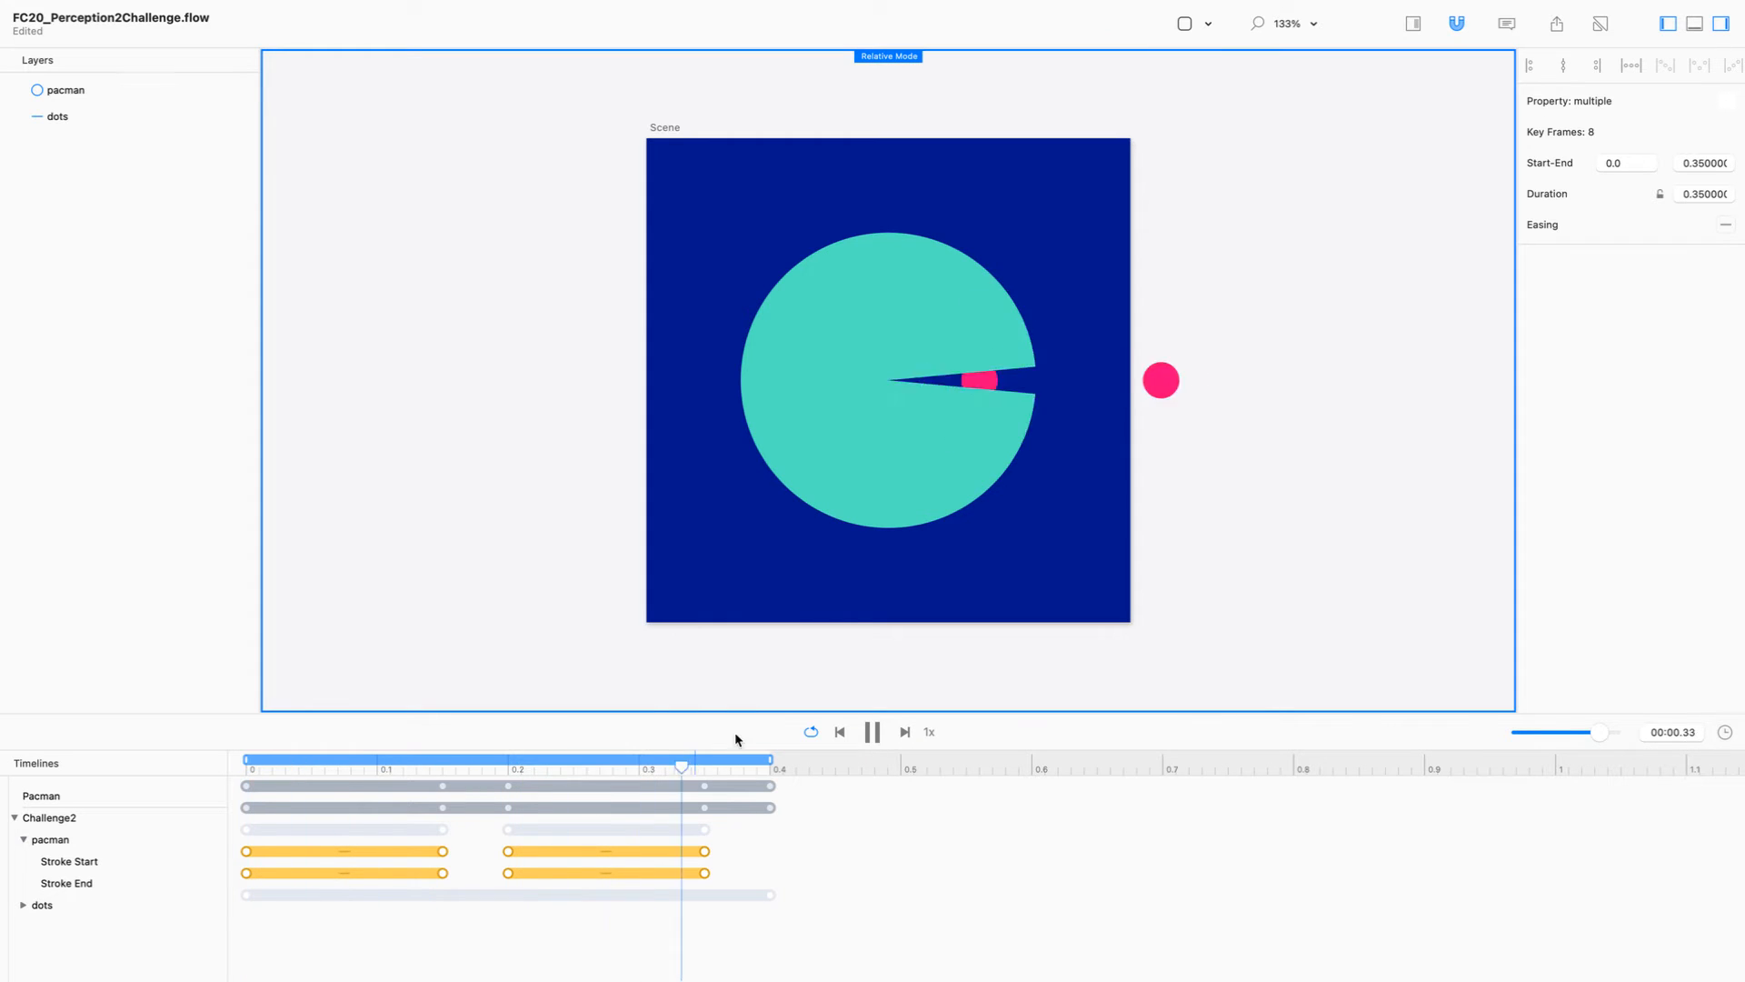
left_click(861, 394)
left_click(887, 388)
left_click(872, 731)
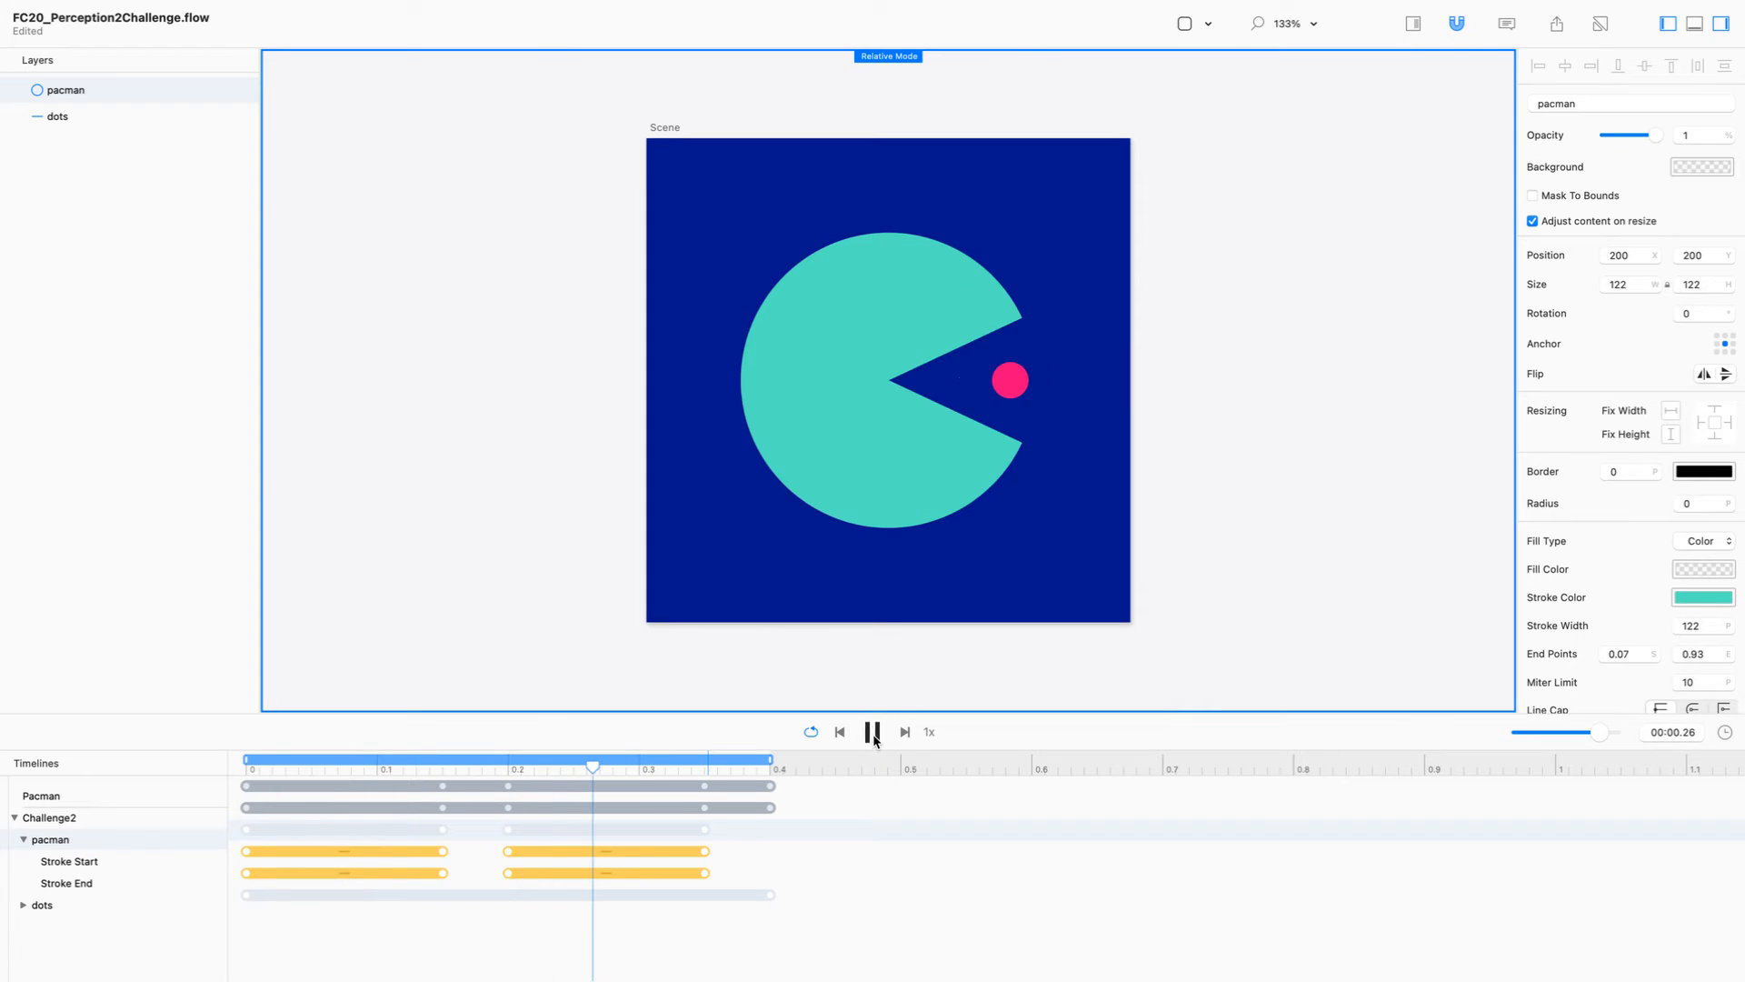
Step: Pause the playback and change the pacman circle's stroke colour to pink FD0178
left_click(624, 612)
left_click(859, 409)
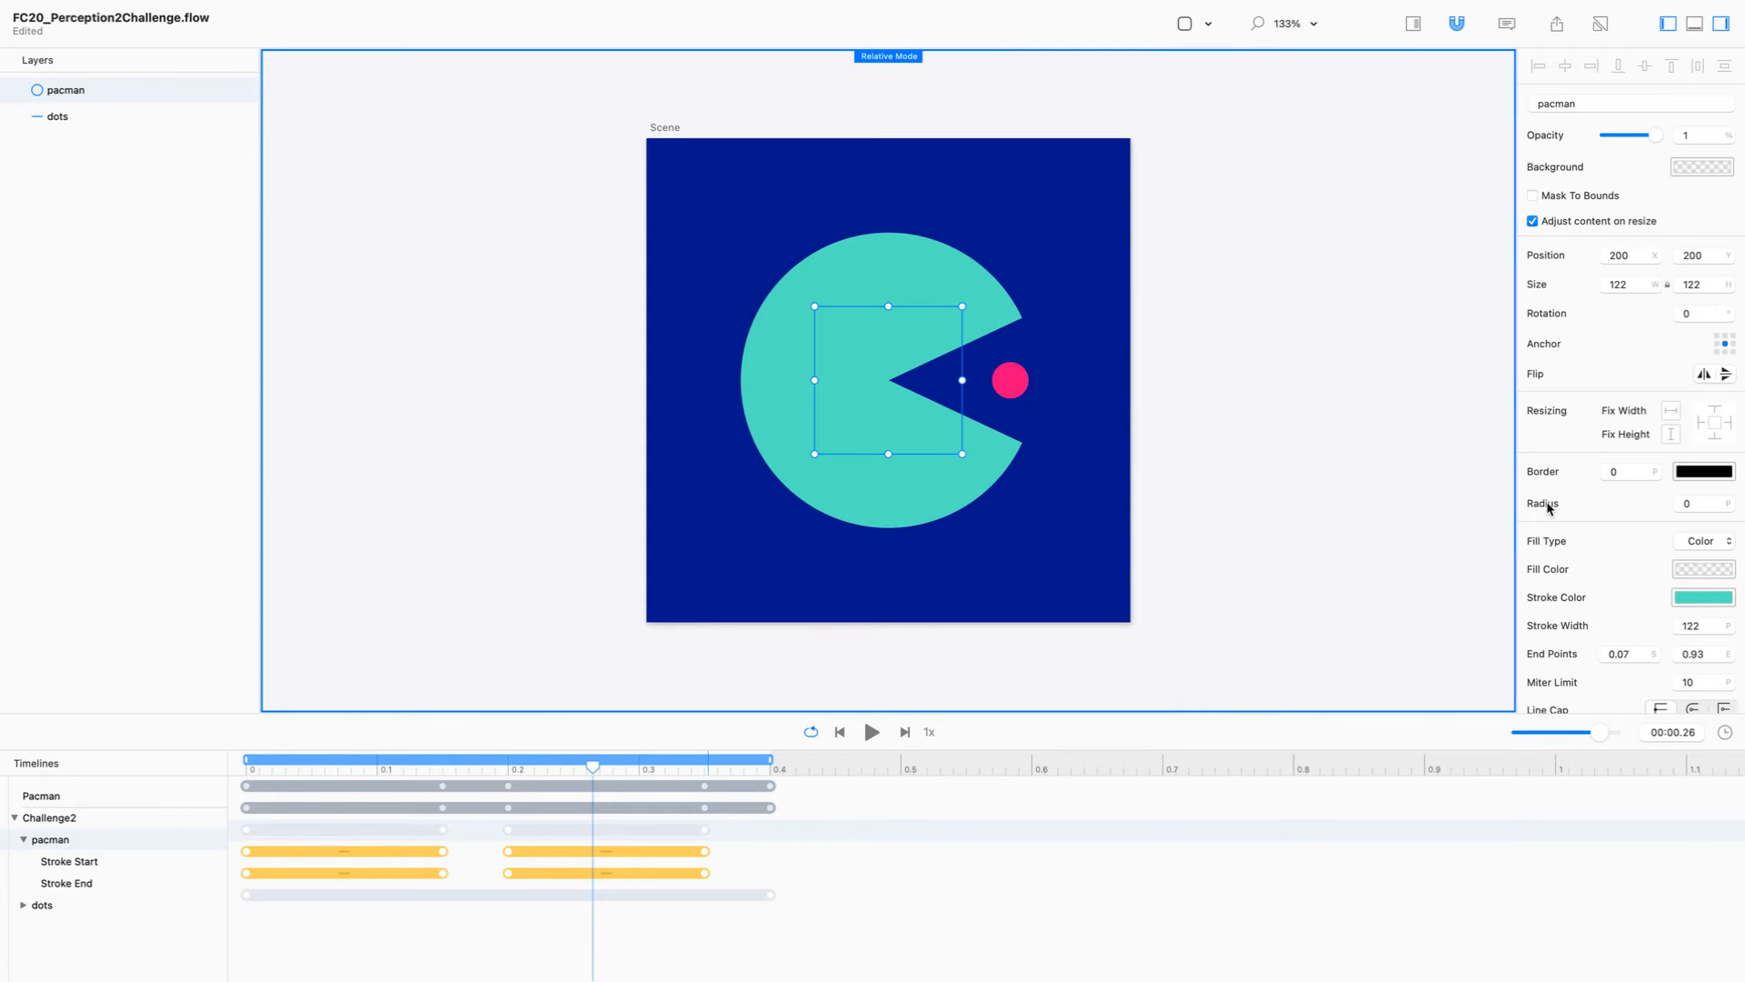
left_click(1703, 597)
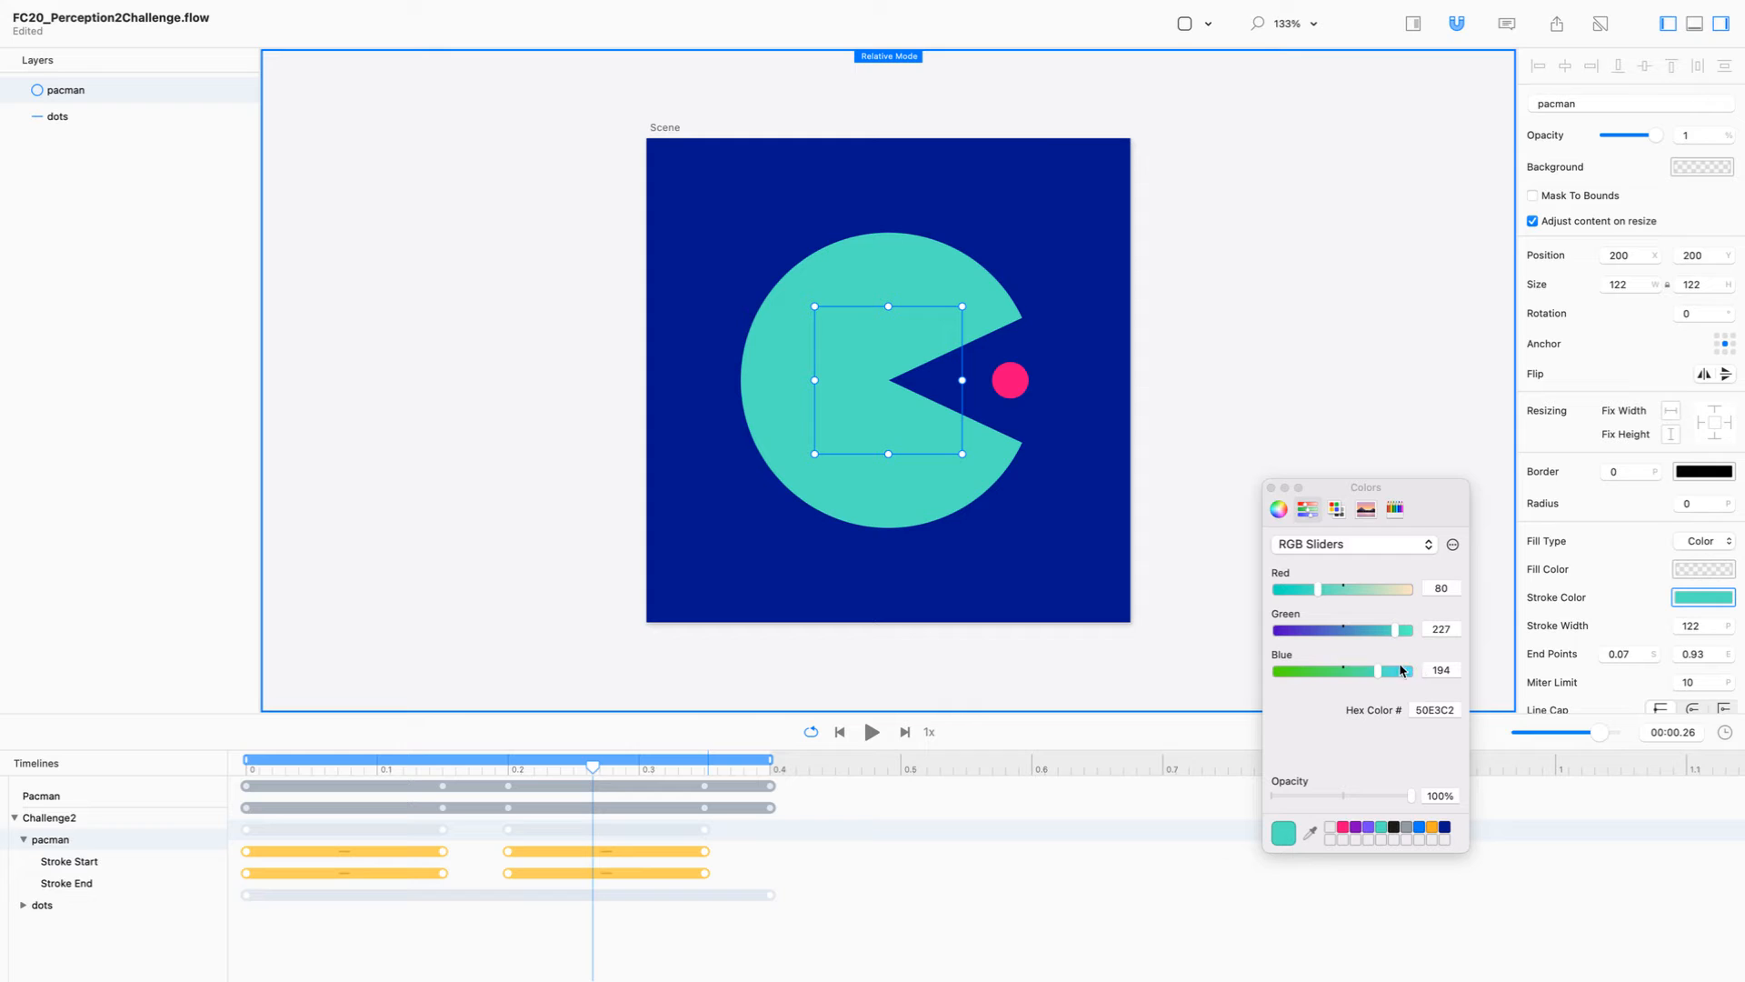
left_click(1345, 829)
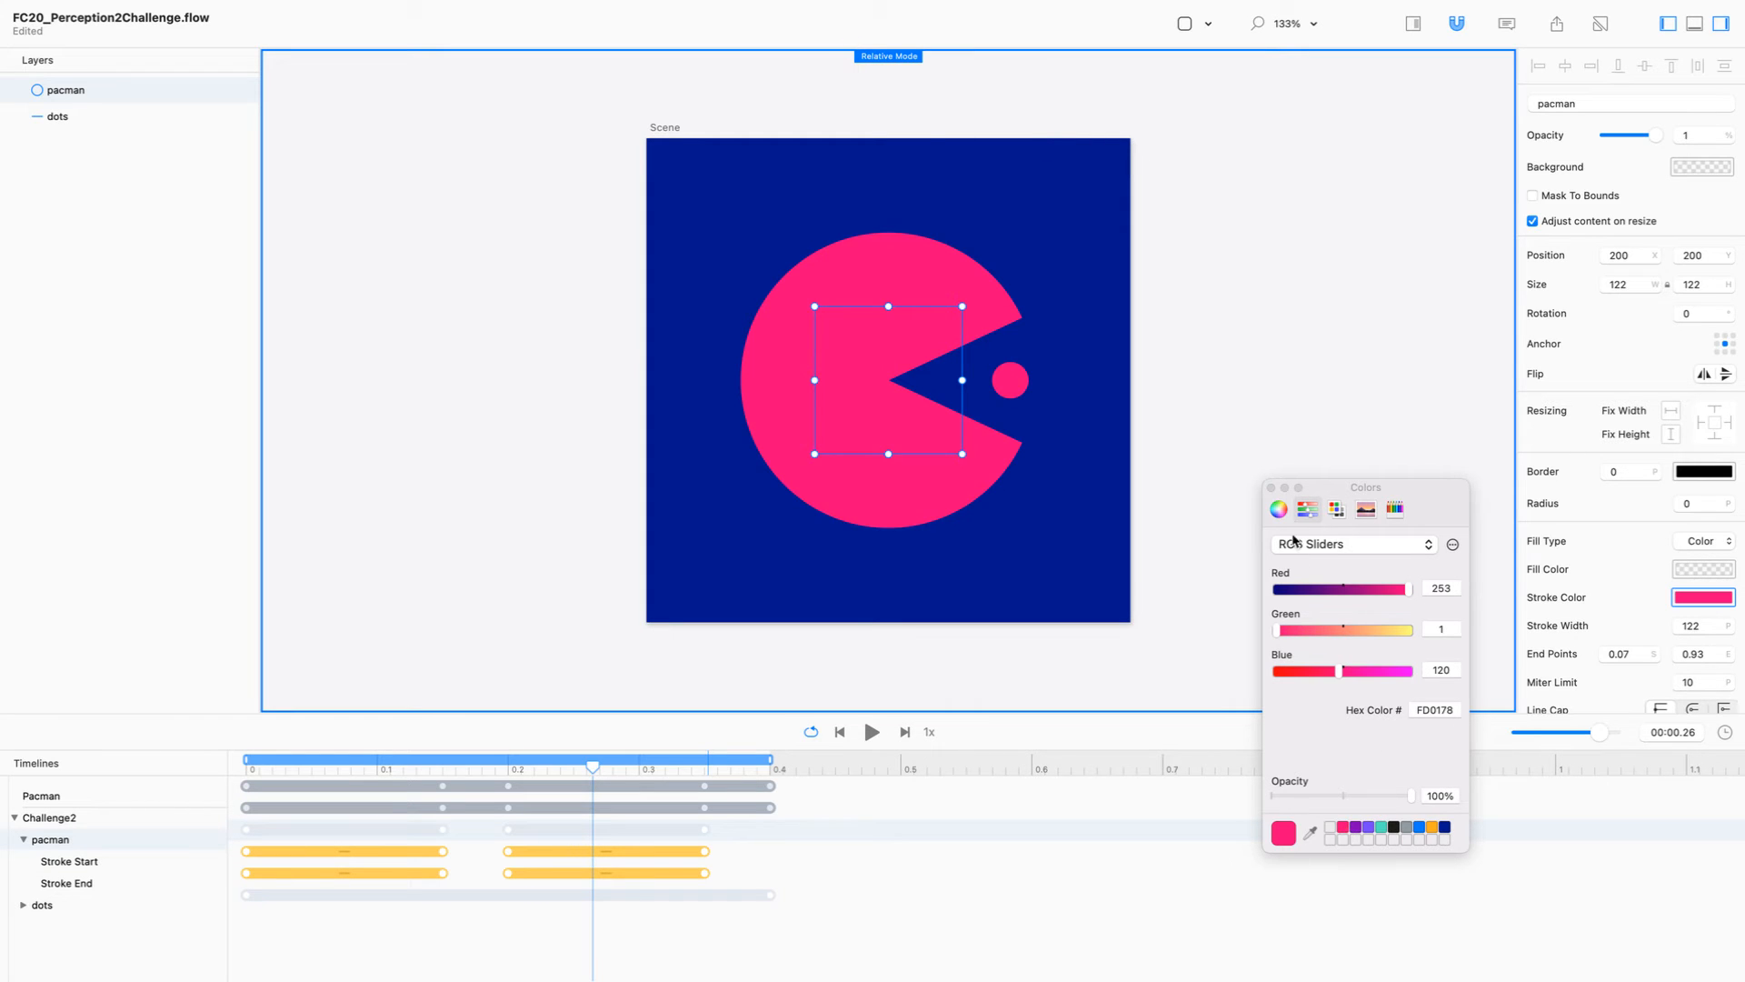
left_click(1271, 488)
left_click(511, 559)
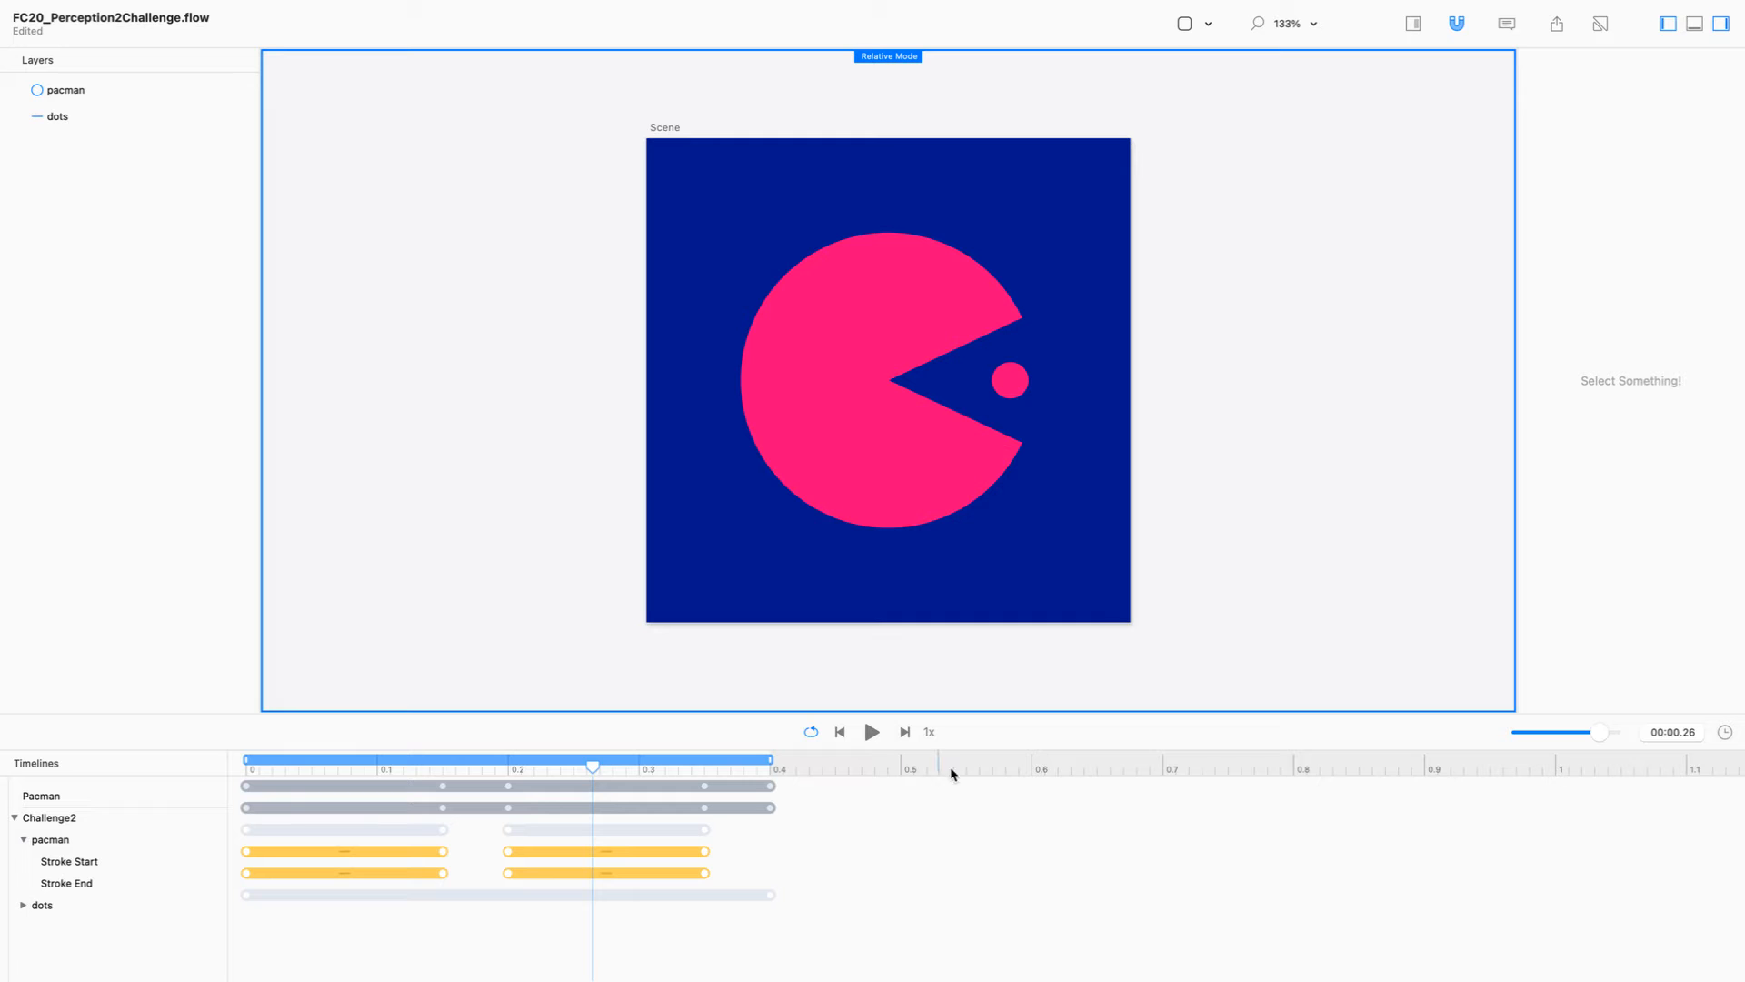
Step: Play the animation and compare the Pacman and Challenge2 timelines by switching between them
left_click(875, 731)
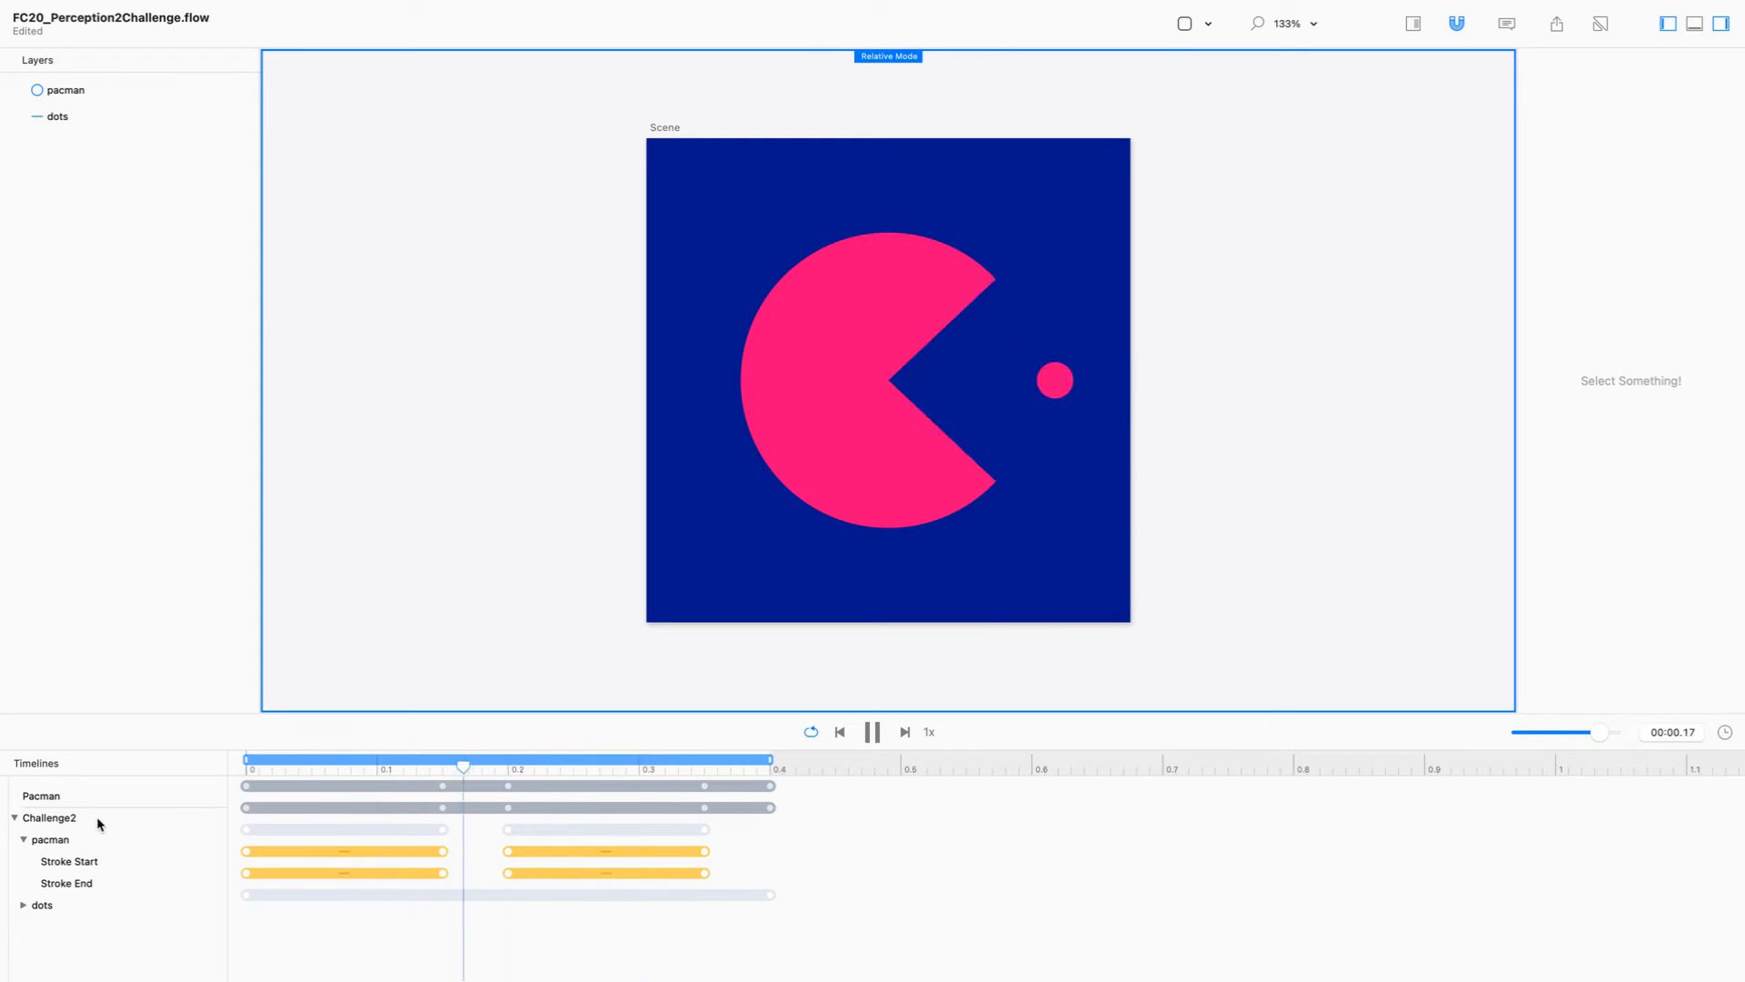
left_click(121, 795)
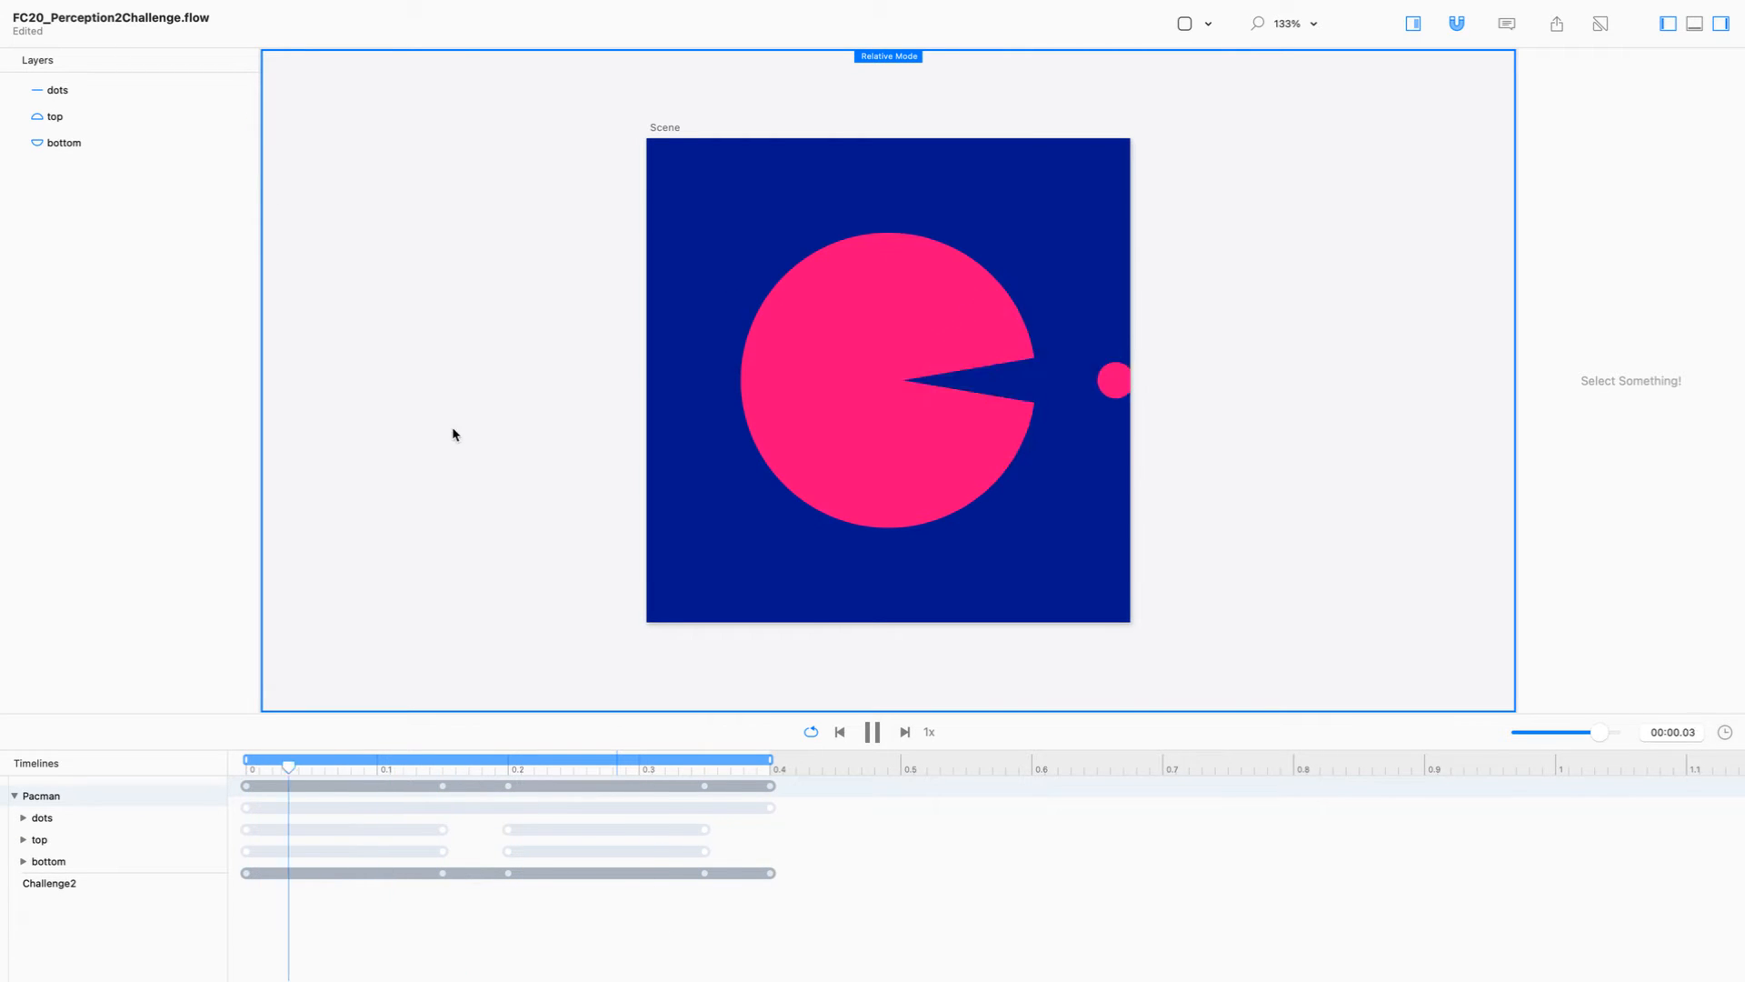
left_click(149, 880)
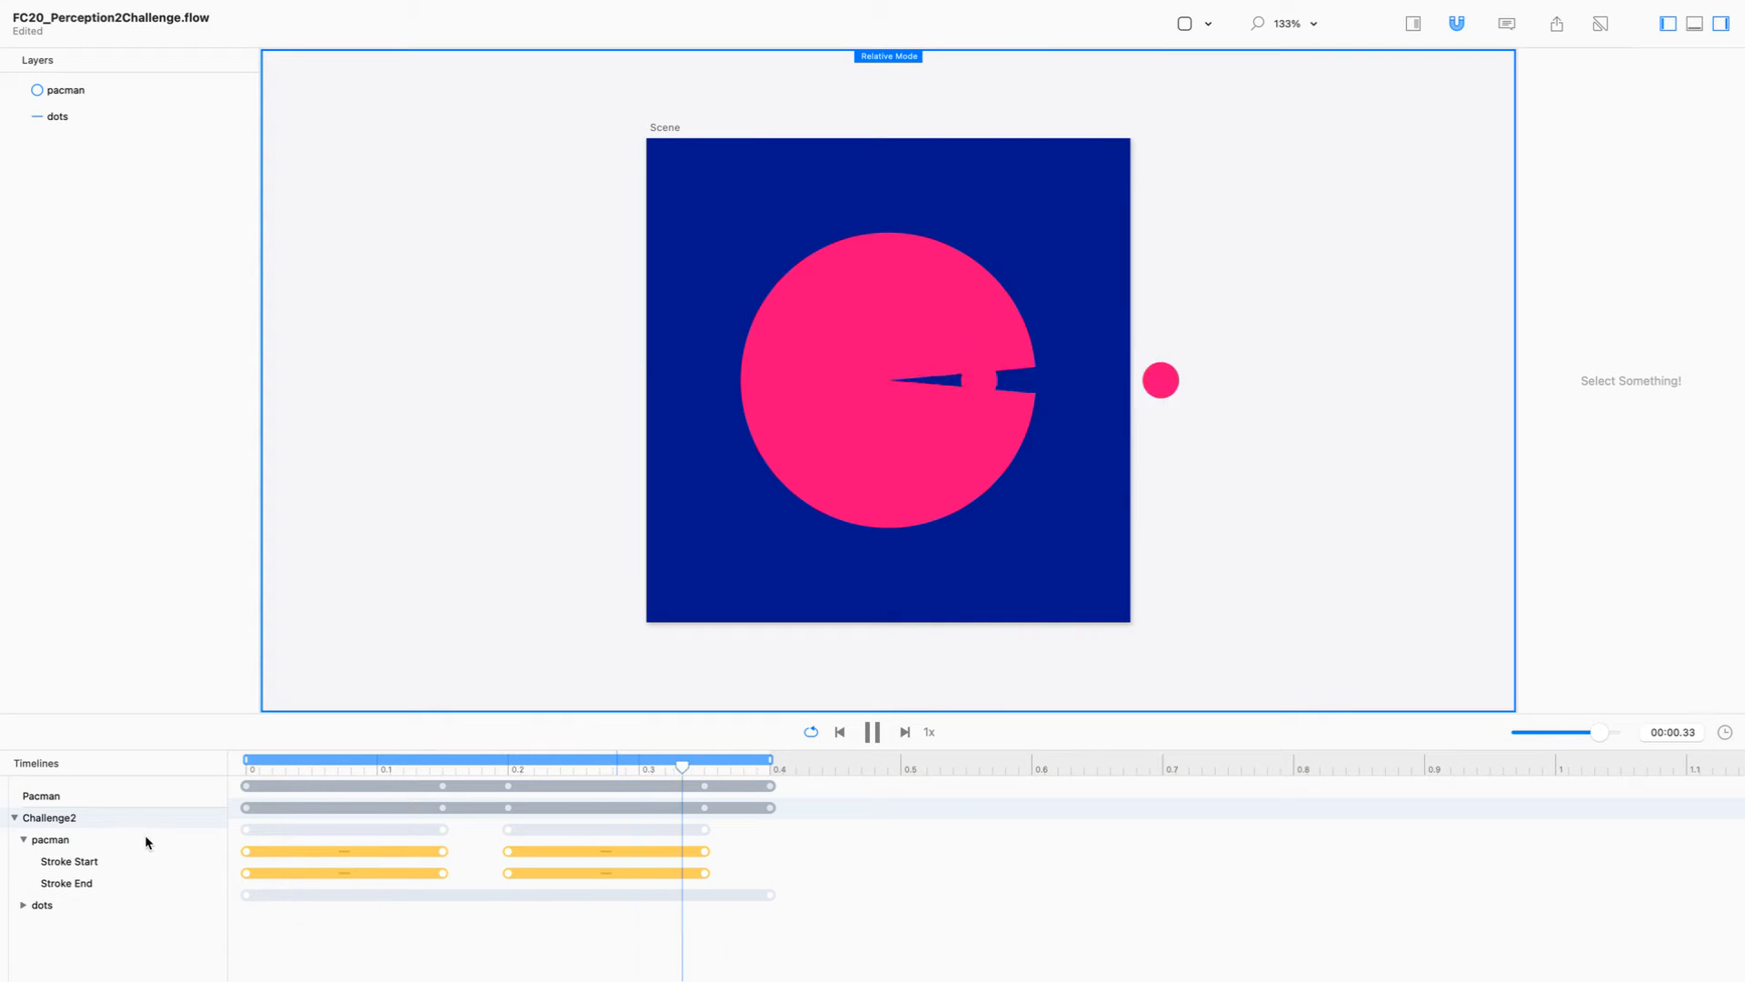
left_click(141, 796)
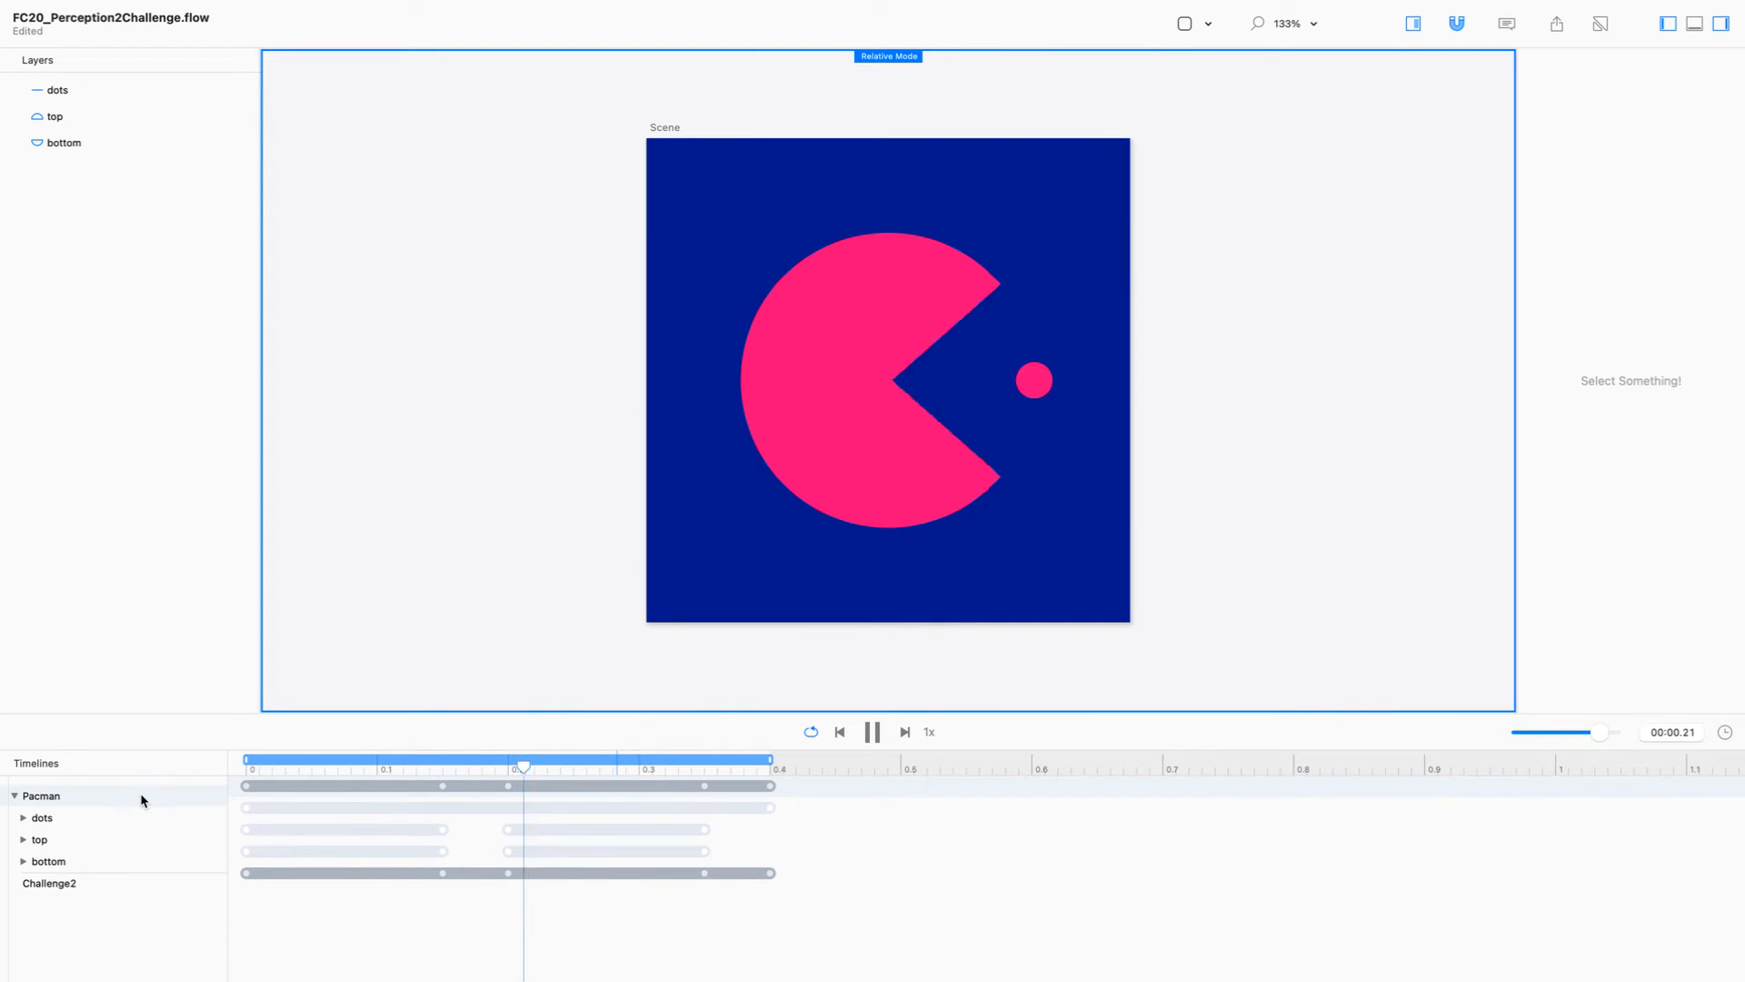
left_click(130, 884)
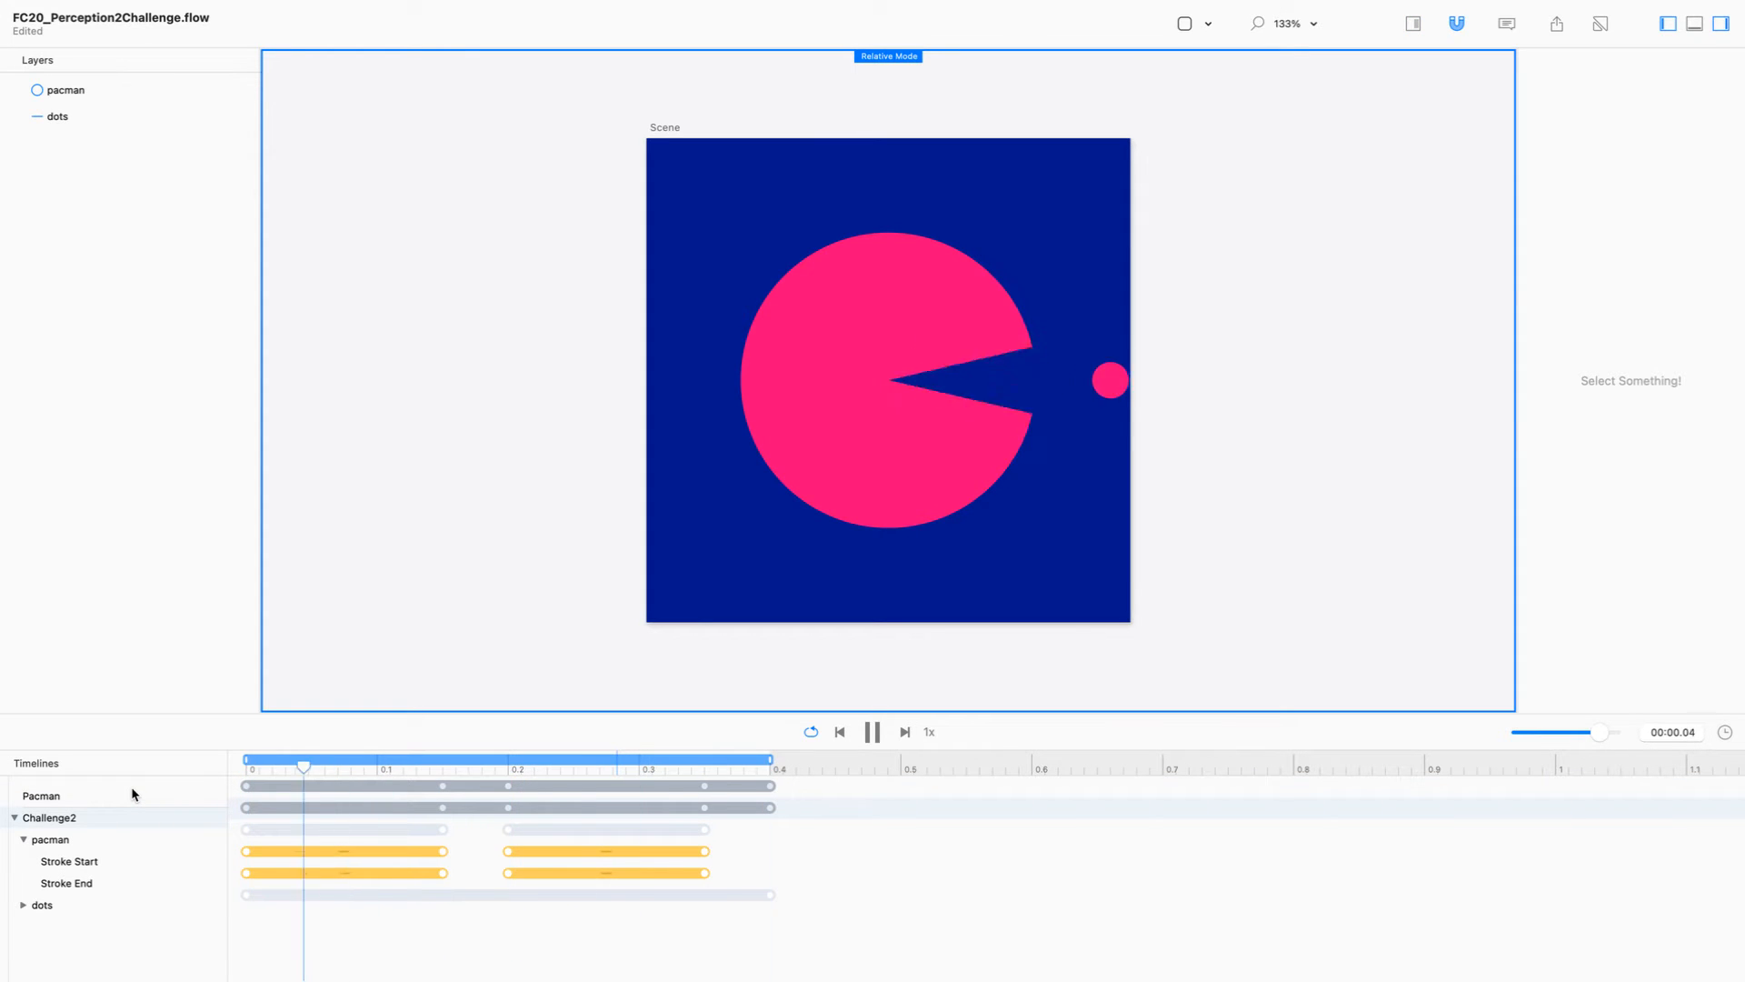
left_click(132, 794)
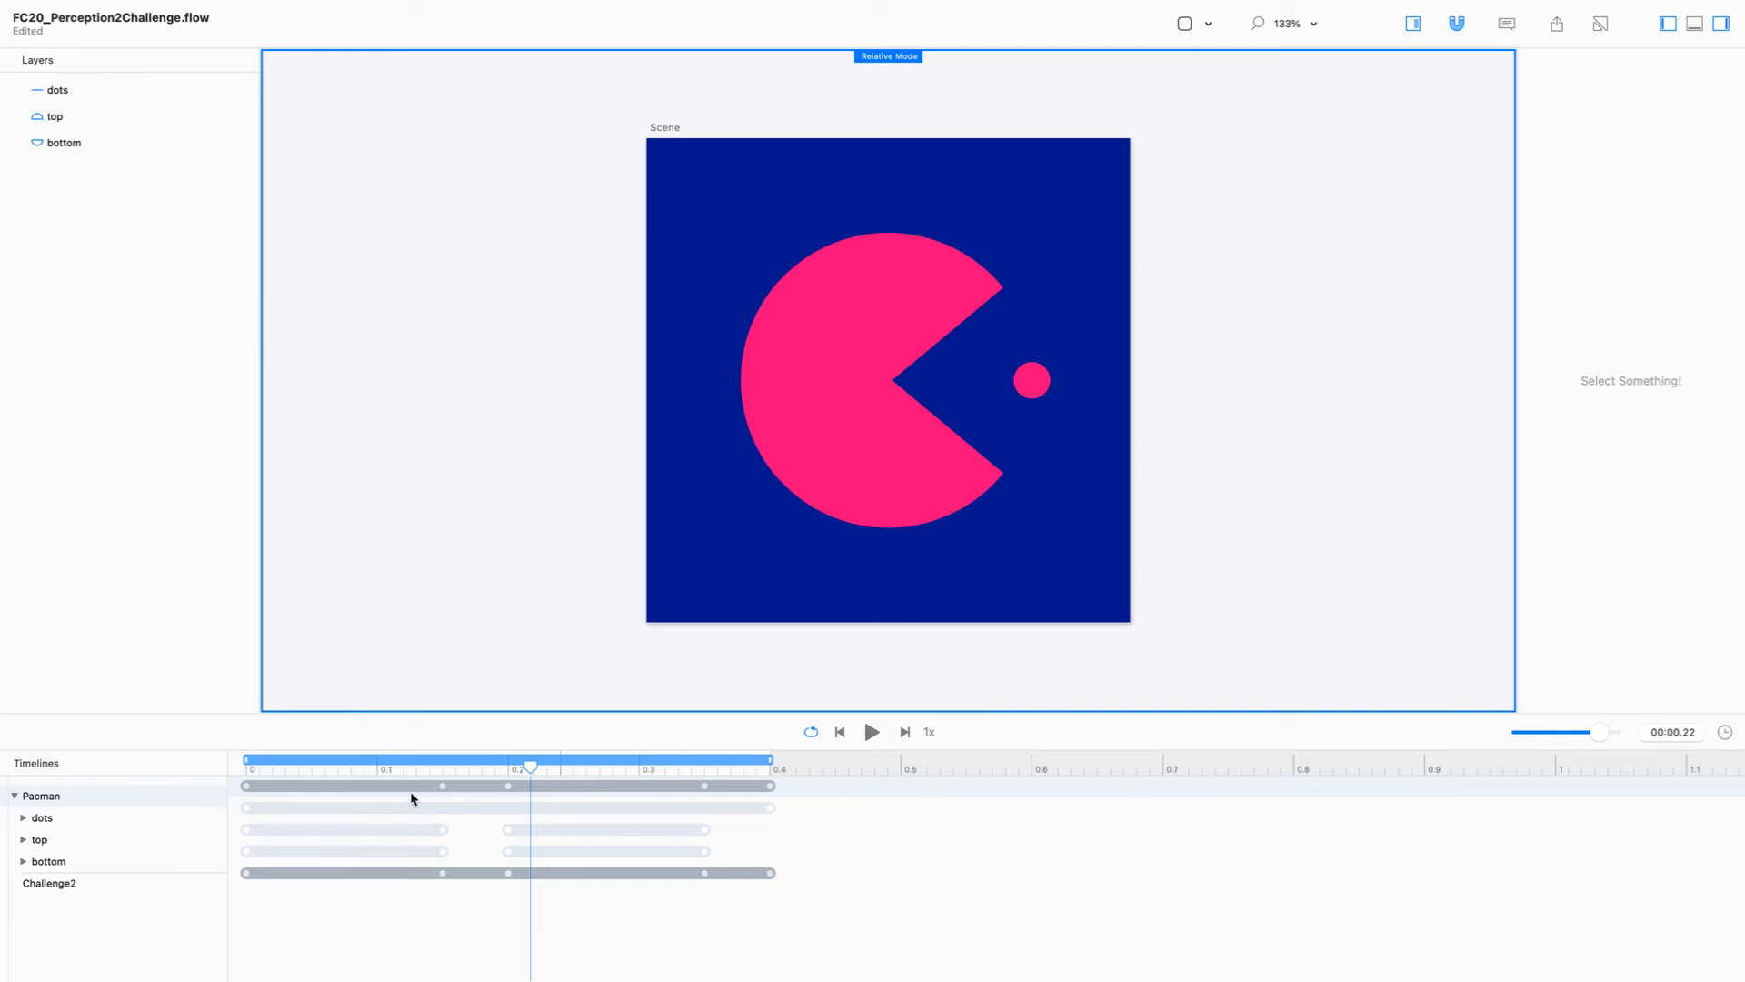
left_click(172, 880)
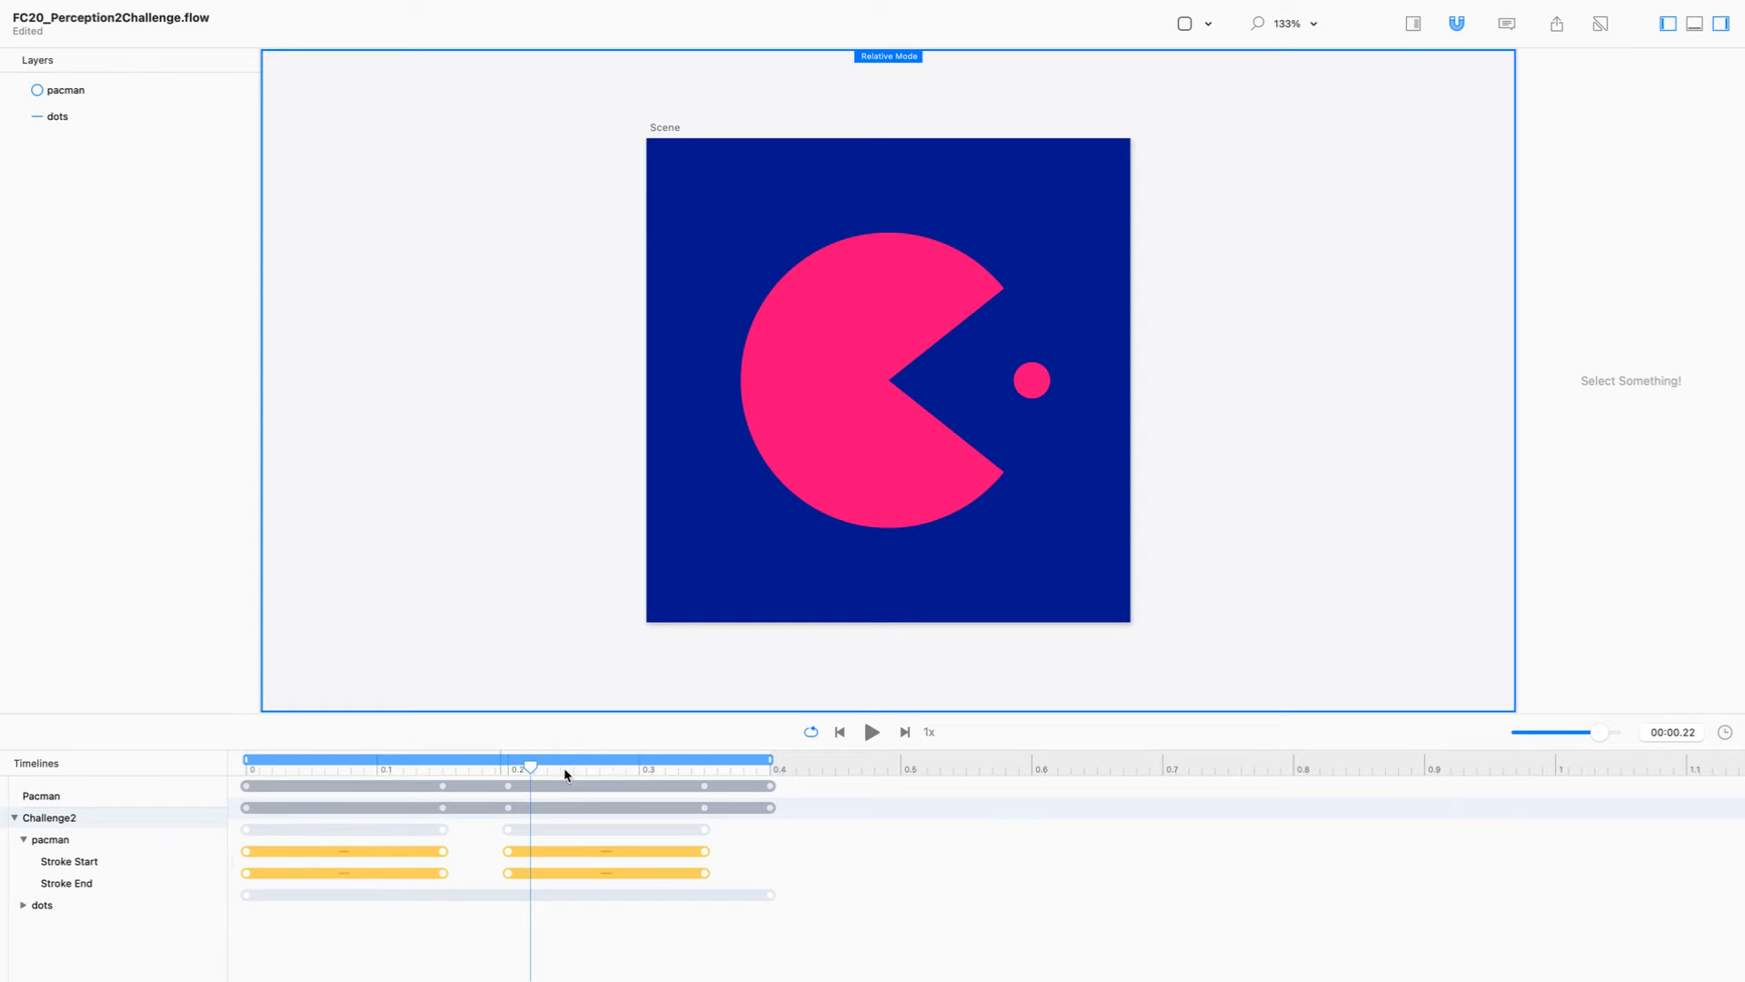
Step: Briefly play the Challenge2 animation, stop it, and duplicate the Pacman timeline
left_click(870, 735)
left_click(871, 734)
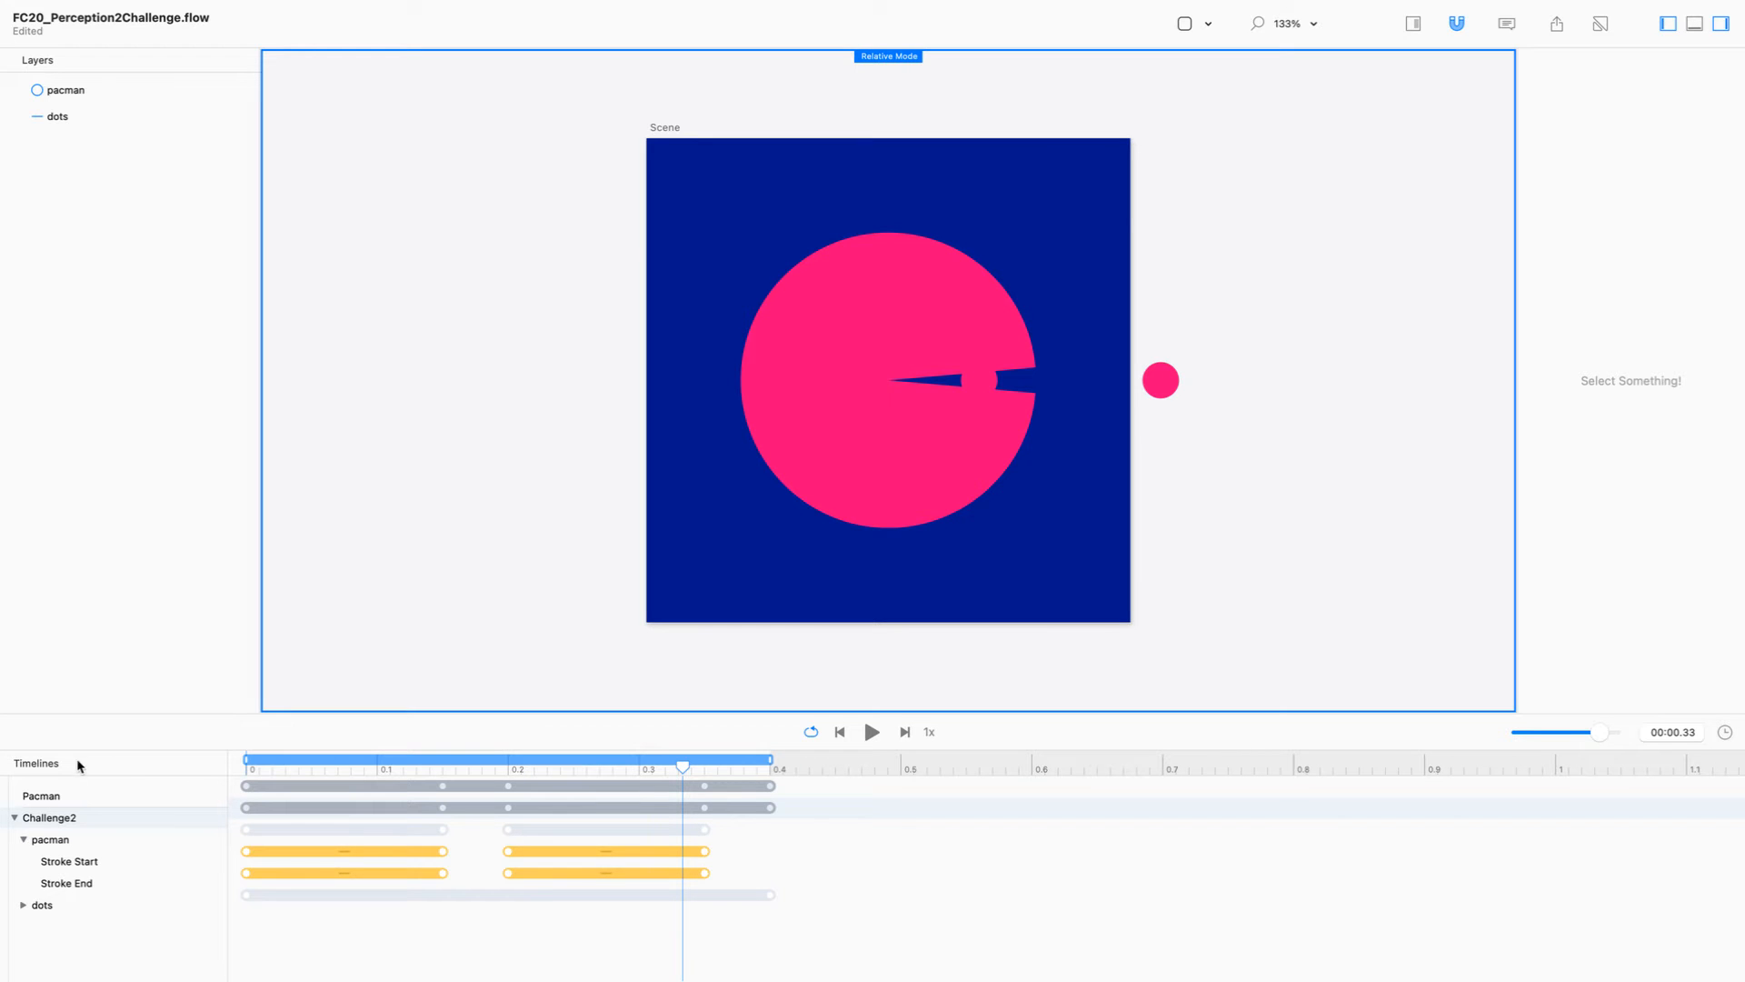
left_click(100, 798)
right_click(102, 797)
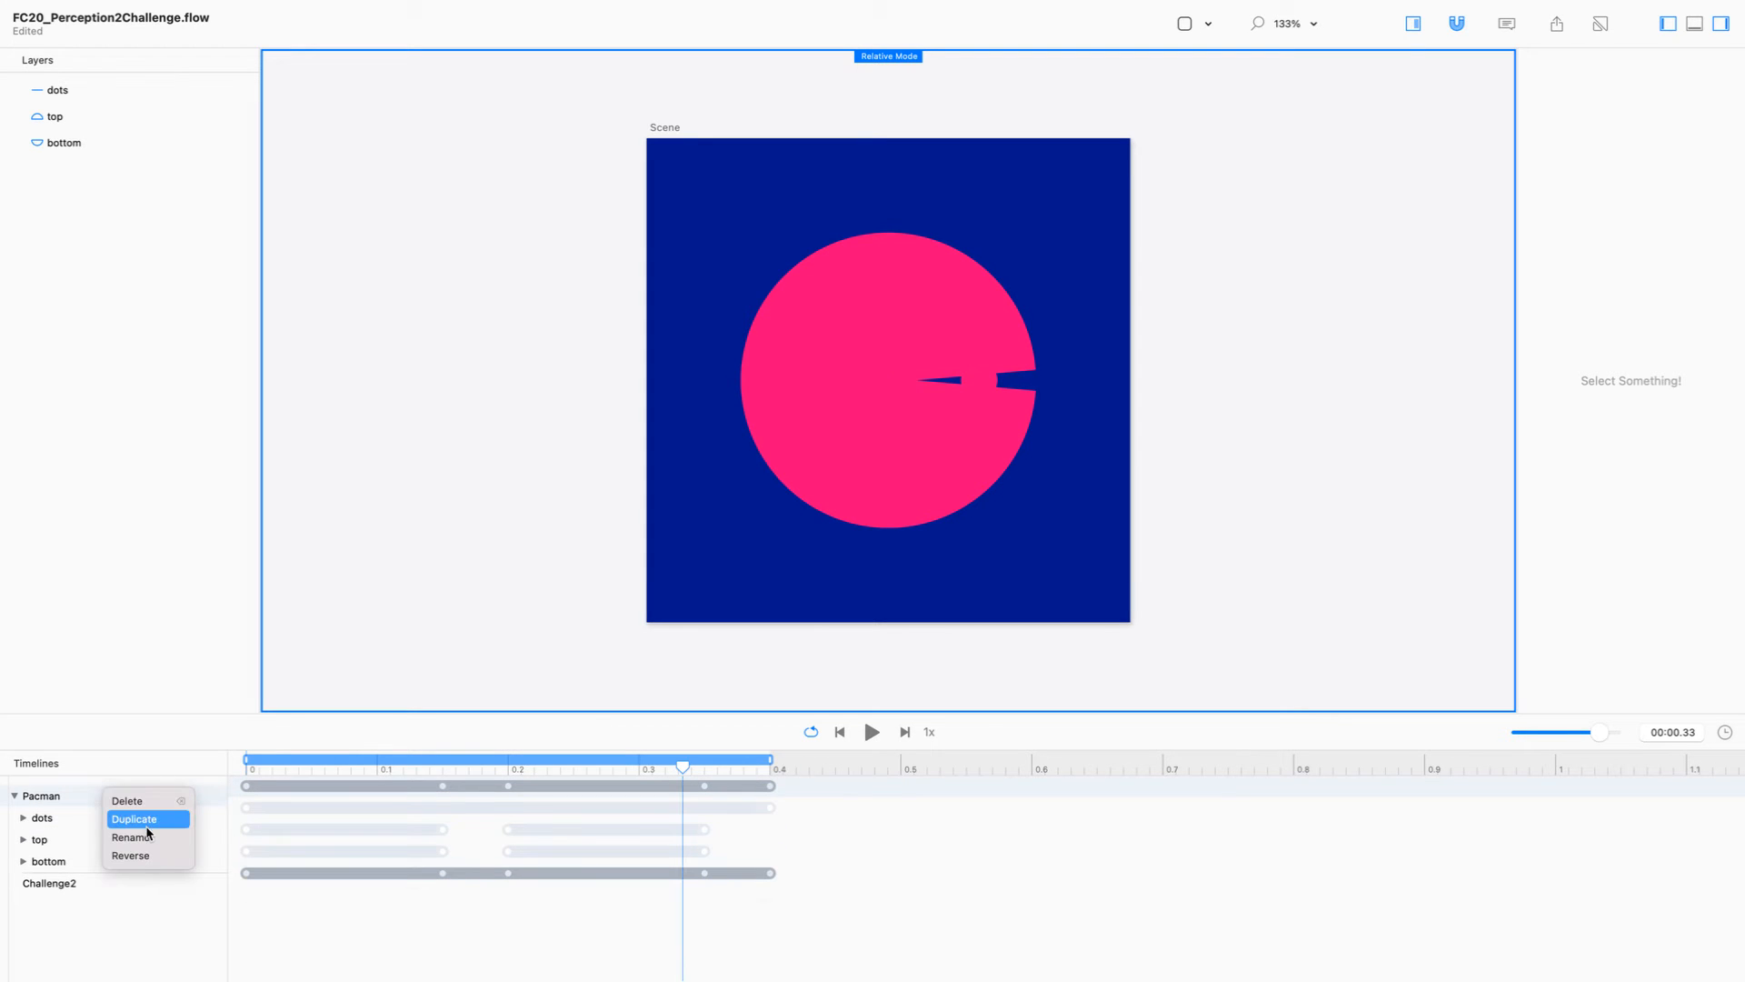
left_click(144, 823)
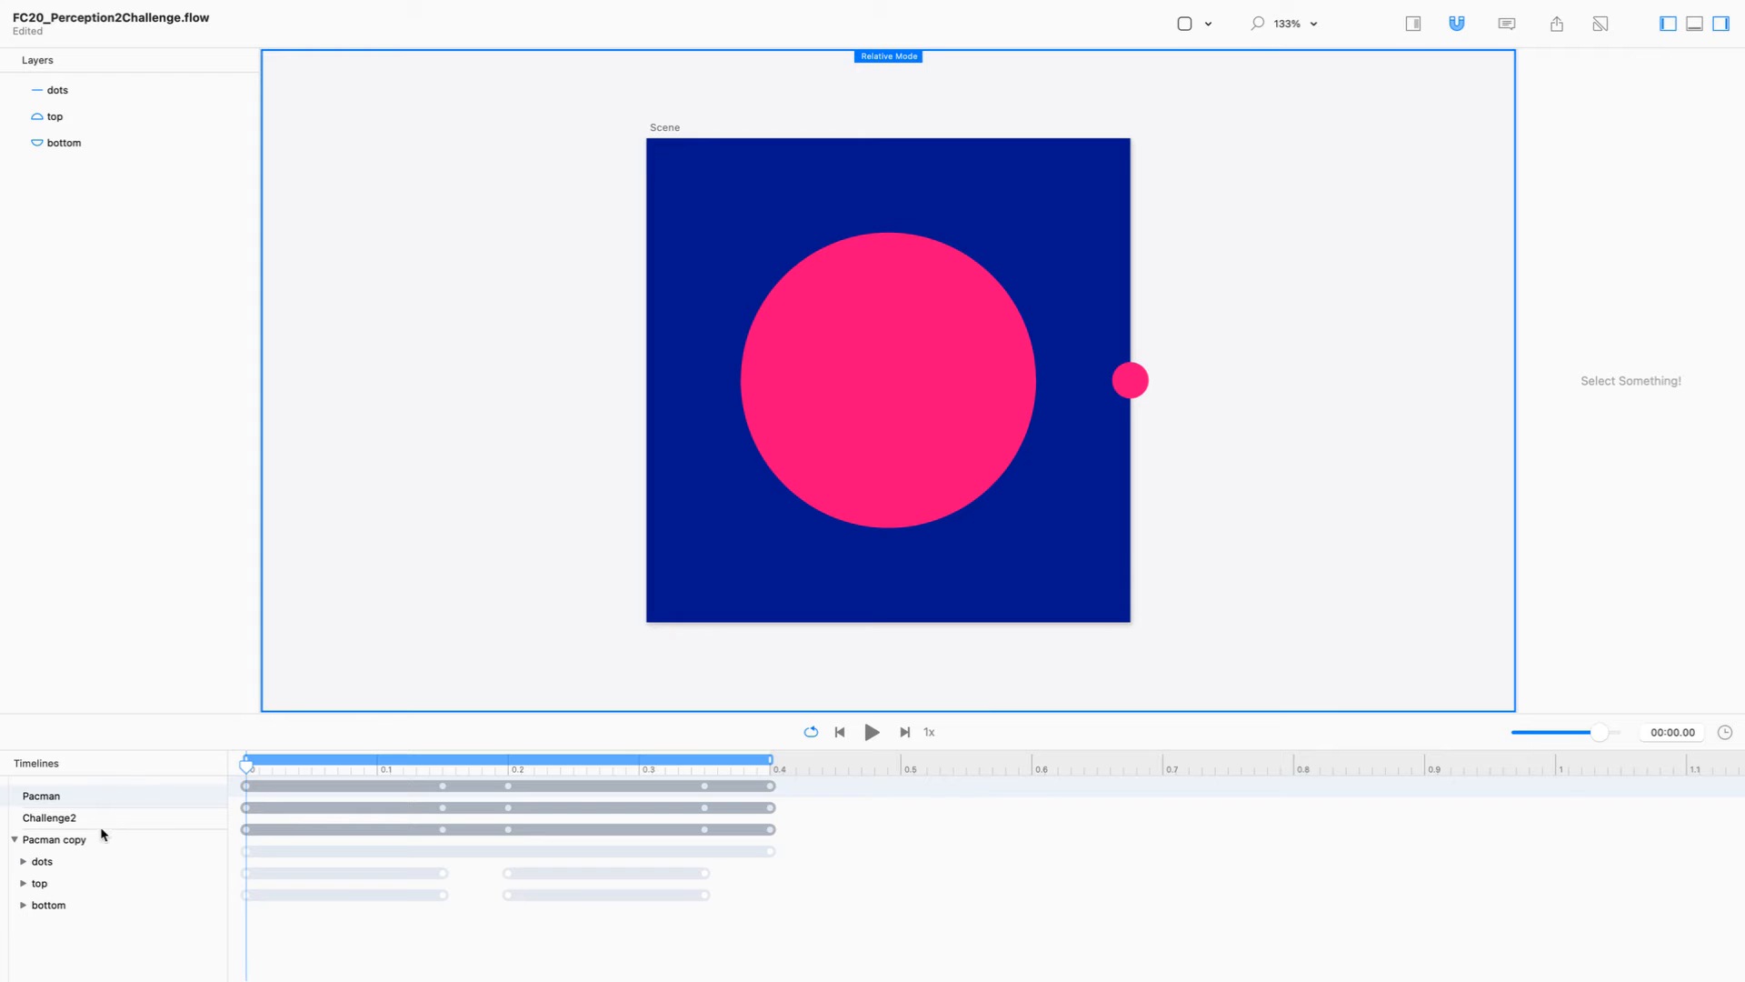
Step: Rename the duplicated Pacman timeline to Challenge3
left_click(80, 842)
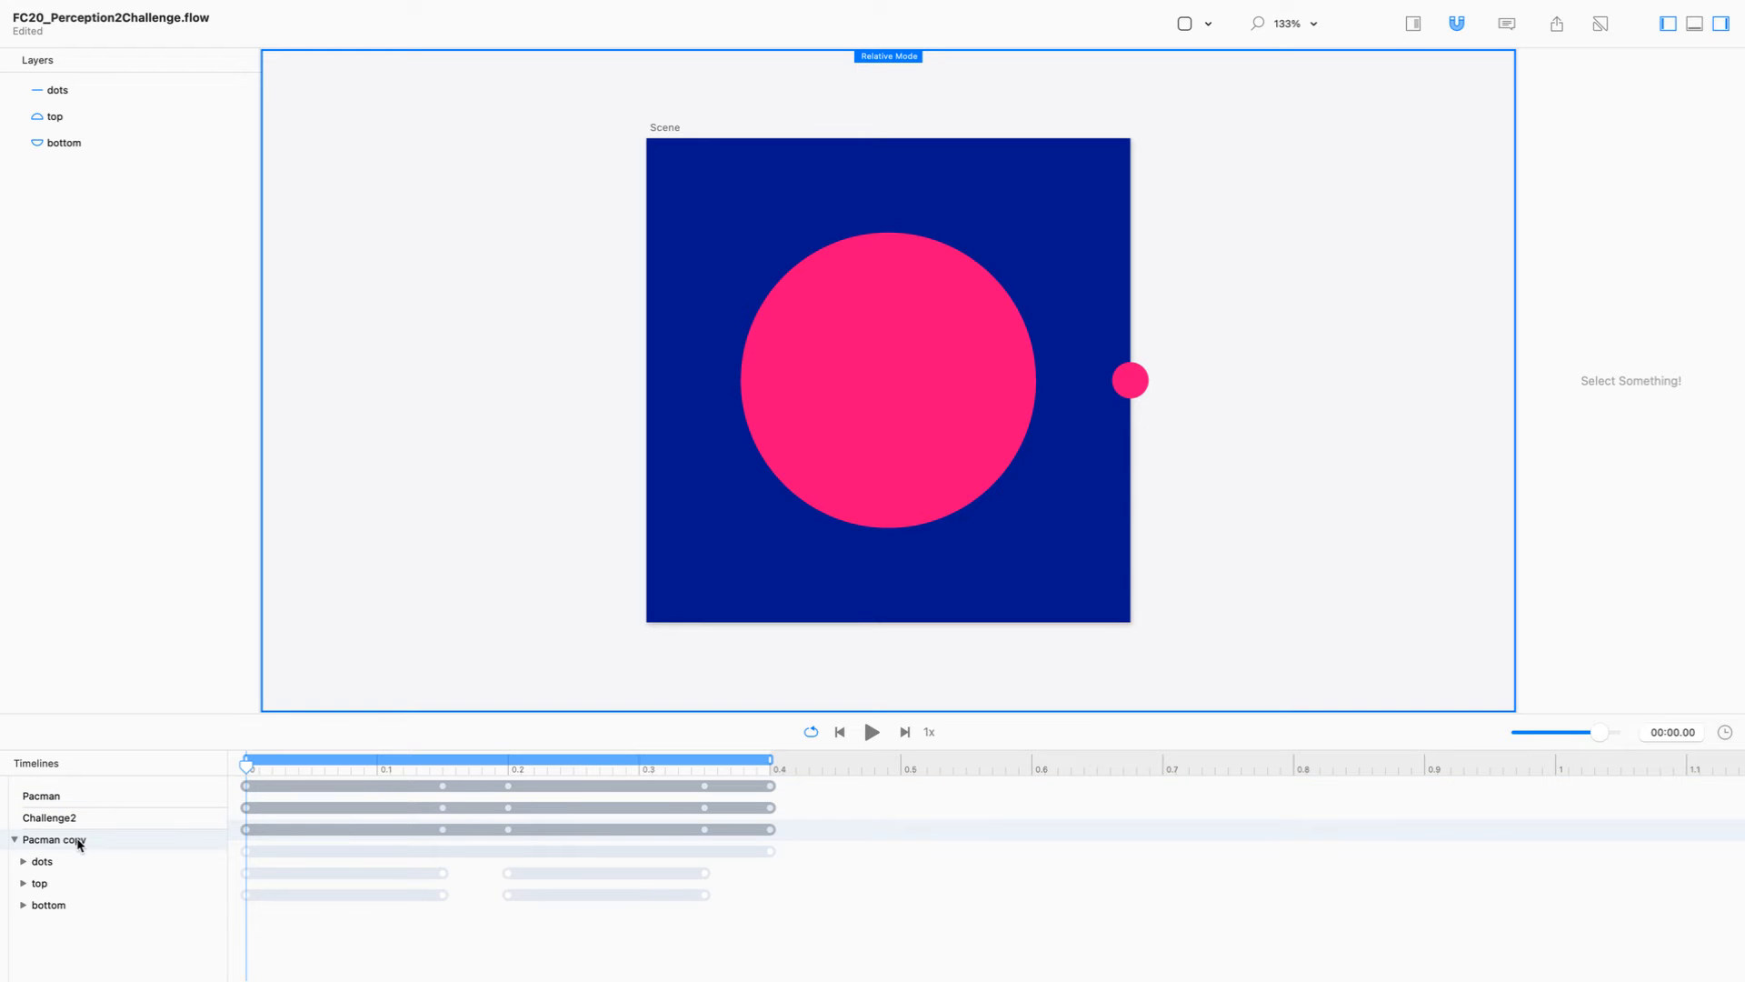
double_click(78, 841)
type("Challen")
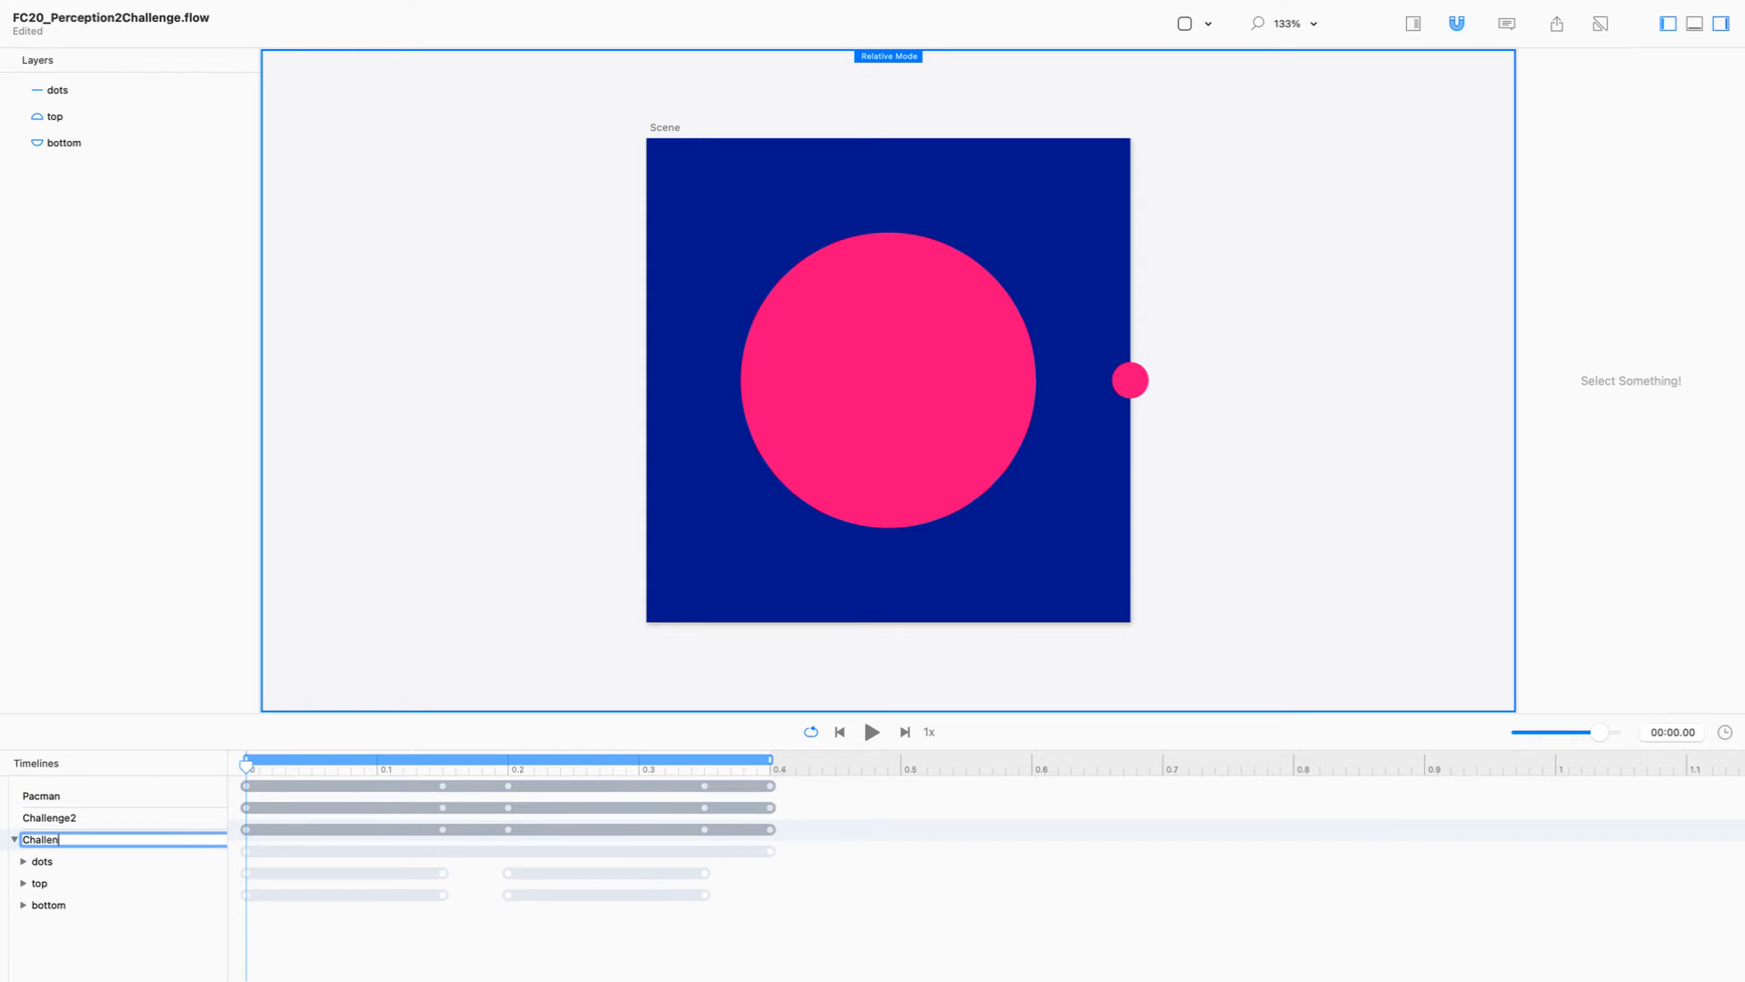
type("ge3")
key("Return")
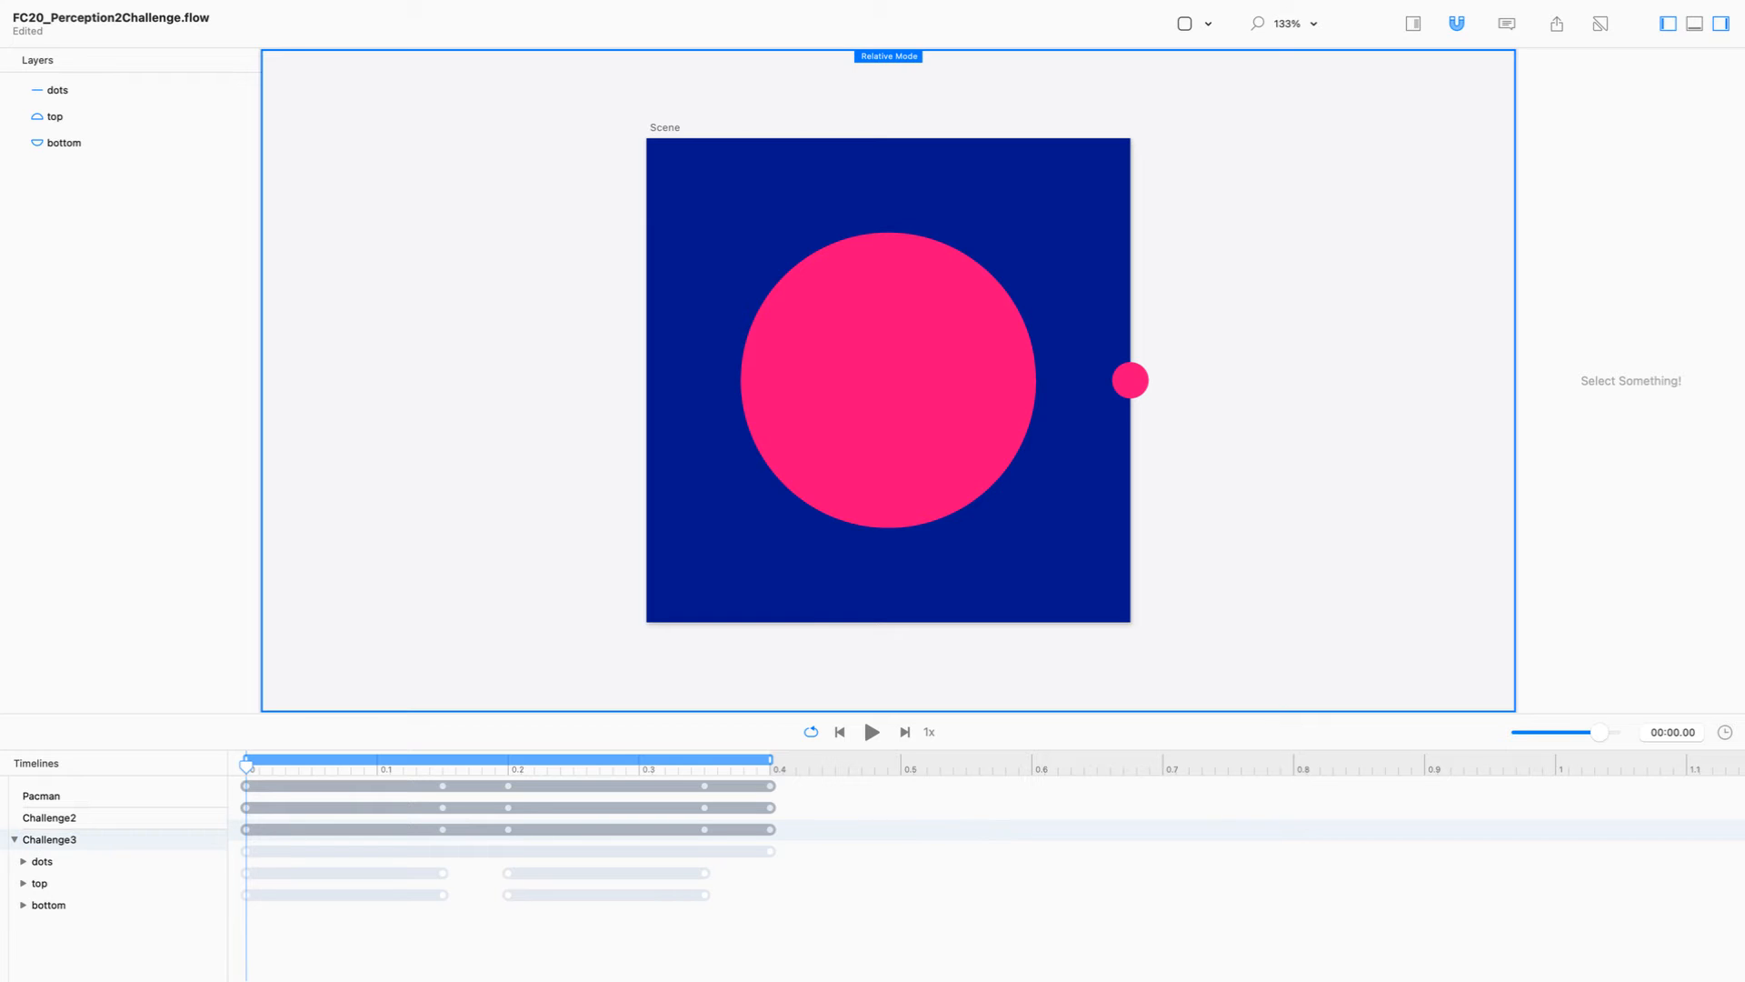
Step: Delete the top and bottom layers' tracks from the Challenge3 timeline and play it back to check
left_click(103, 883)
left_click(114, 904)
left_click(117, 882, "shift")
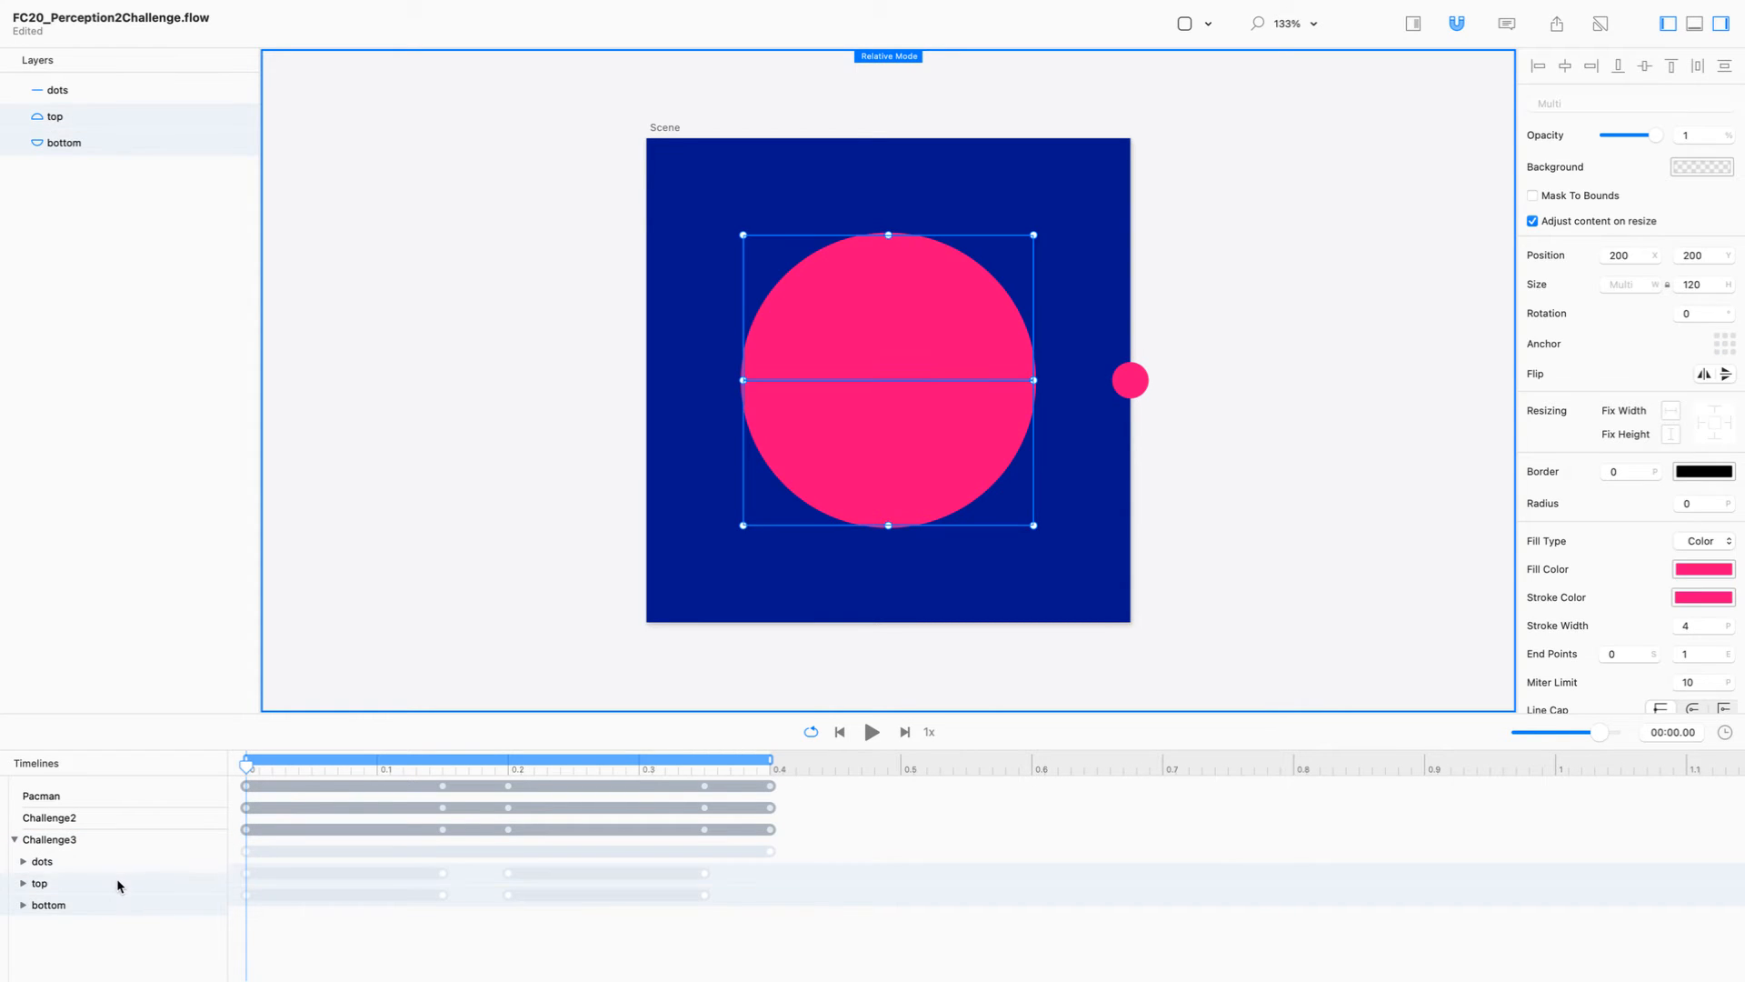
key("BackSpace")
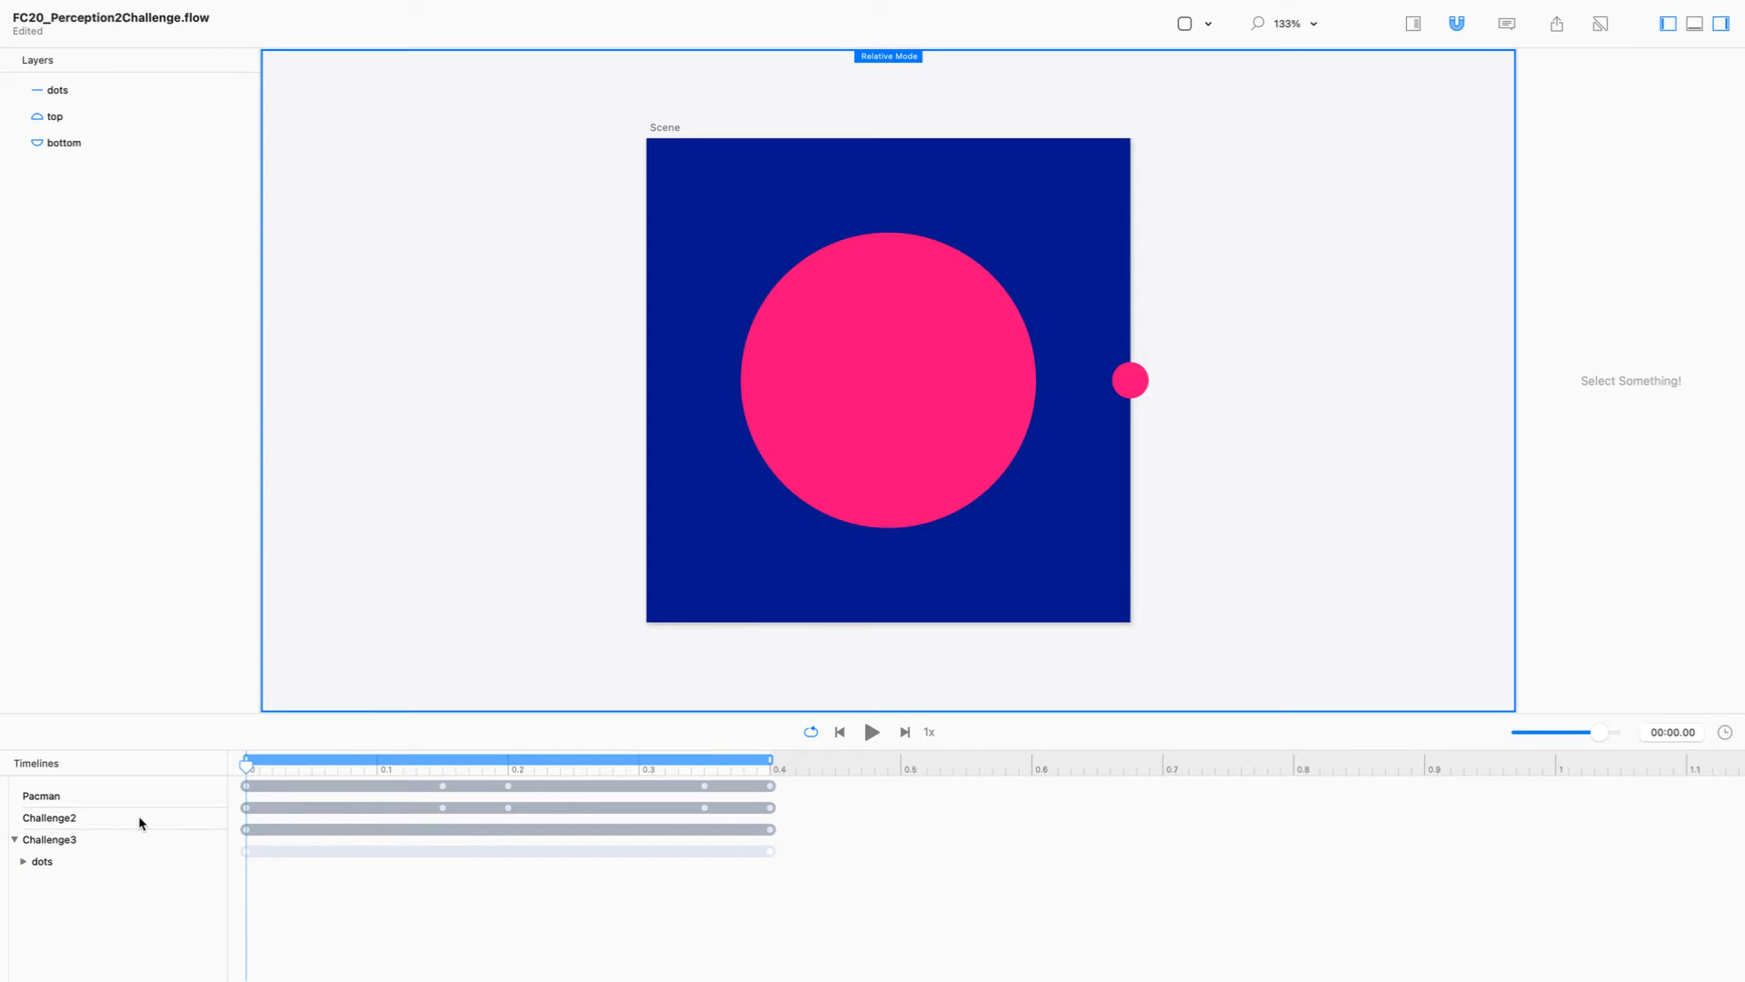
left_click(866, 736)
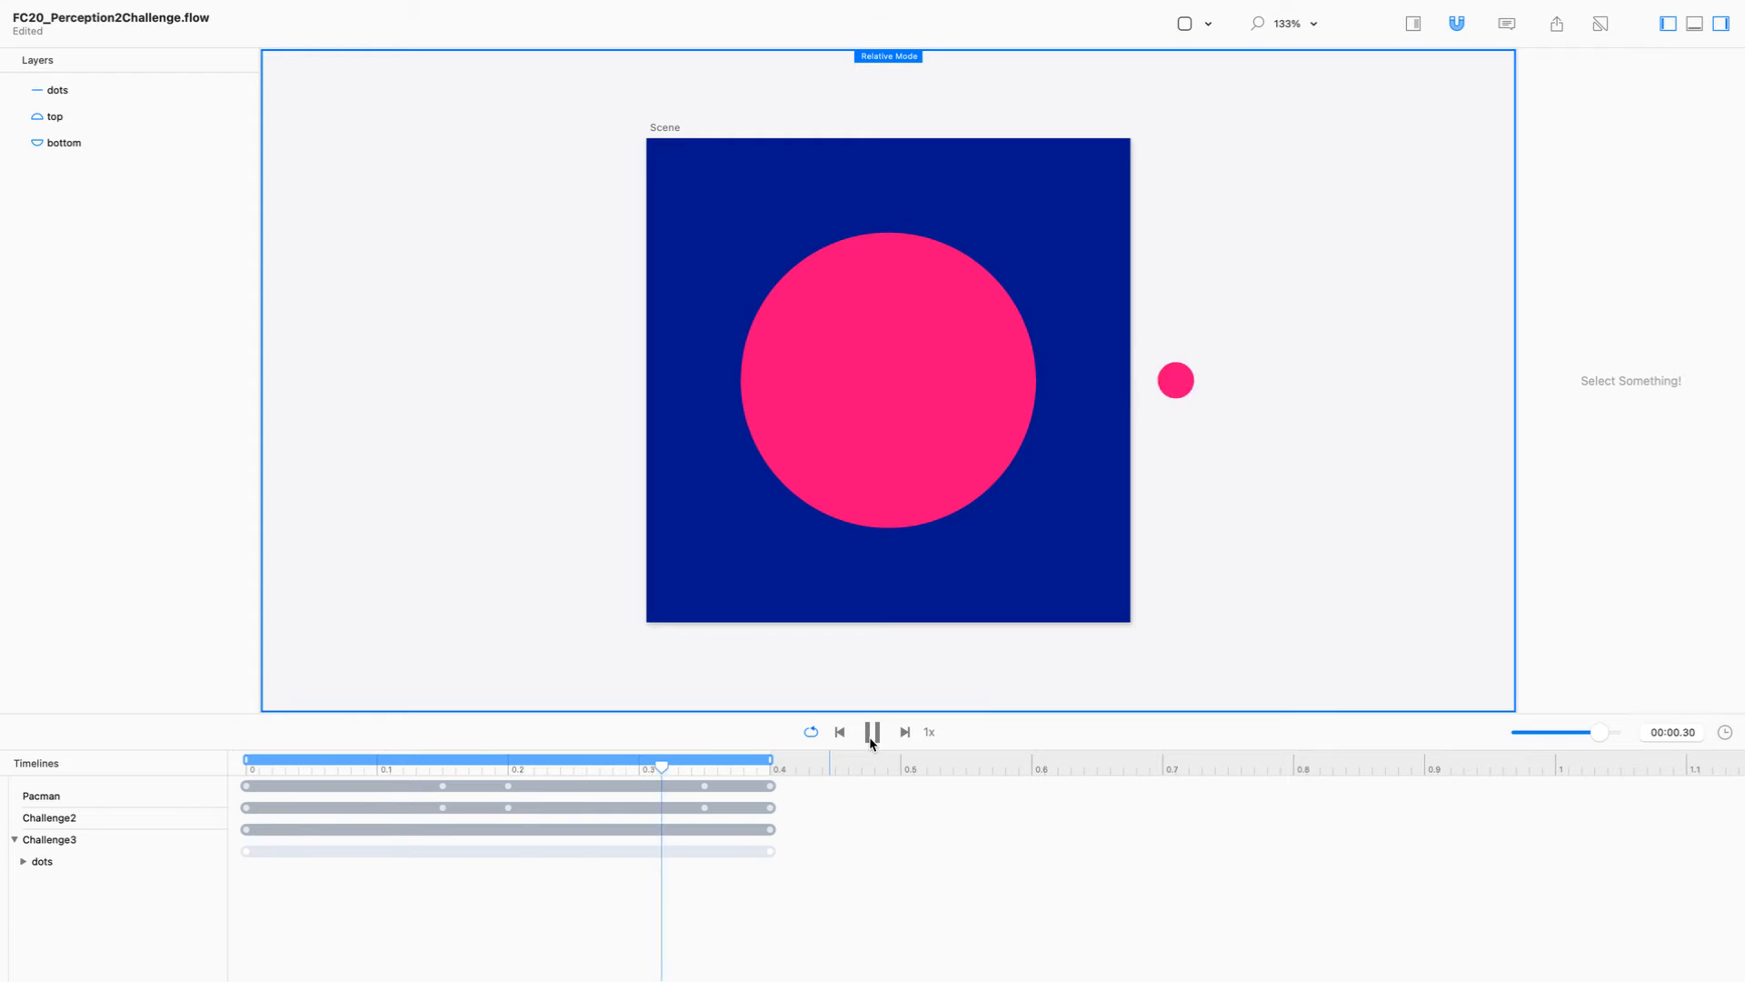
left_click(868, 736)
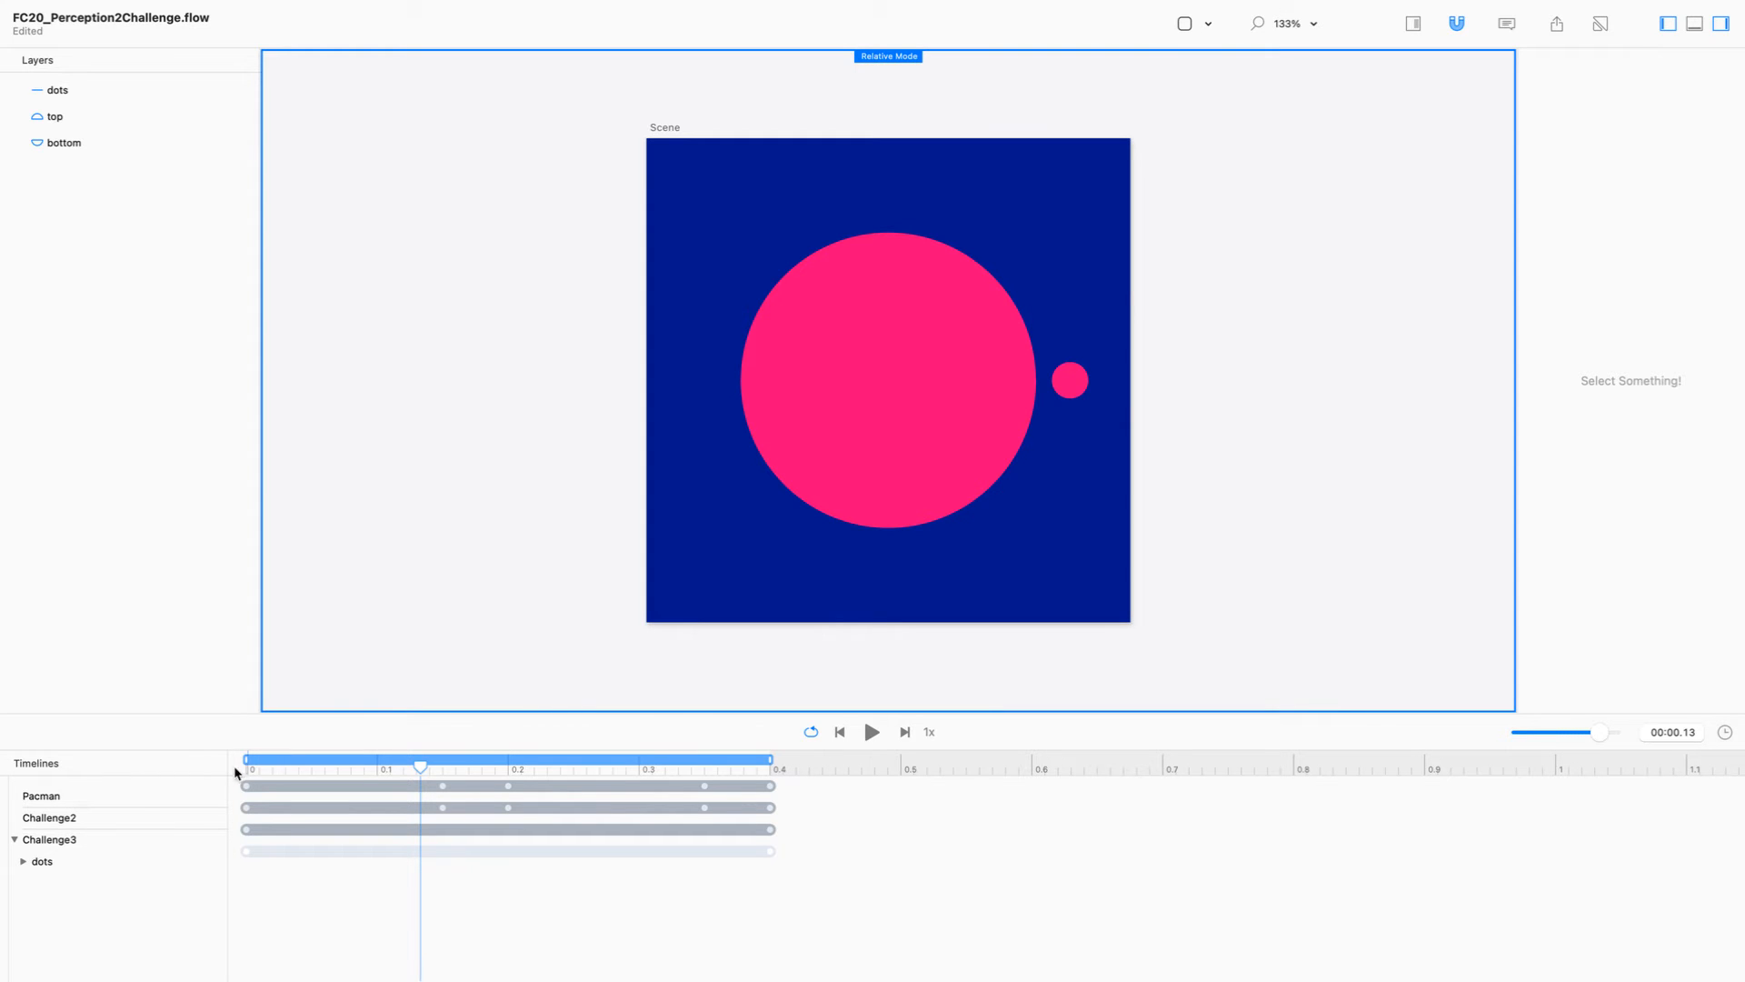
Step: Copy the pacman circle layer from the Challenge2 timeline
left_click(139, 816)
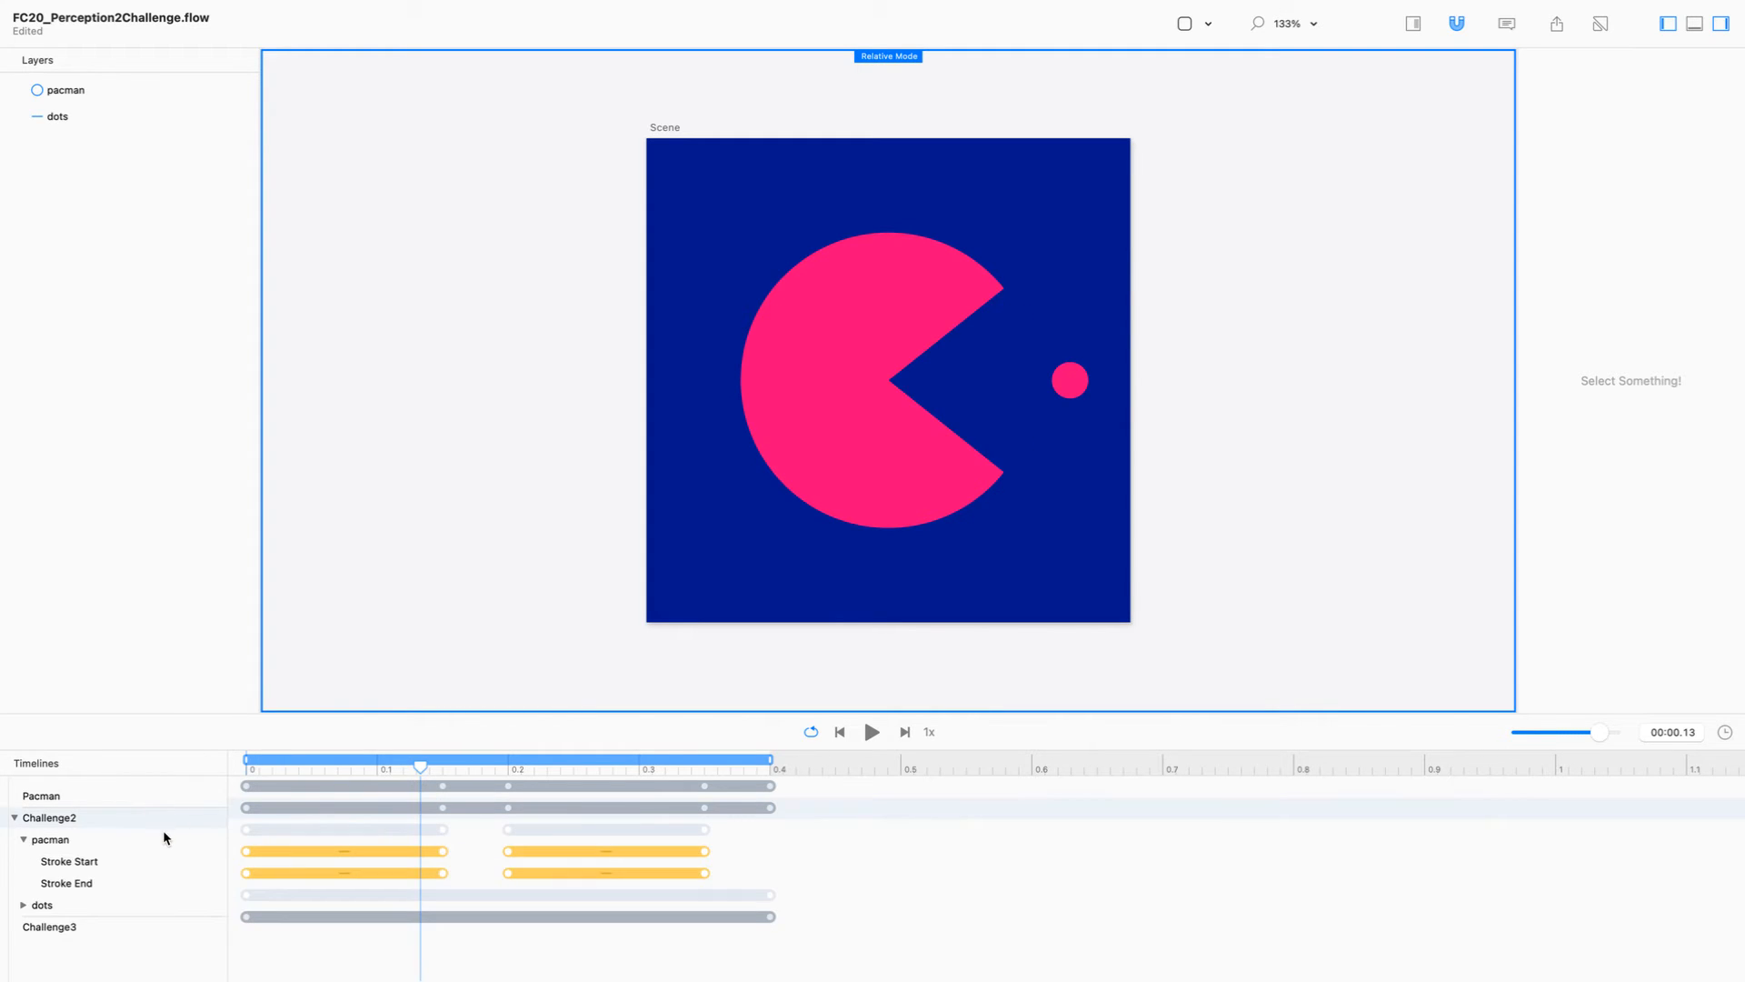
left_click(164, 837)
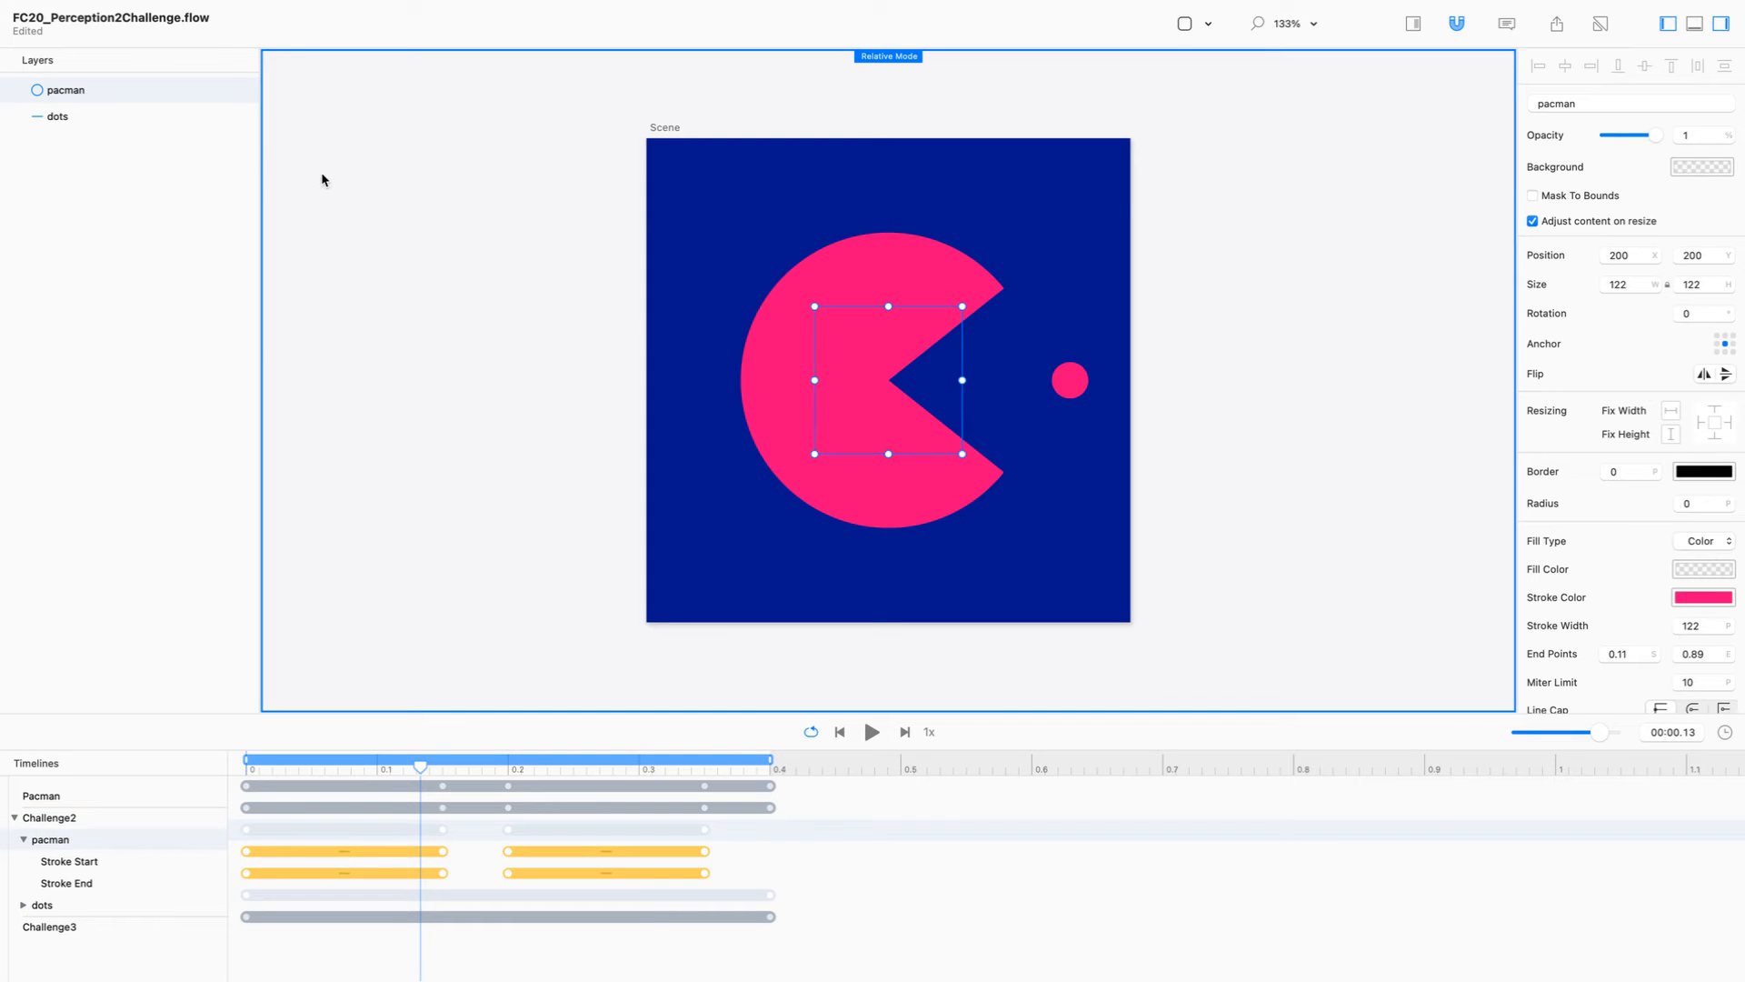
right_click(138, 98)
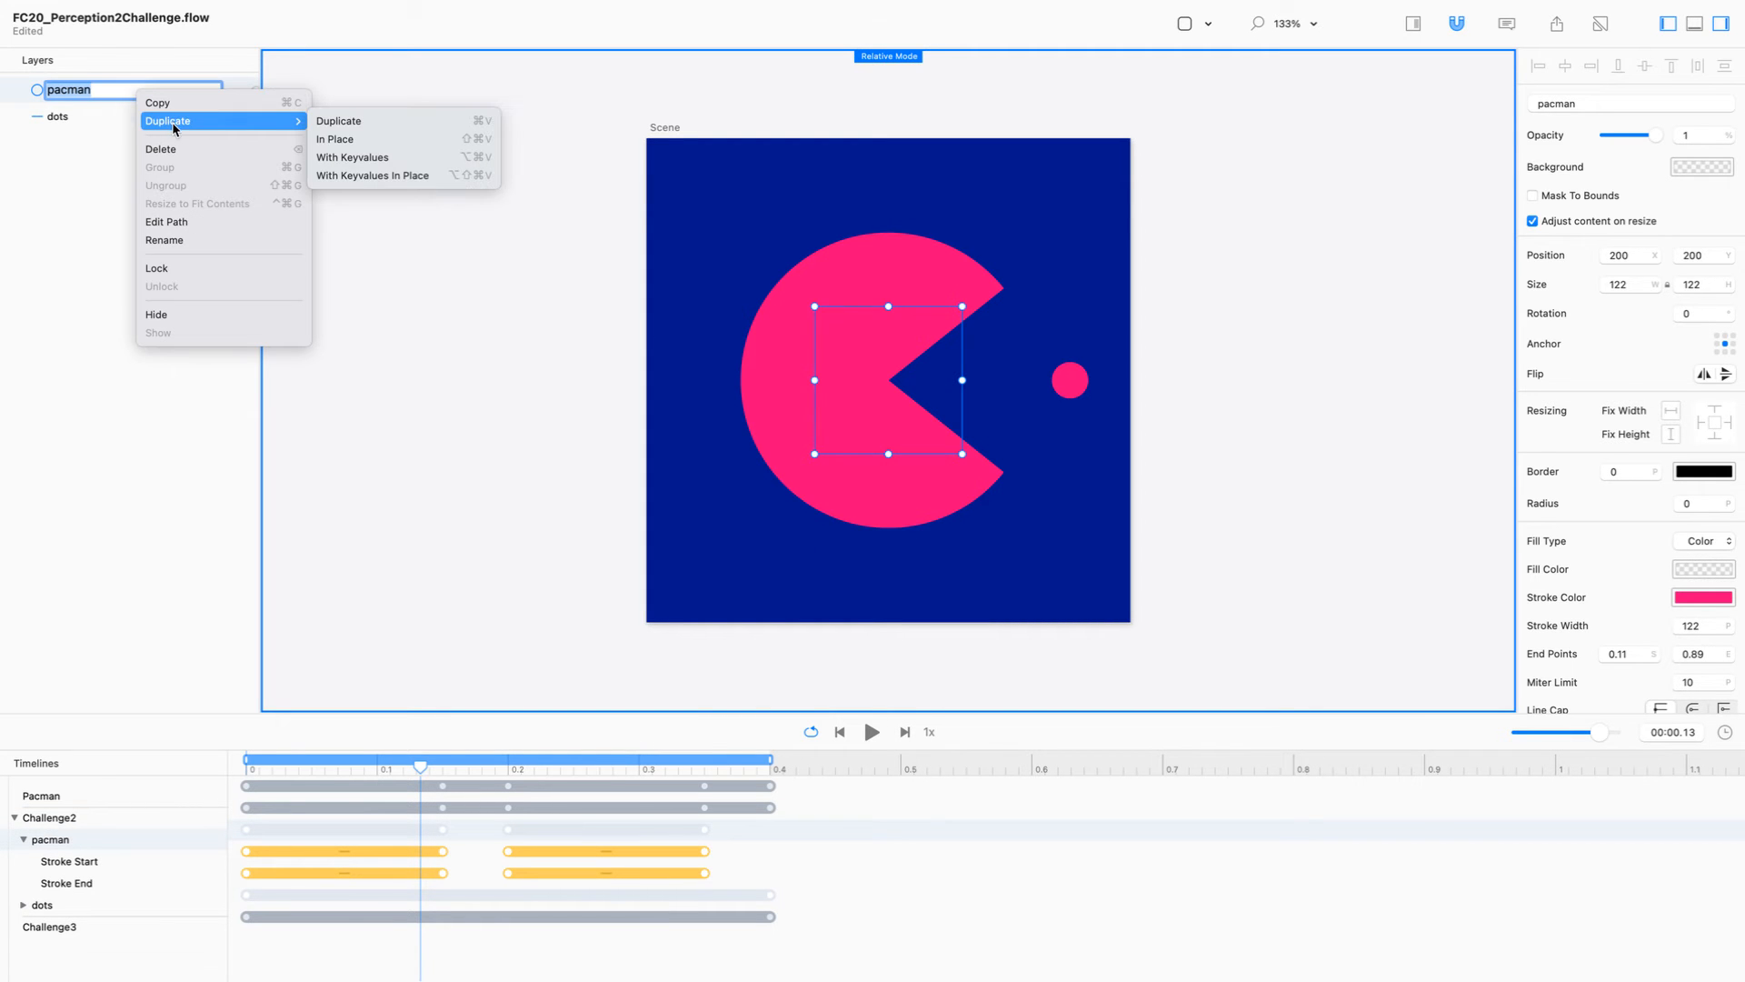
double_click(152, 91)
left_click(145, 117)
right_click(211, 91)
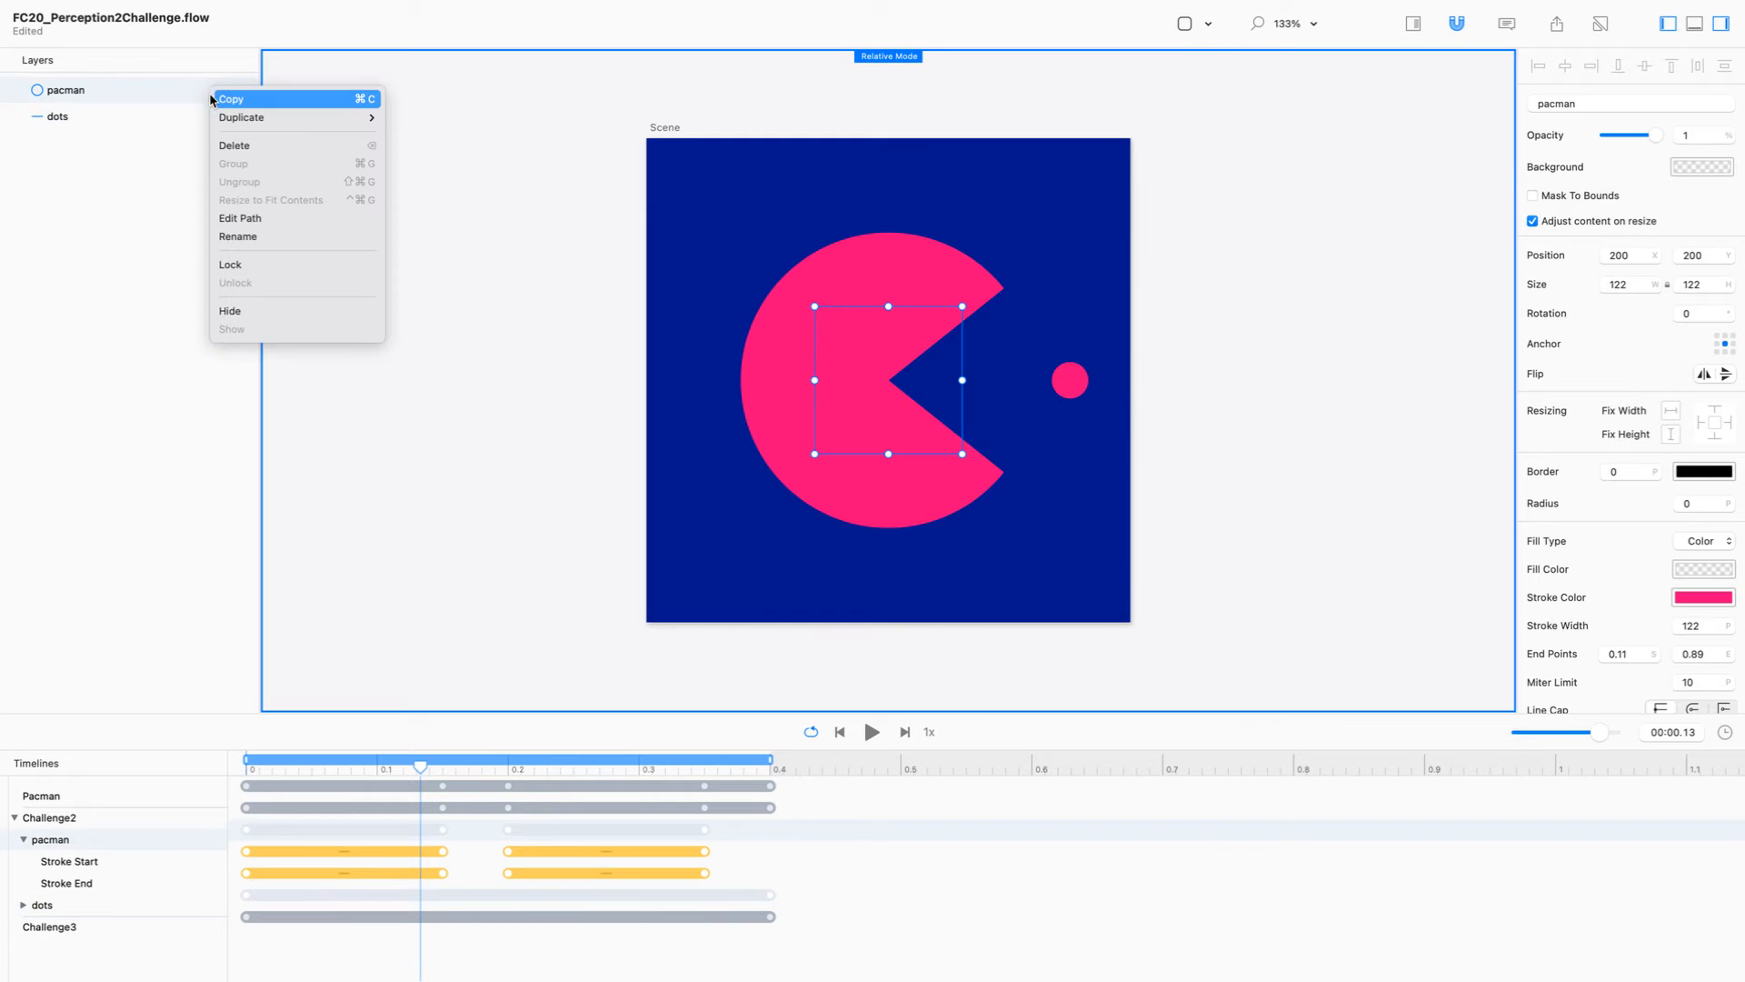
left_click(218, 100)
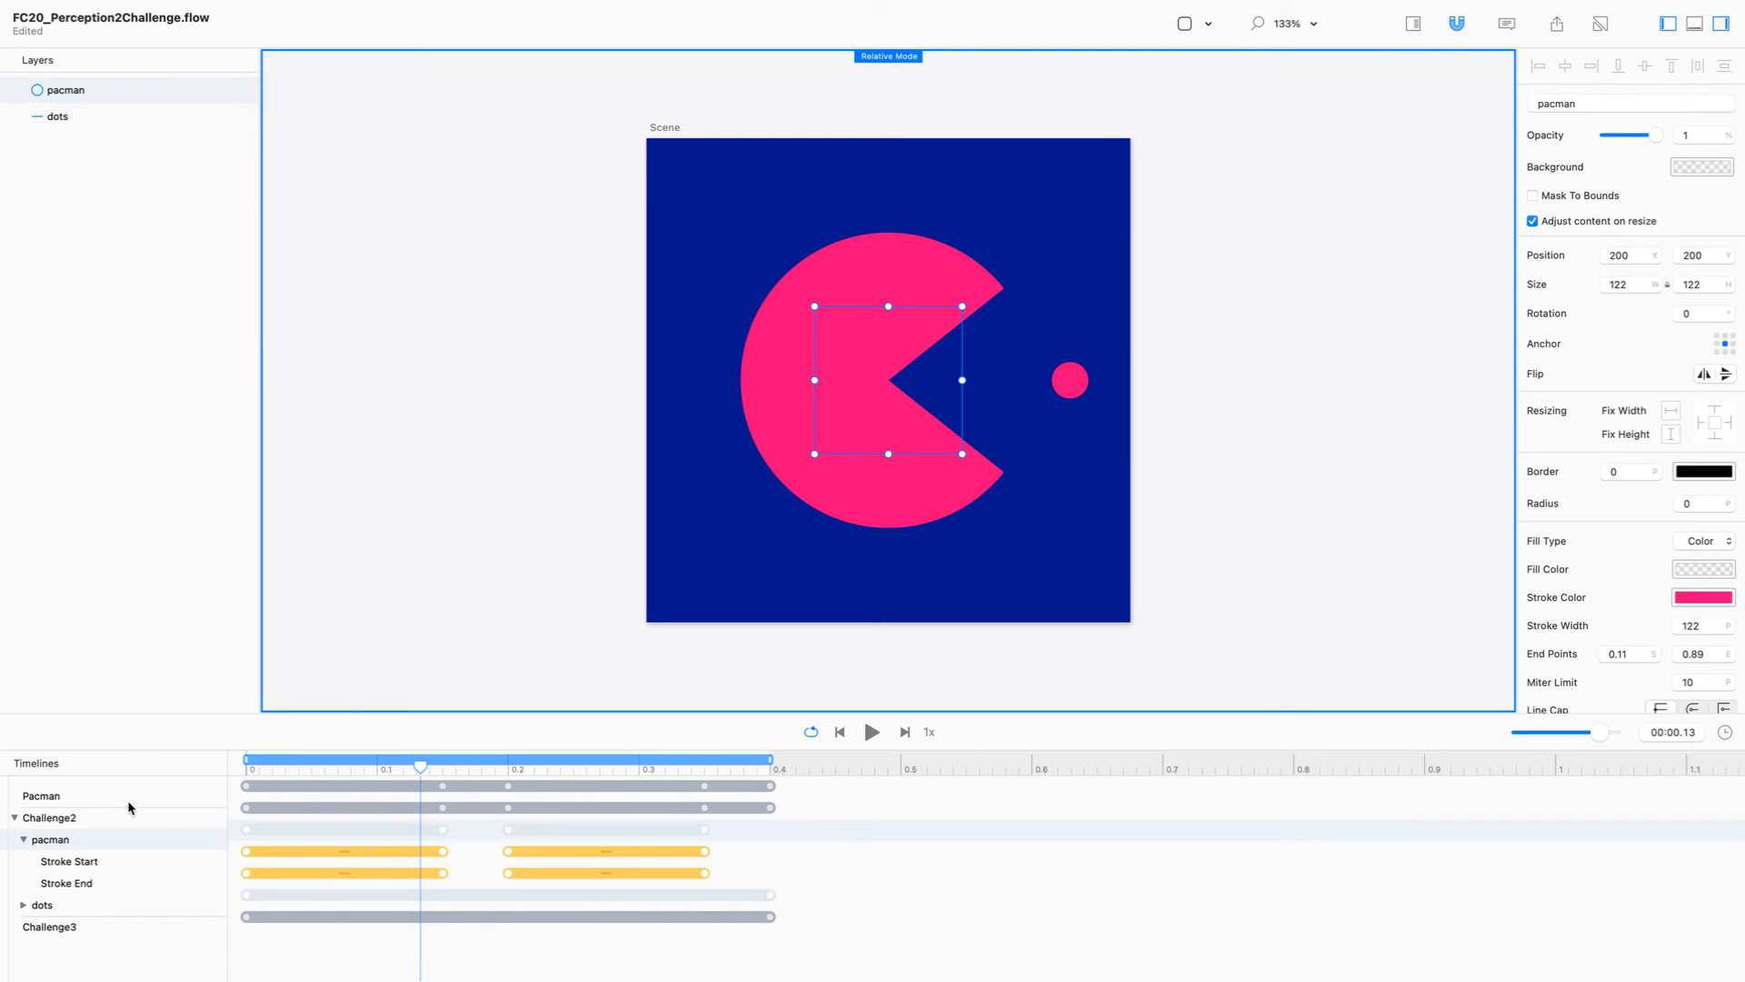
Step: Return Challenge3 to time 0 and paste the copied pacman circle in place without its keyvalues
left_click(87, 934)
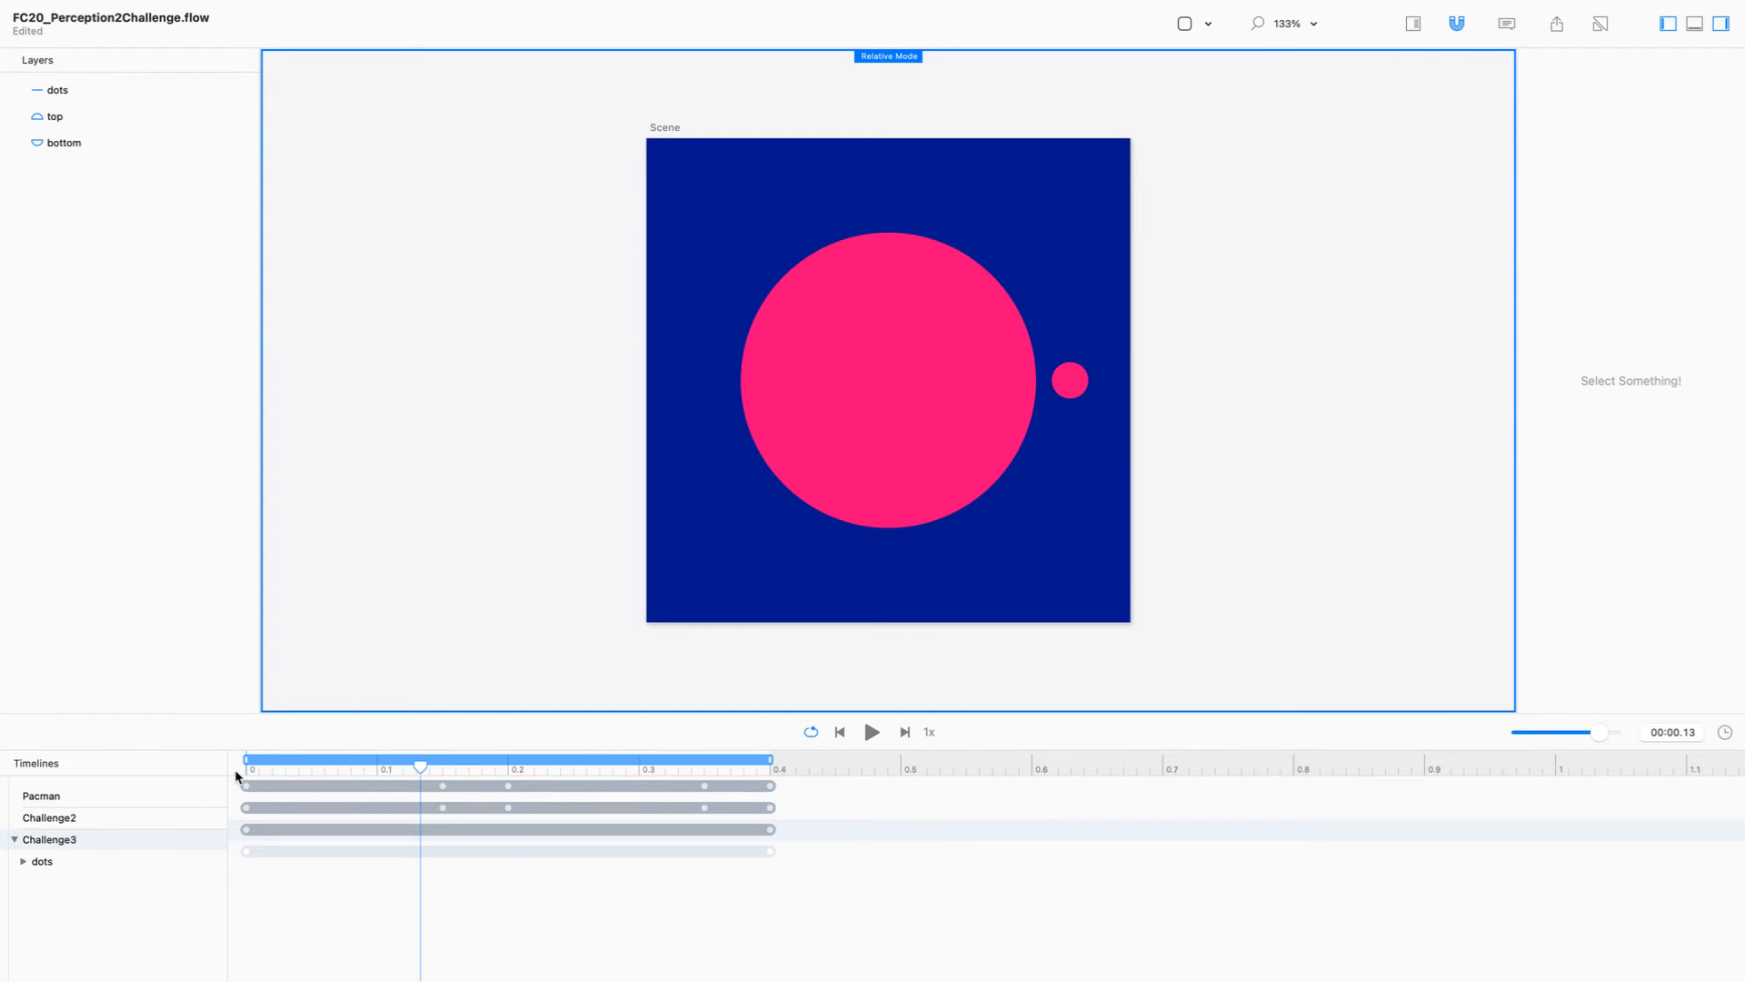
left_click_drag(423, 769, 106, 746)
left_click(148, 10)
mouse_move(262, 128)
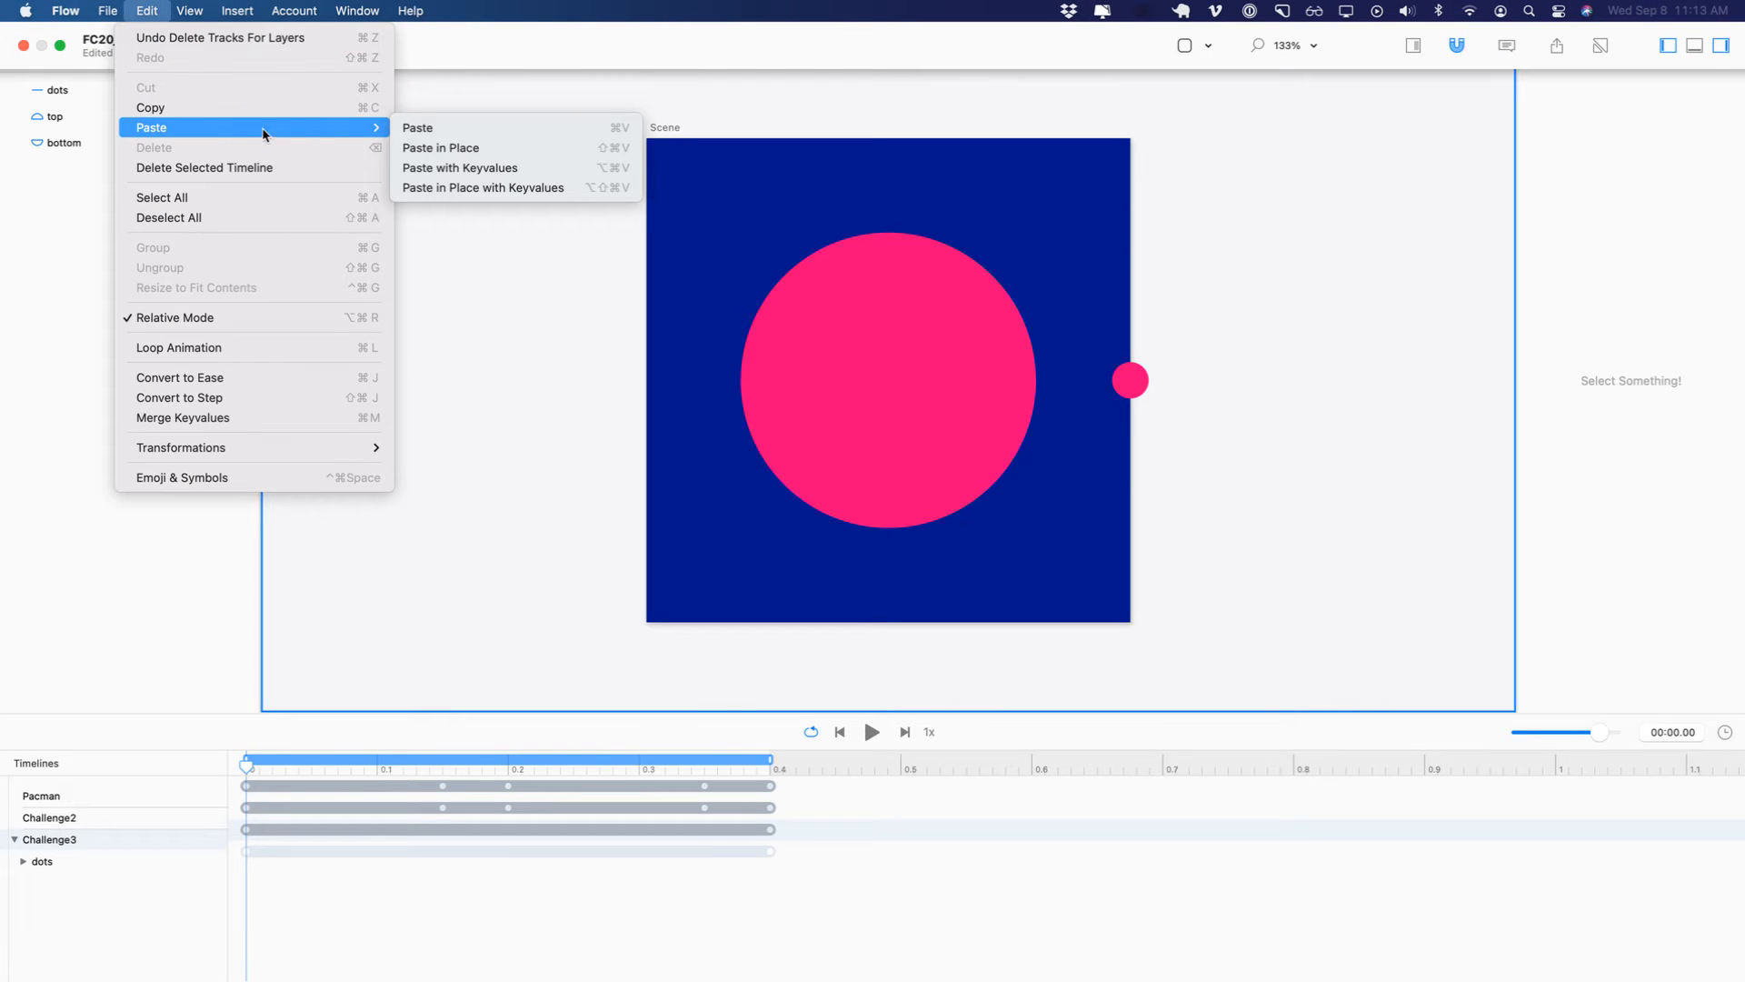
left_click(500, 148)
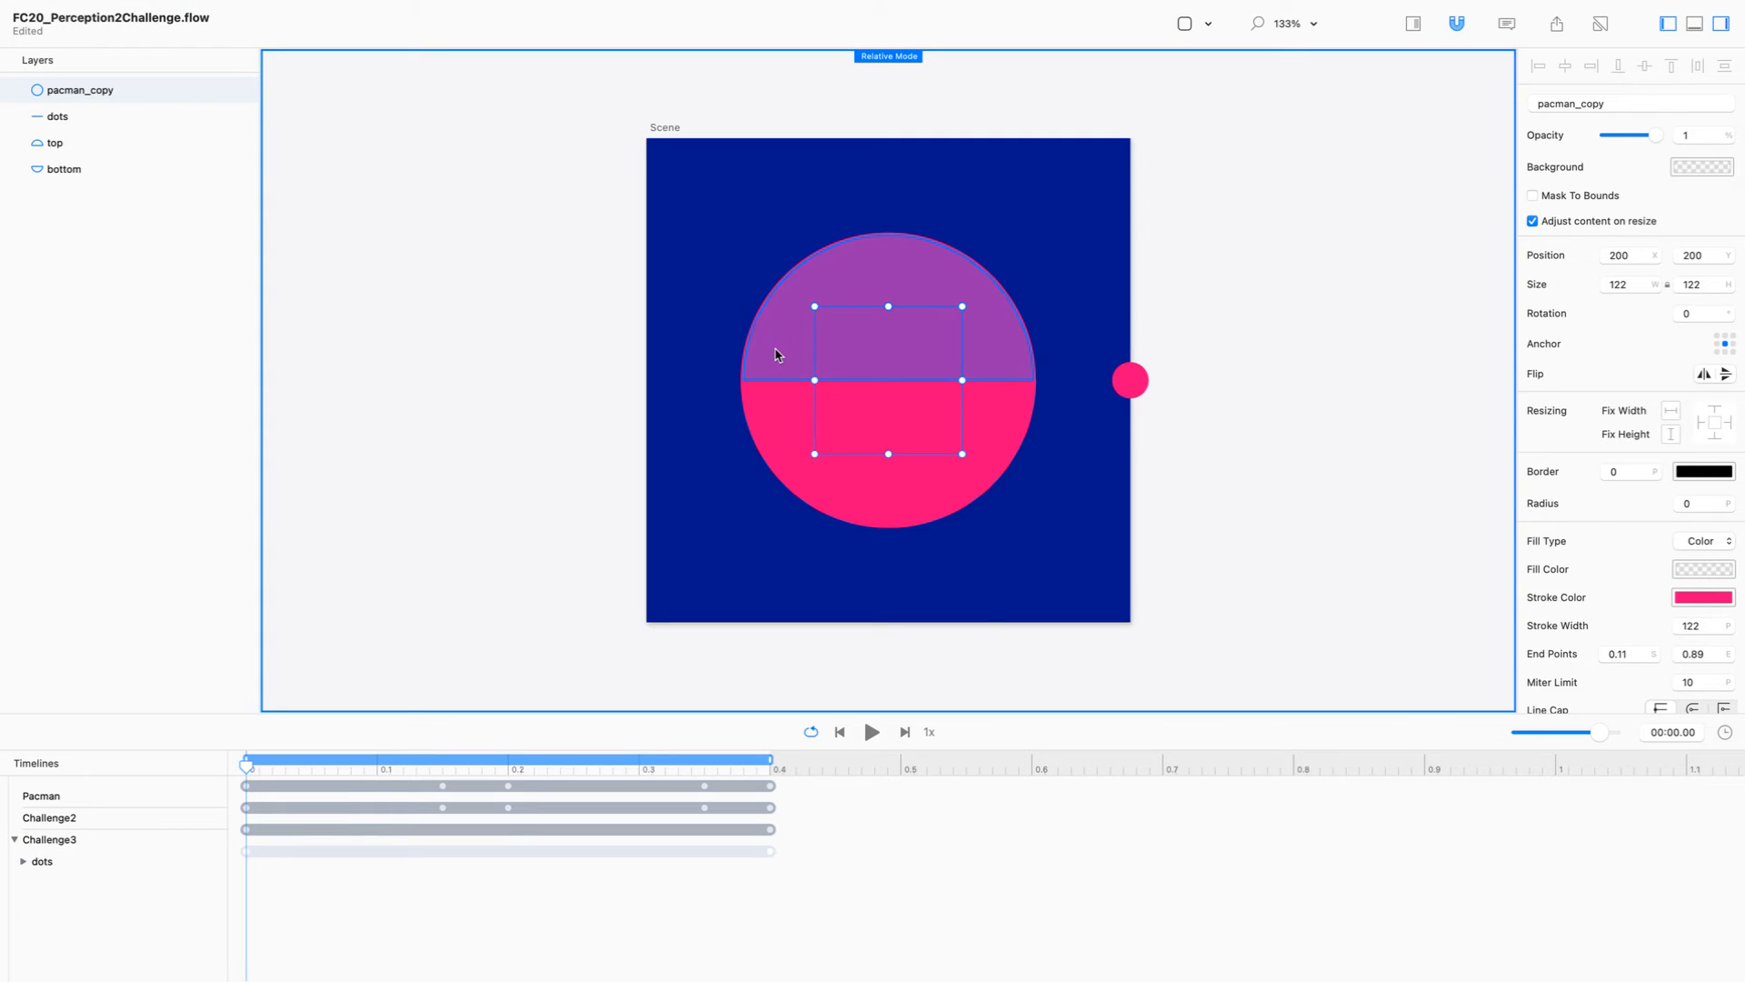
double_click(106, 91)
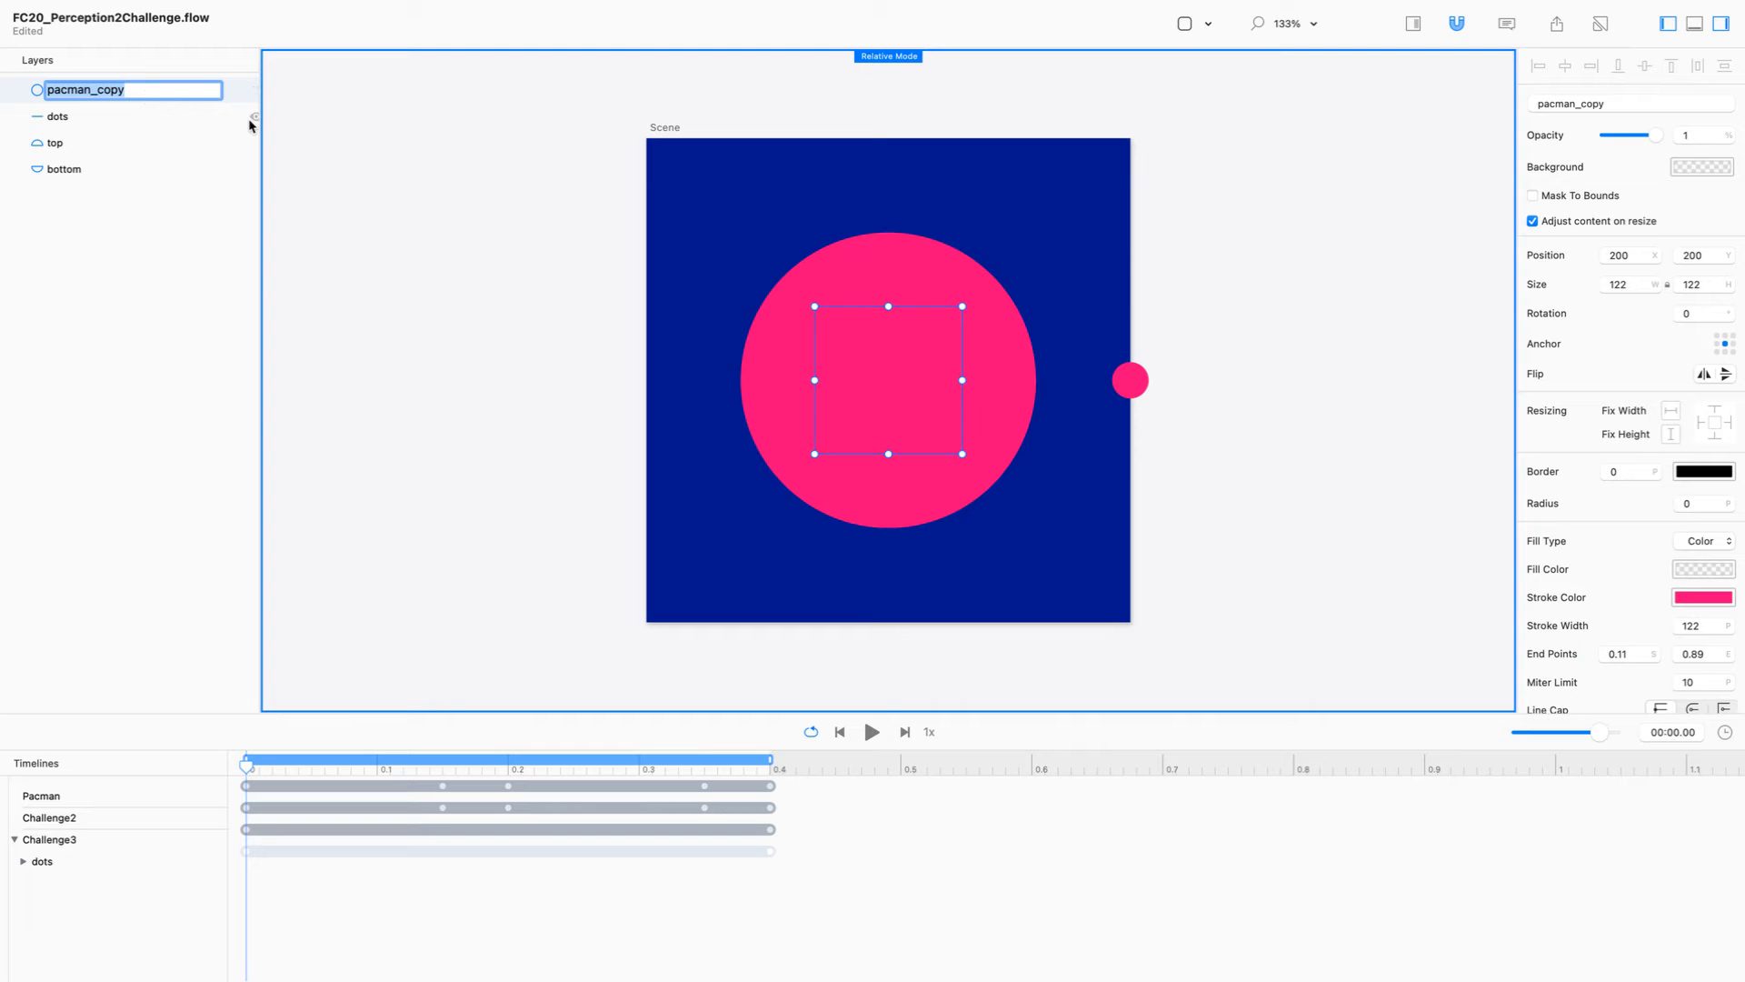
key("Return")
left_click_drag(888, 372, 652, 320)
key("super+z")
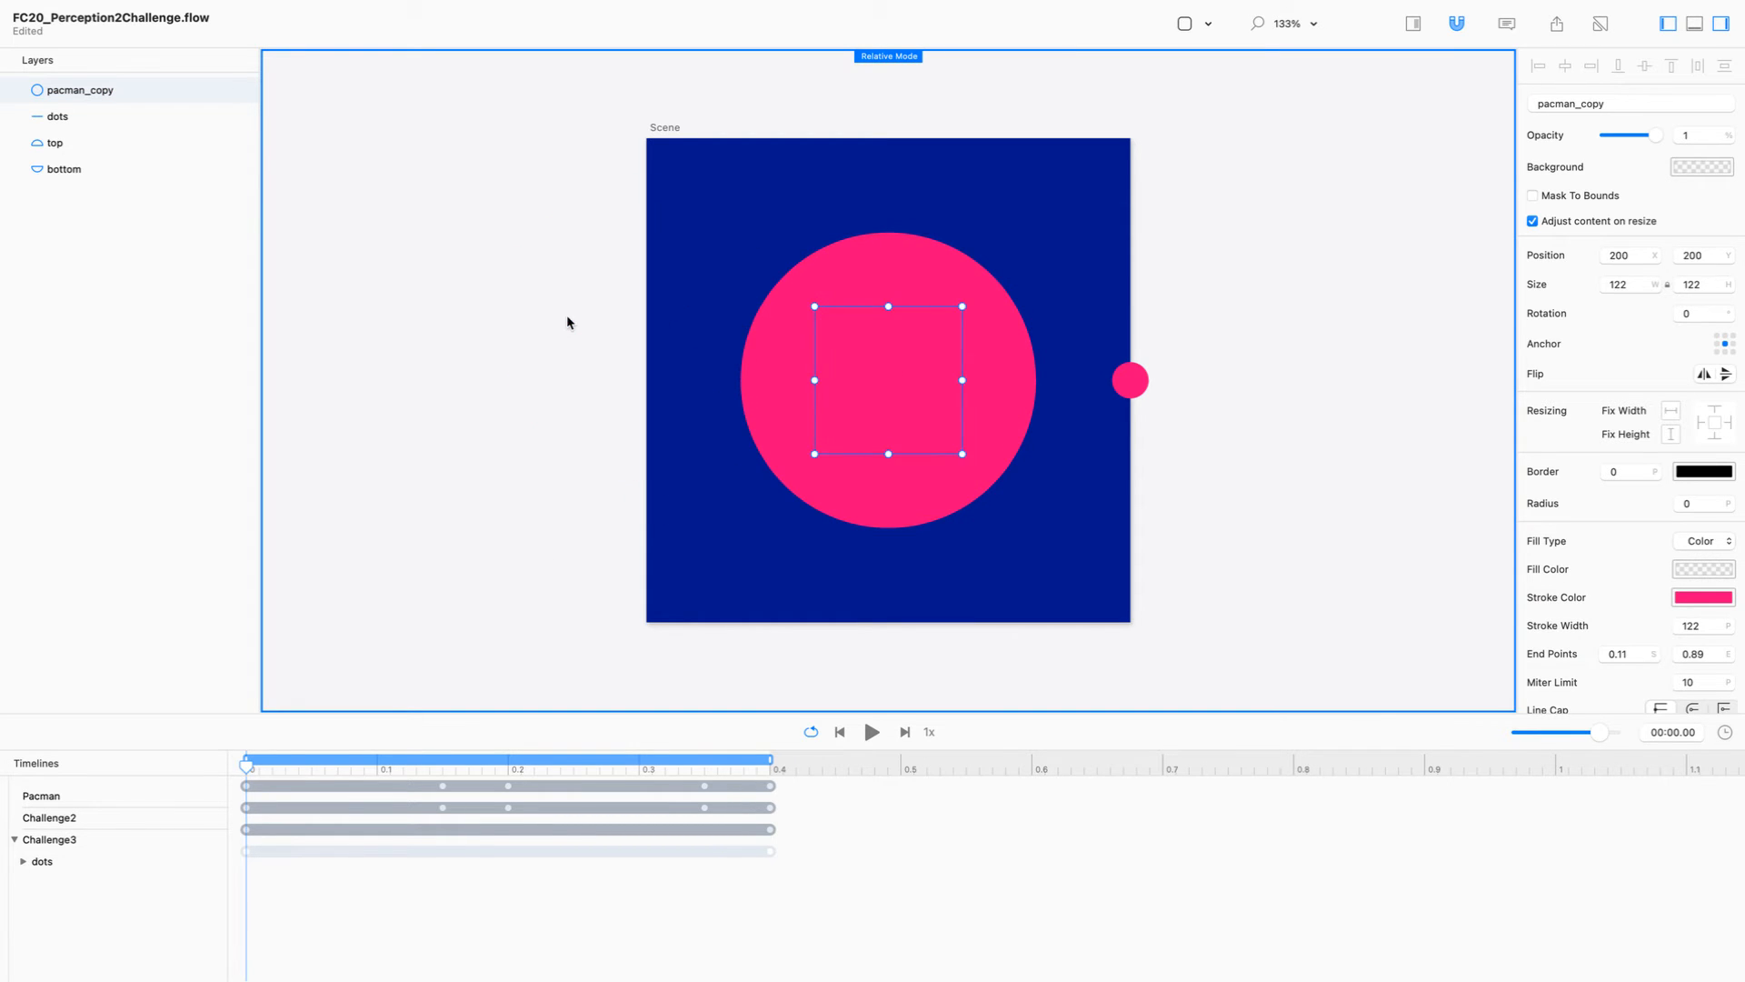
Step: Hide the top and bottom layers and set the pacman_copy circle's stroke colour to teal 50E3C2
left_click(255, 147)
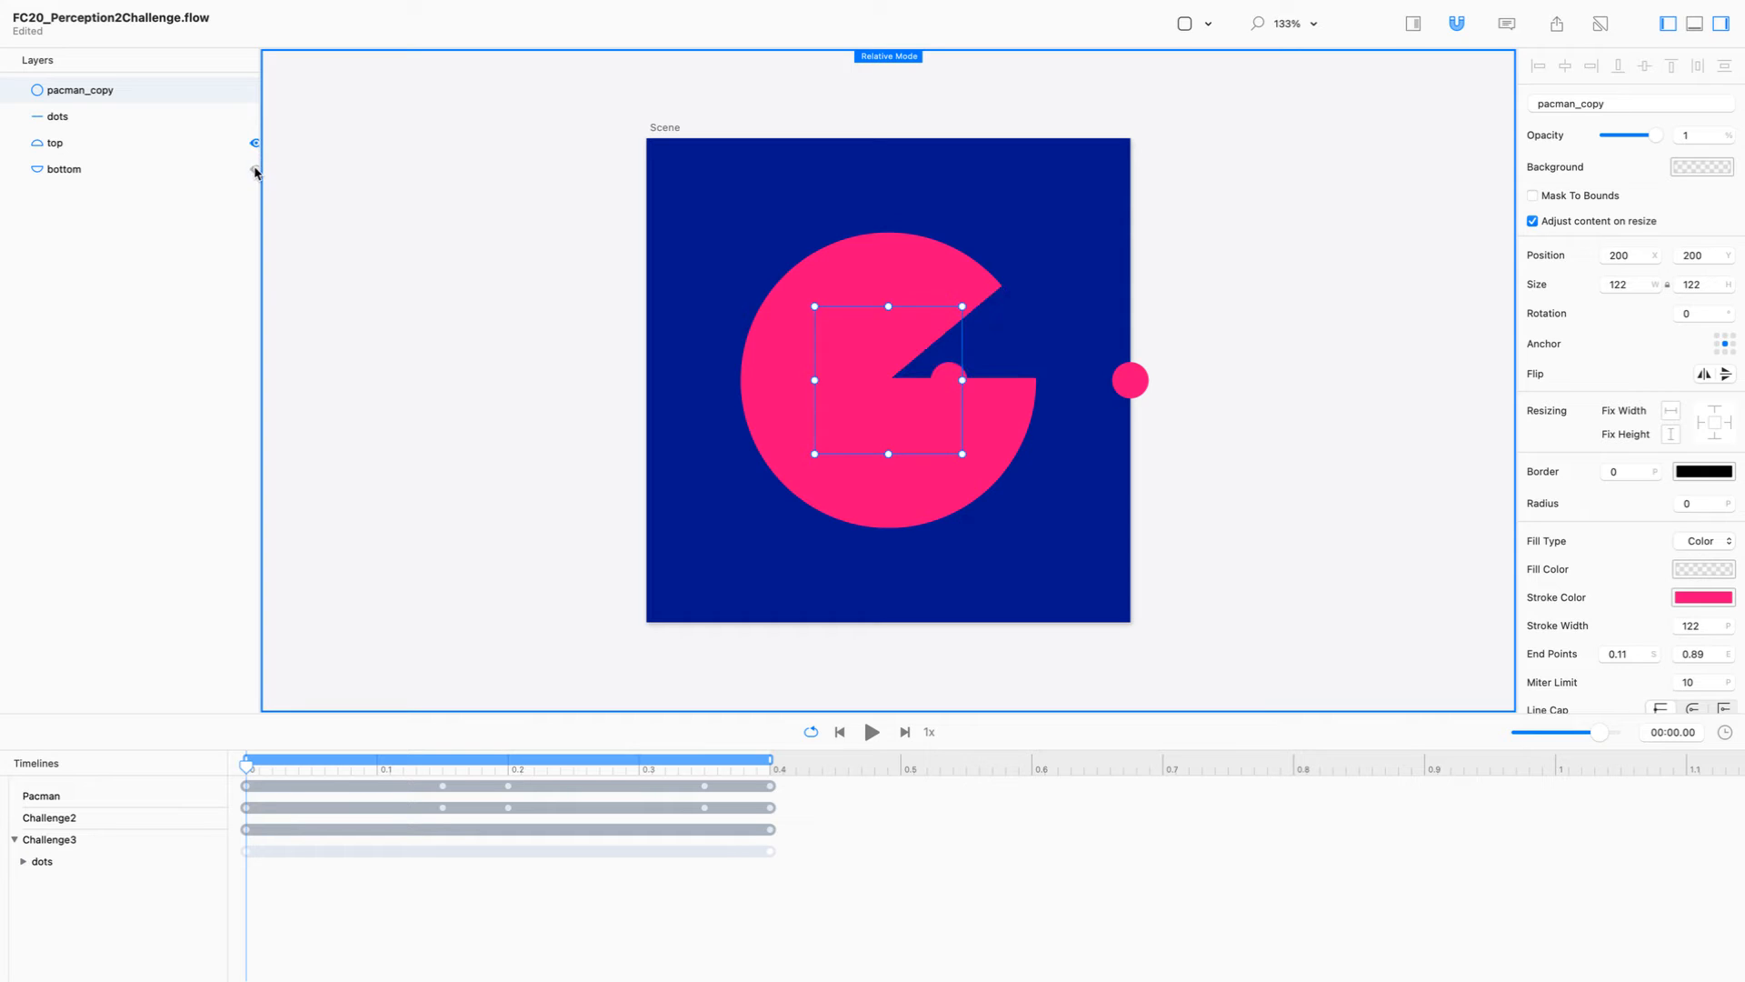
left_click(255, 170)
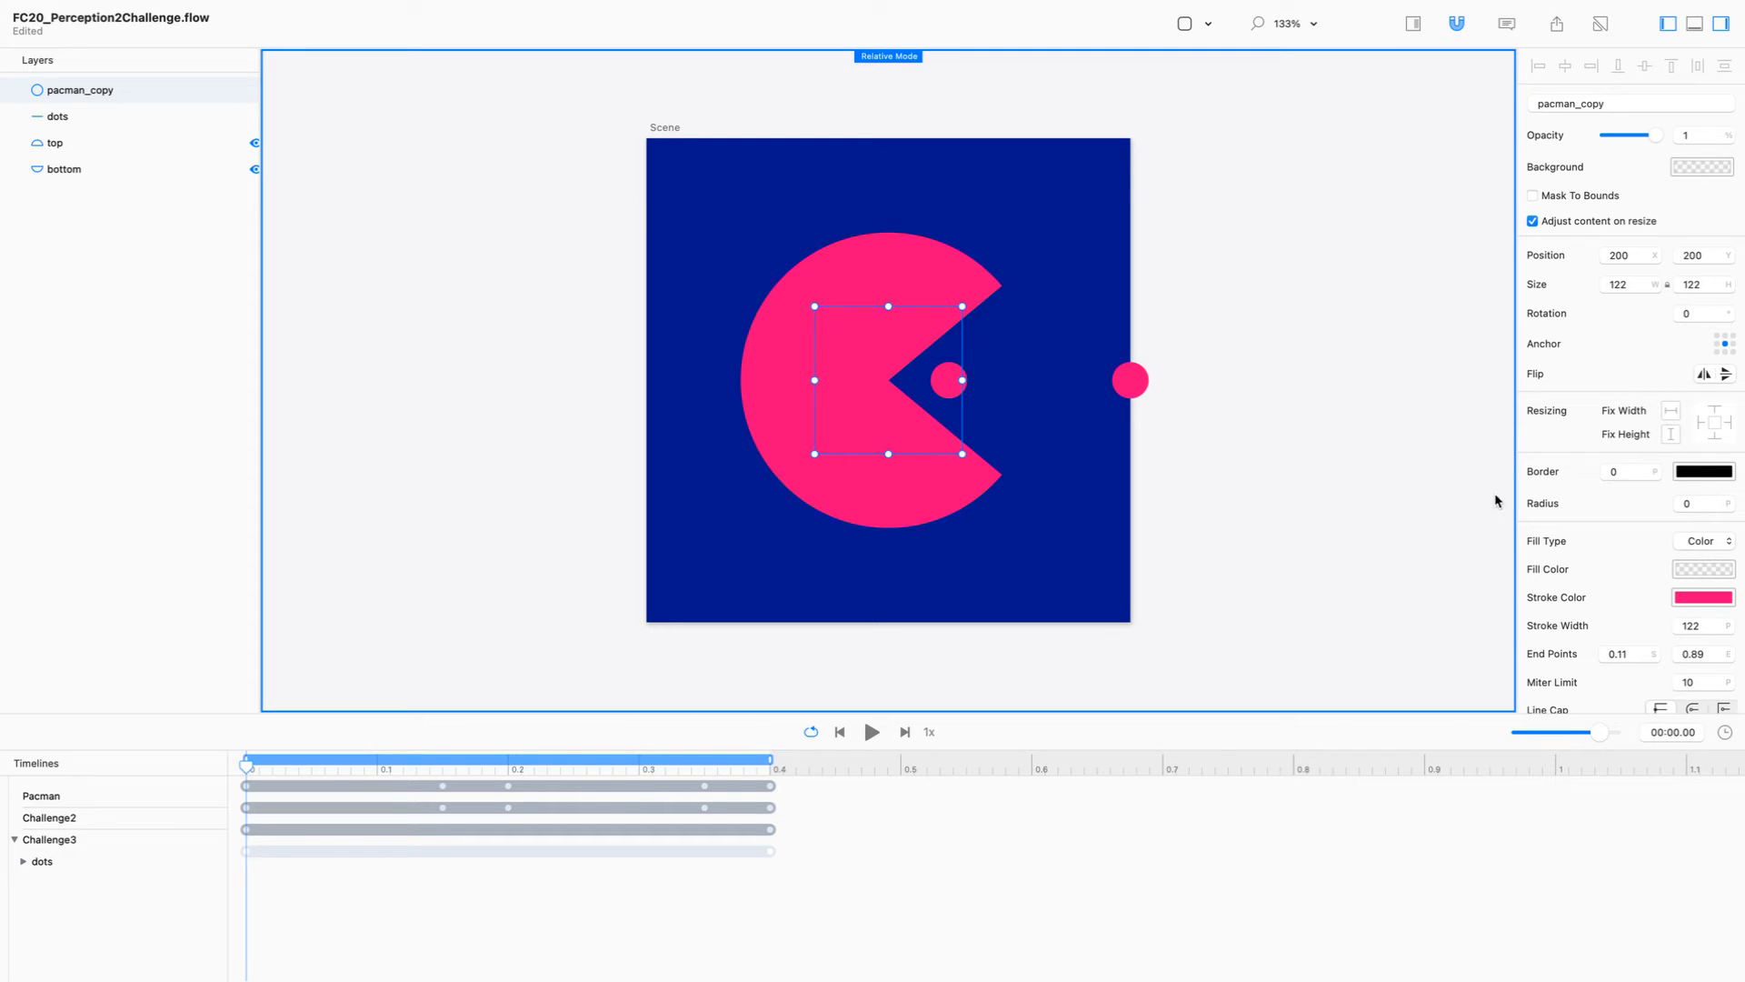
left_click(1709, 602)
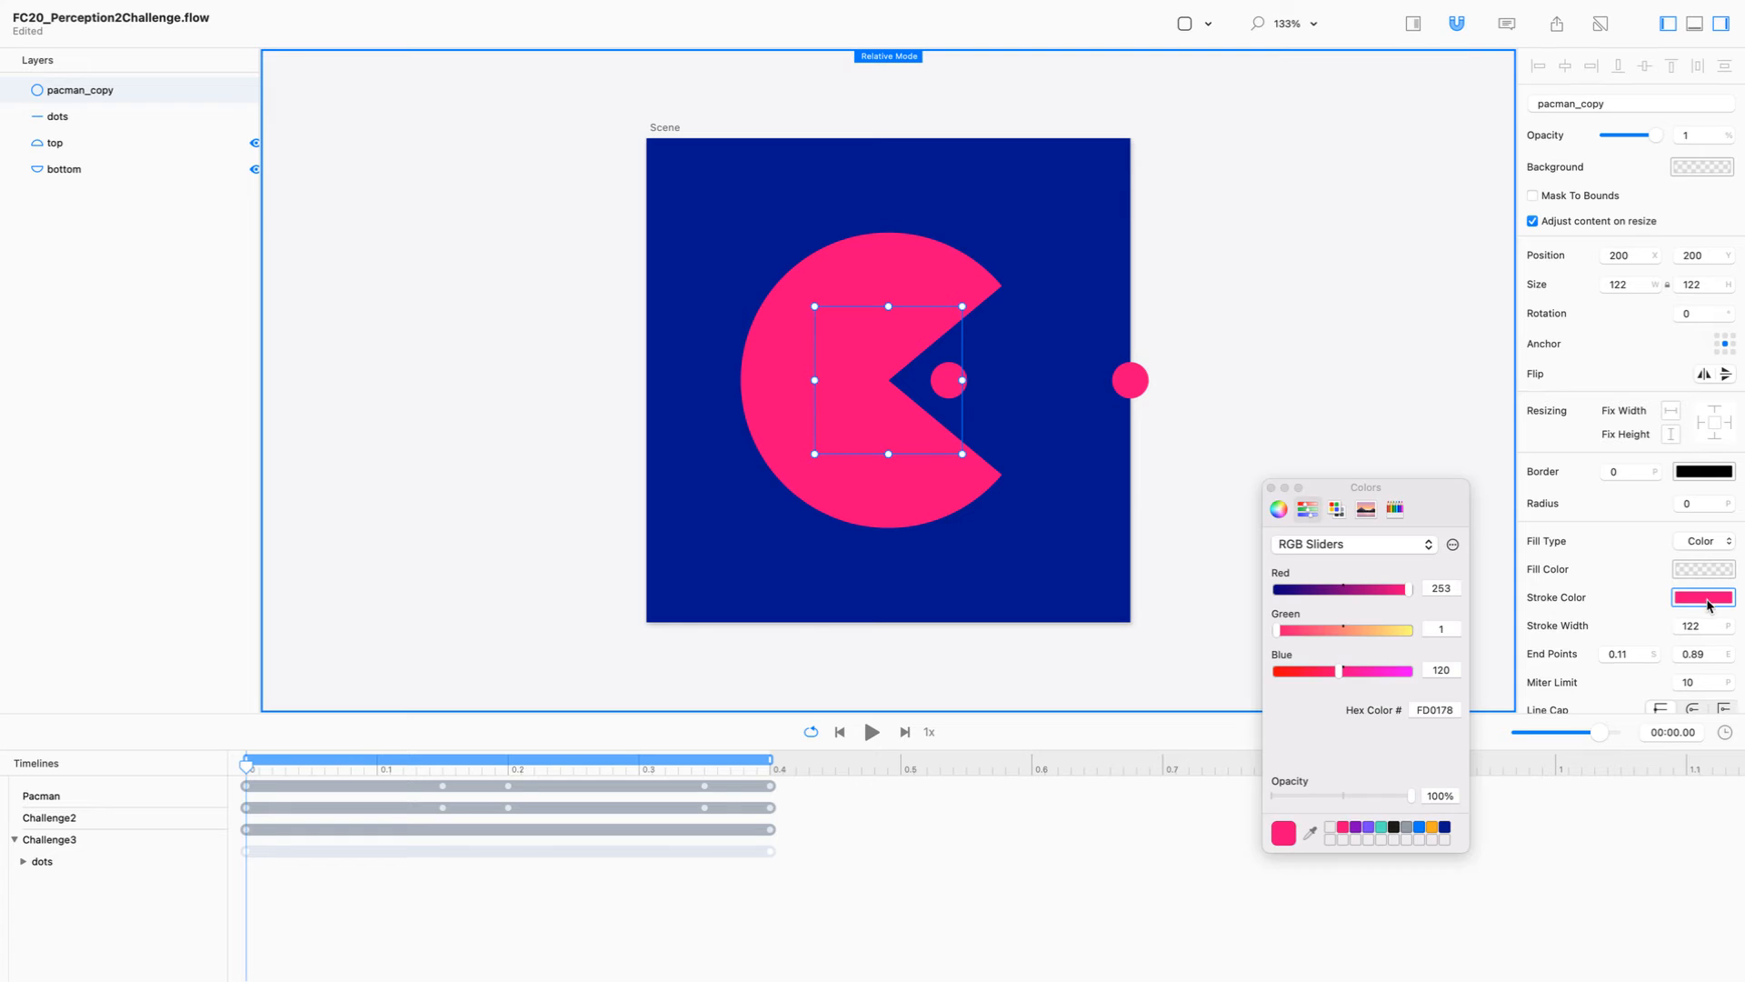
left_click(1382, 827)
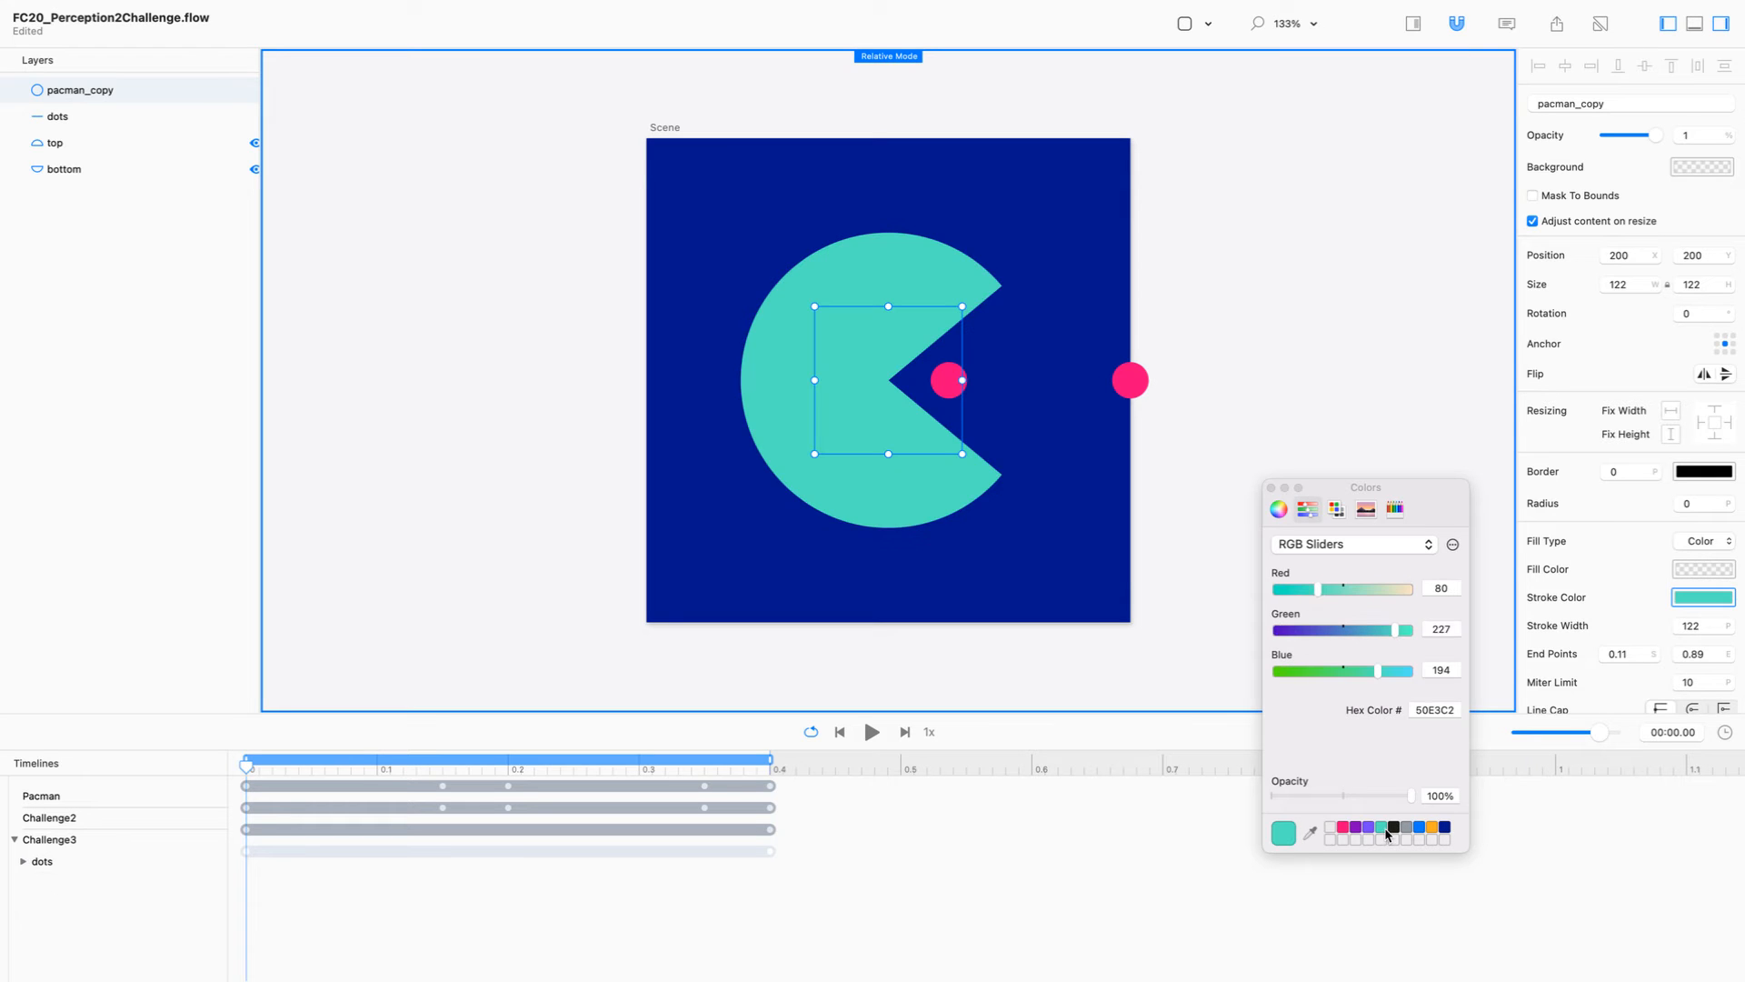
left_click(1272, 489)
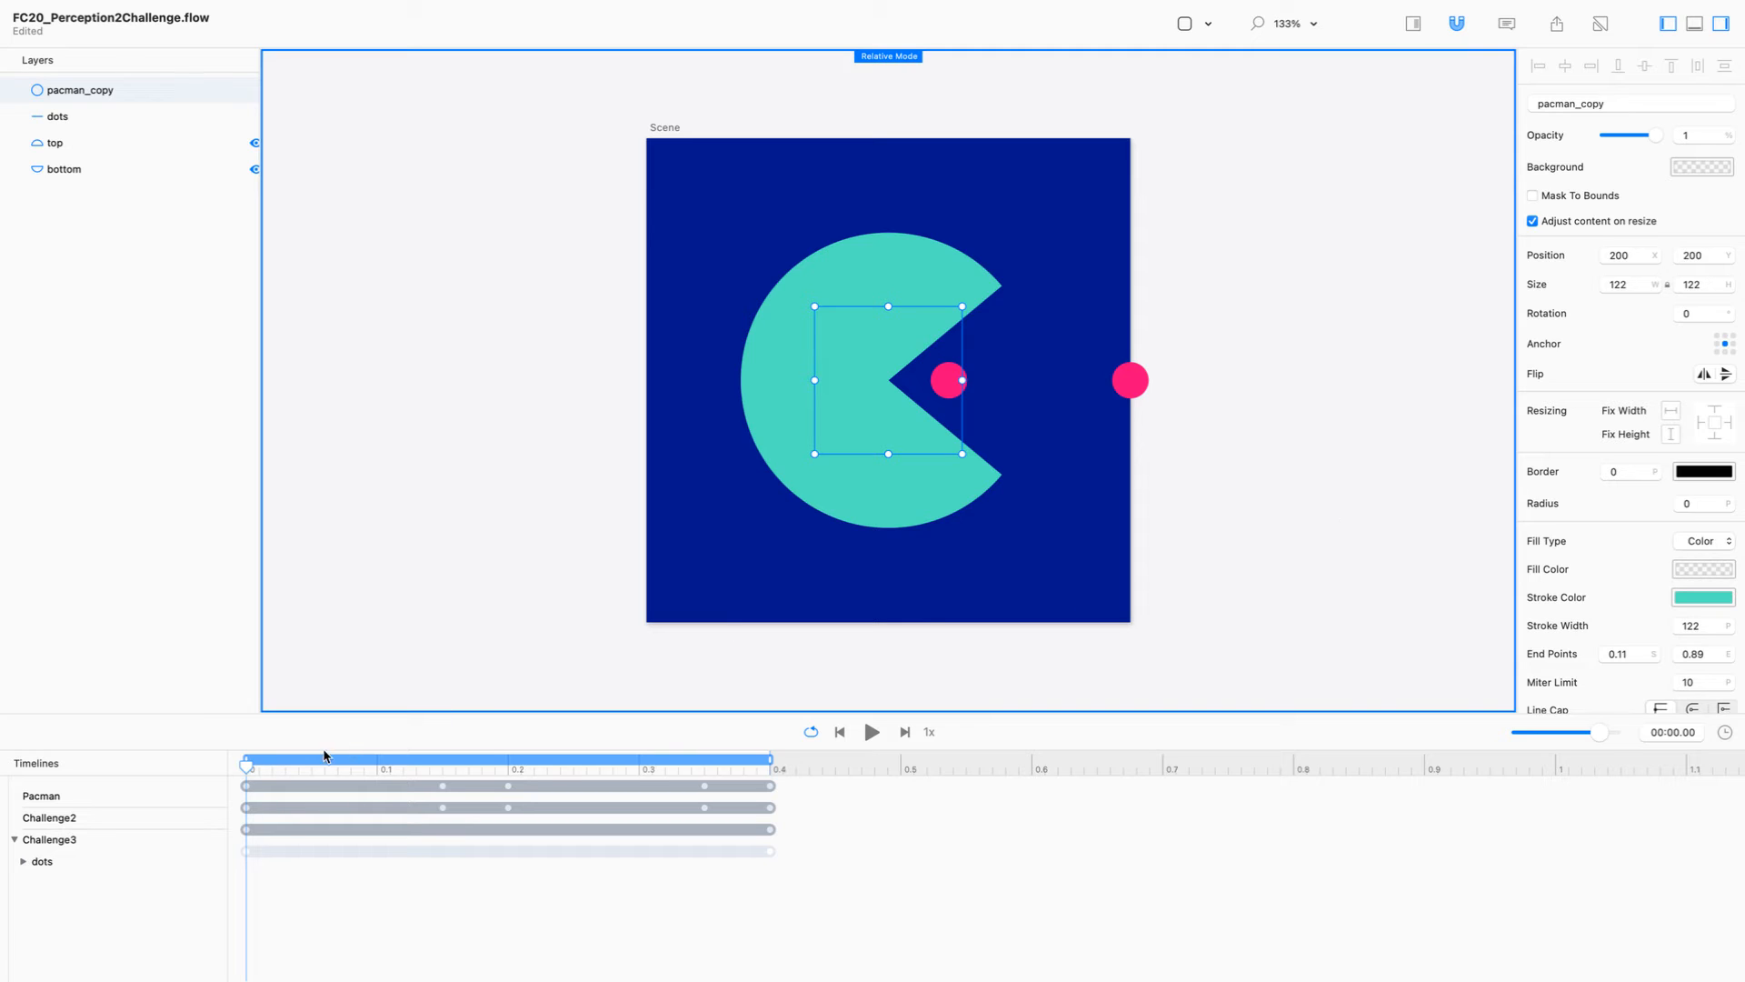
Step: Move the playhead to 0.15 s and set the pacman_copy circle's stroke end points to 0 and 0.25
left_click_drag(255, 776, 444, 774)
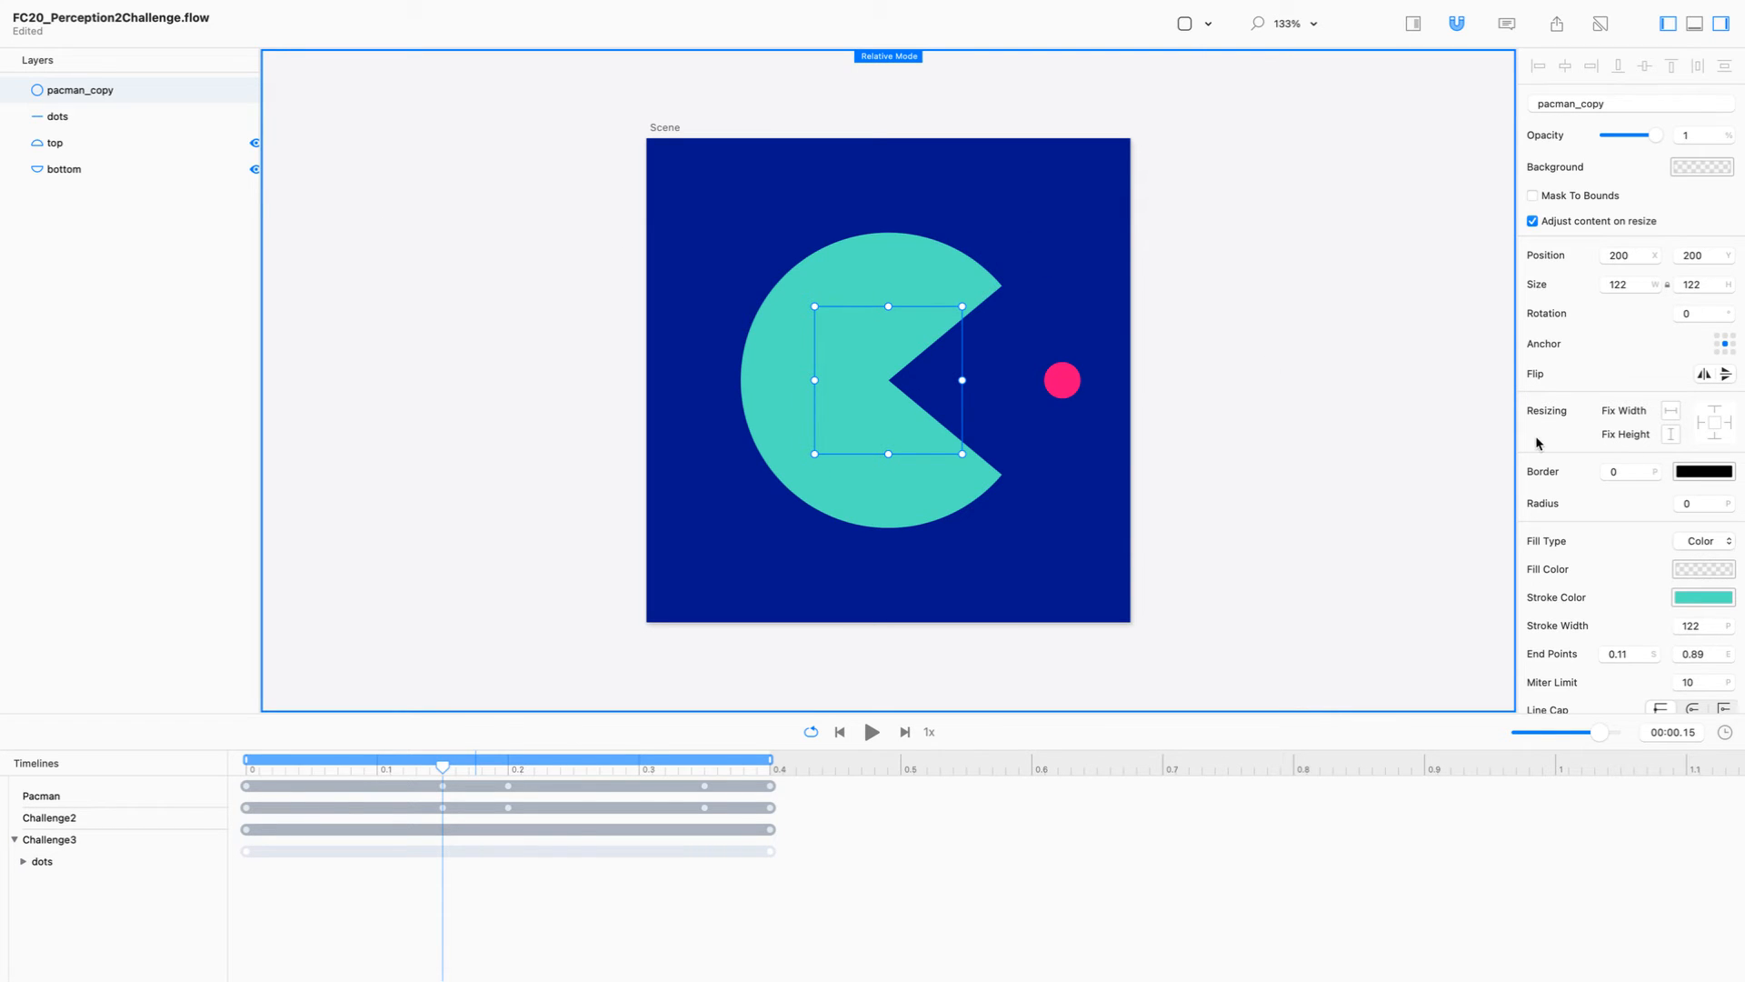
scroll(1594, 498, "down", 1)
left_click(1643, 653)
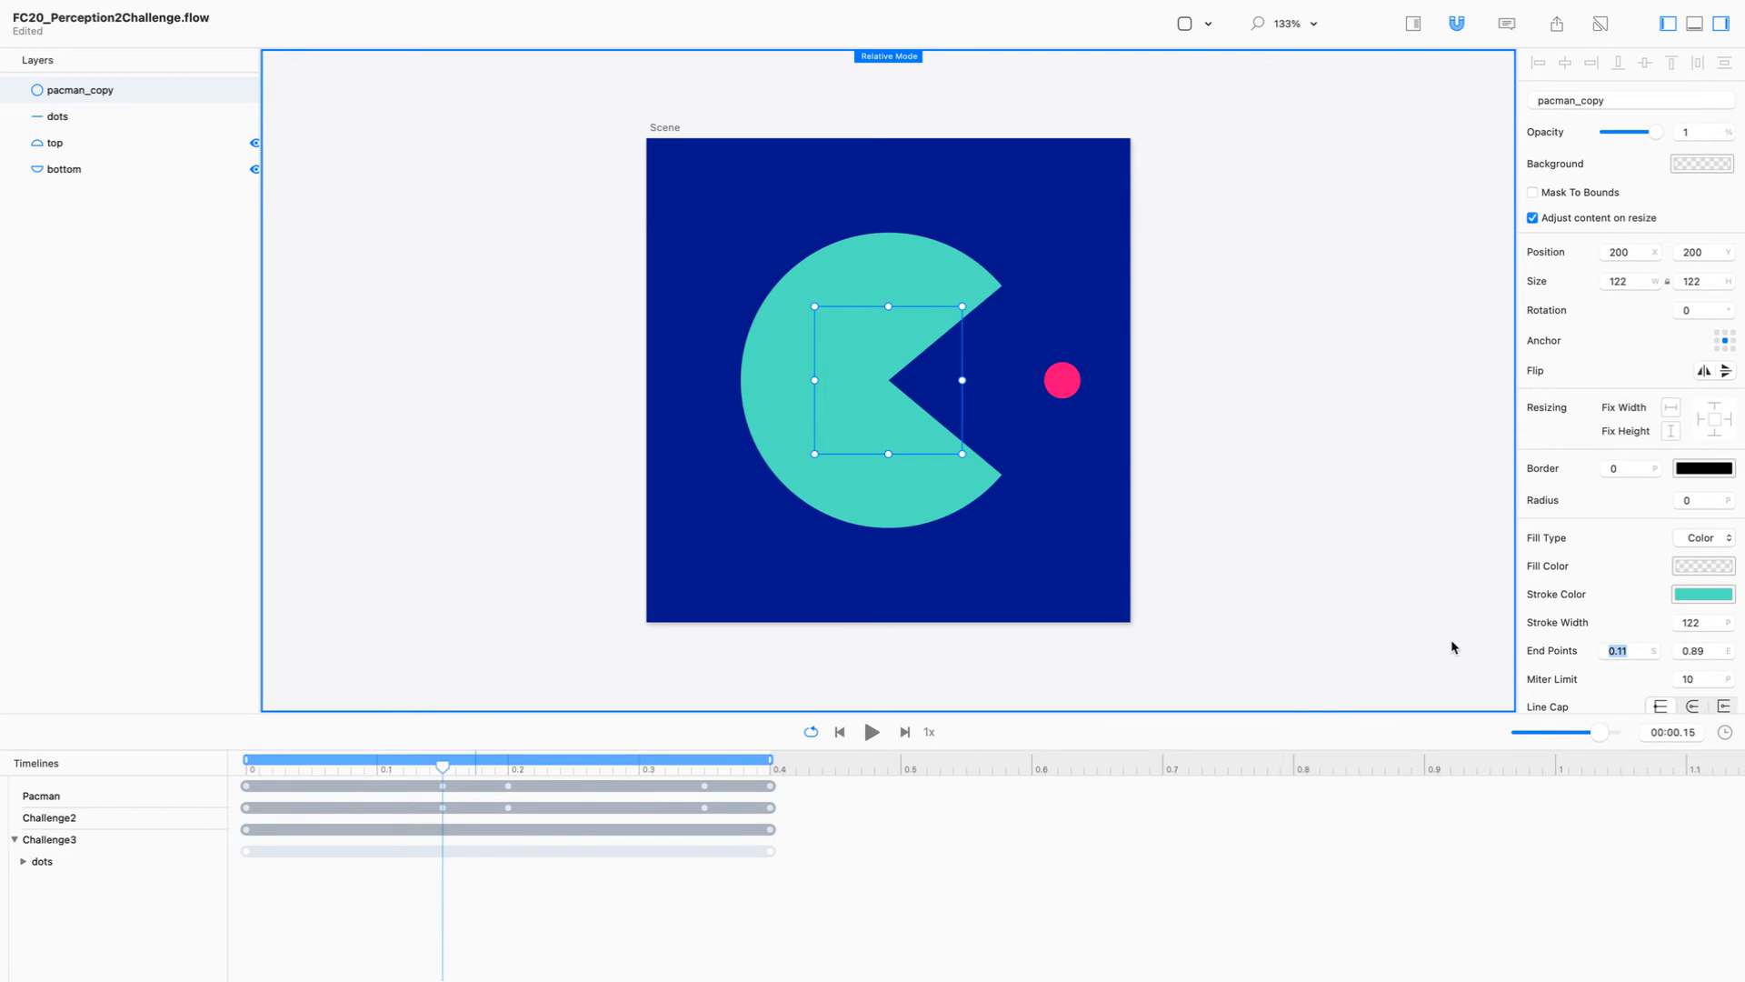
type("0")
key("Return")
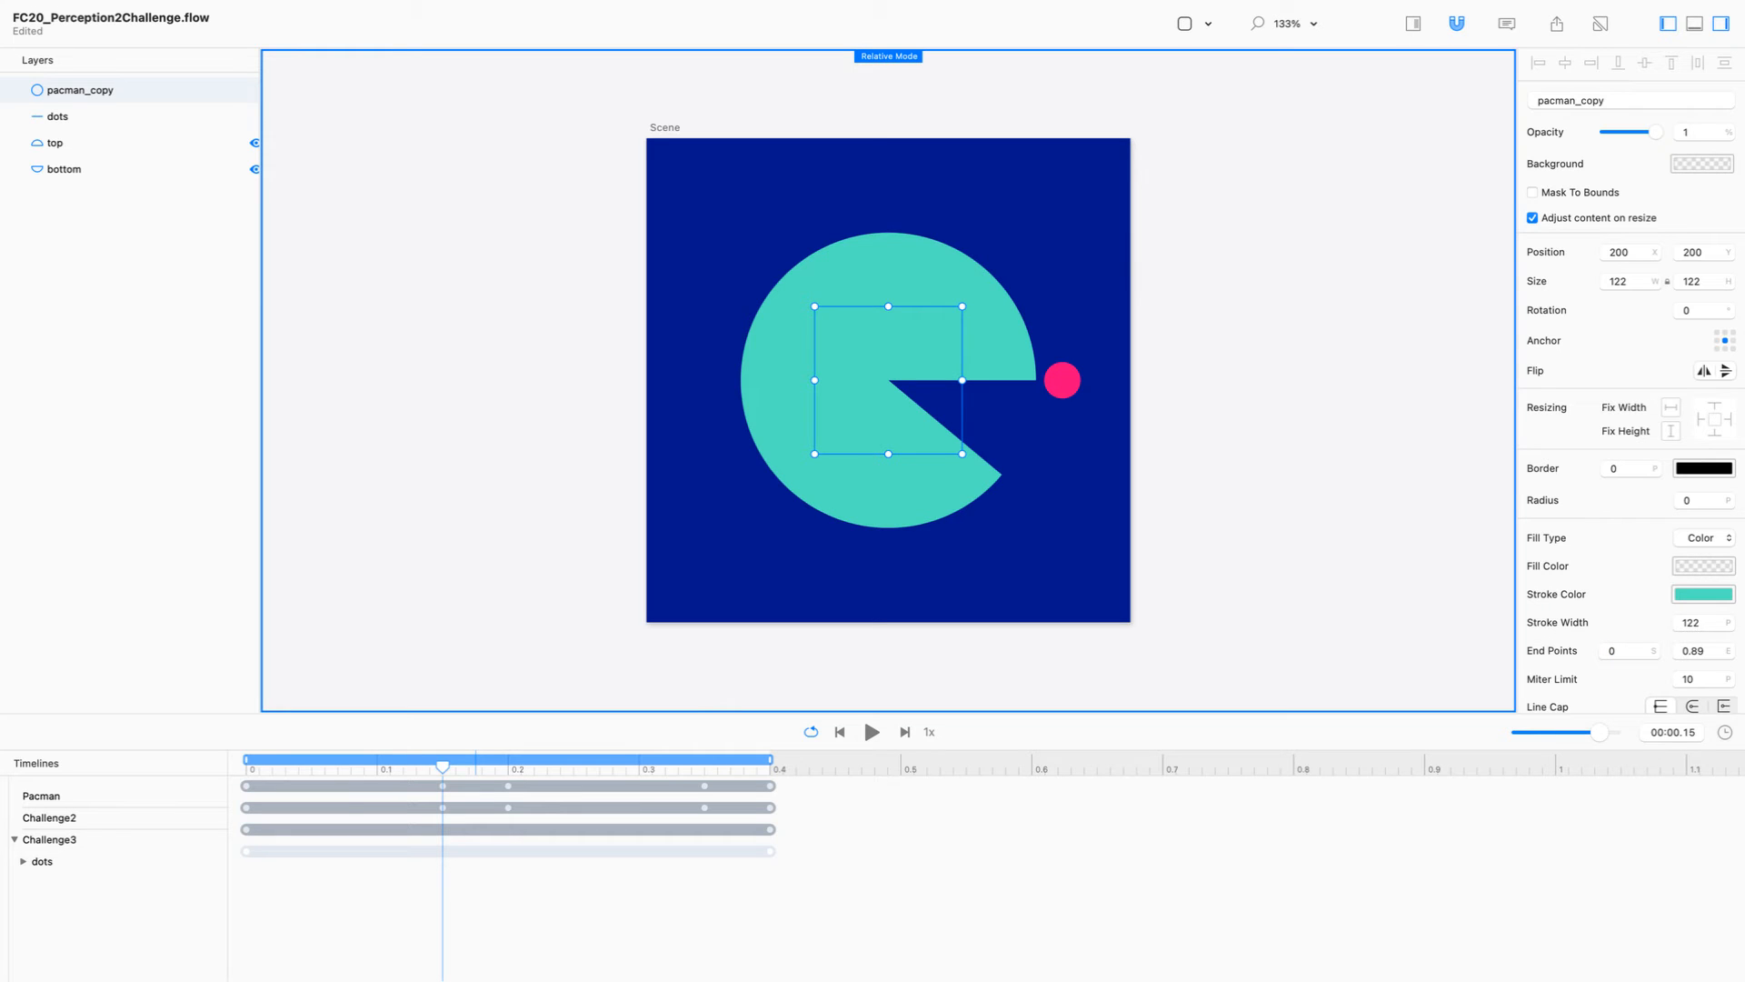
left_click(1716, 652)
type("0.25")
key("Return")
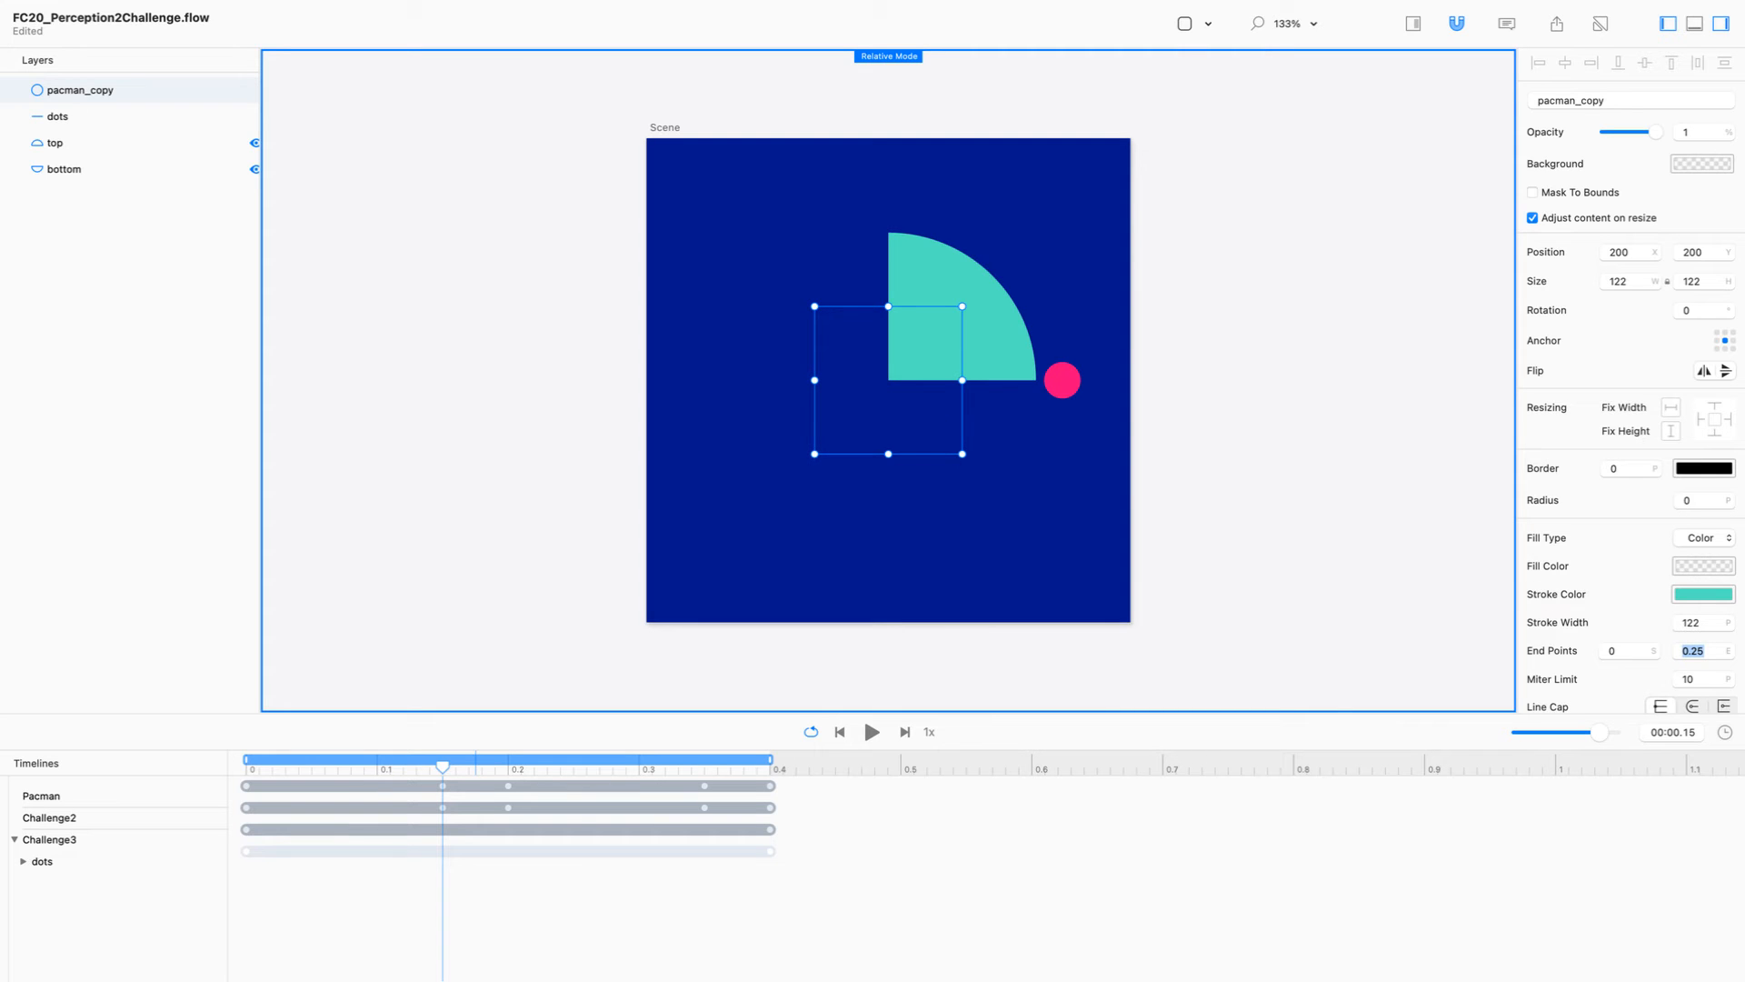
Step: Open the pacman_copy circle's path for editing to examine where it starts, and leave path editing
double_click(905, 380)
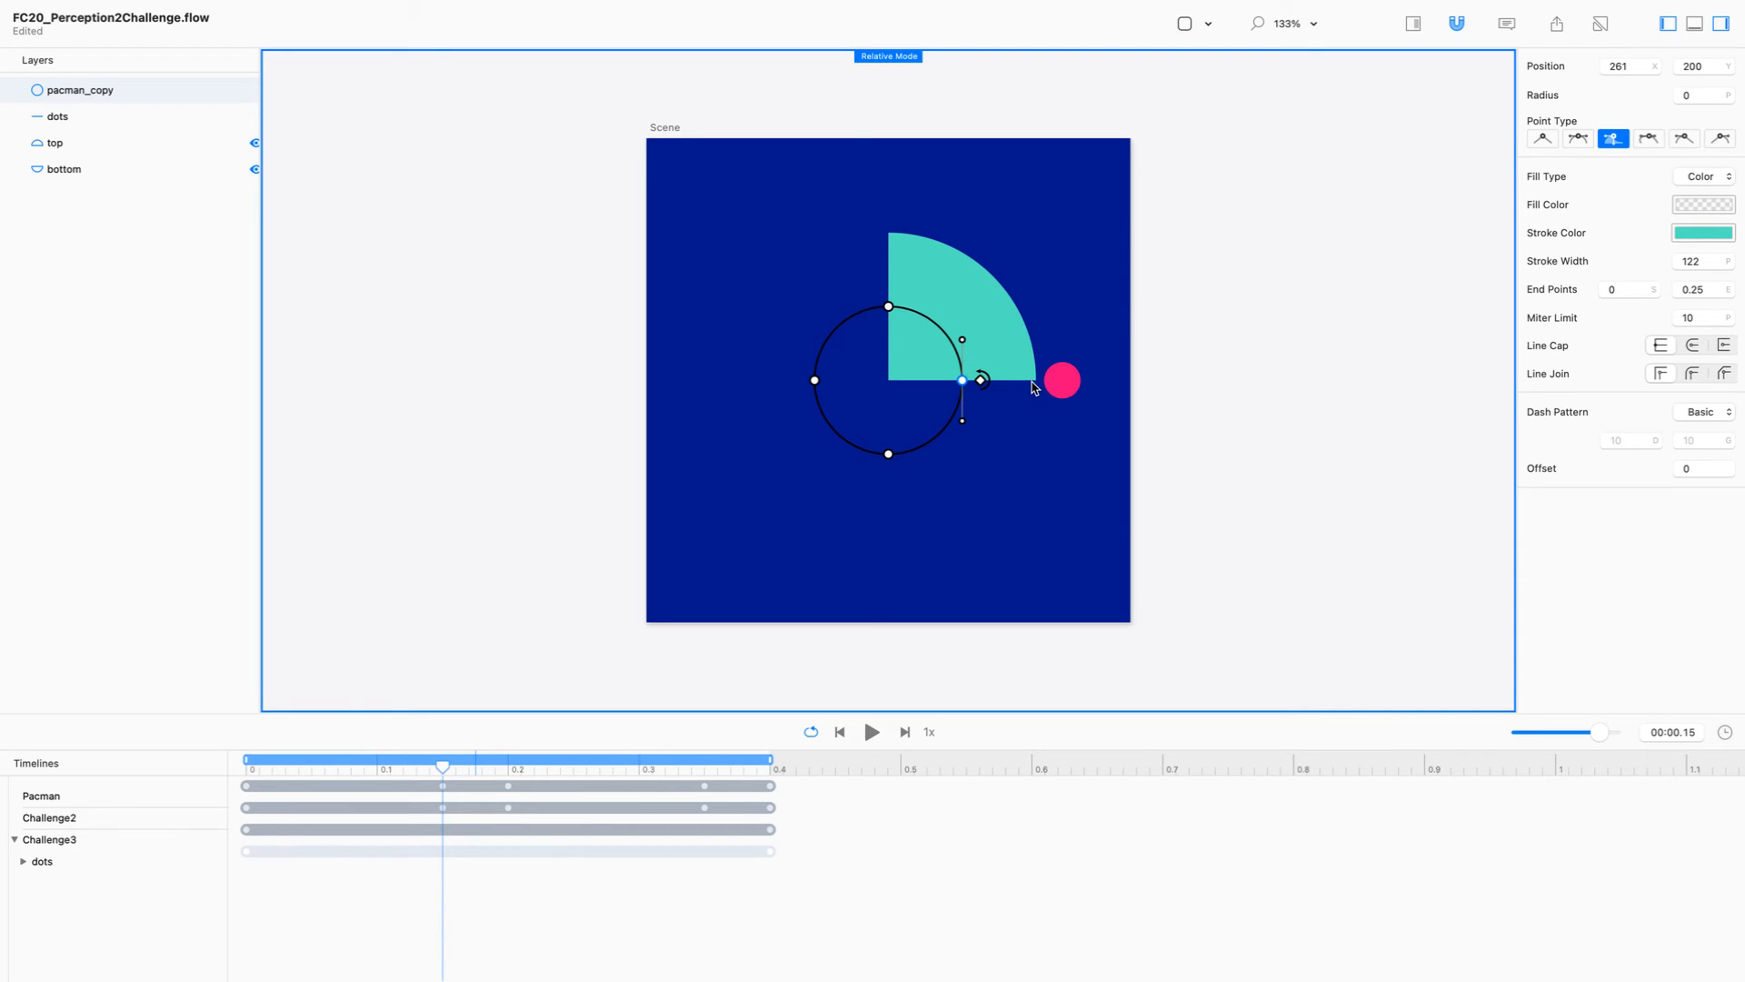
left_click(1214, 385)
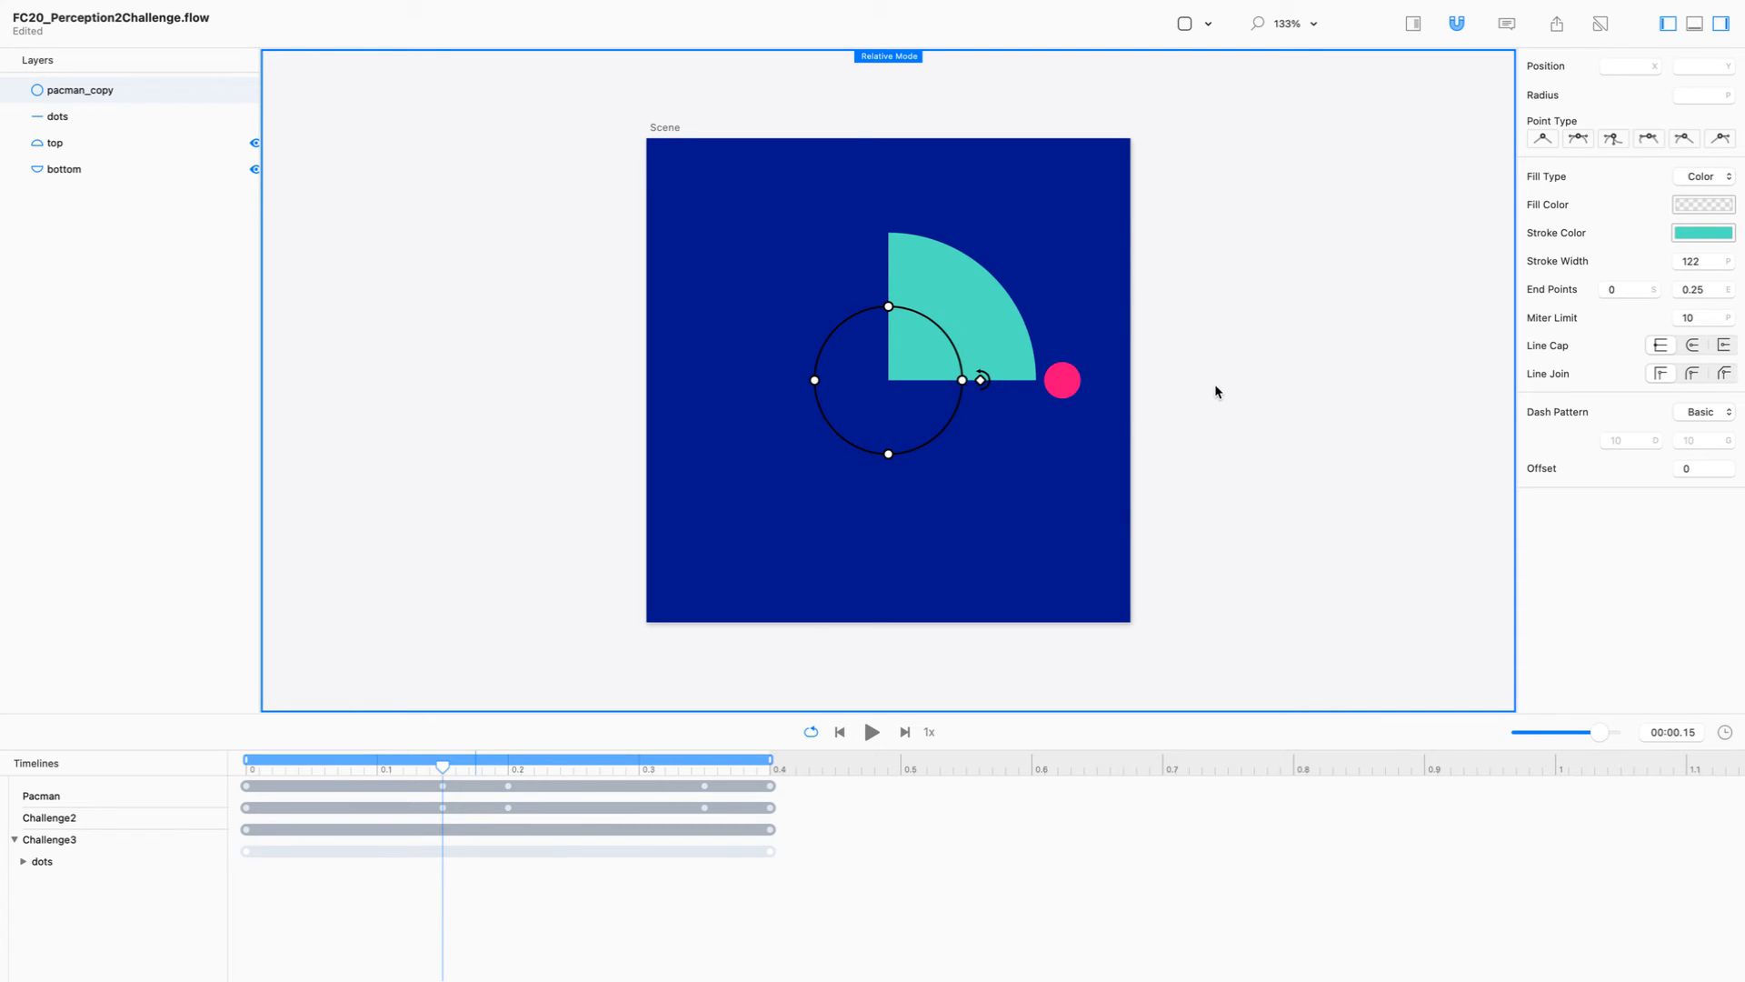
left_click(1079, 320)
left_click(436, 237)
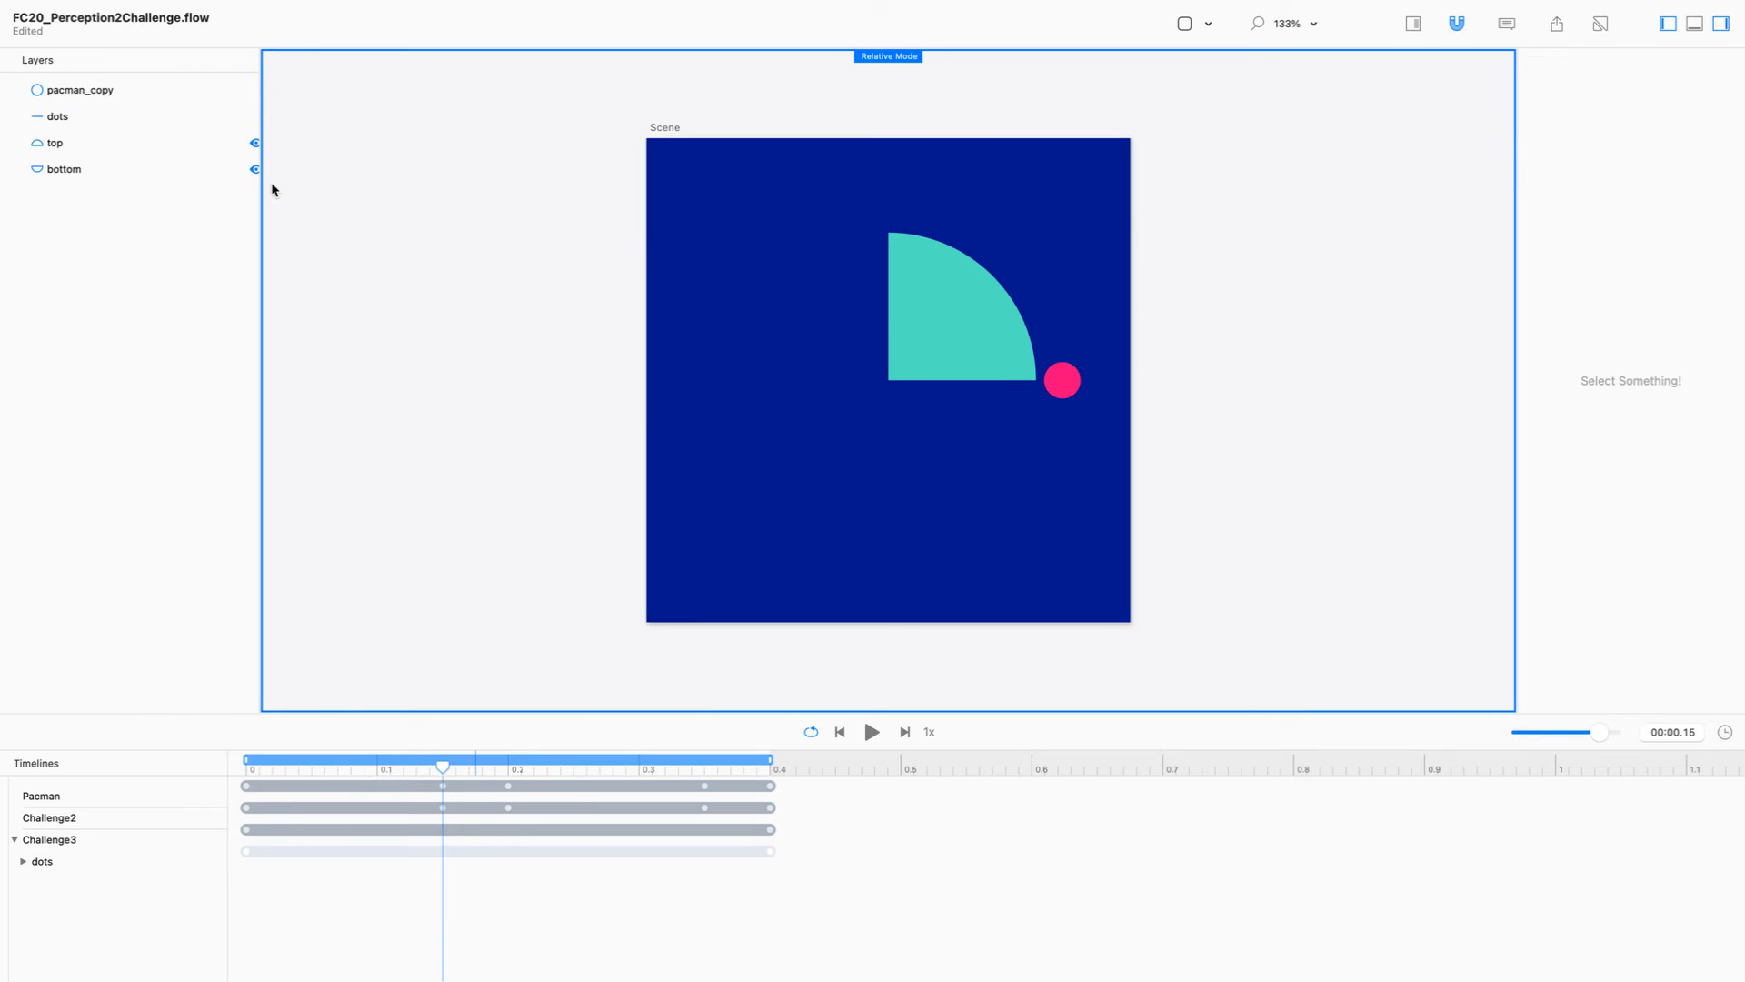
Step: Rename the pacman_copy layer to pacman
left_click(150, 91)
double_click(100, 97)
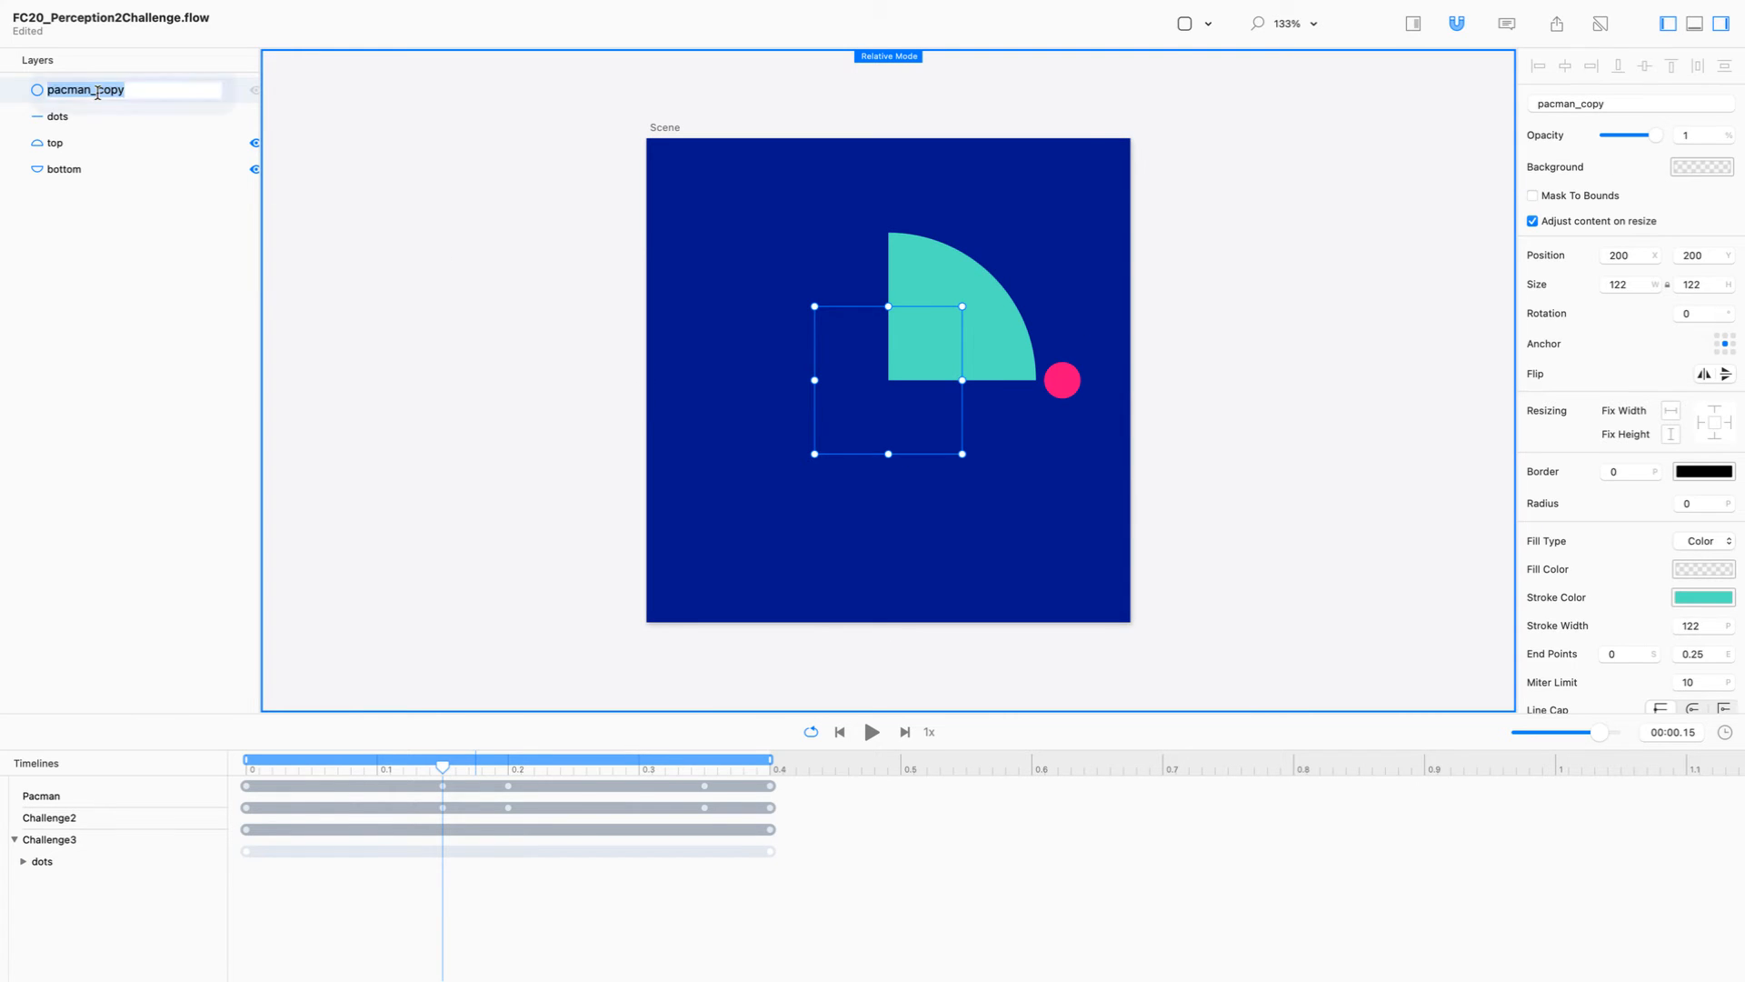
key("Right")
key("BackSpace")
key("BackSpace")
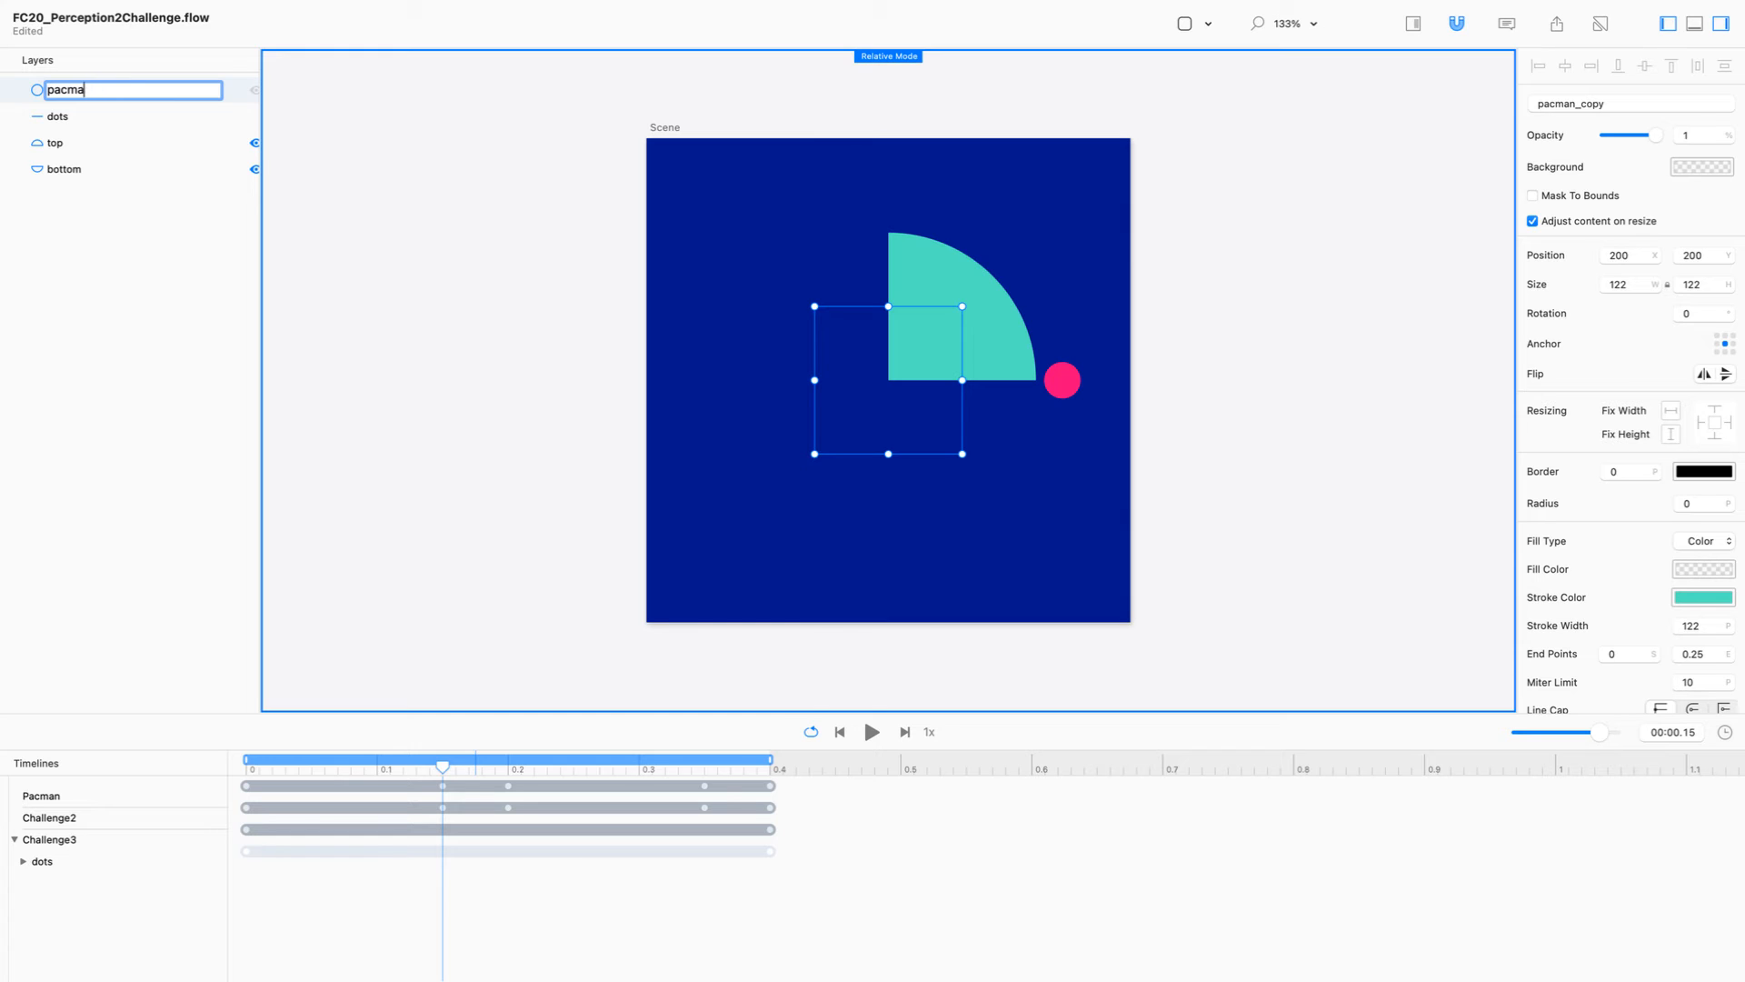
key("Return")
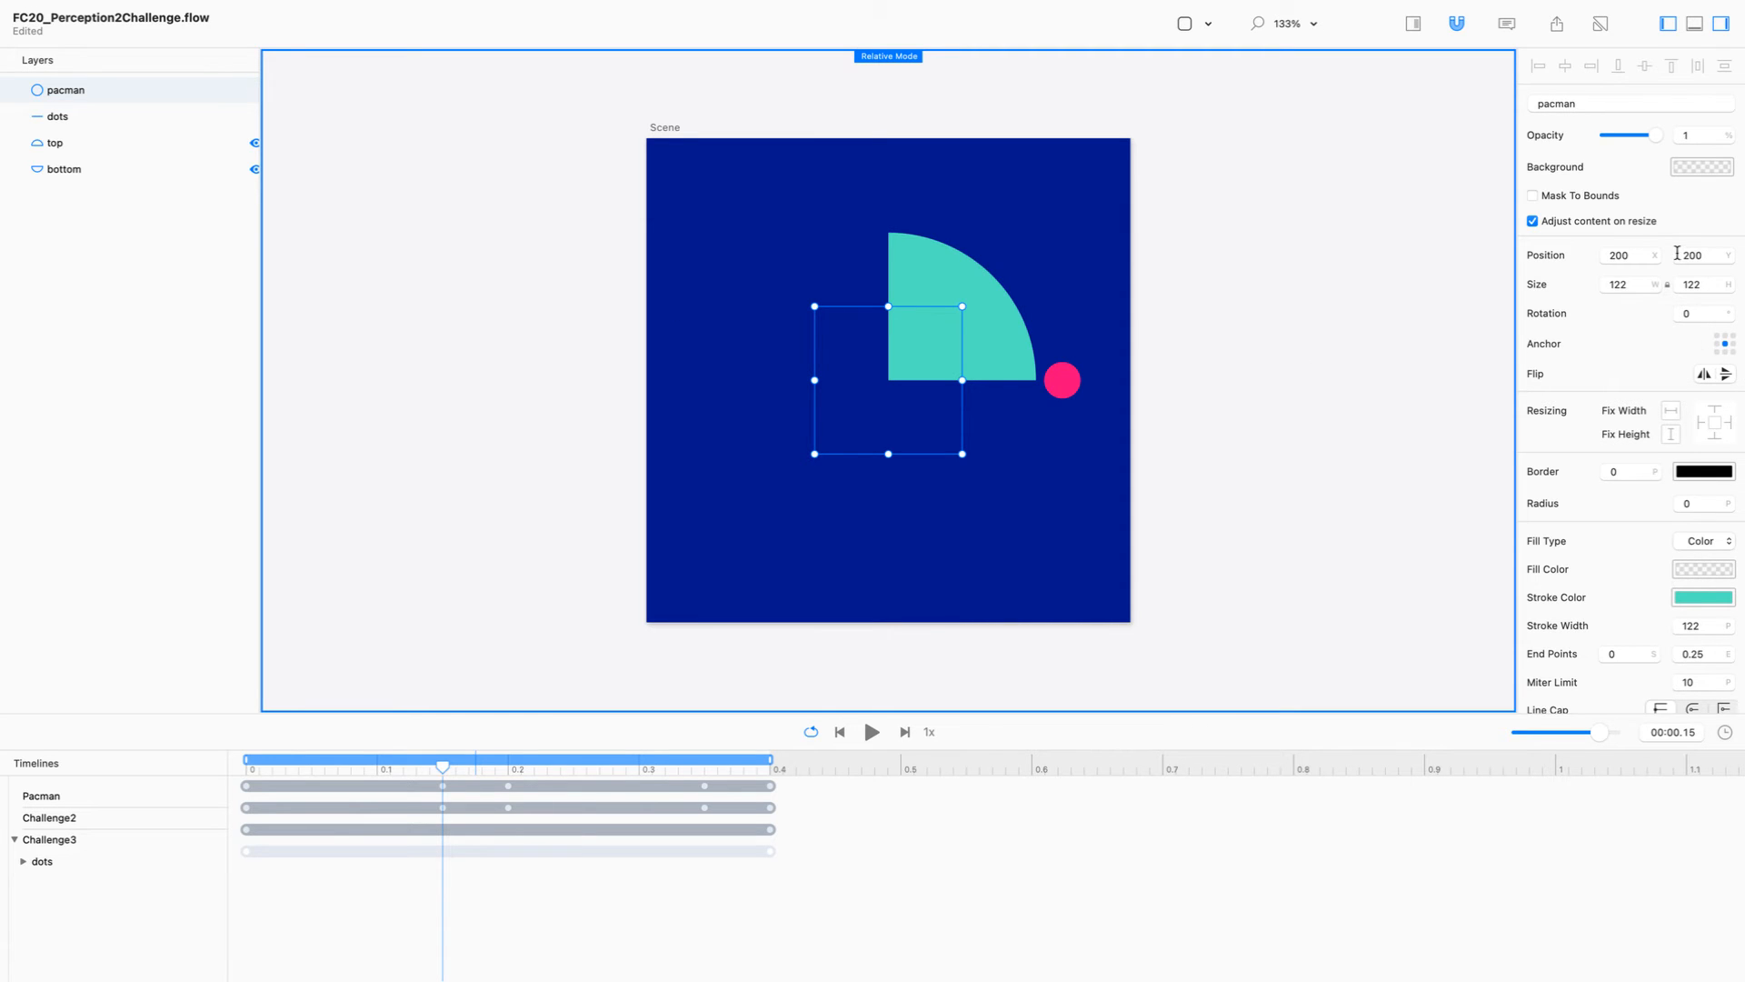
Step: Set the pacman circle's rotation to 45 degrees
left_click(1677, 314)
type("45")
key("Return")
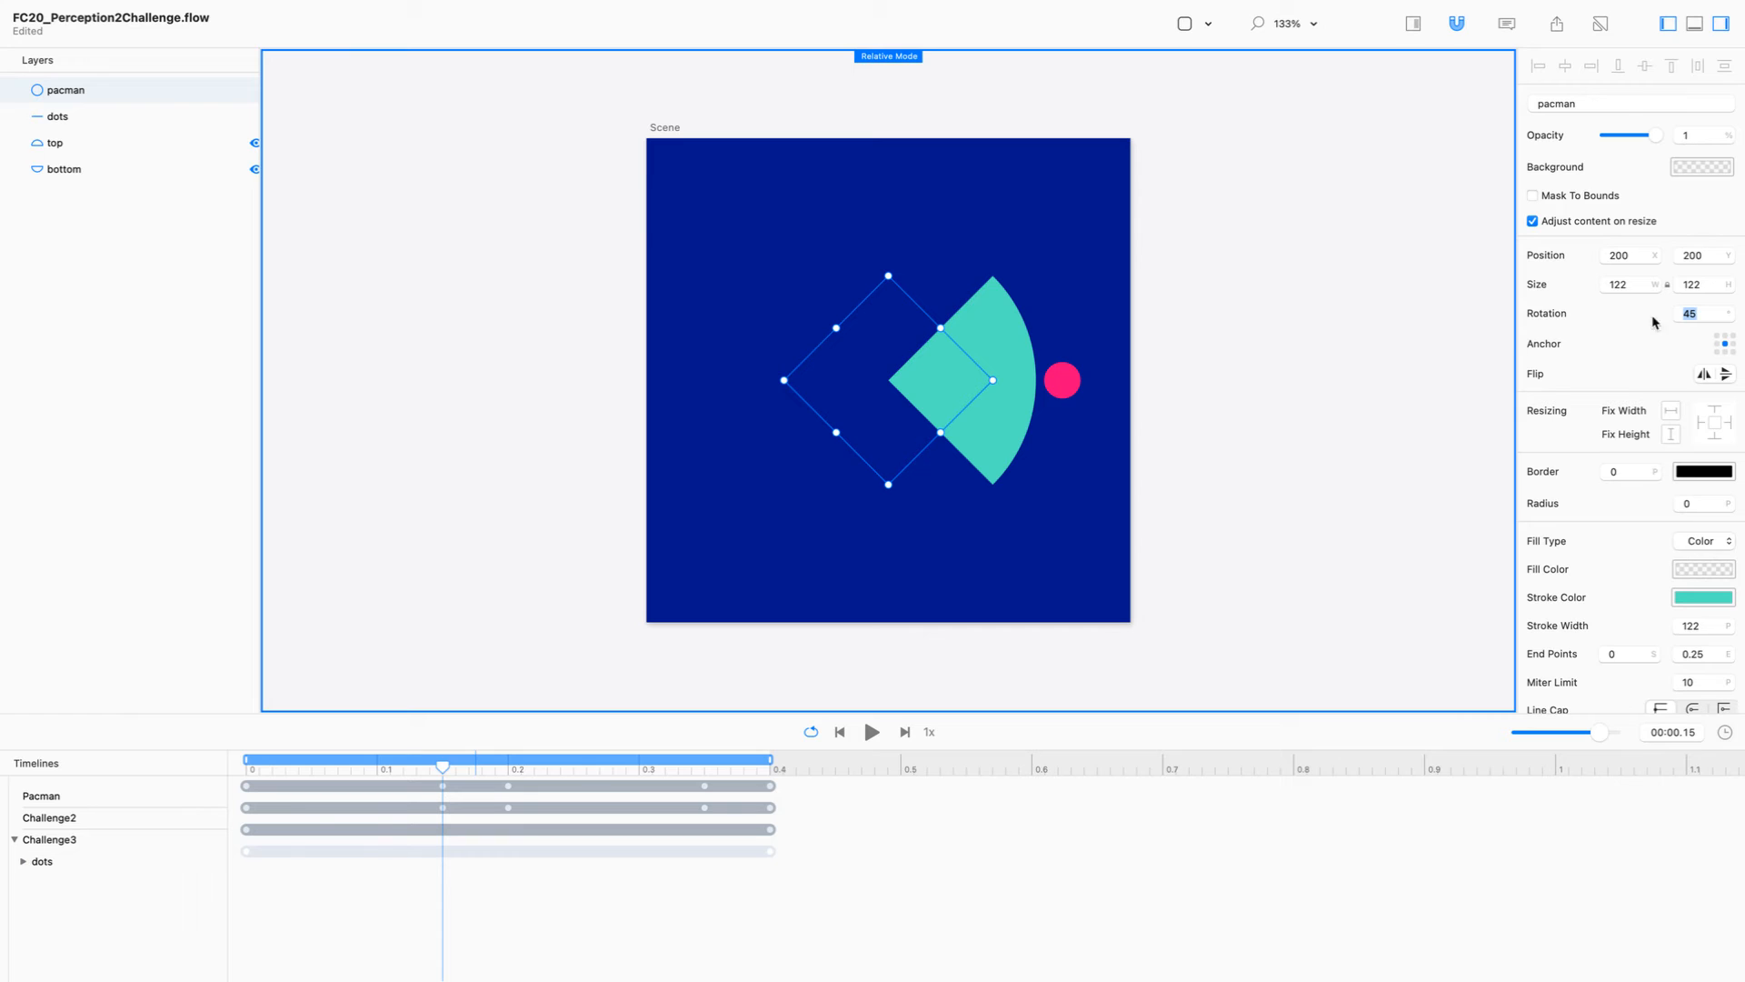
Step: Show the top and bottom layers again and turn off Relative Mode
left_click(256, 143)
left_click(255, 169)
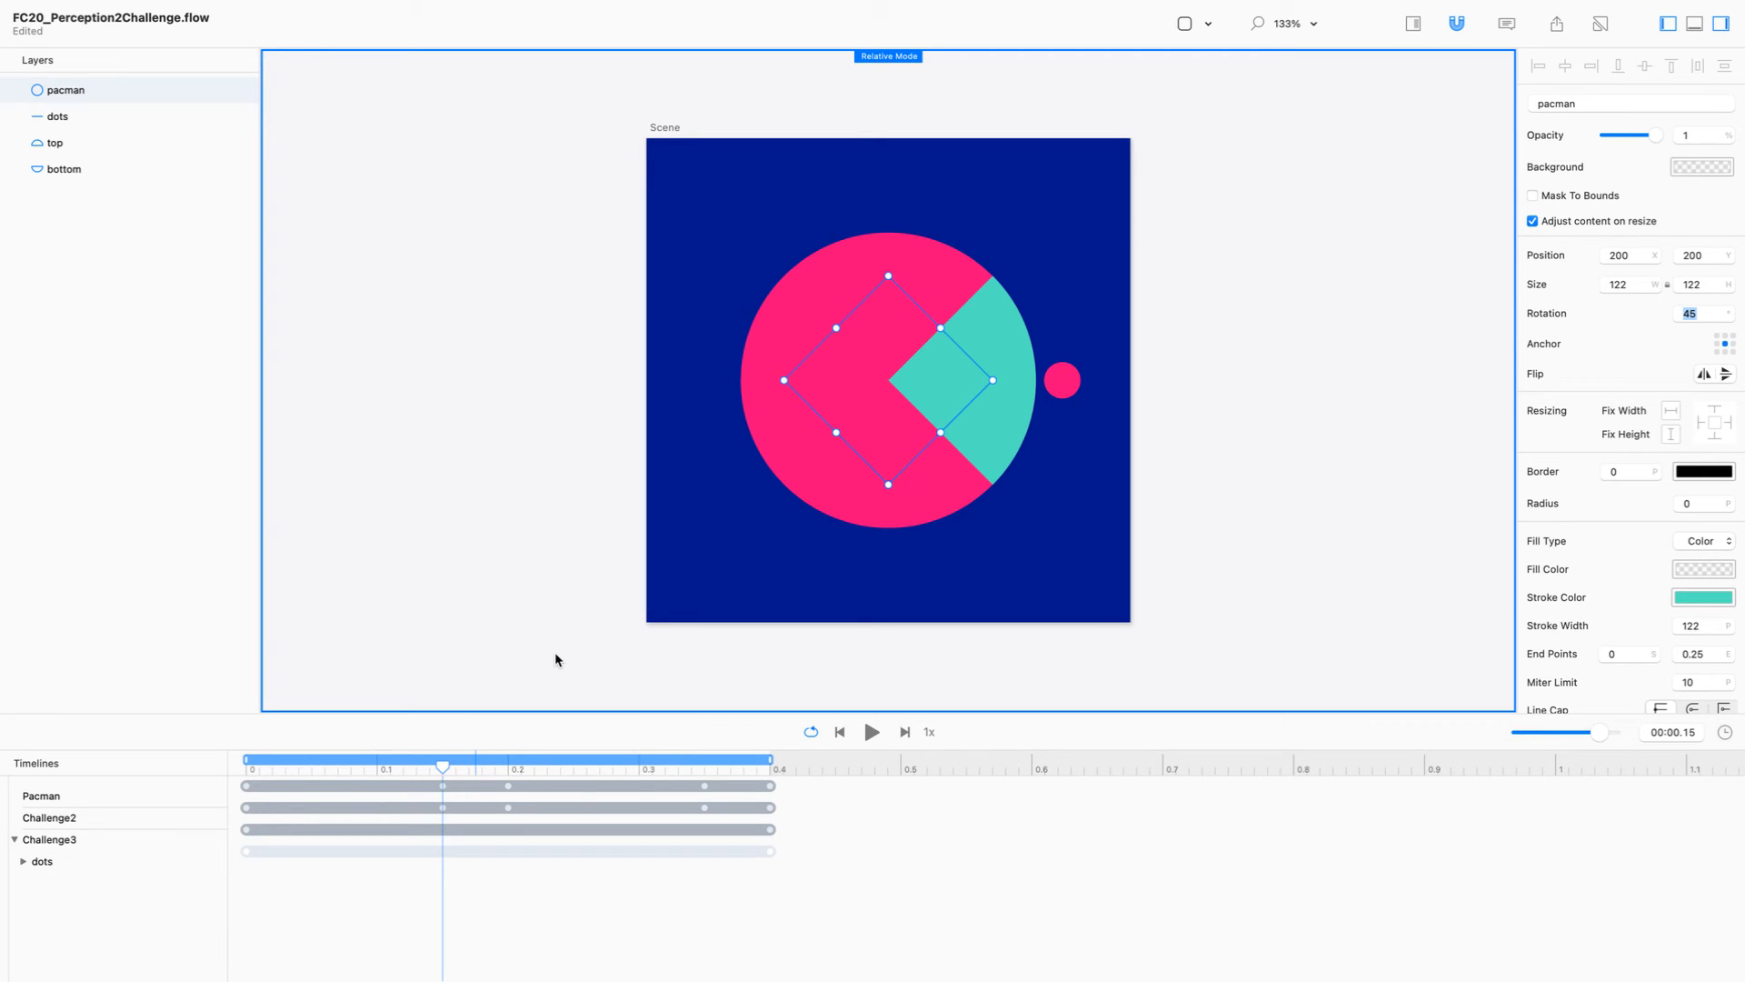
key("super+r")
Step: Move the playhead to 0 s and set the pacman circle's second stroke end point and its rotation to 0
left_click(25, 862)
left_click_drag(444, 770, 125, 766)
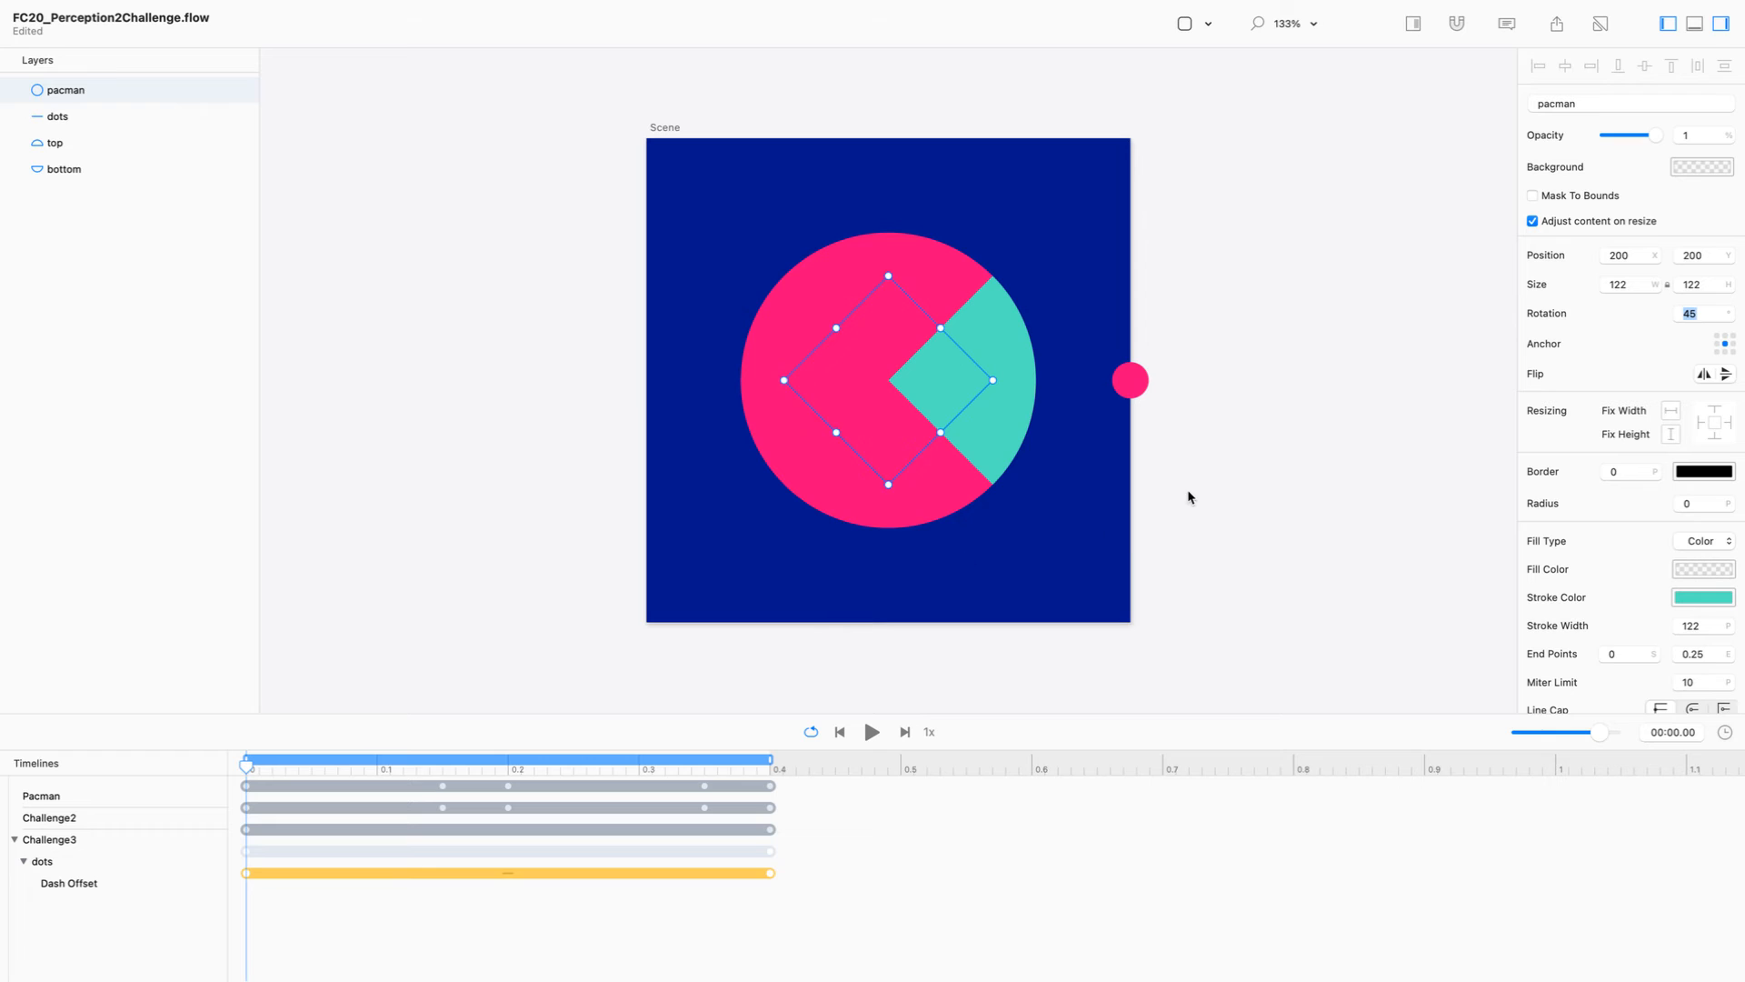
left_click(1667, 652)
key("Down")
key("Down")
key("Down")
key("Down")
key("Down")
key("Down")
key("Down")
key("Down")
key("Down")
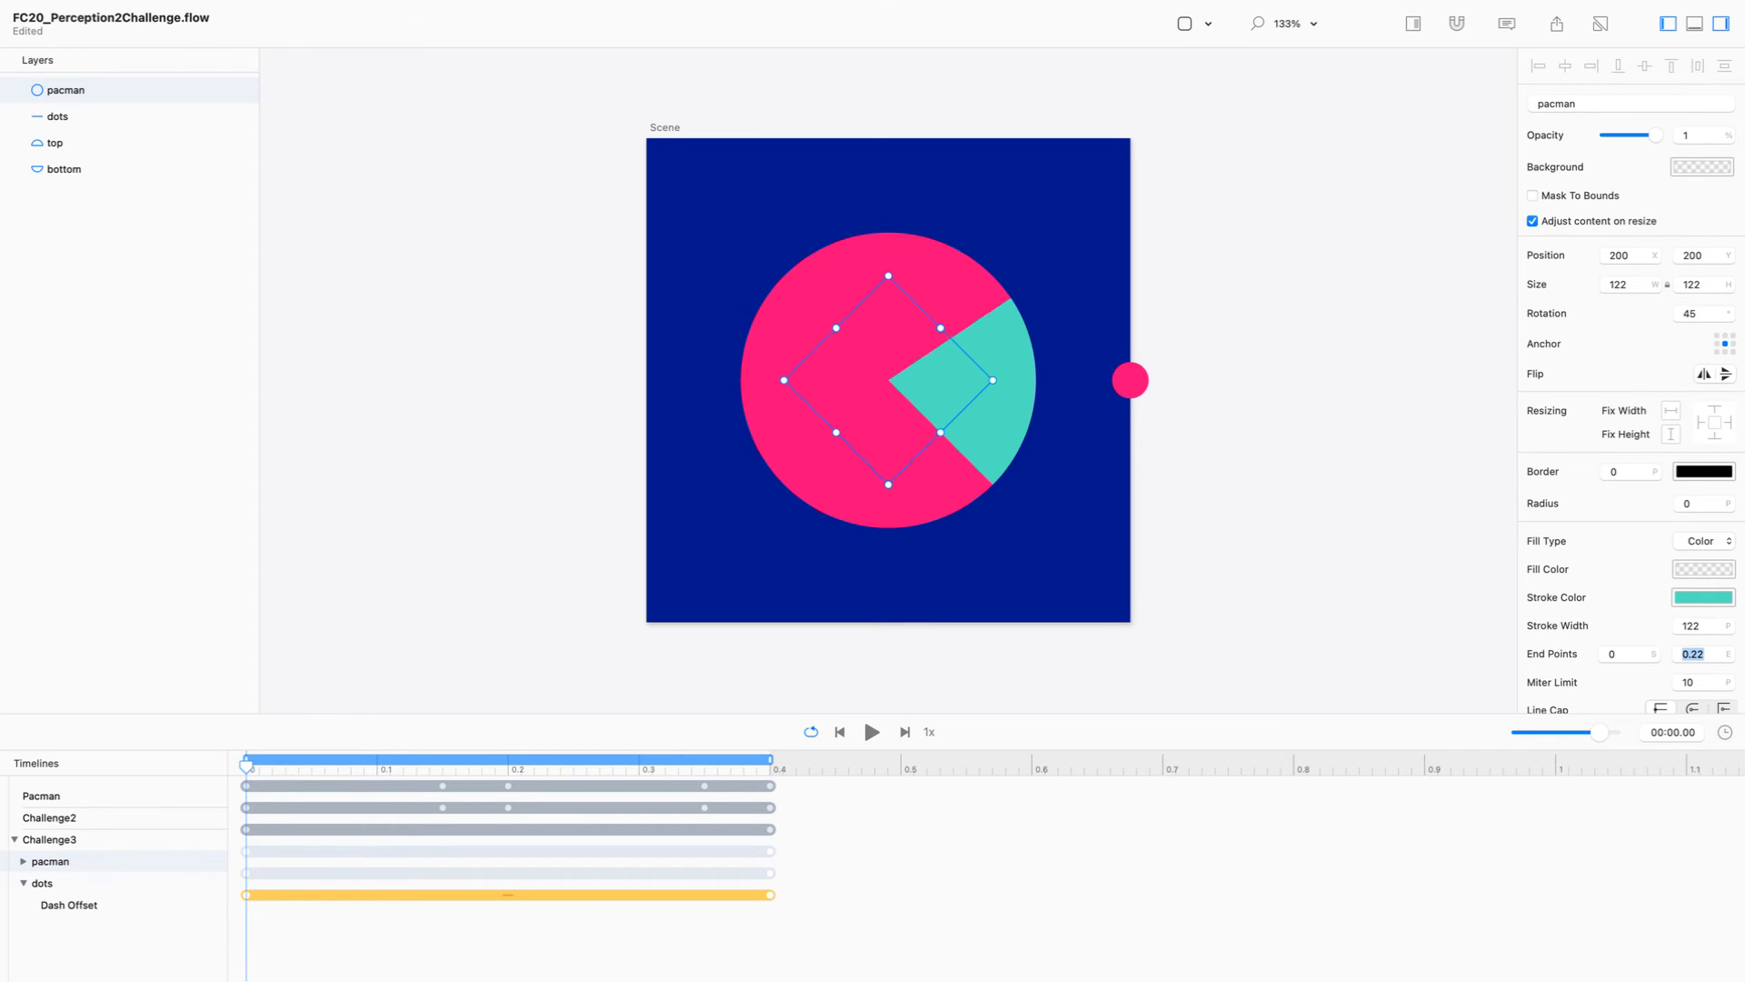
key("Down")
key("Down")
key("Down")
key("Down")
key("Down")
key("Down")
key("Down")
key("Down")
key("Down")
key("Down")
key("Down")
key("Down")
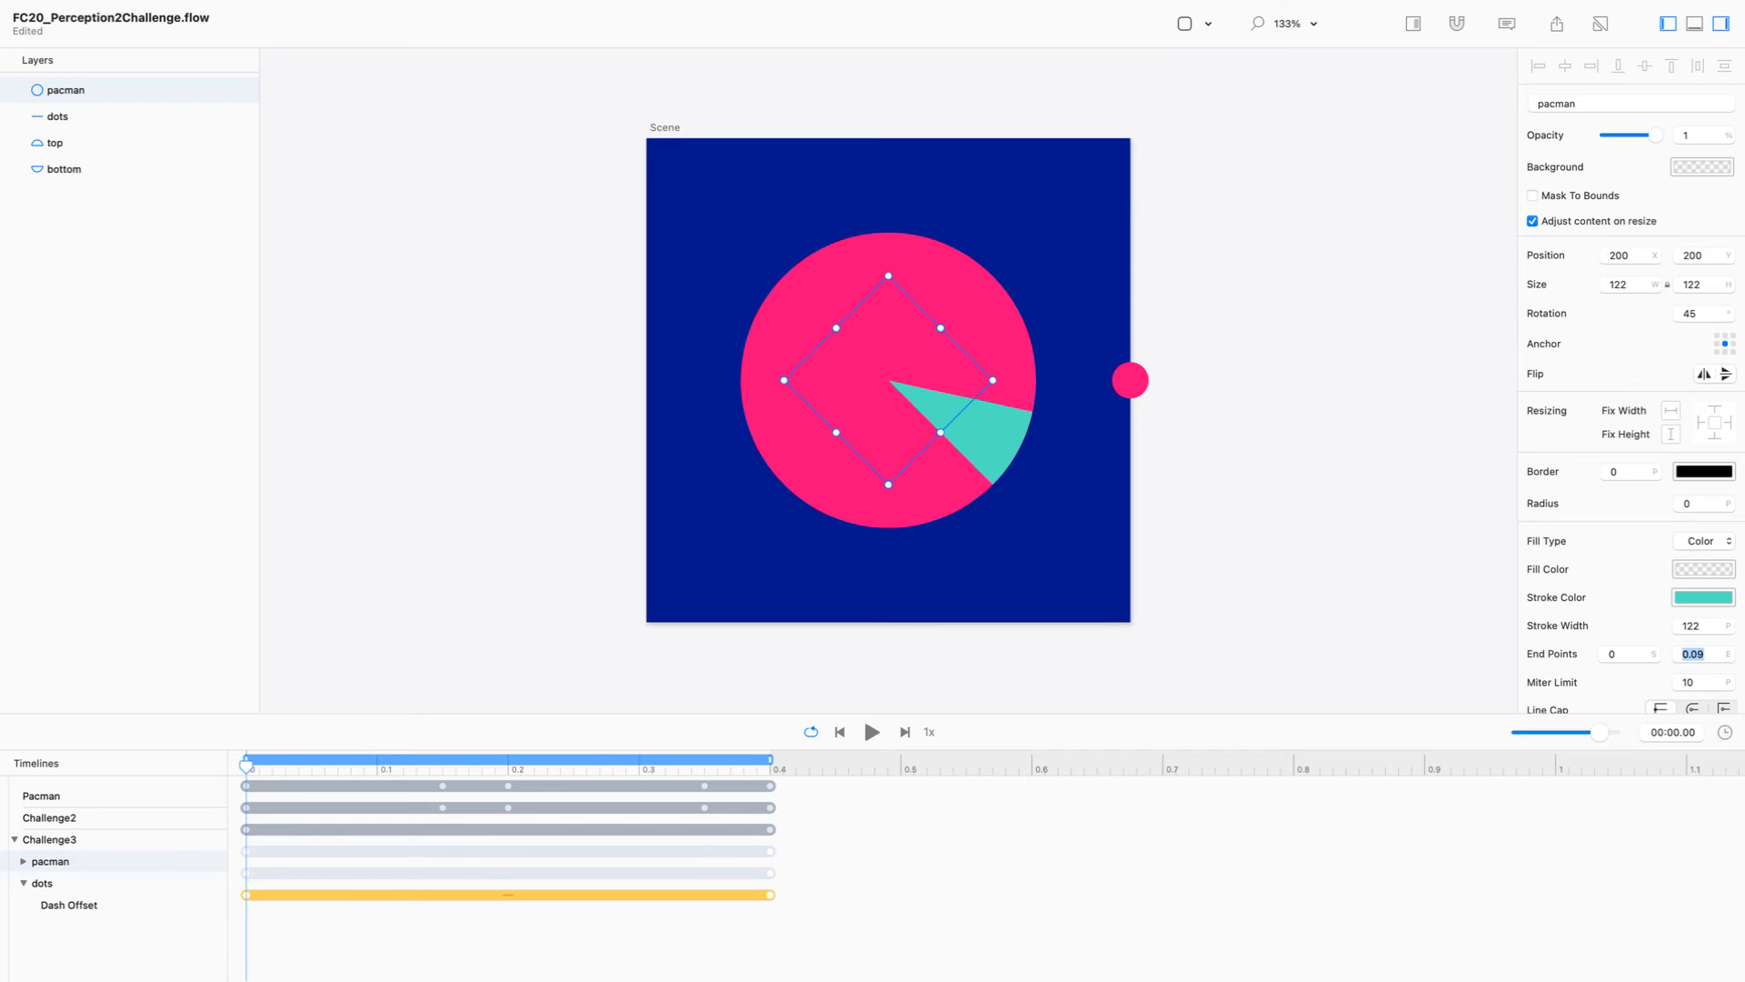
key("Down")
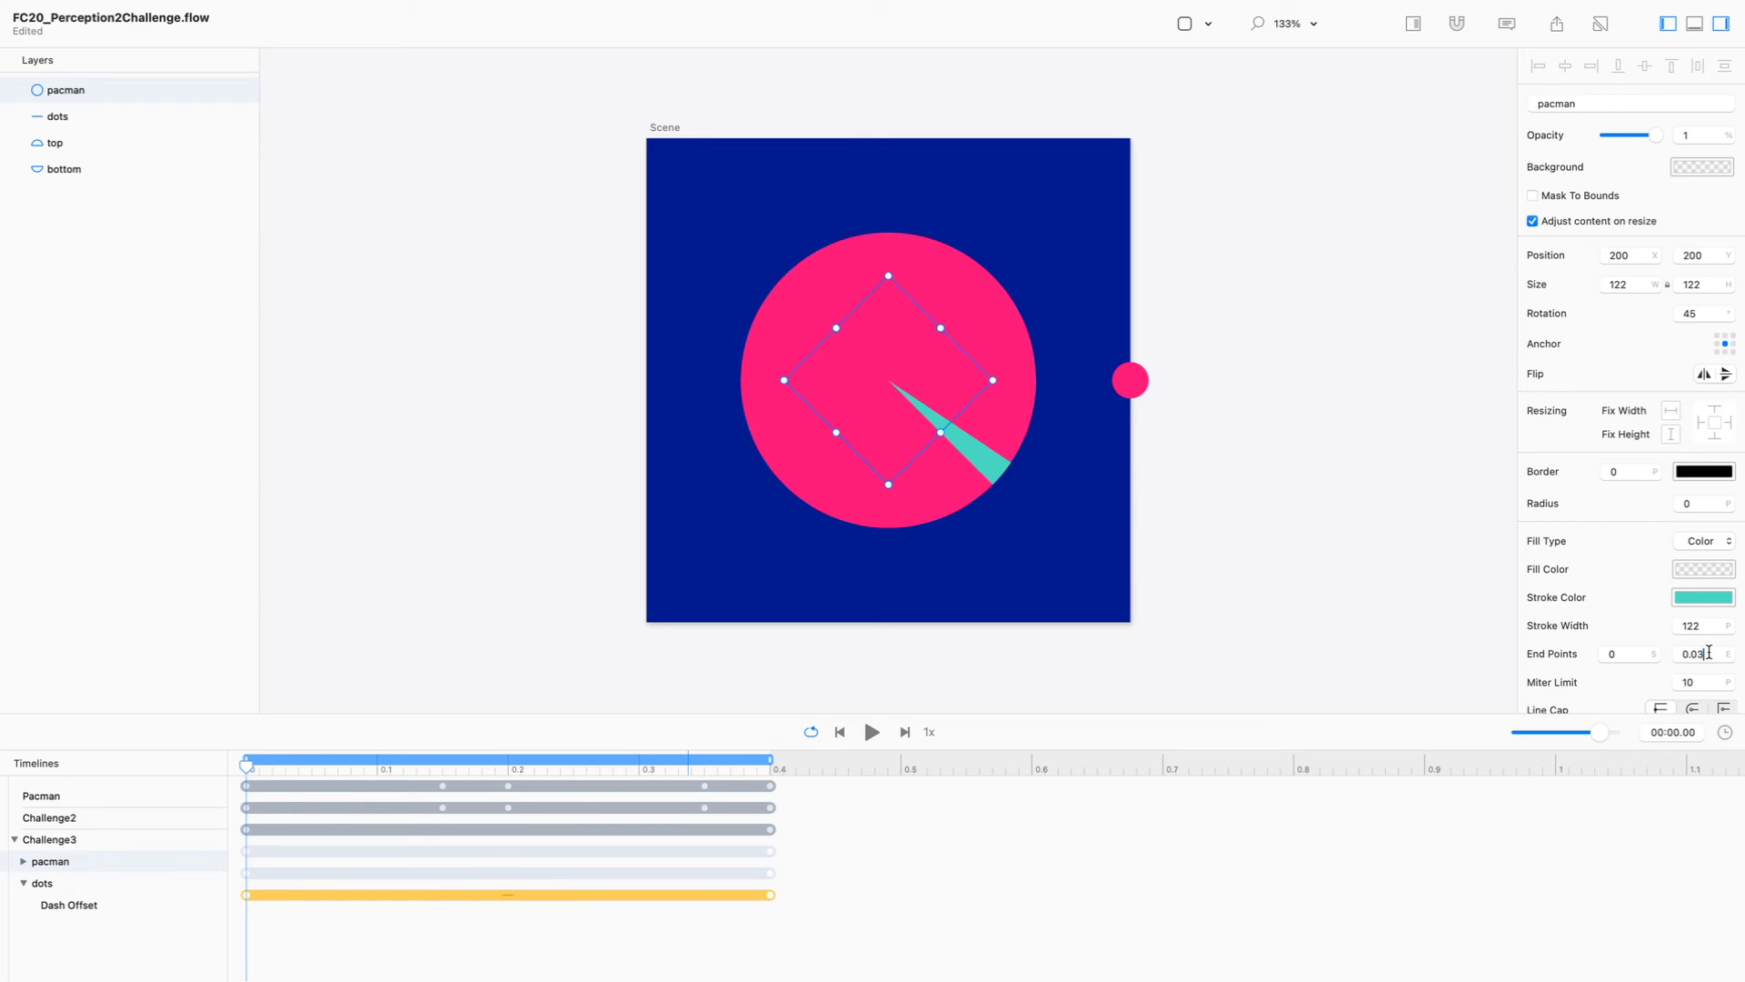
type("0")
key("Return")
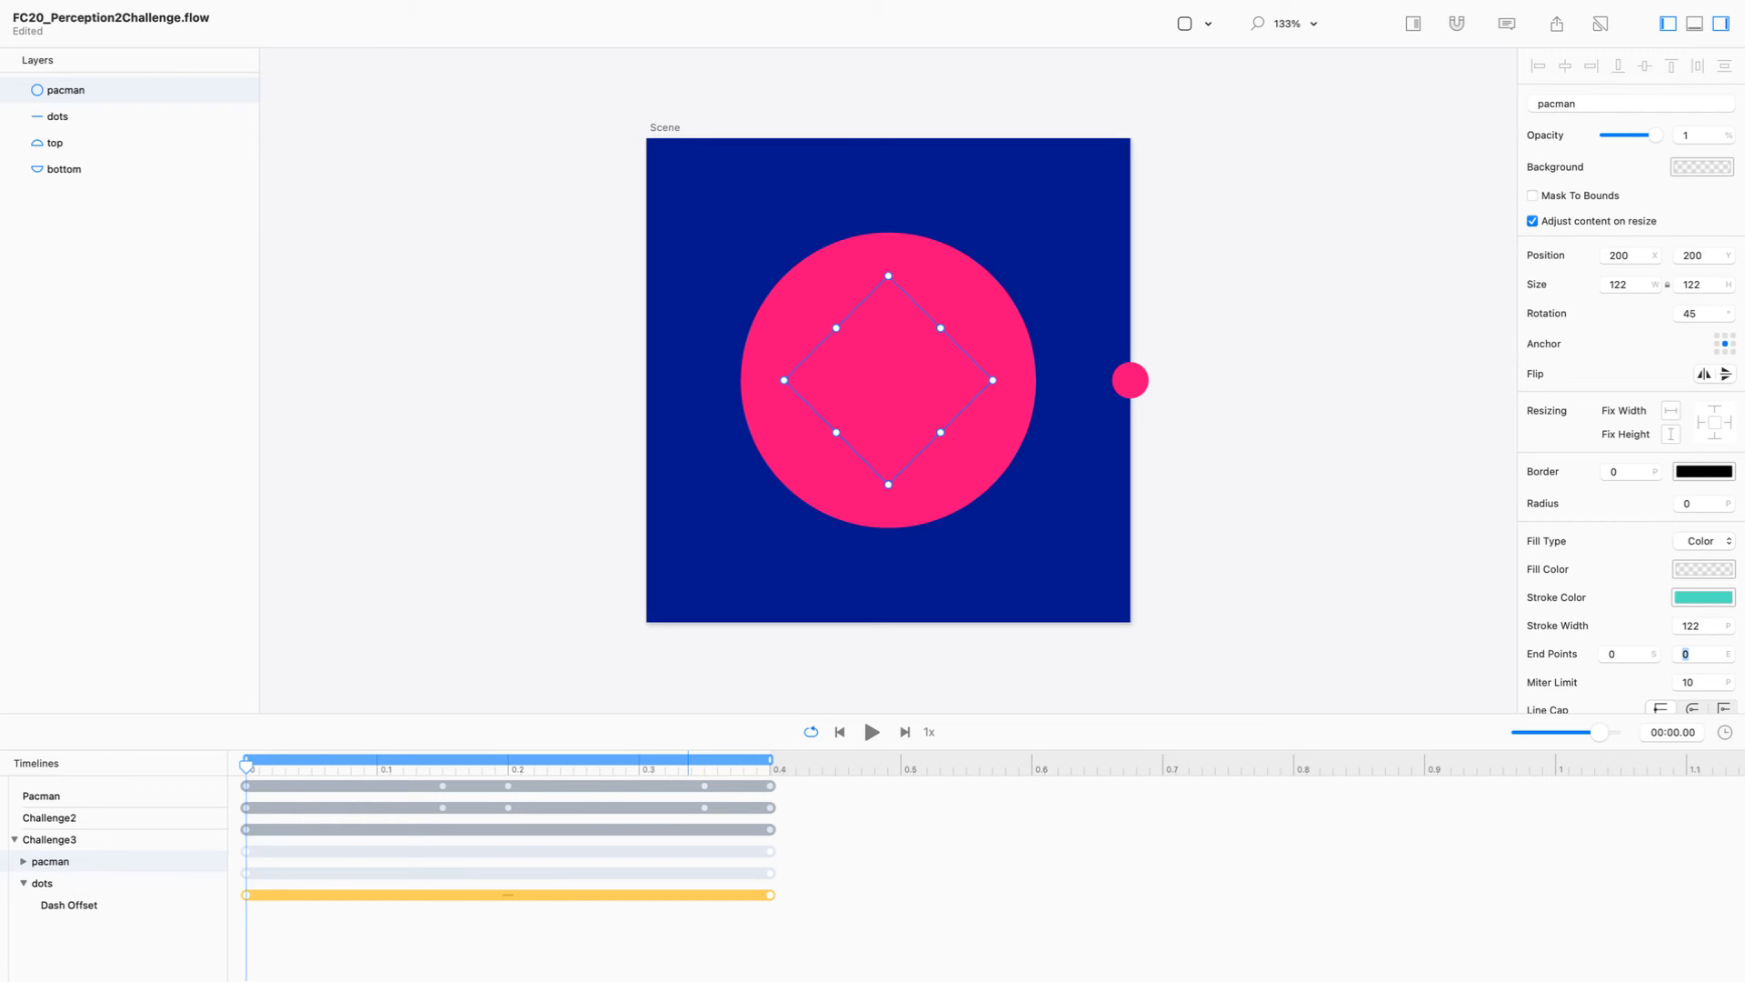
left_click(1706, 314)
type("0")
Step: Move the pacman circle's ending Rotation and Stroke End keyframes to 0.15 s and preview that time on the timeline
left_click(24, 861)
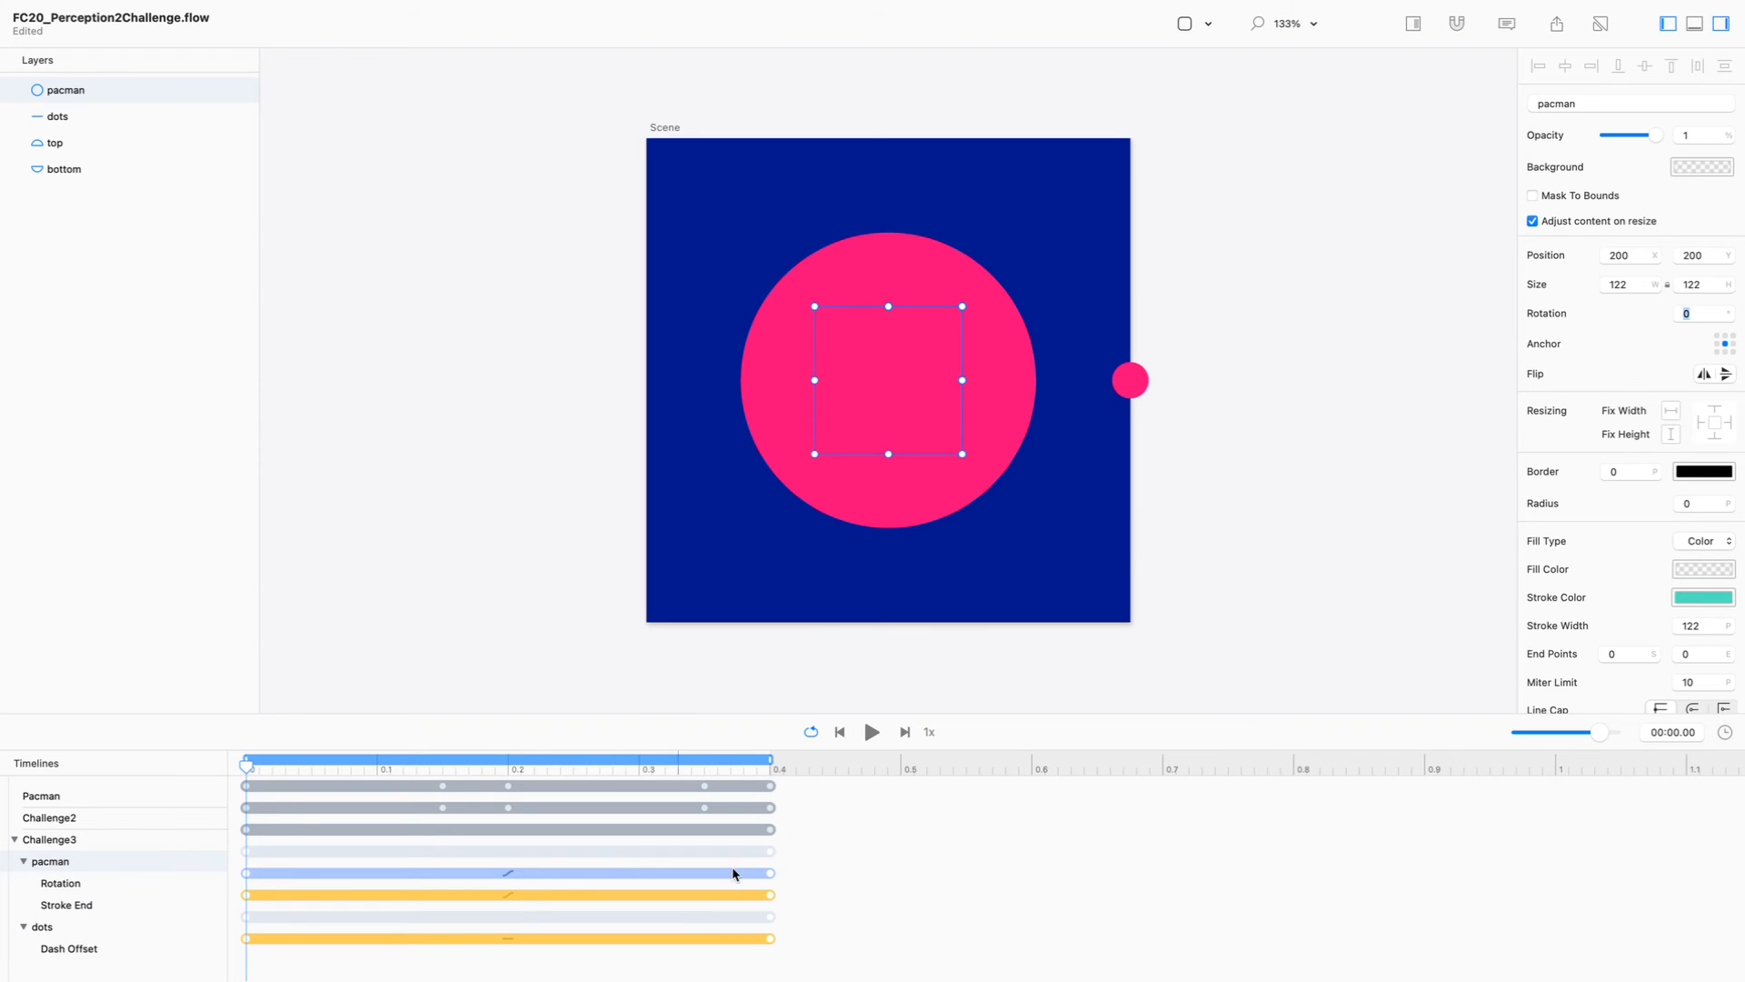
mouse_move(825, 868)
left_mouse_down()
mouse_move(751, 896)
mouse_move(416, 898)
mouse_move(444, 895)
left_mouse_up()
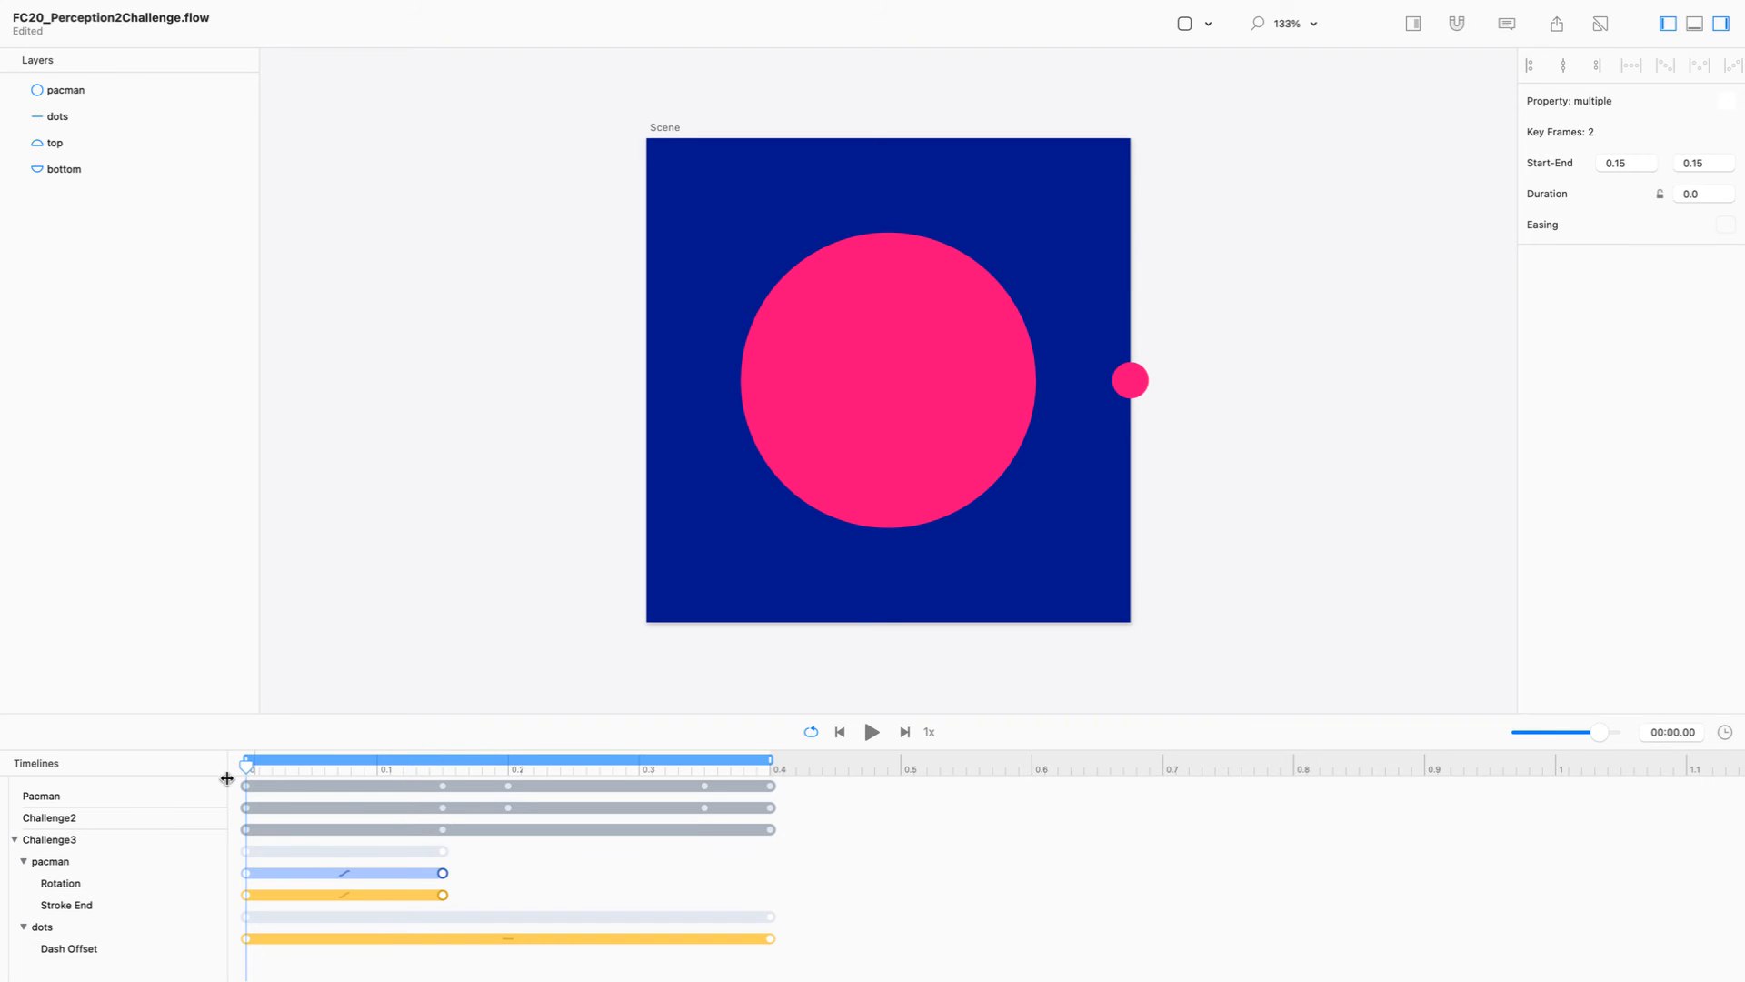
left_click_drag(247, 764, 442, 764)
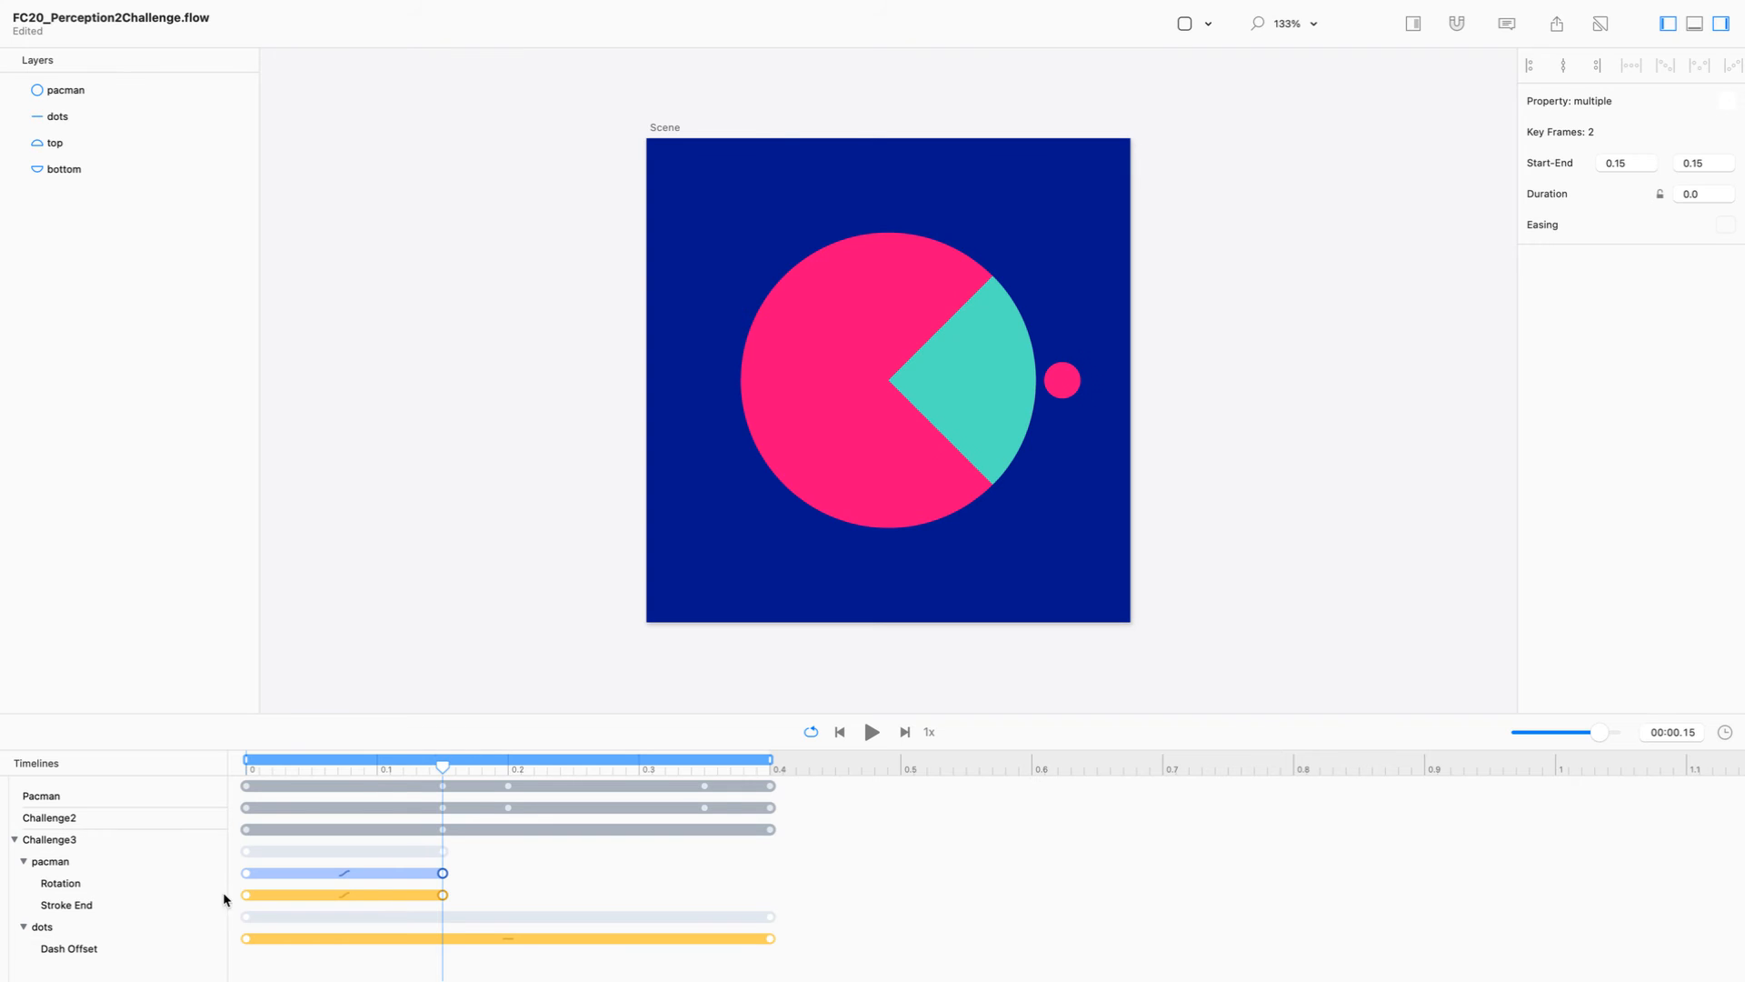
Step: Try to delete the pacman circle's Stroke End keyframe at 0 s and scrub the playhead to 0.14 s
left_click(245, 873)
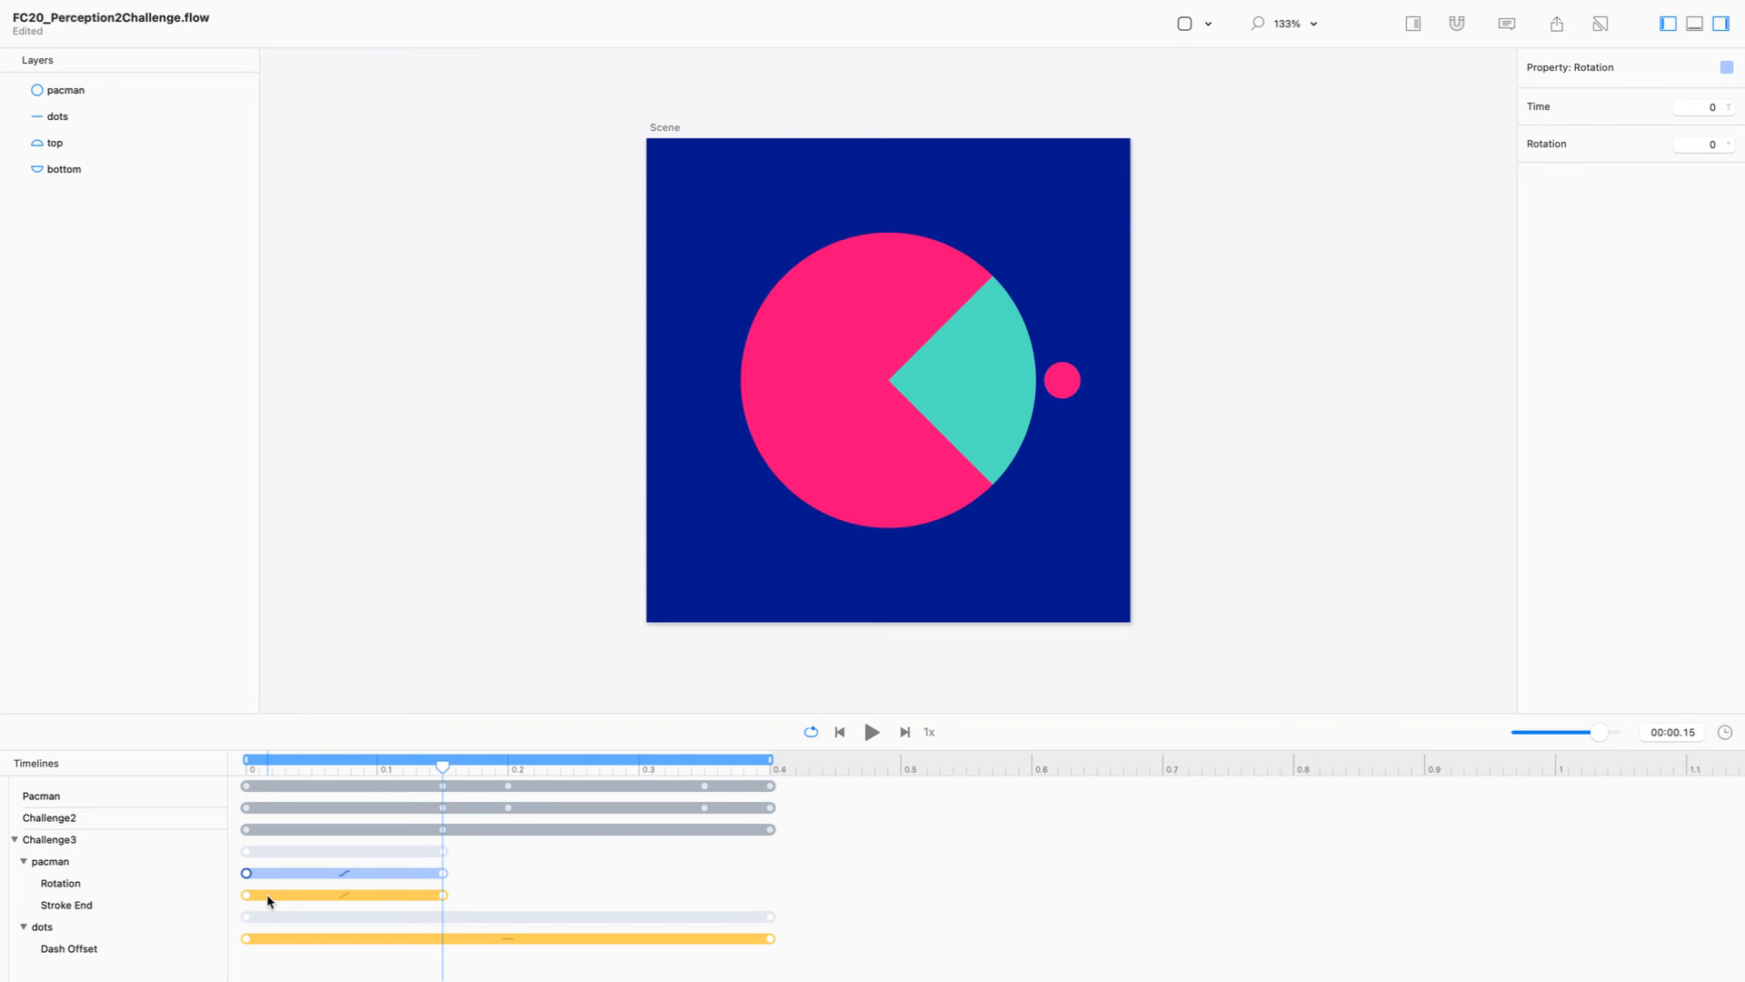
left_click(246, 895)
key("Delete")
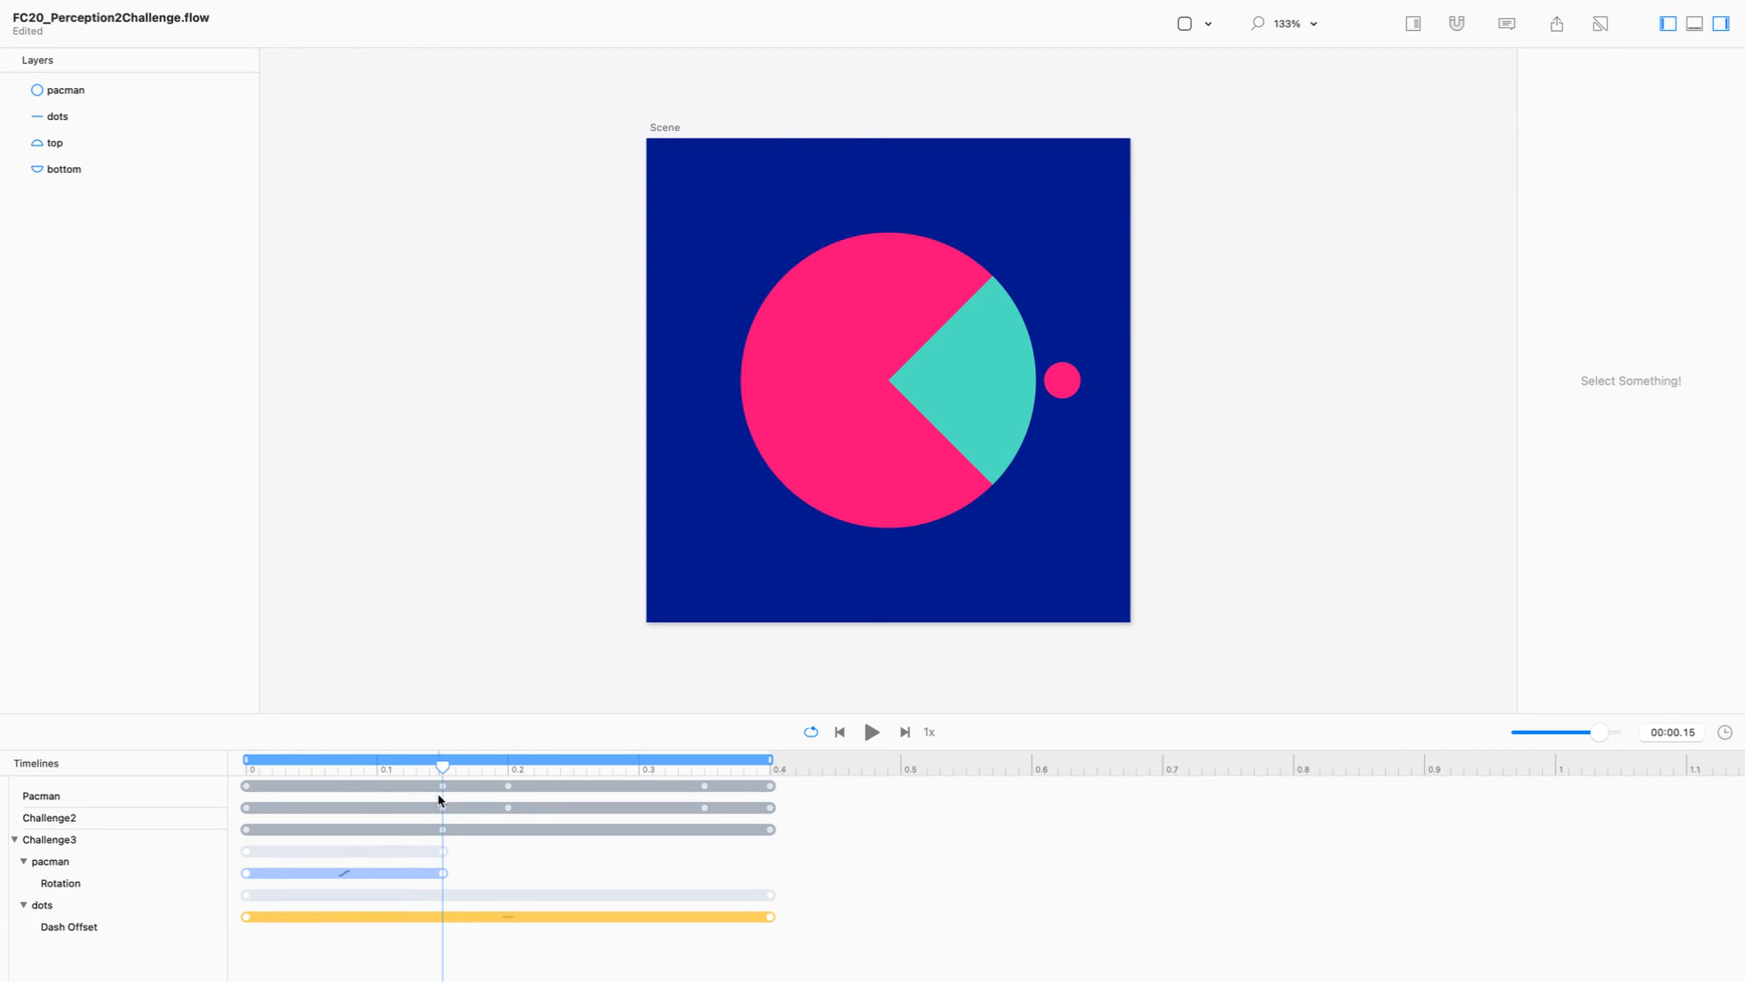
mouse_move(443, 766)
left_mouse_down()
mouse_move(162, 744)
mouse_move(469, 773)
mouse_move(205, 771)
mouse_move(433, 753)
left_mouse_up()
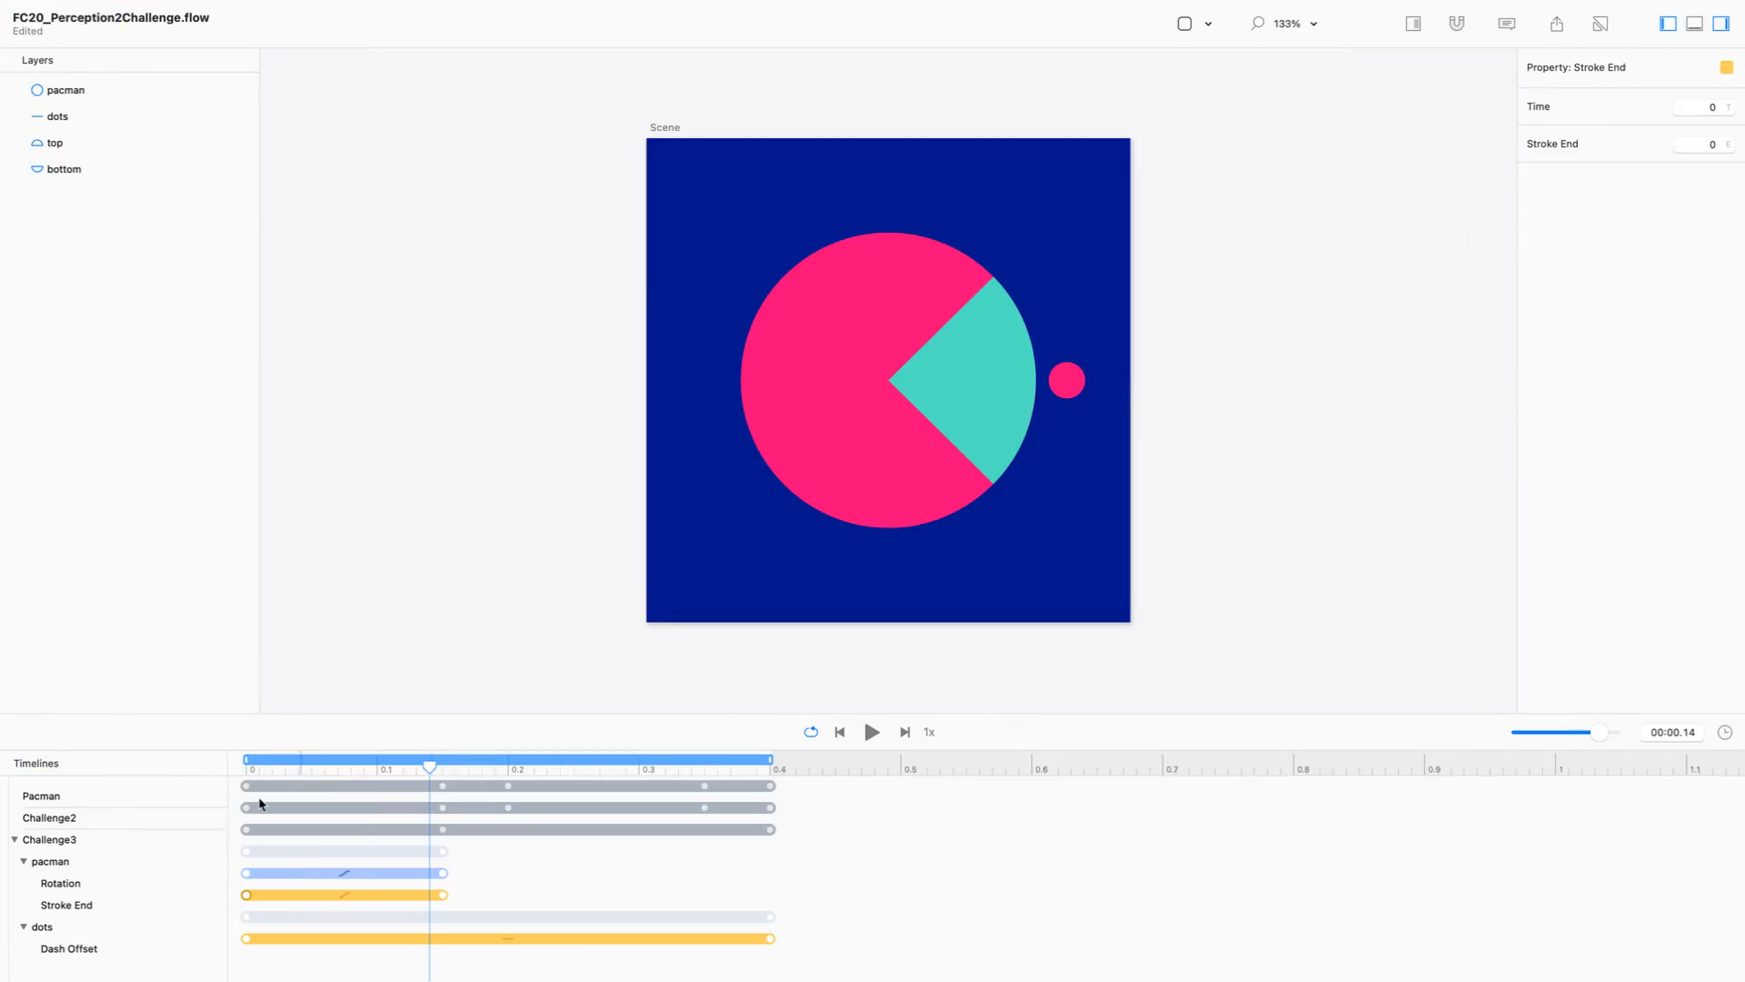
key("ctrl+Up")
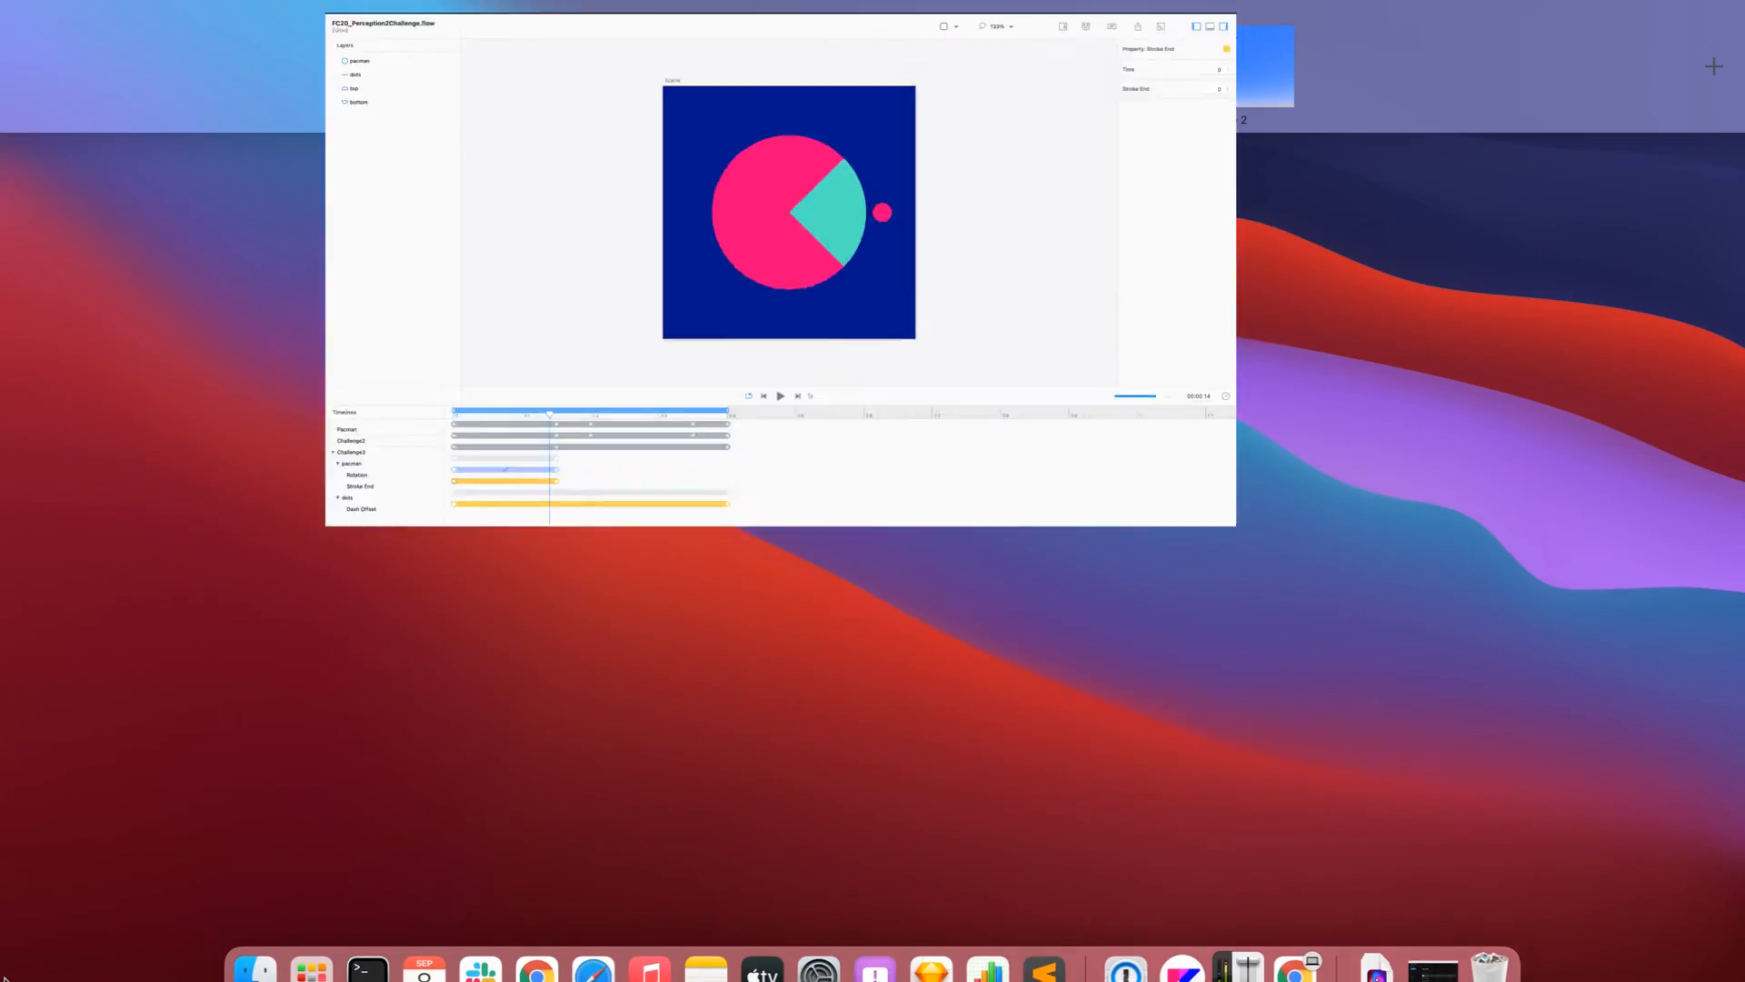
key("ctrl+Up")
Step: Copy the pacman circle's Rotation and Stroke End keyframes from 0 s to 0.35 s and from 0.15 s to 0.2 s
left_click_drag(494, 858, 246, 900)
left_click(249, 909)
left_click(246, 895)
left_click(245, 873, "shift")
left_click_drag(245, 875, 703, 876)
mouse_move(466, 908)
left_mouse_down()
mouse_move(429, 869)
mouse_move(509, 870)
left_mouse_up()
Step: Set the easing of all the pacman circle's Rotation and Stroke End keyframes to Linear
left_click_drag(756, 861, 206, 900)
left_click(1725, 225)
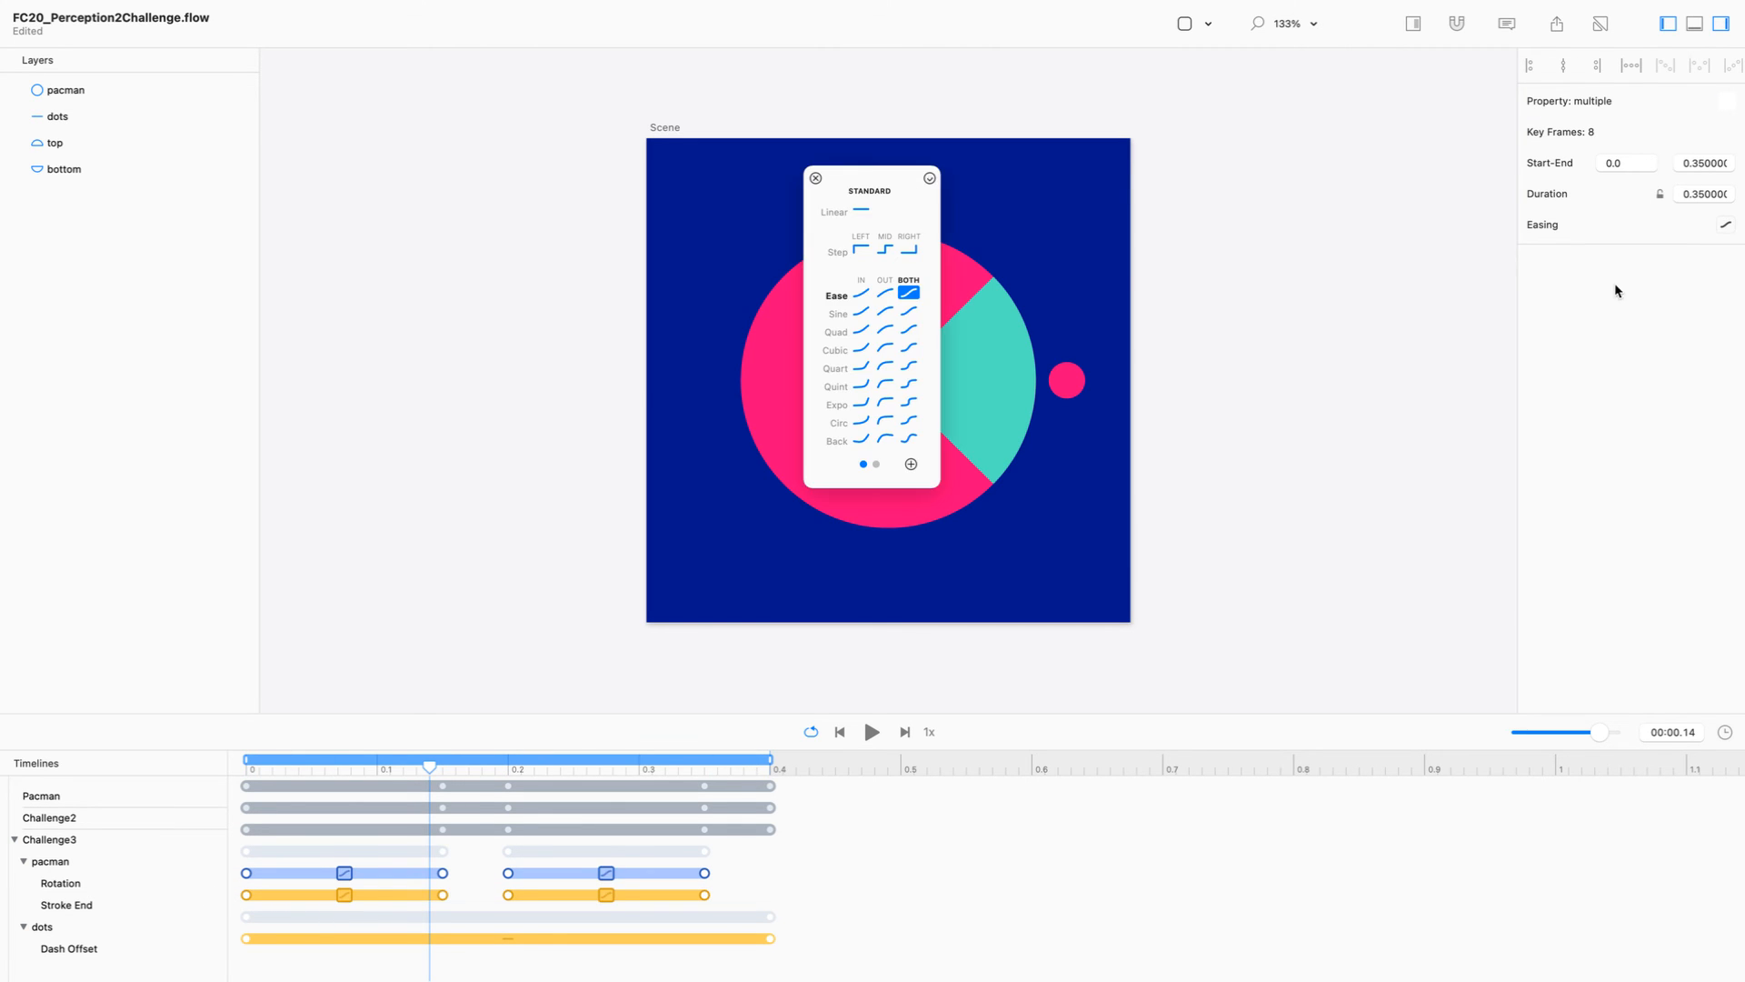
left_click(861, 211)
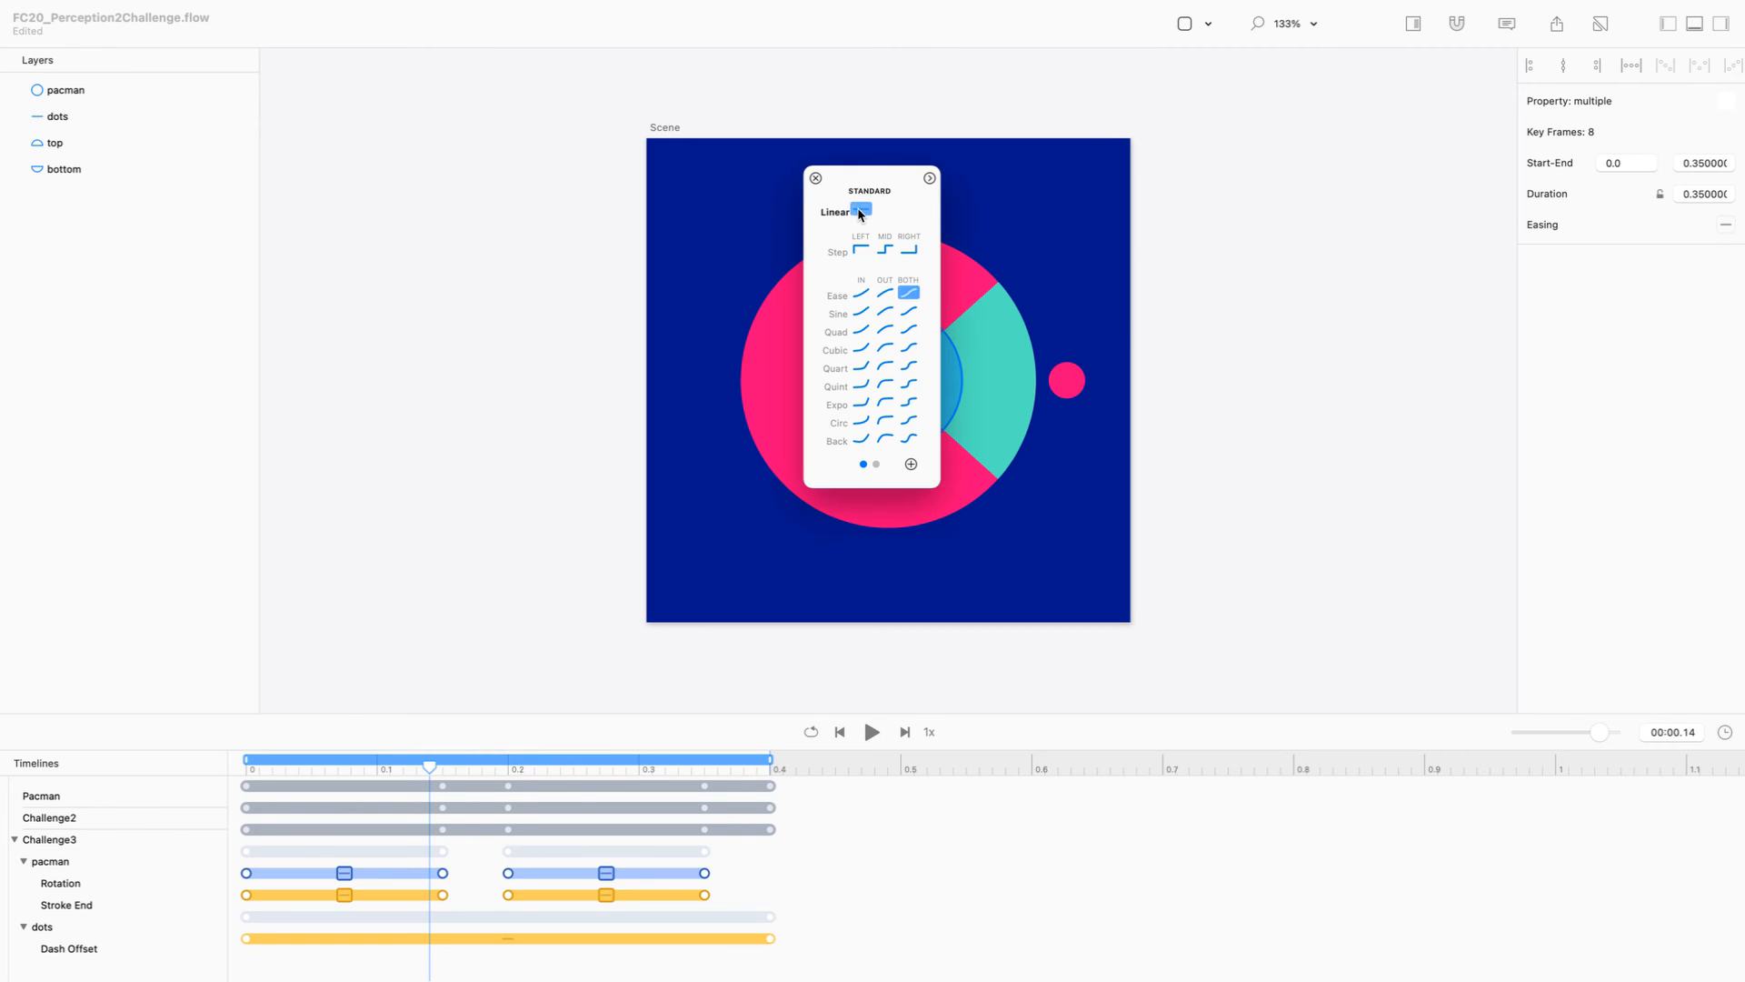
left_click(814, 179)
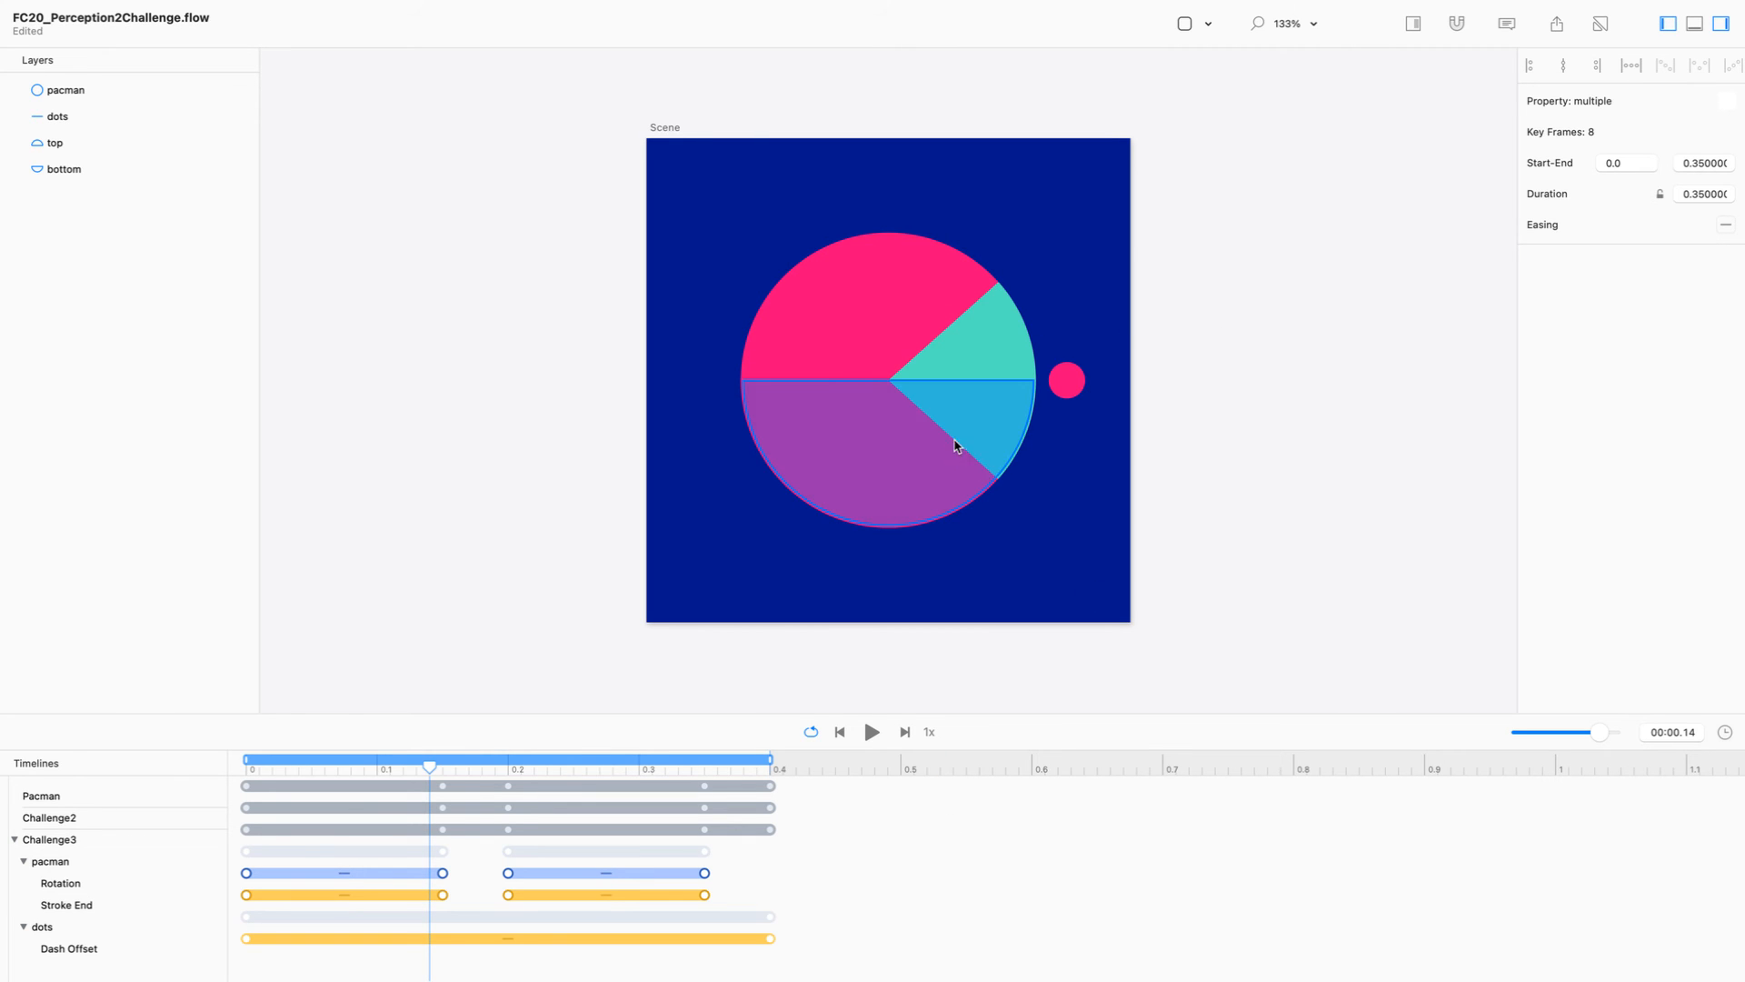
Step: Sample the scene's dark blue background as the pacman circle's stroke colour, hex 01168A
left_click(98, 90)
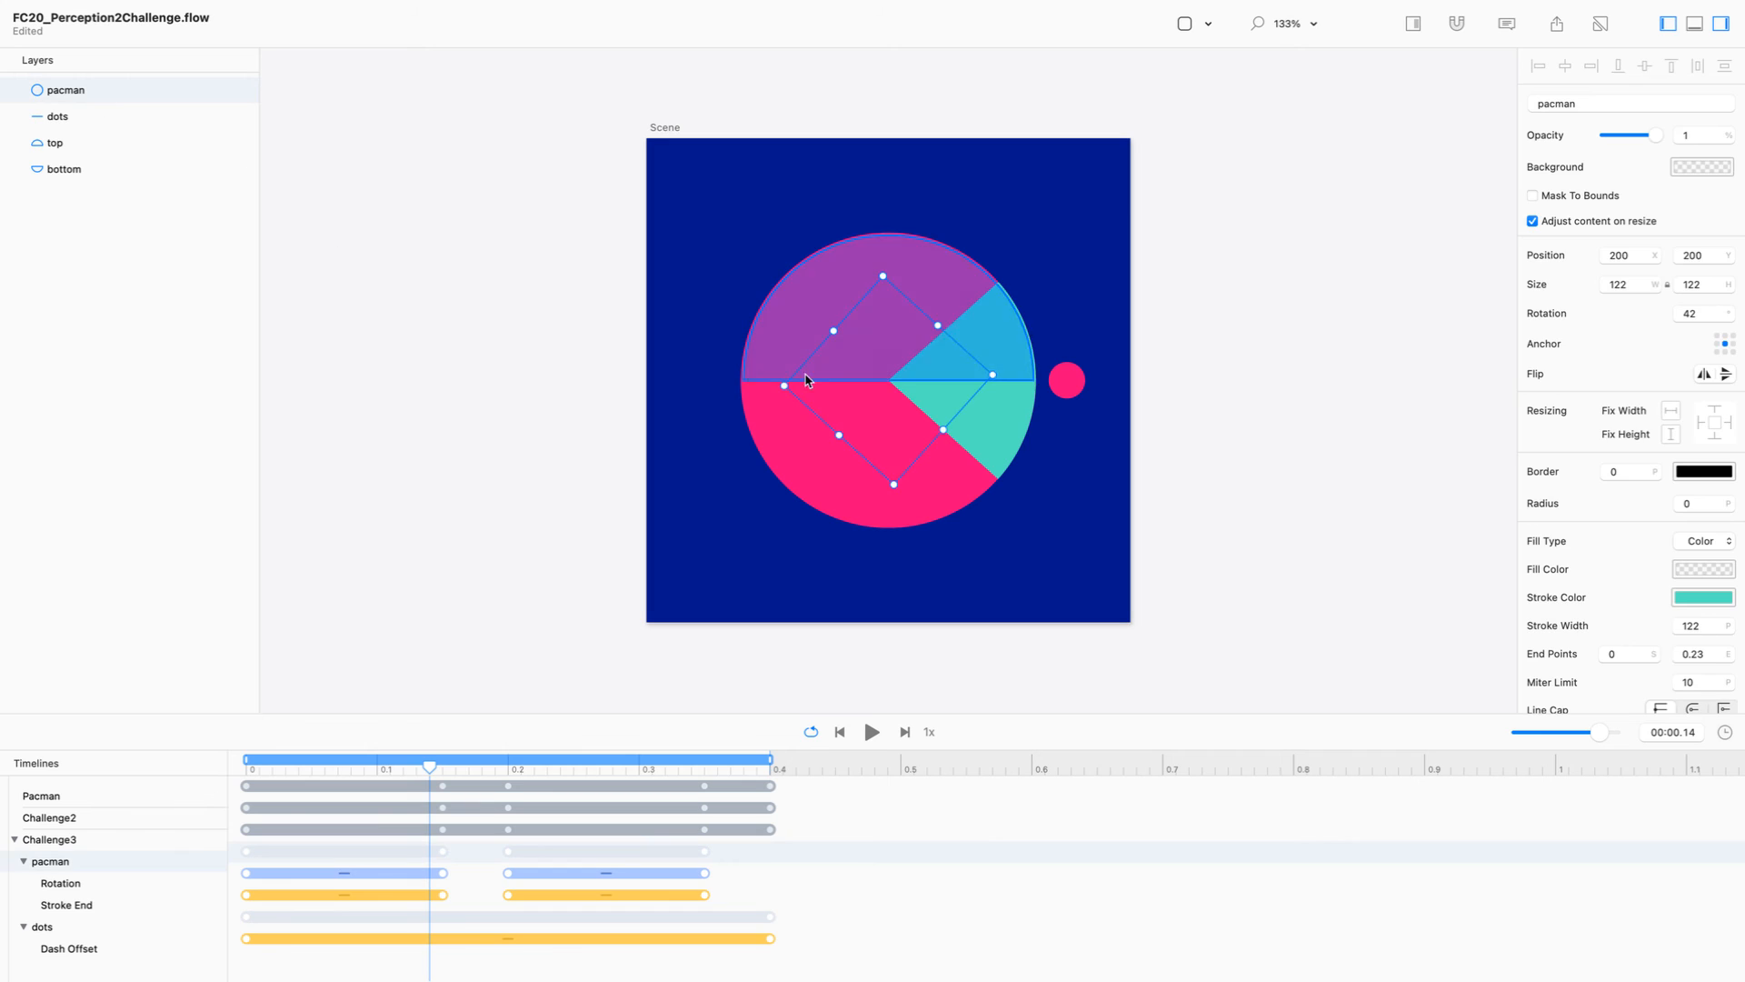
left_click(1684, 599)
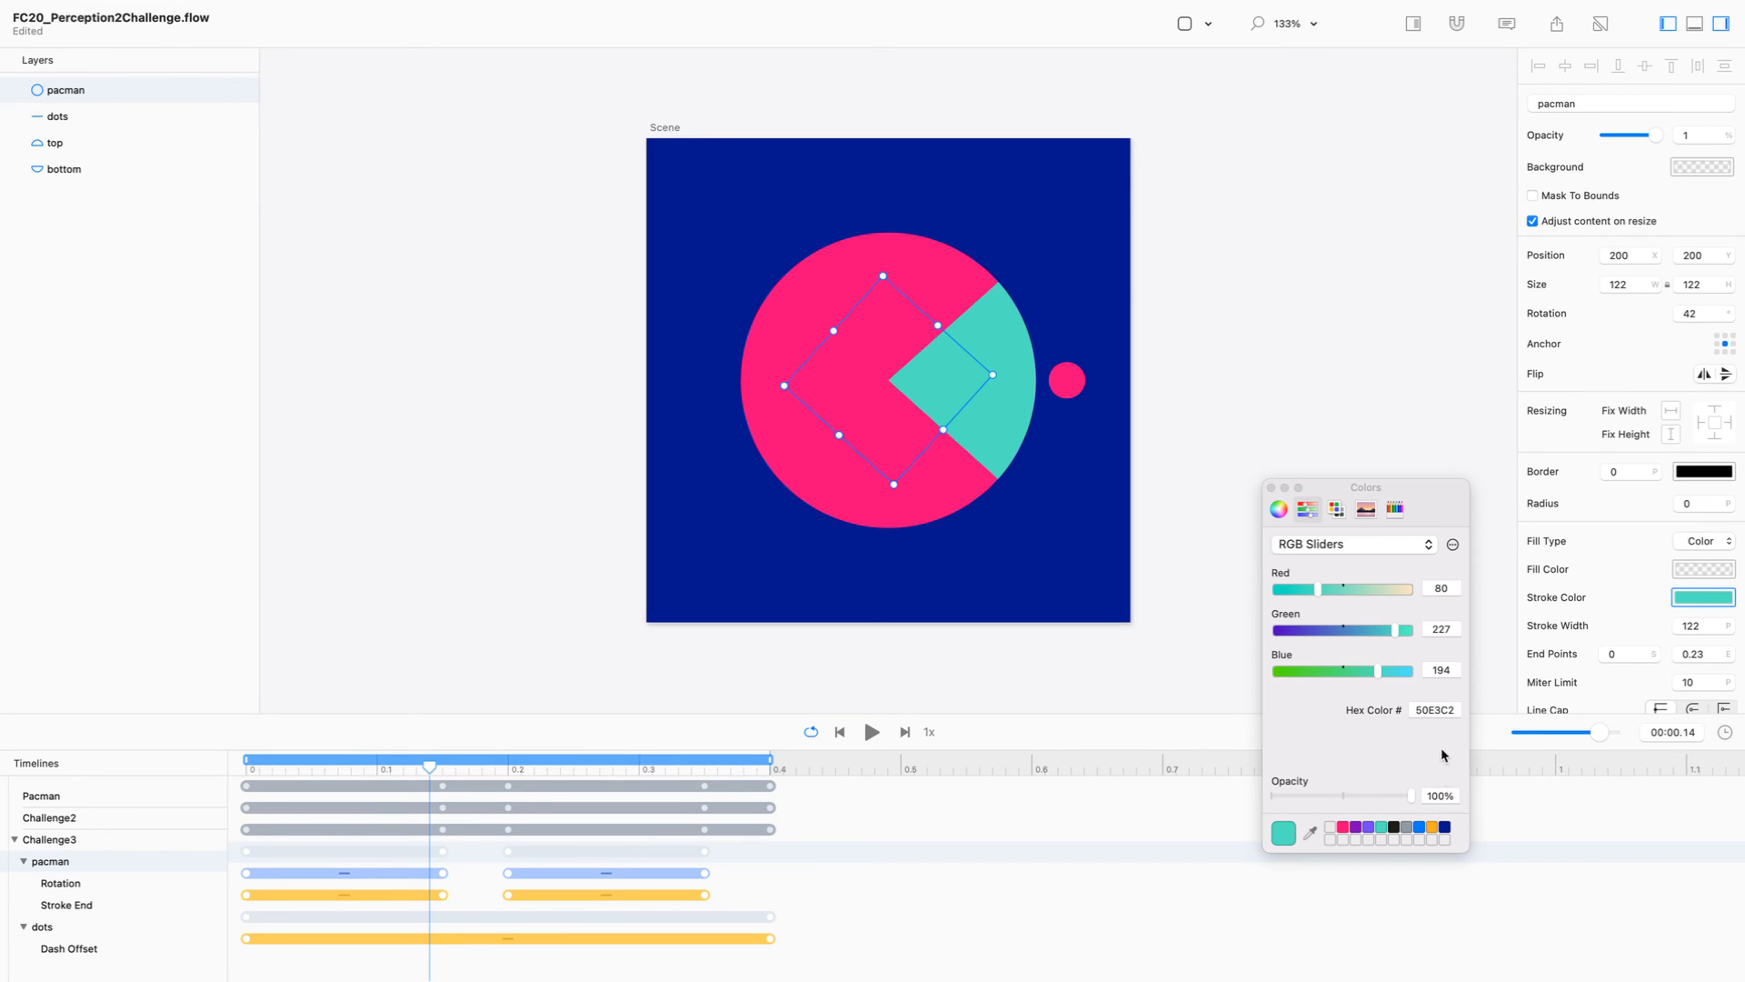
left_click(1310, 832)
left_click(1052, 528)
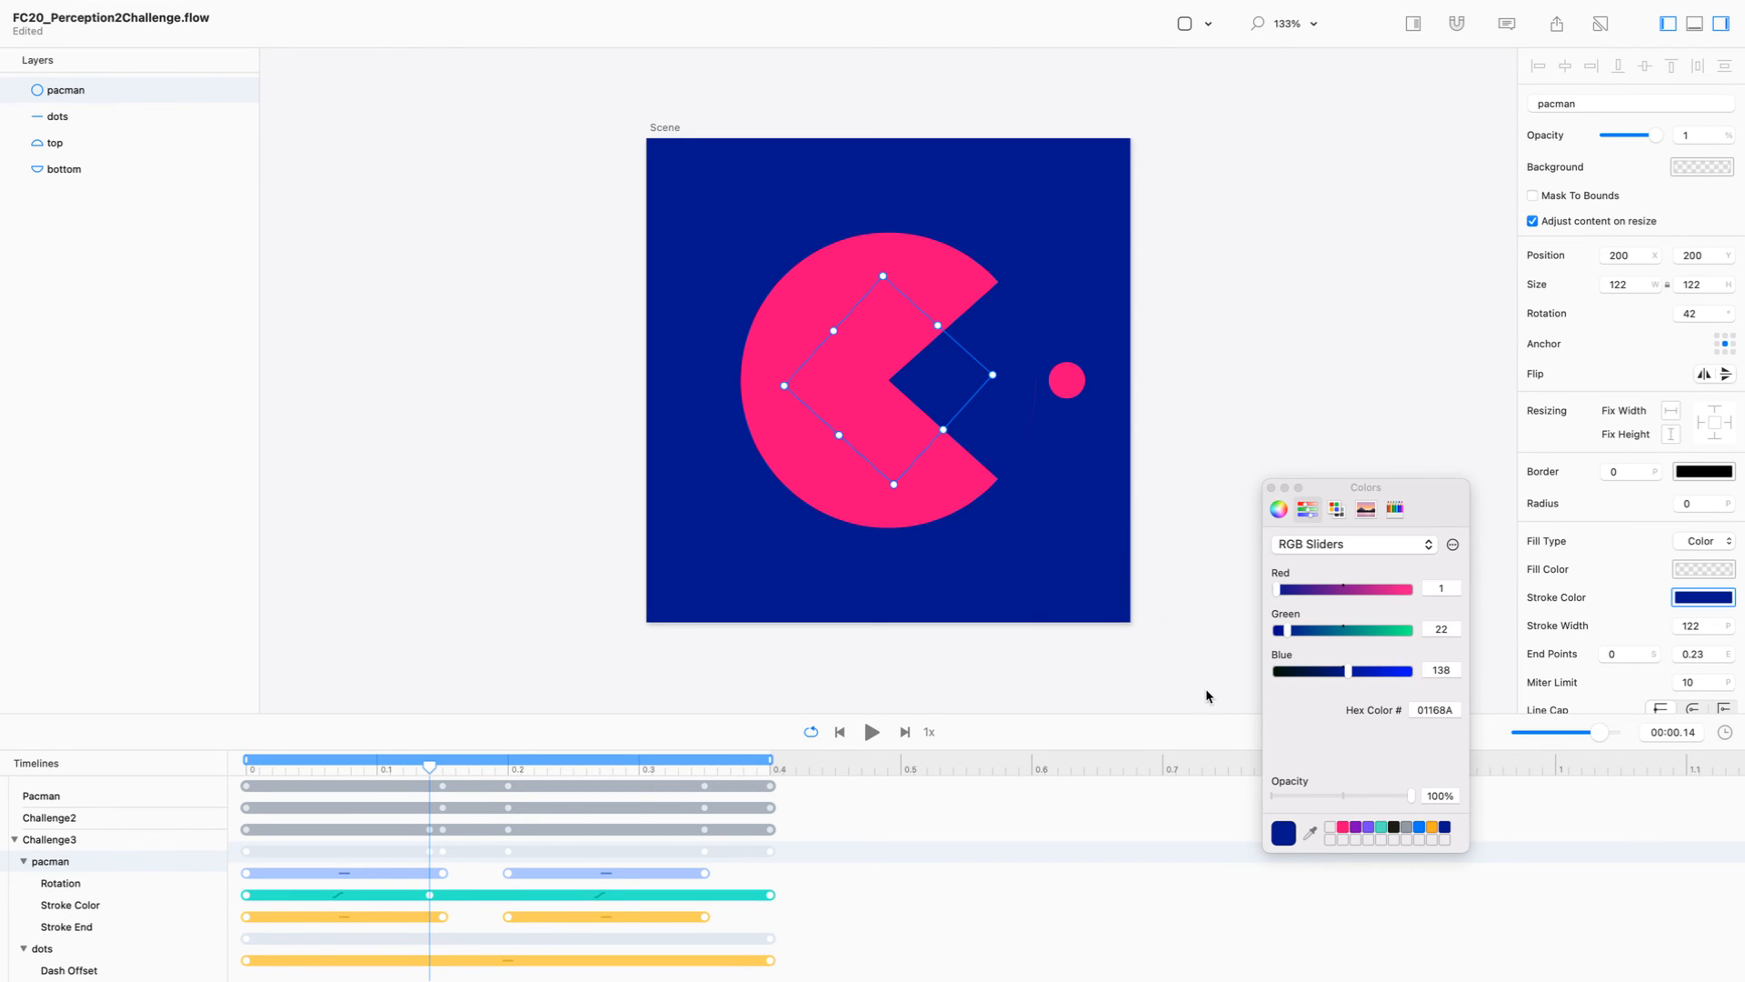
Step: Delete the pacman circle's Stroke Color keyframes at 0.4 s and 0 s to remove the colour animation
left_click(770, 895)
key("Delete")
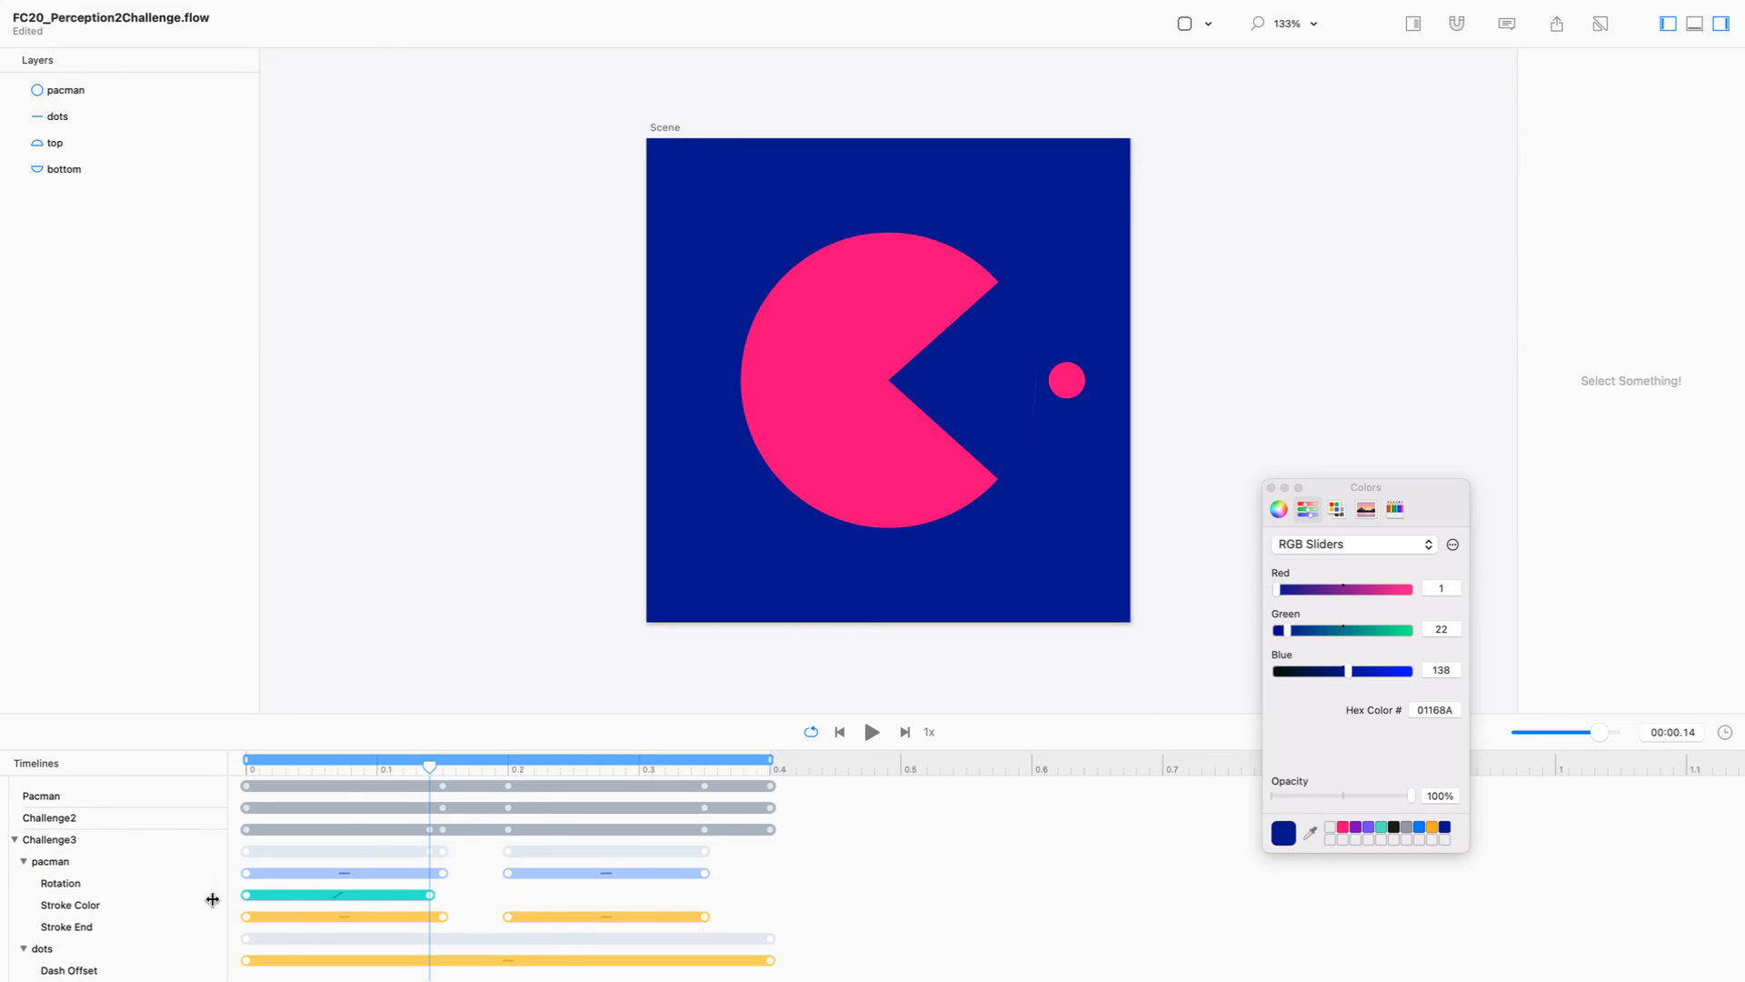
left_click(246, 895)
key("Delete")
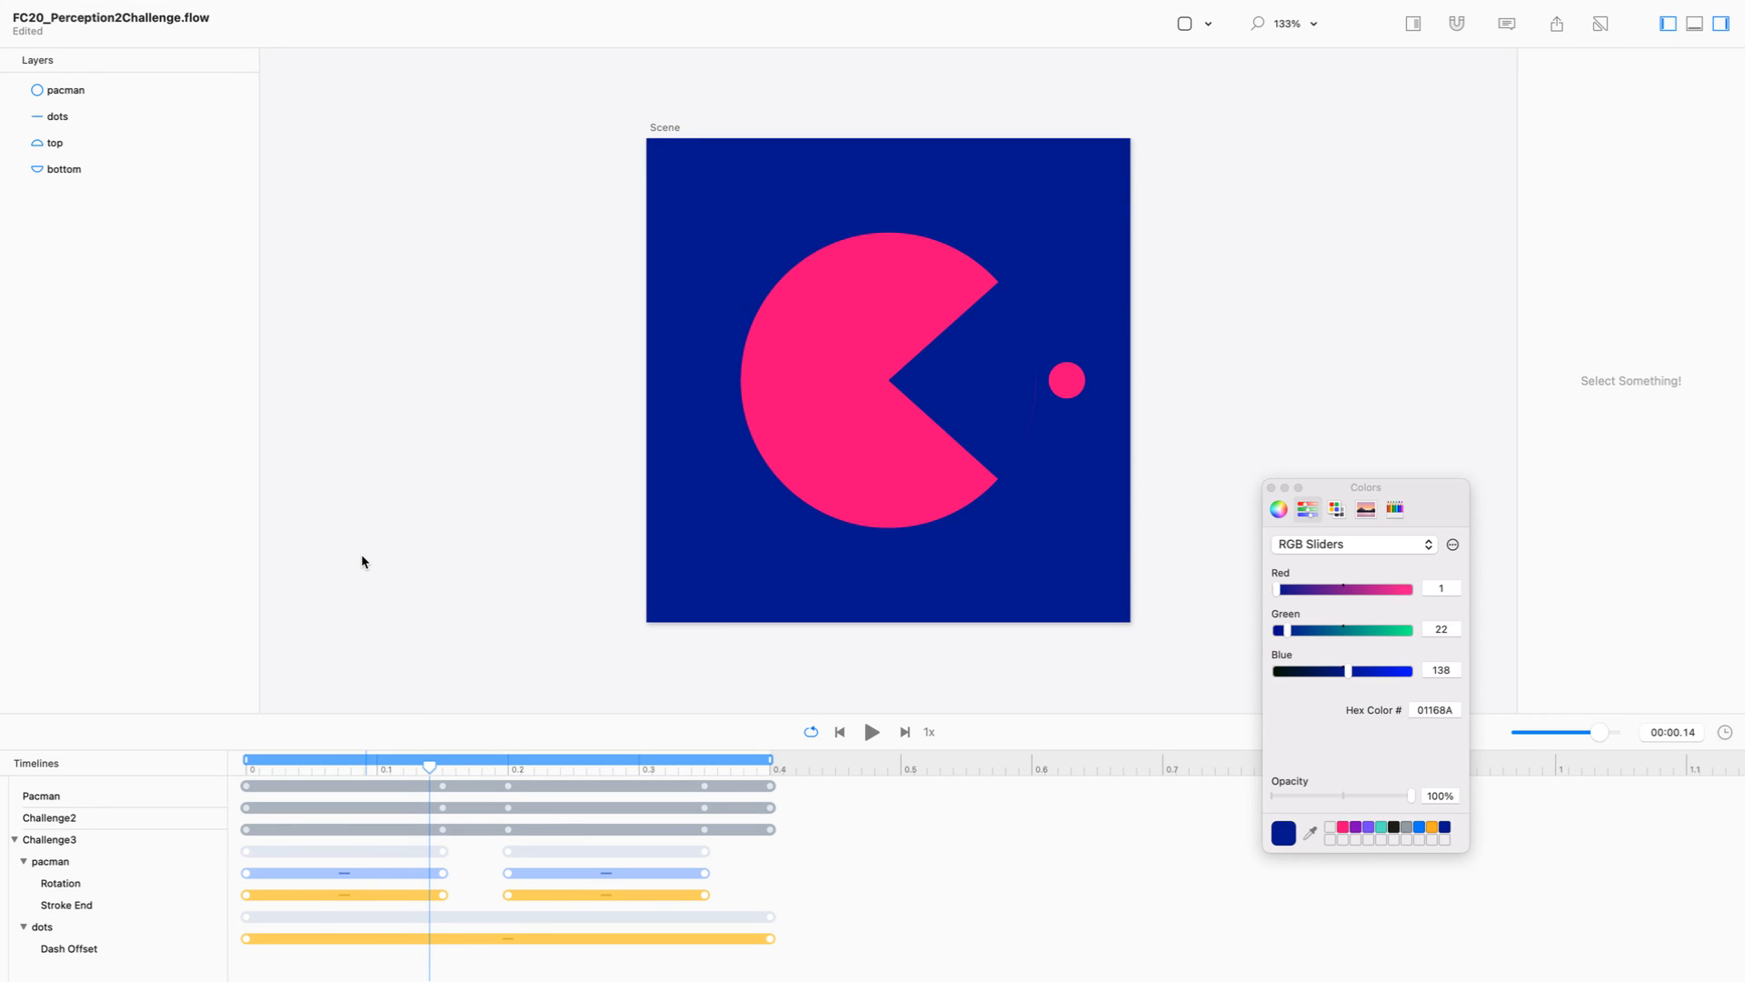
Step: Rename the pacman layer to mouth and clear the selection
double_click(62, 91)
type("mouth")
key("Return")
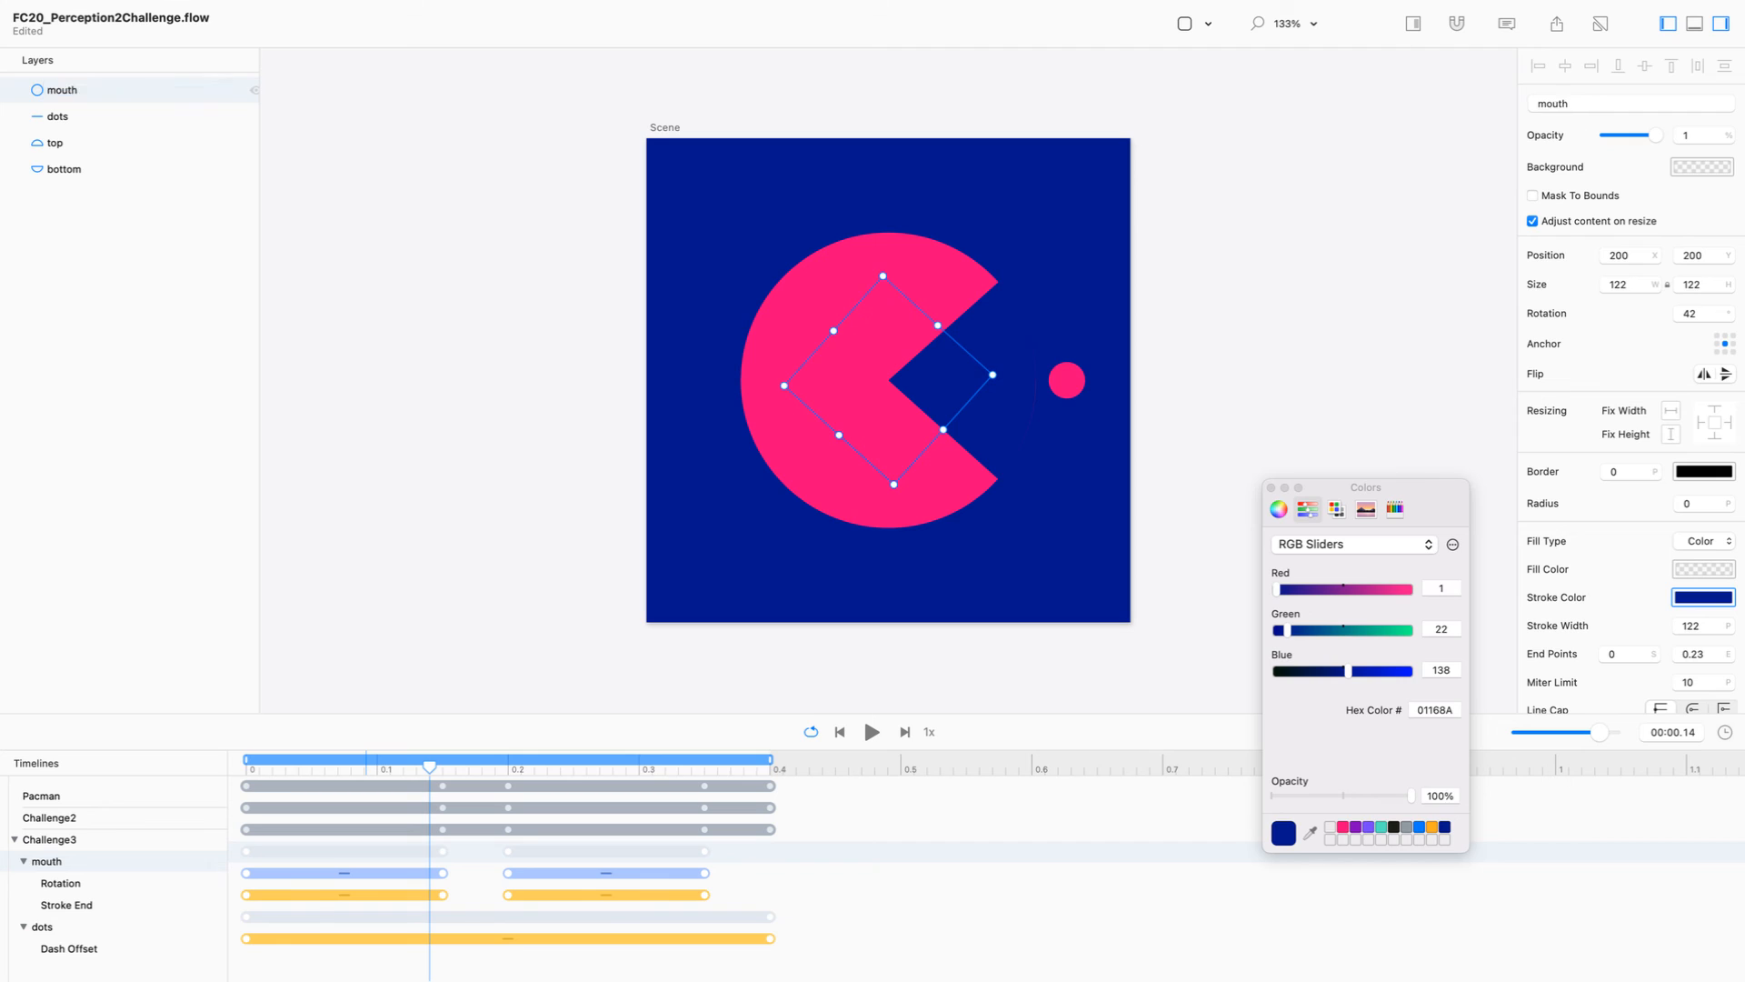
left_click(456, 222)
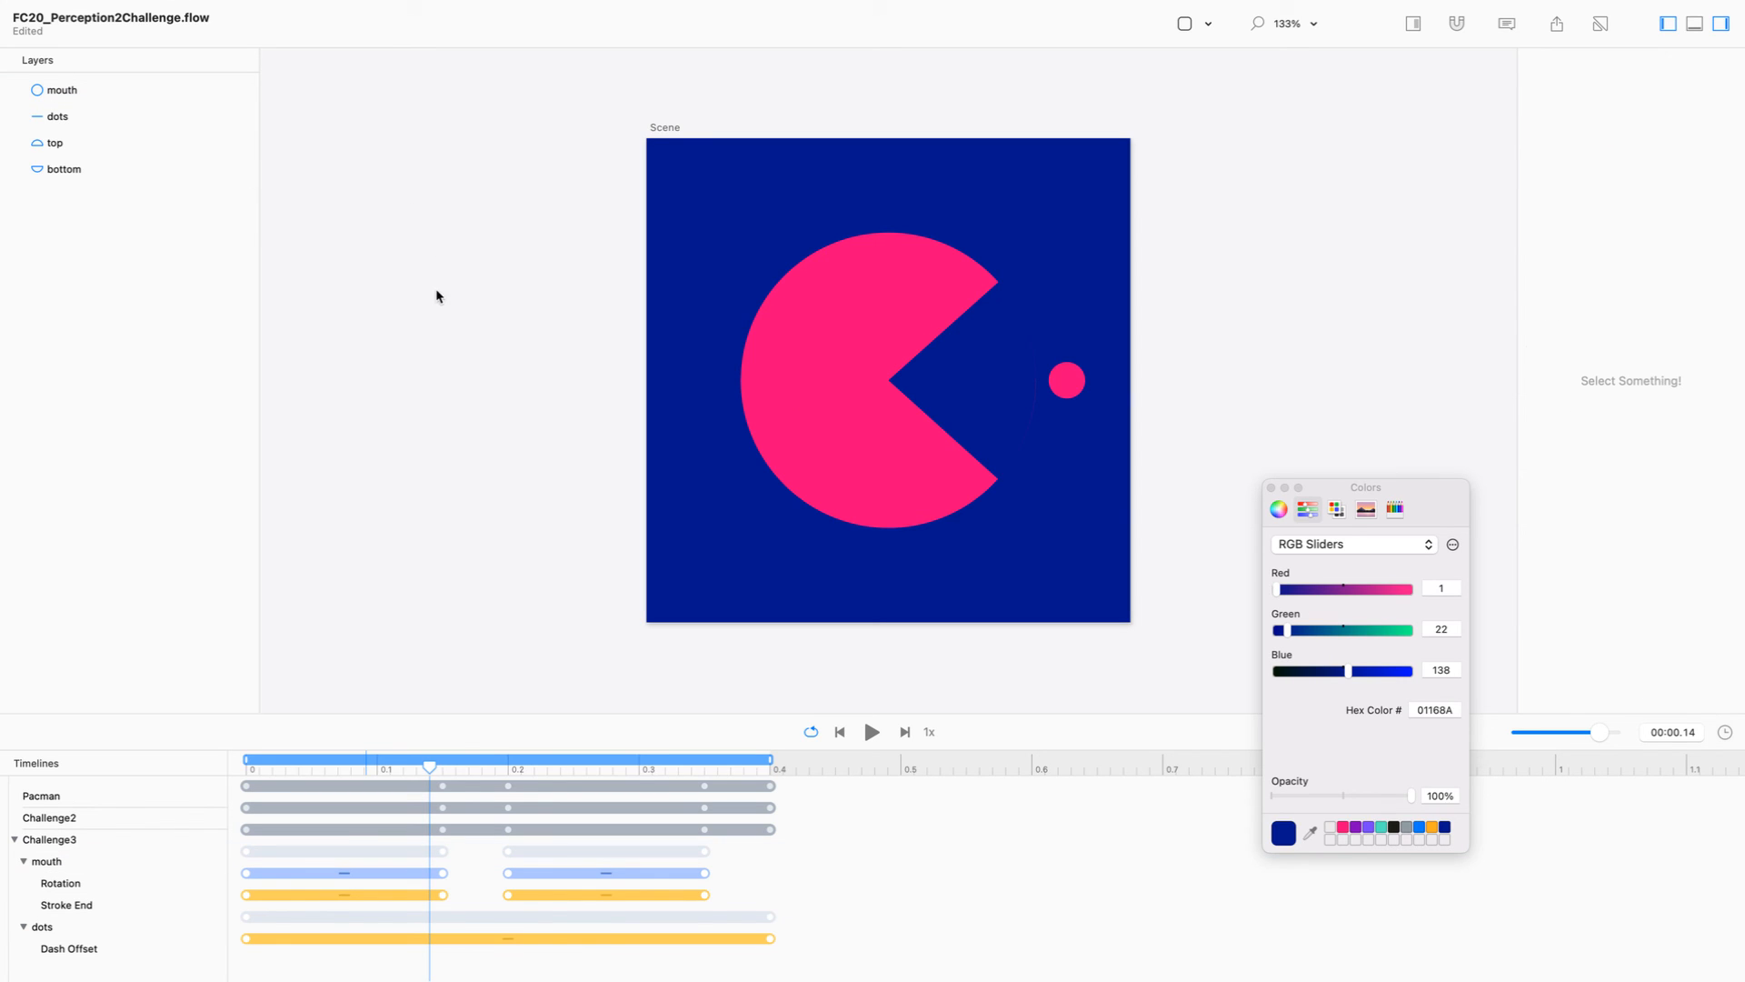
Step: Play the Challenge3 animation and move the dots layer above the mouth layer
left_click(880, 734)
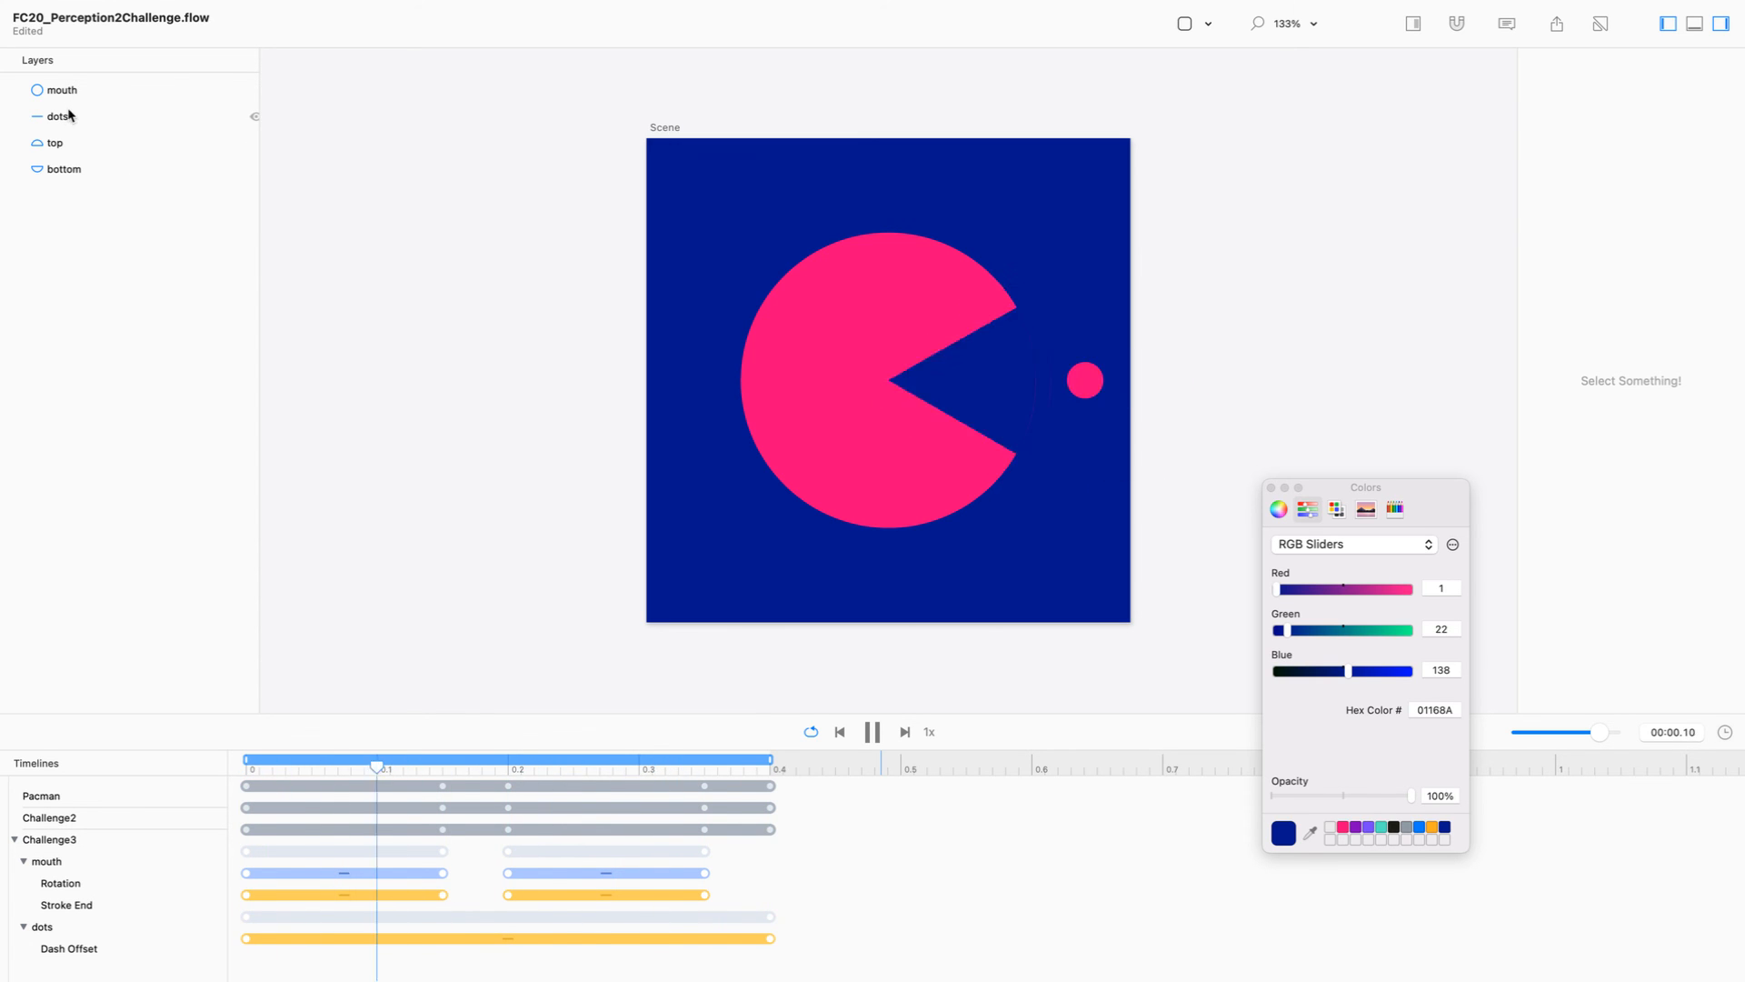
left_click_drag(58, 117, 69, 92)
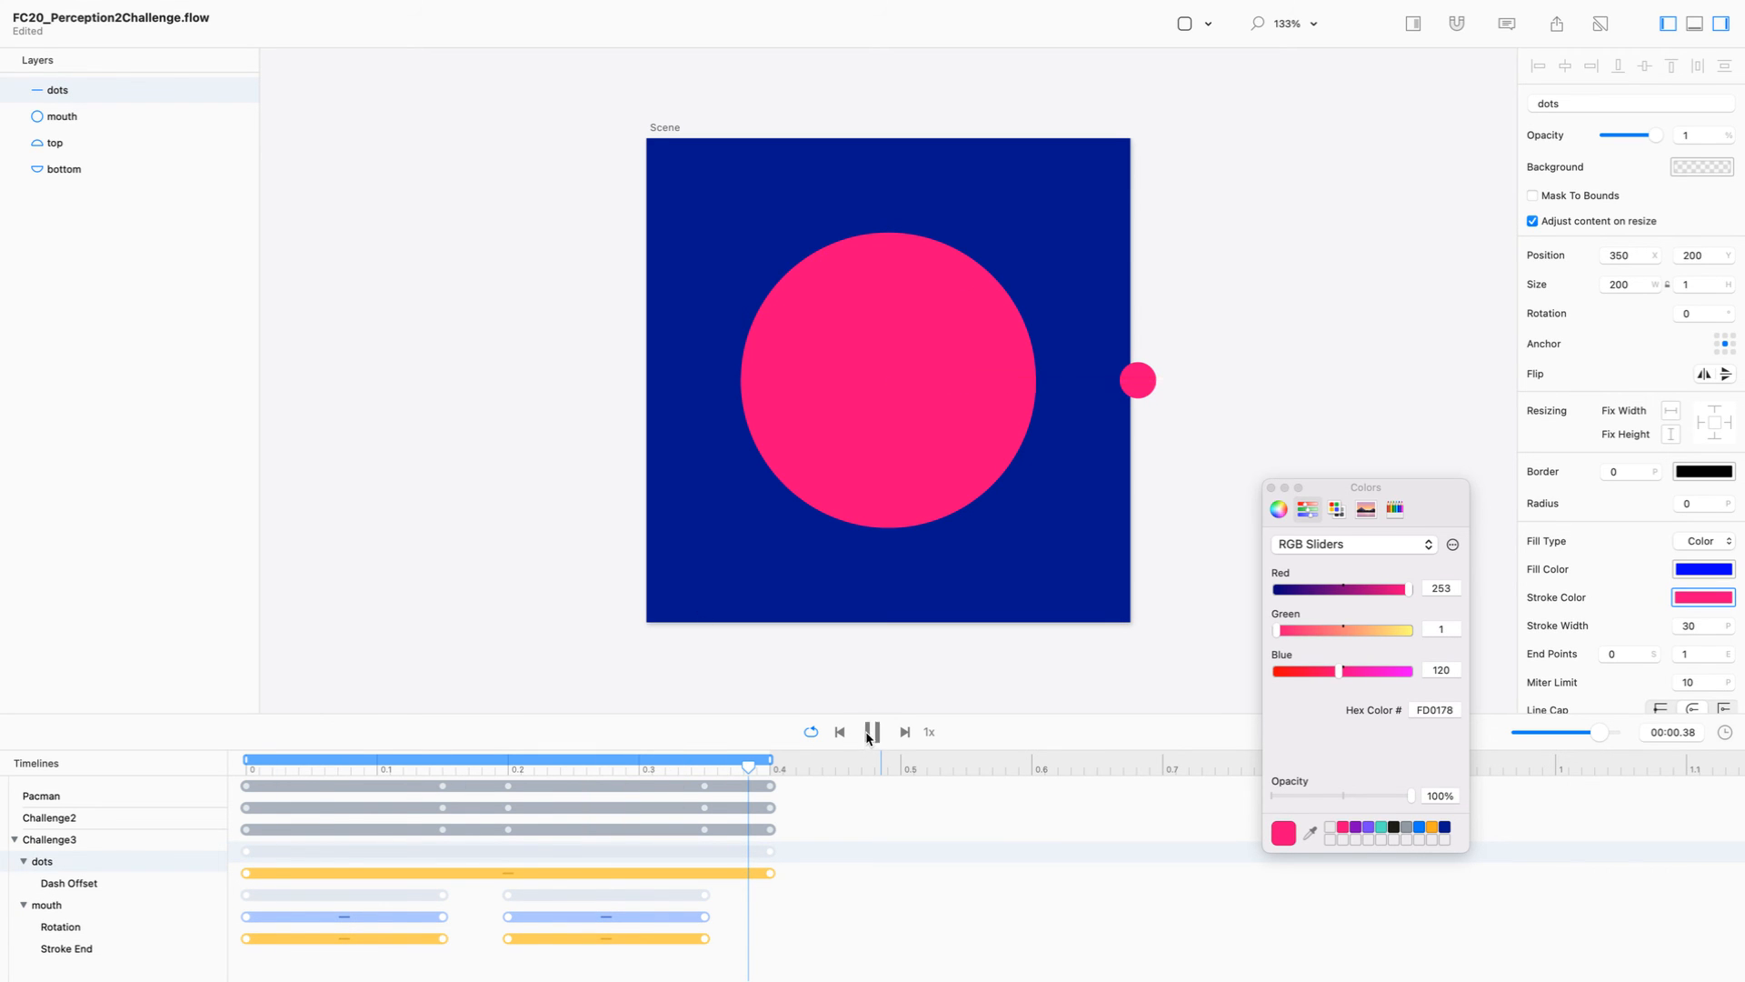
left_click(871, 731)
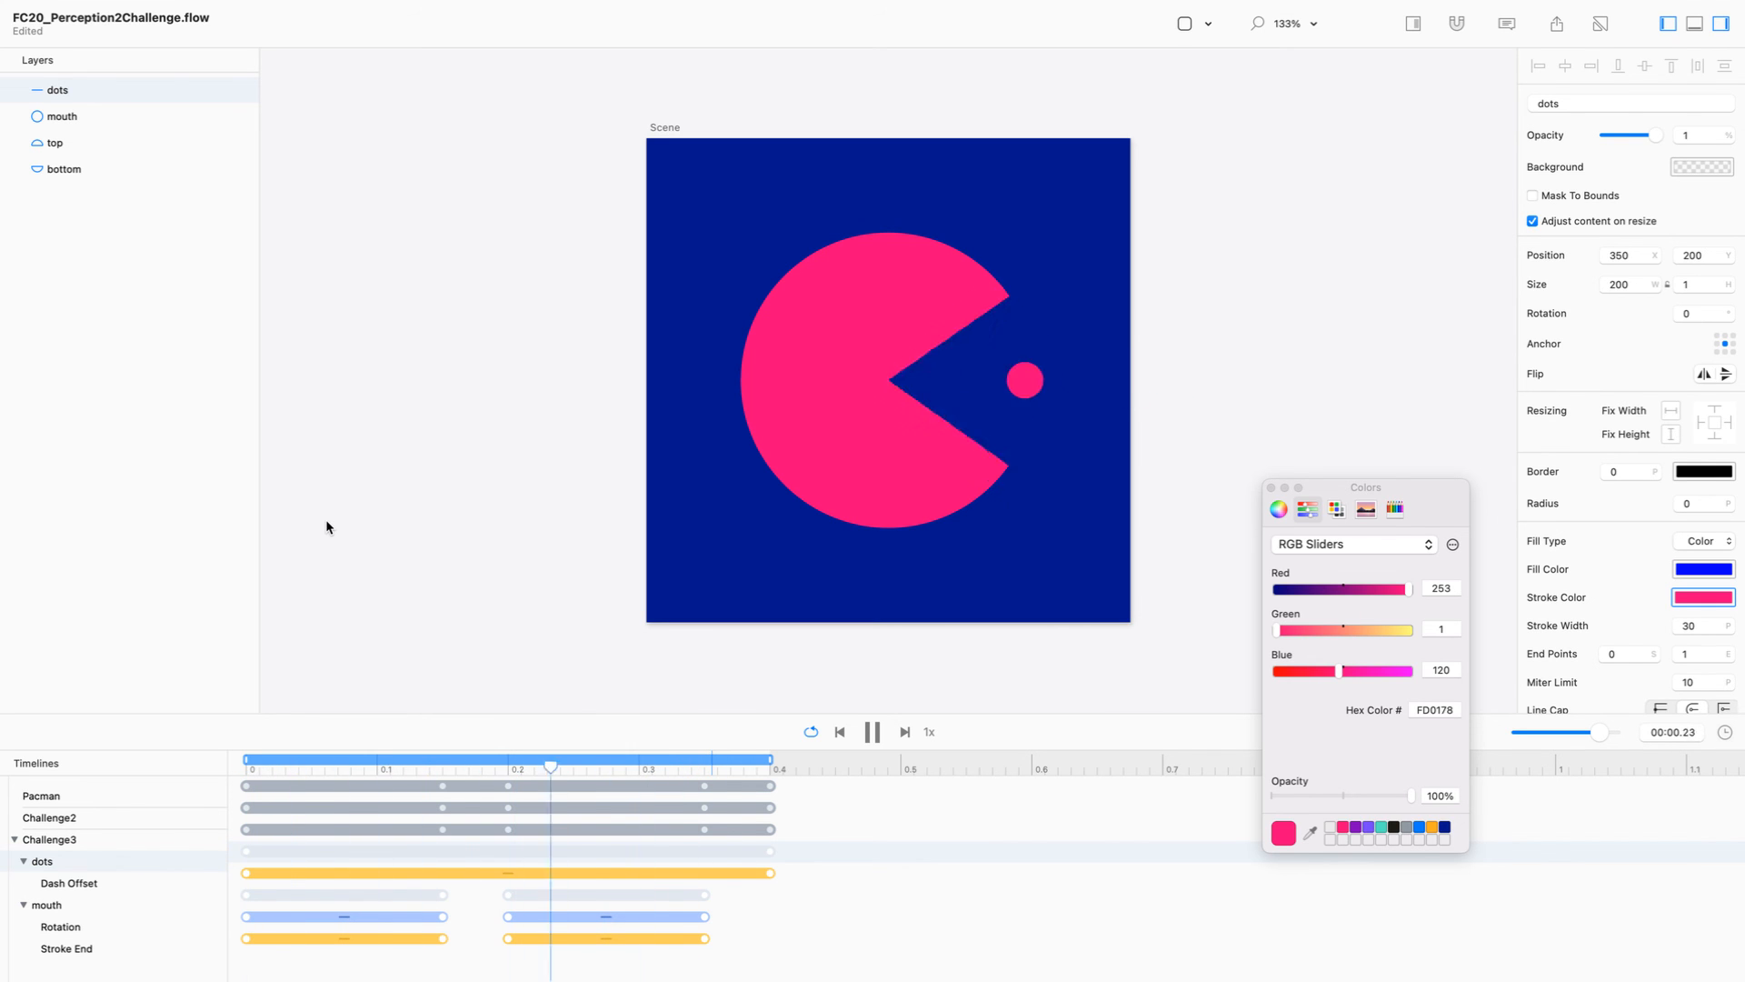
Step: Compare the playing Pacman, Challenge2 and Challenge3 timelines, ending on Challenge3
left_click(88, 797)
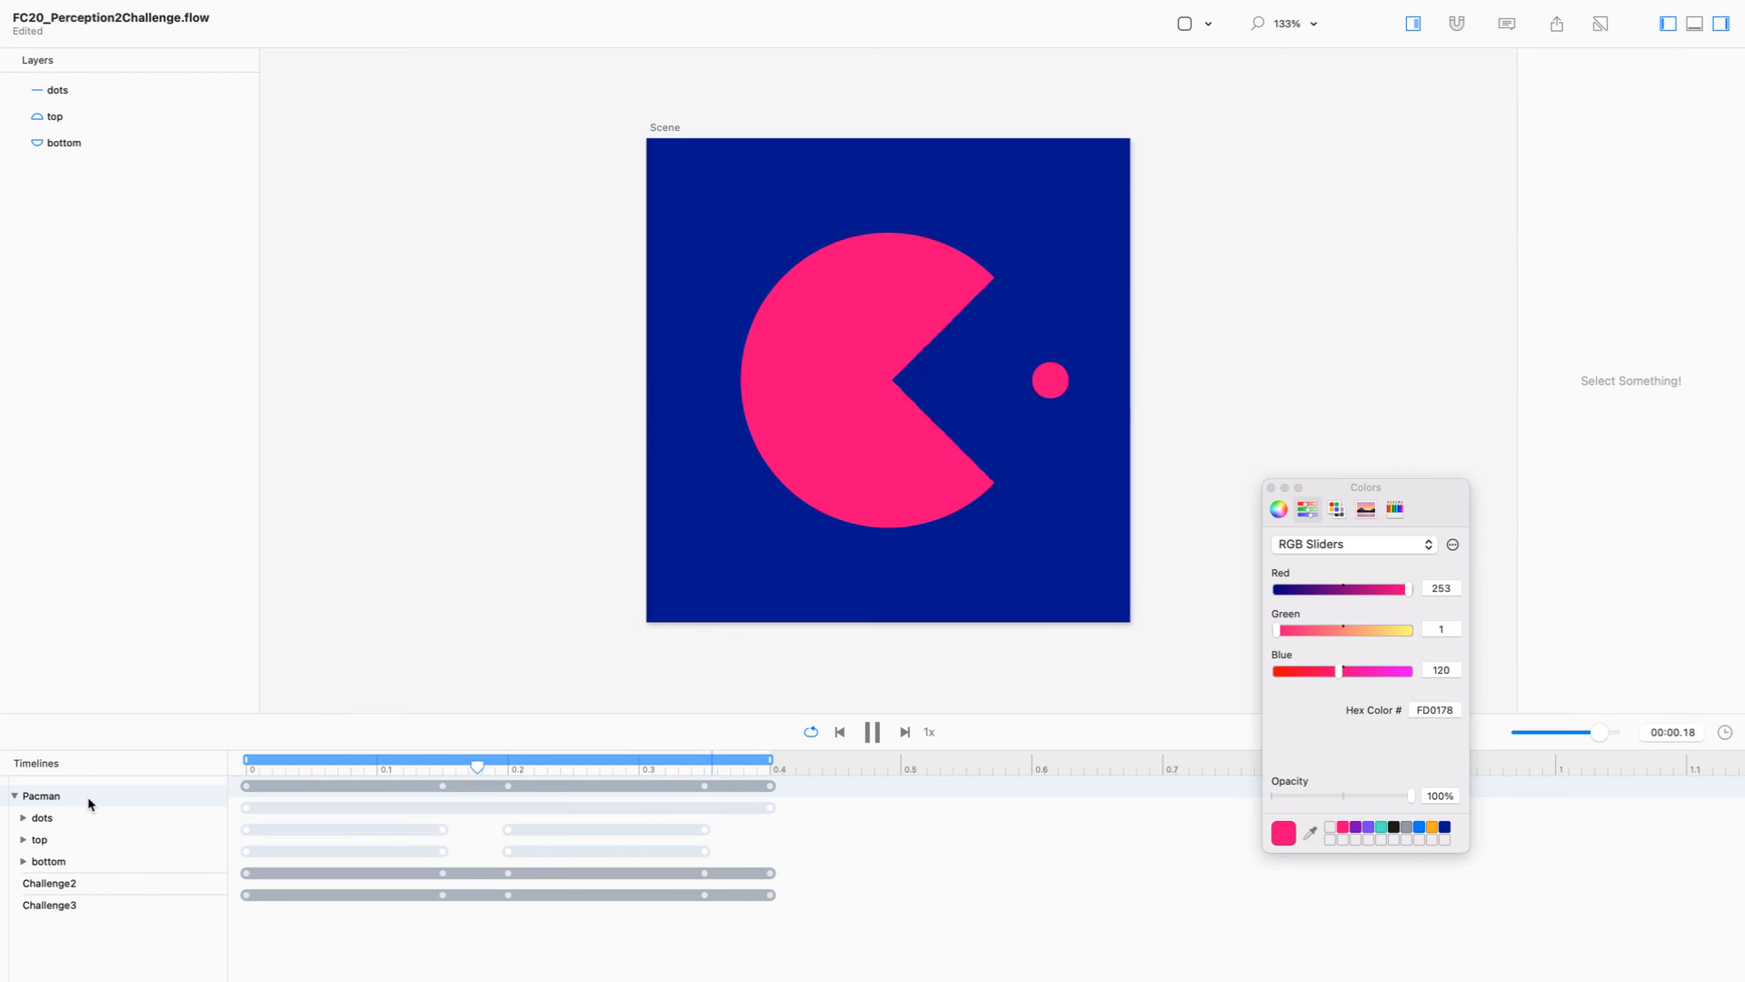
left_click(124, 886)
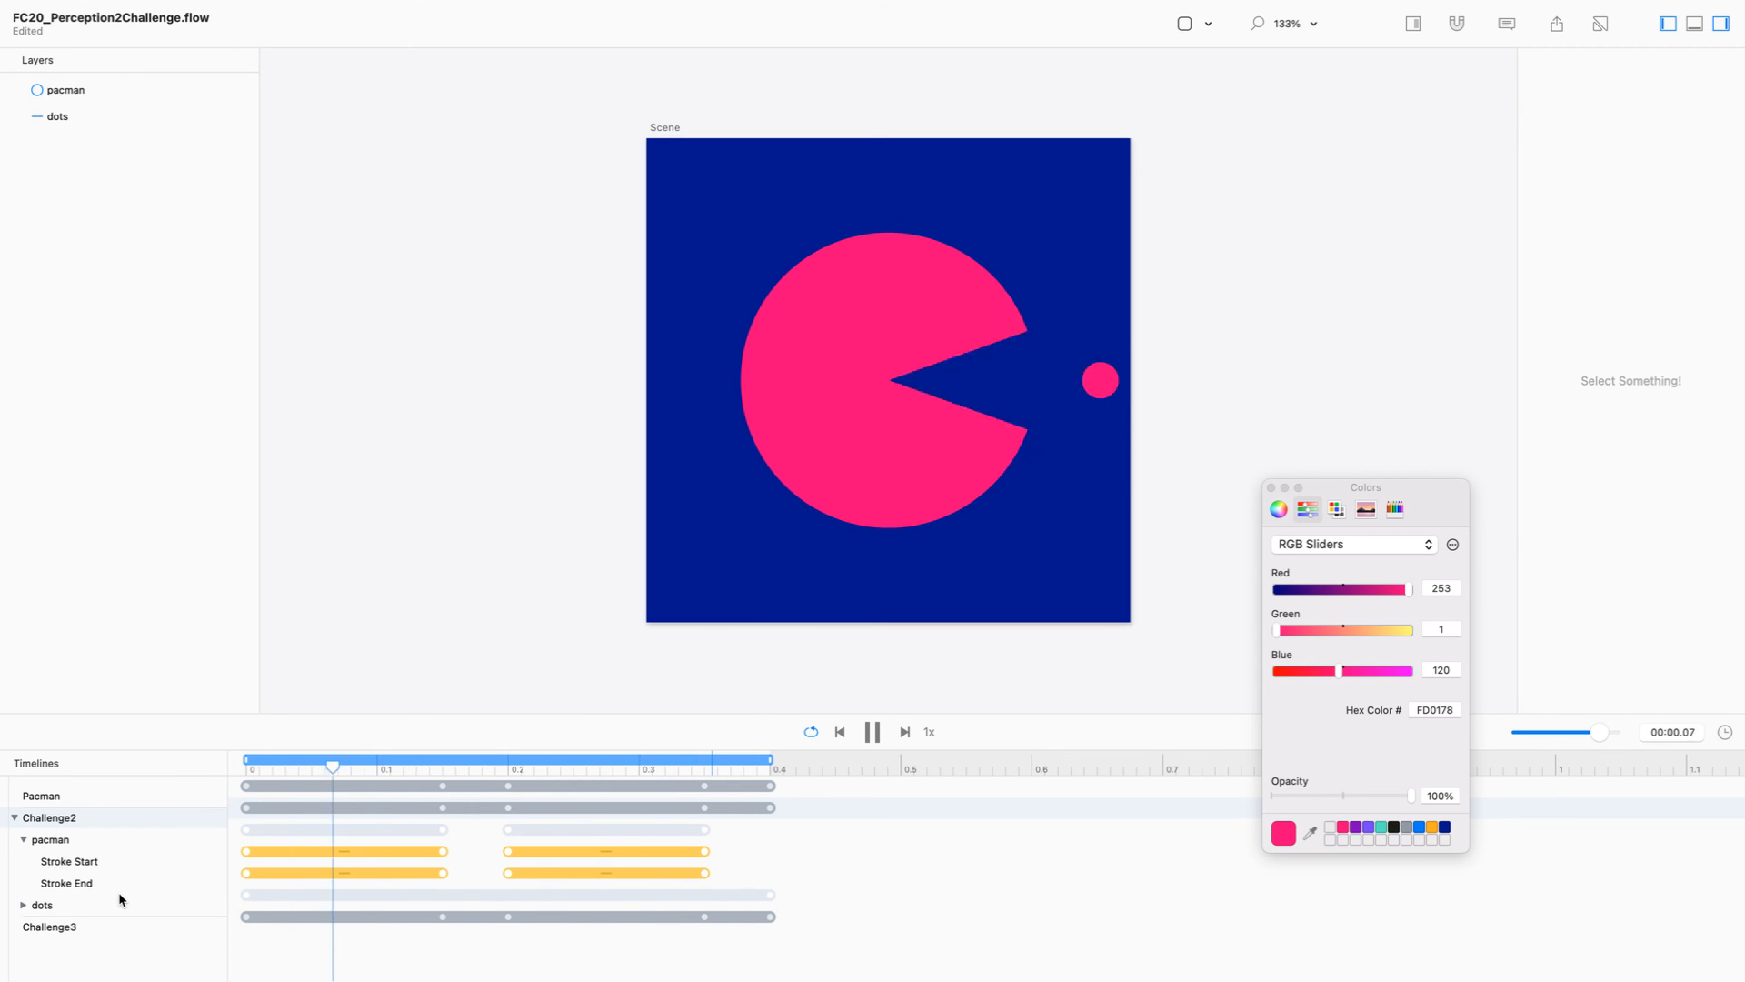
left_click(104, 927)
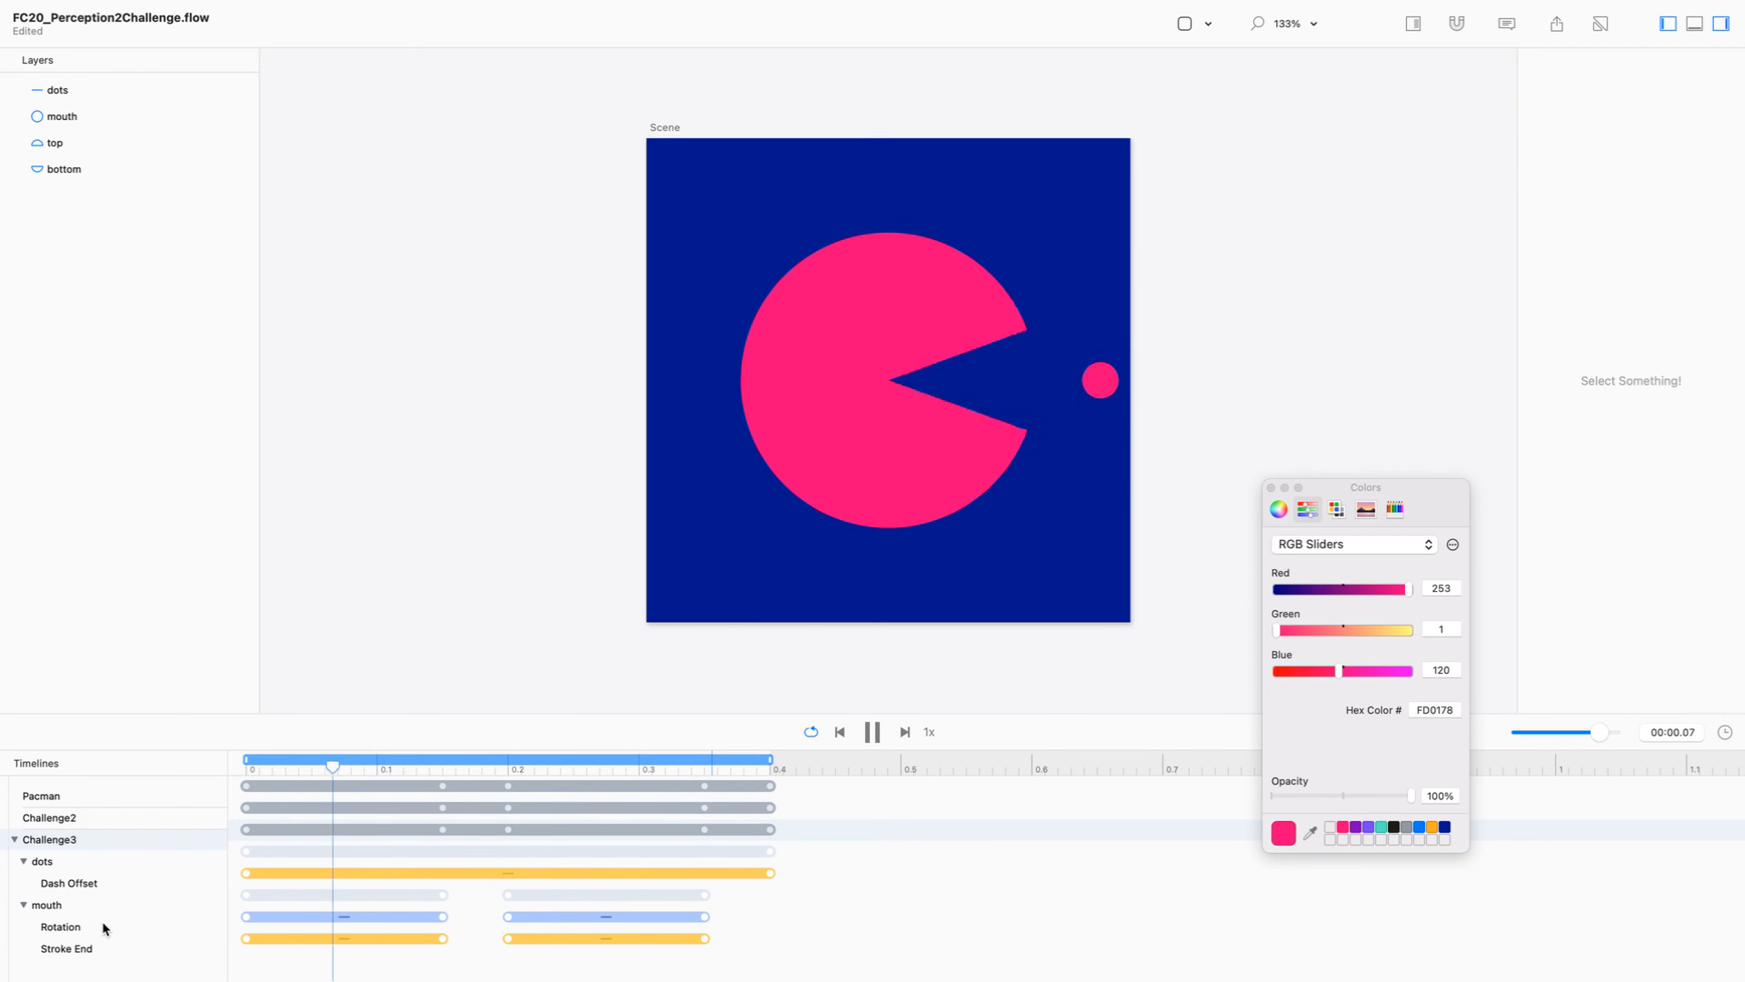